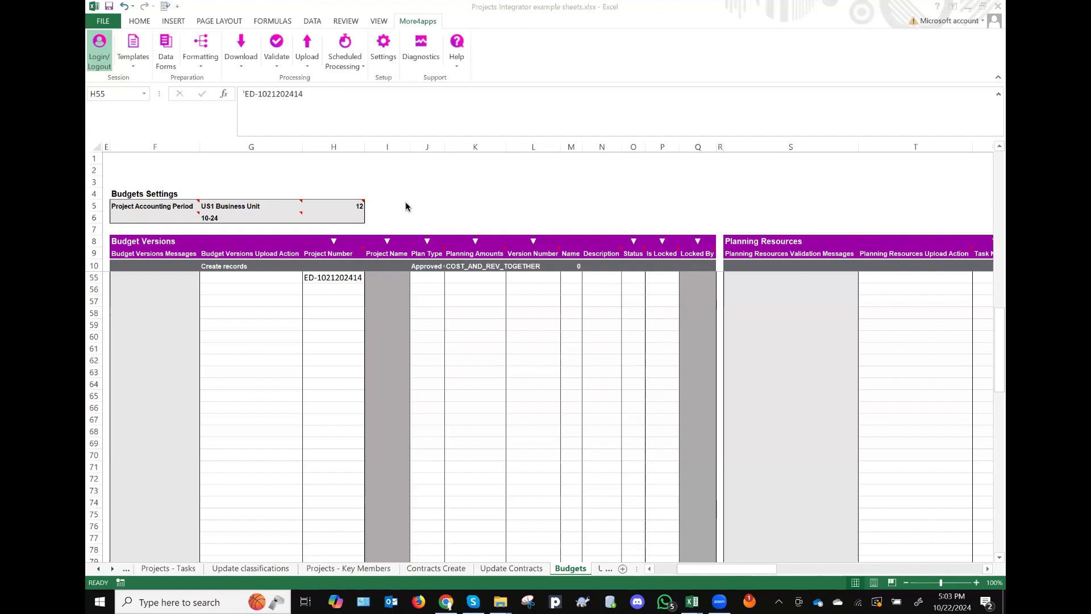
Step: Examine the Budgets sheet's column groups: Budget Versions, Planning Resources, Plan Lines, Line Totals, Quantity and Raw Cost
click(334, 279)
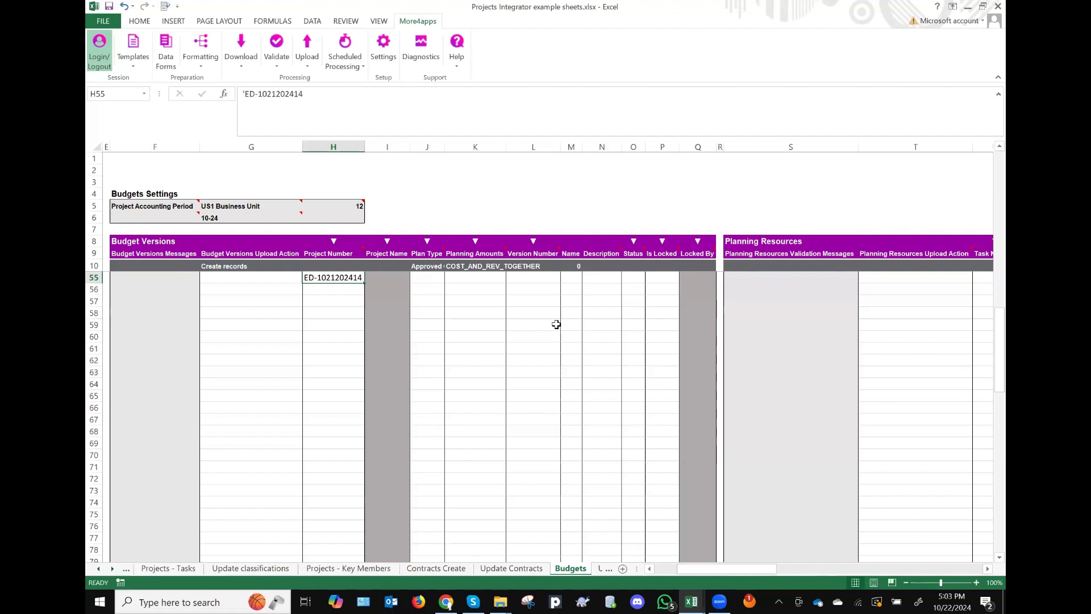
scroll(556, 324, left, 1)
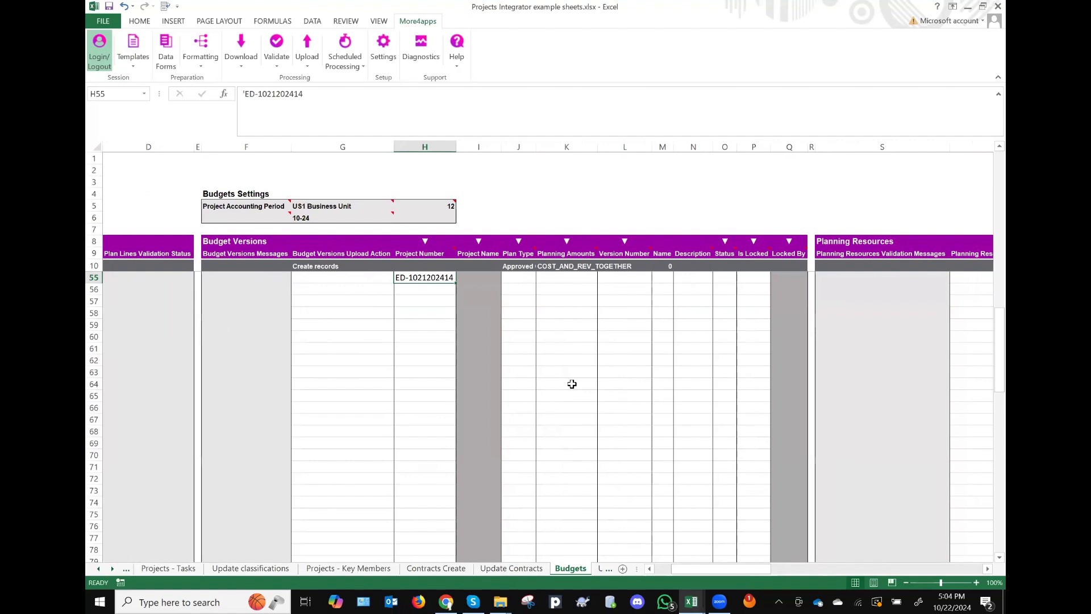
scroll(641, 309, right, 3)
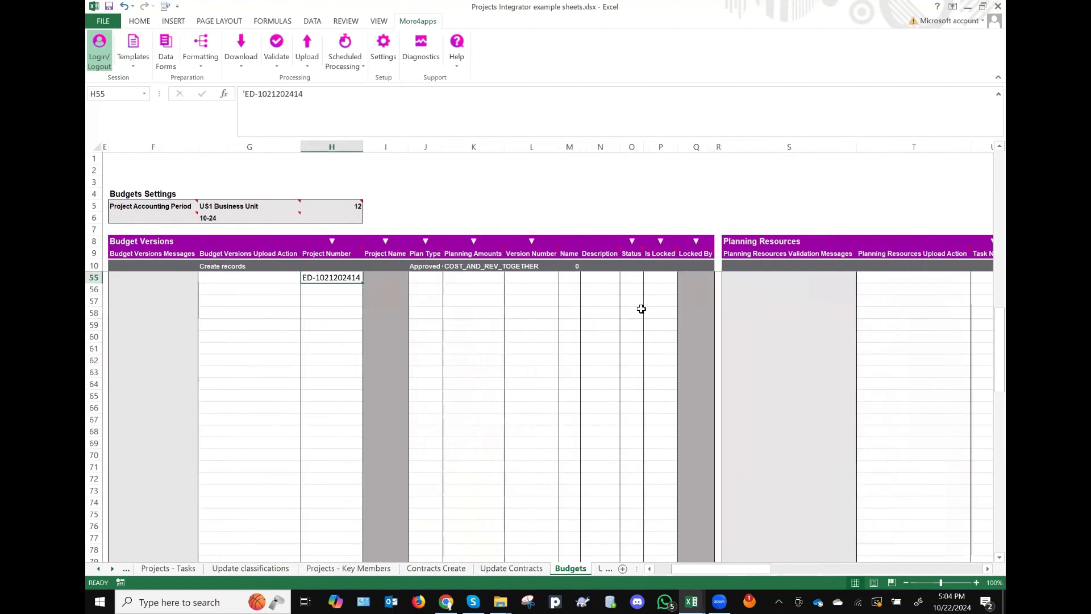
scroll(641, 308, right, 3)
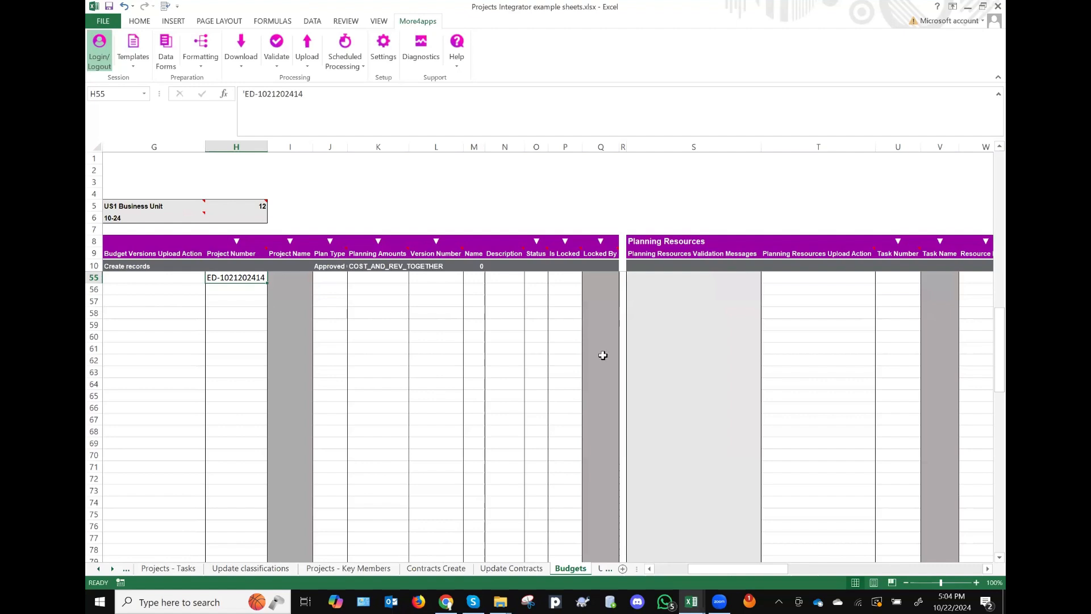
scroll(603, 356, right, 6)
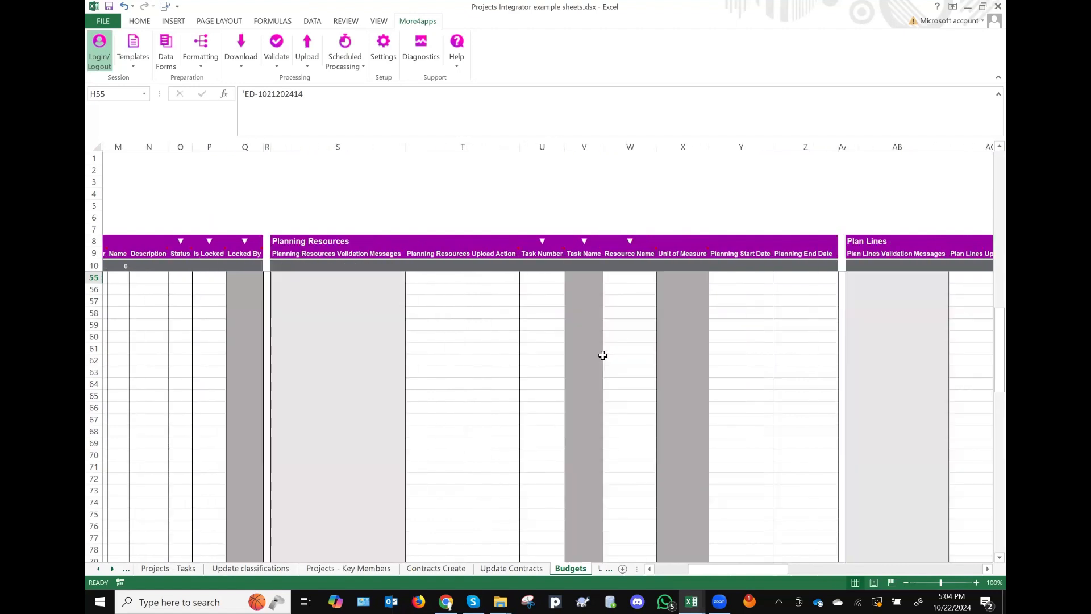
scroll(603, 355, right, 3)
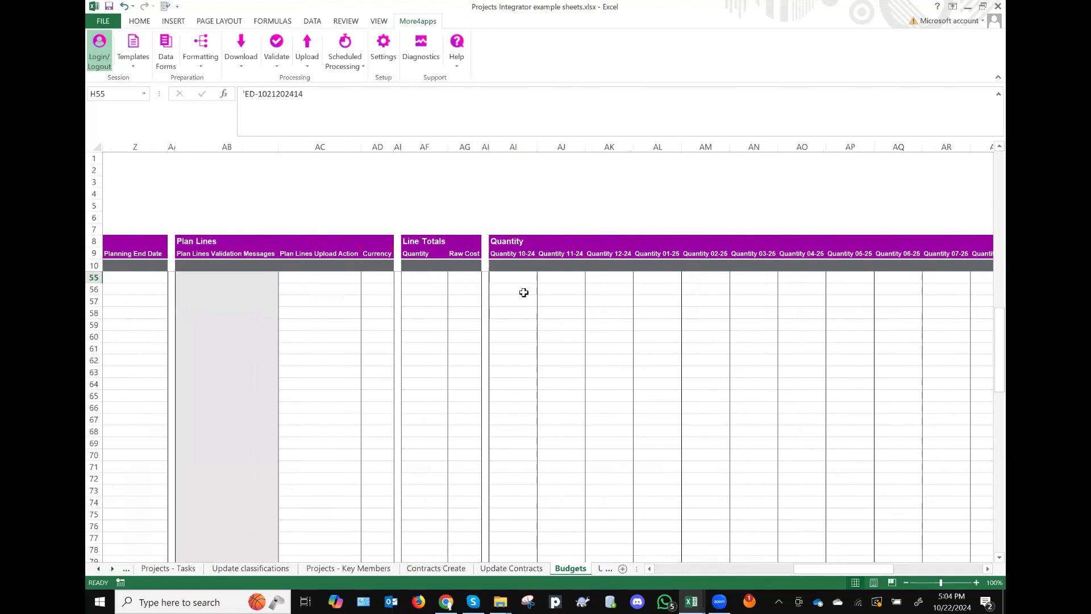
scroll(784, 324, right, 5)
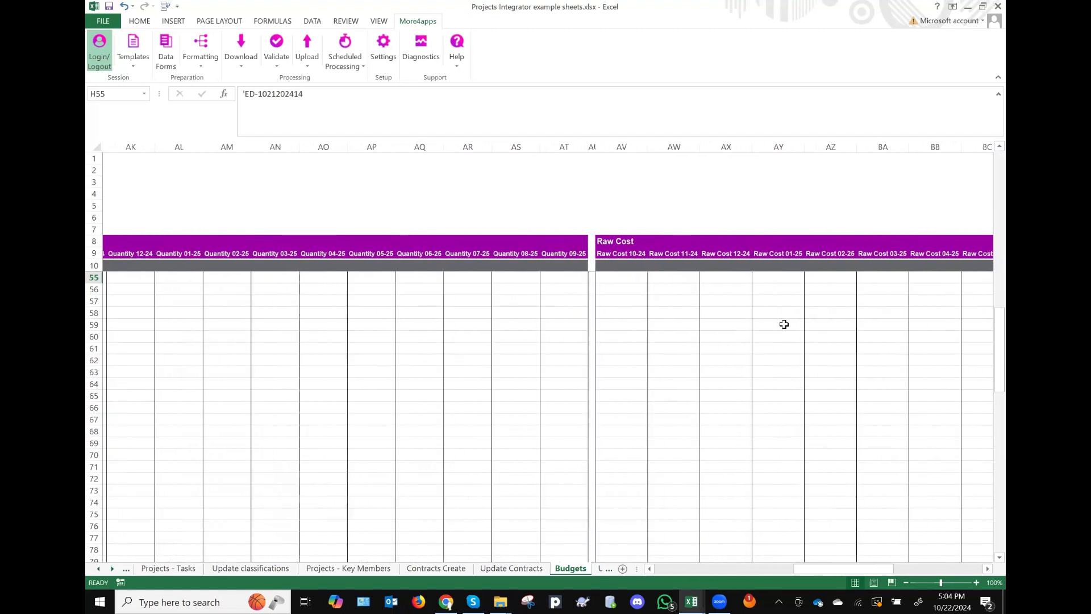
scroll(783, 324, right, 1)
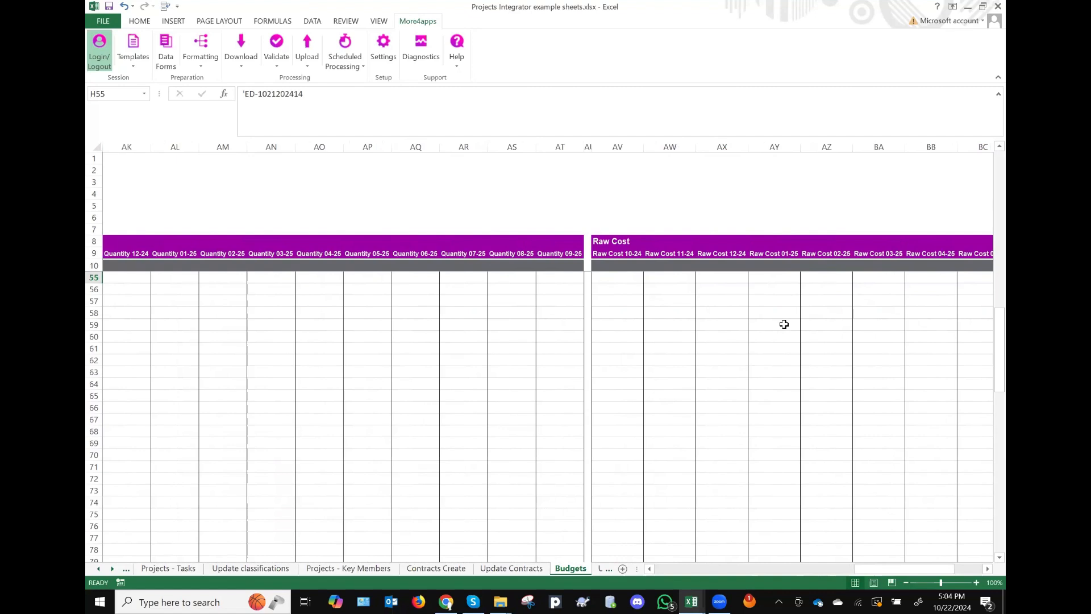
scroll(783, 324, left, 5)
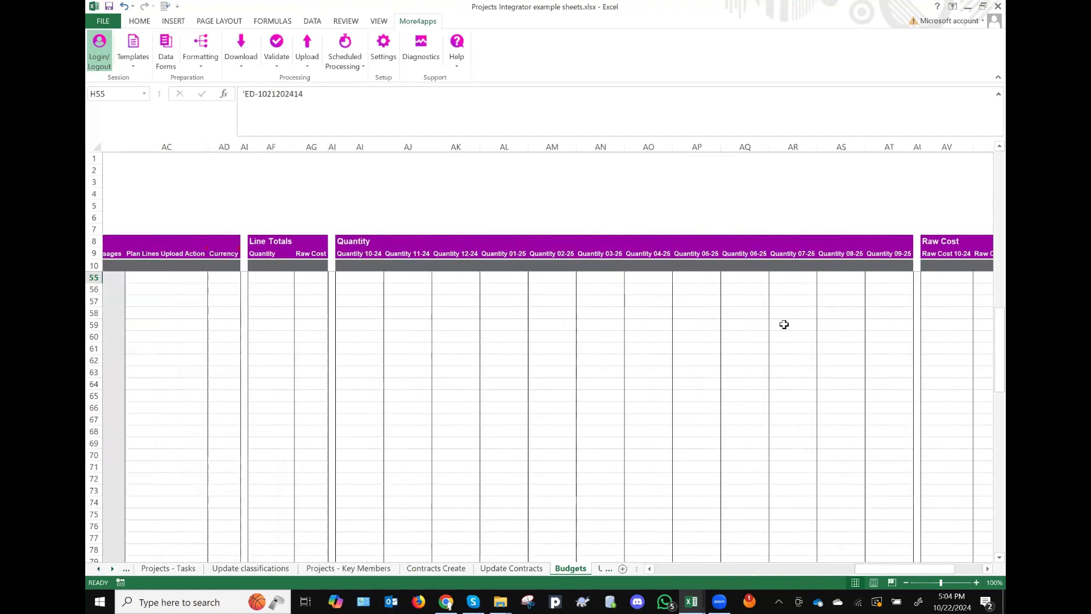
scroll(673, 304, left, 10)
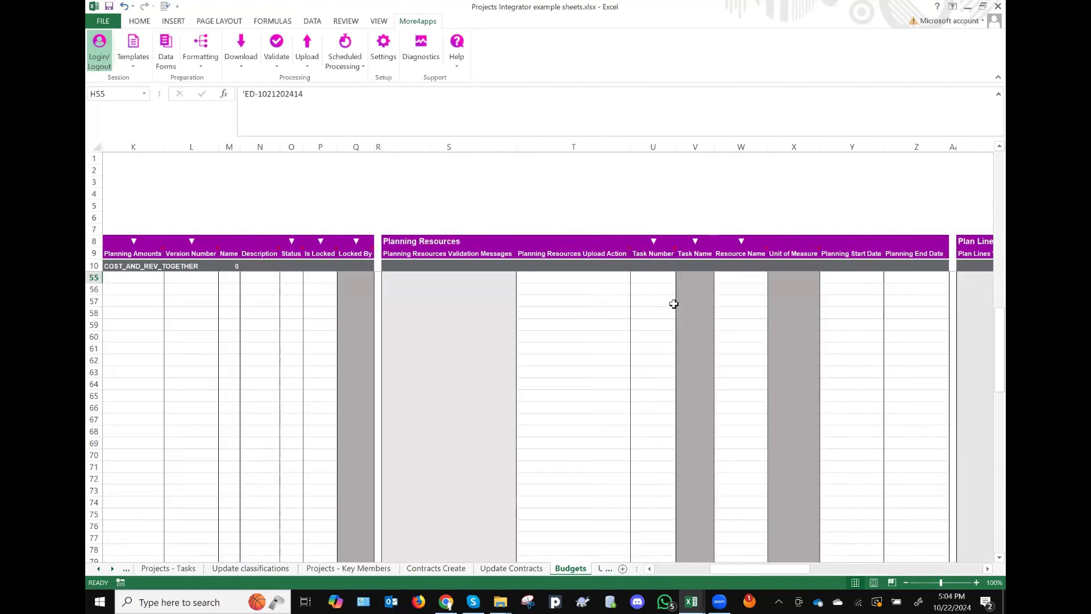
scroll(674, 304, left, 3)
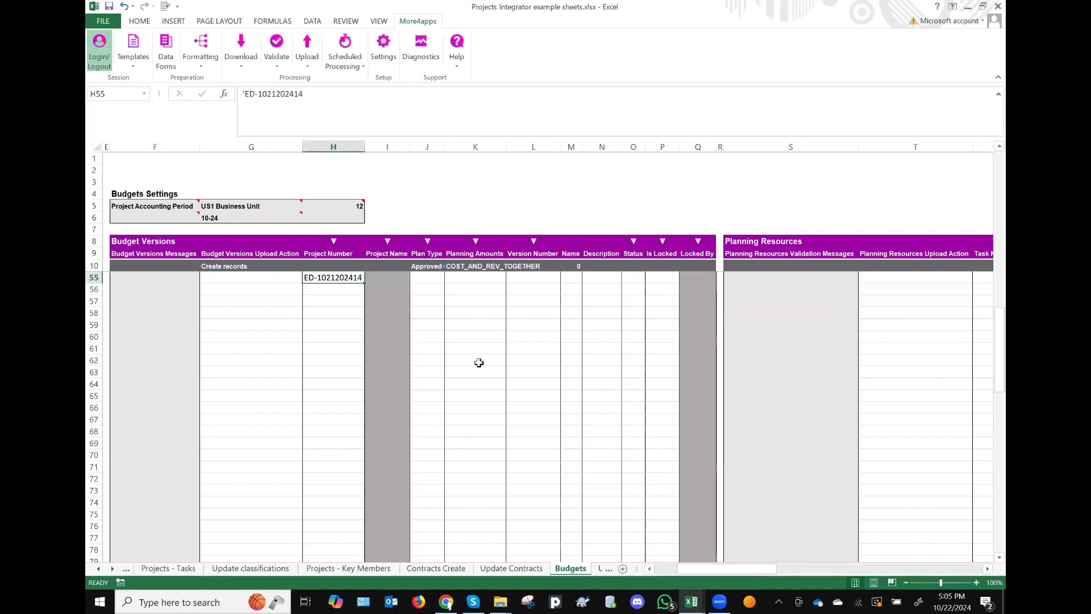
click(438, 281)
click(455, 278)
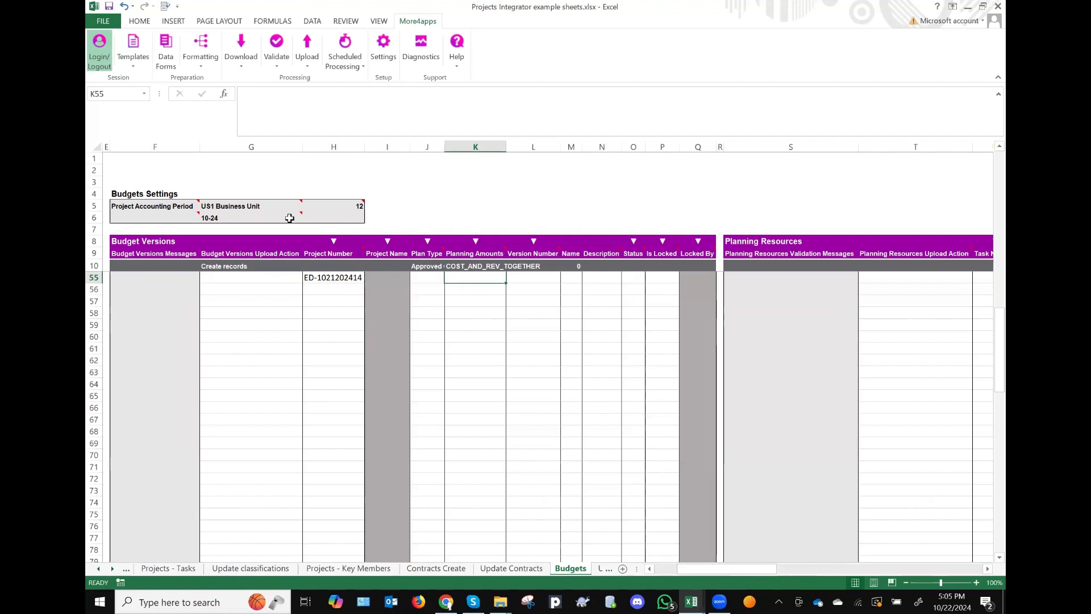
click(128, 60)
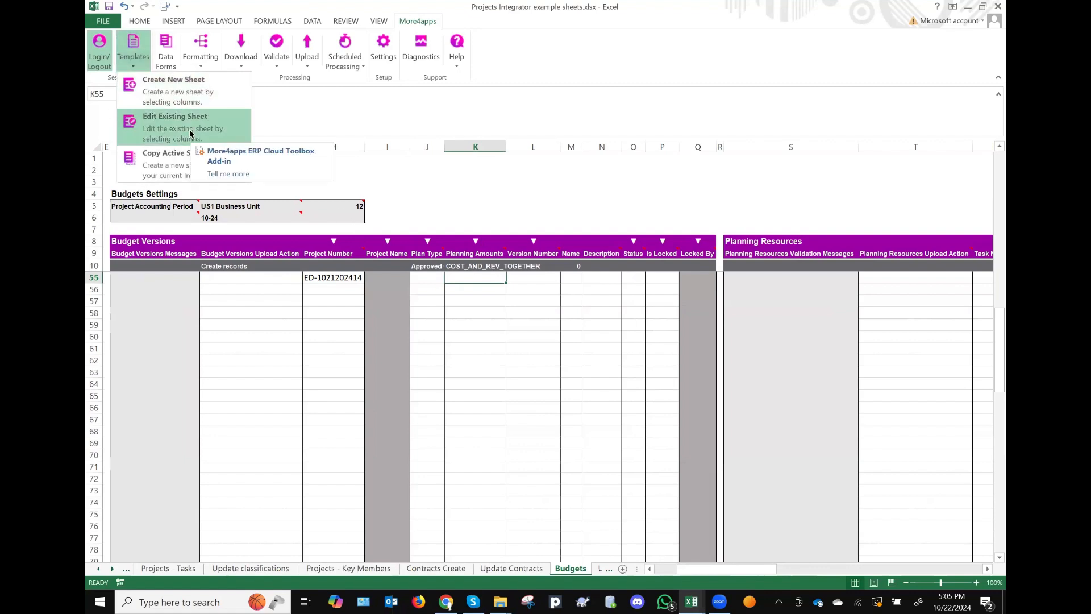
click(543, 280)
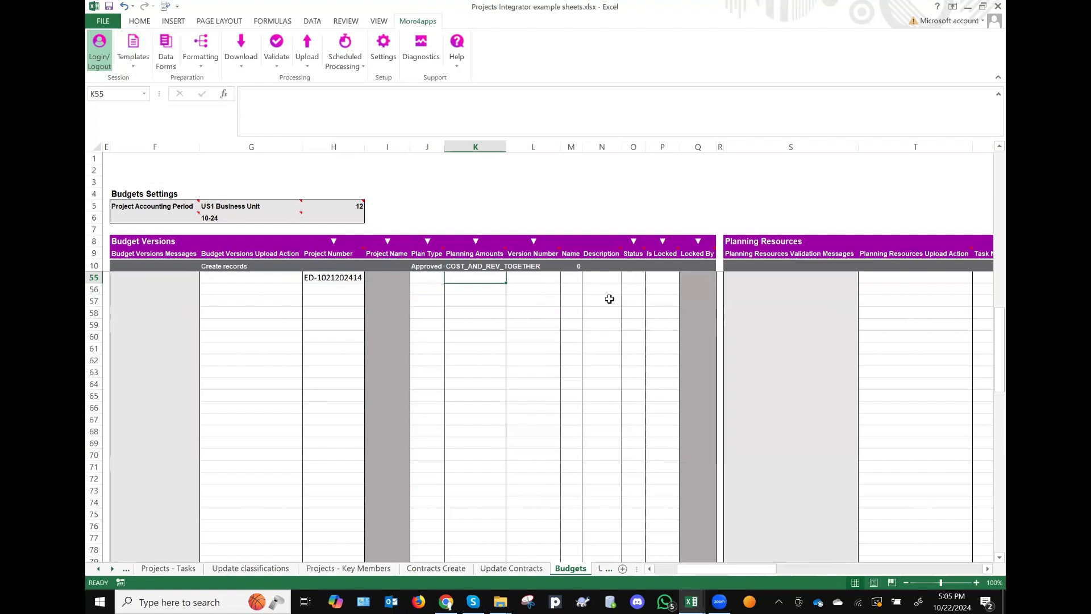
Step: Copy the project number from H55 into I46 of the Projects - Tasks sheet, then download that project and clear the download criteria
click(344, 281)
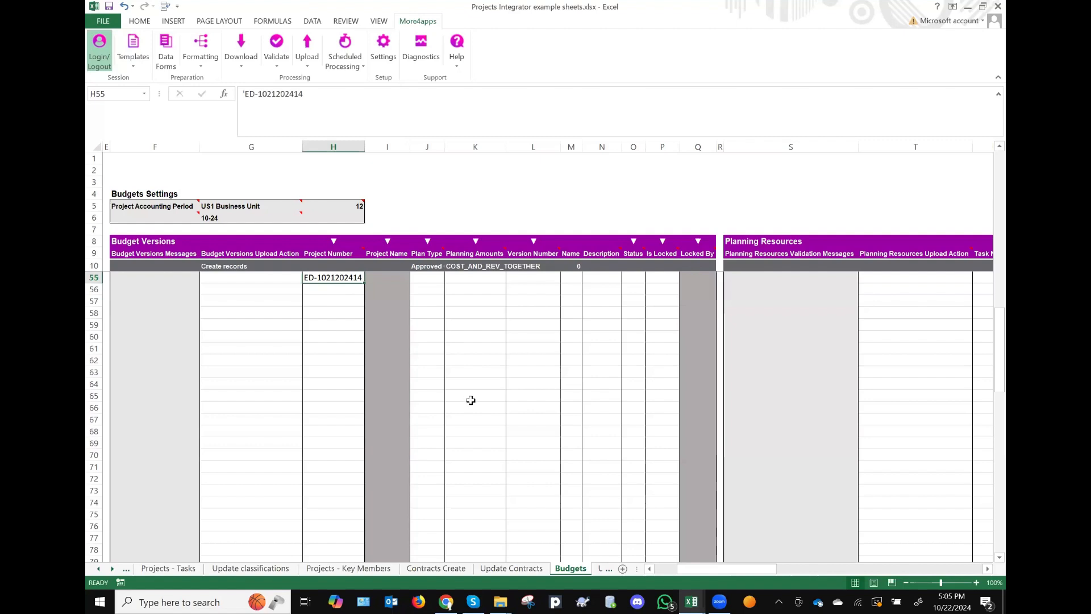
key(ctrl+c)
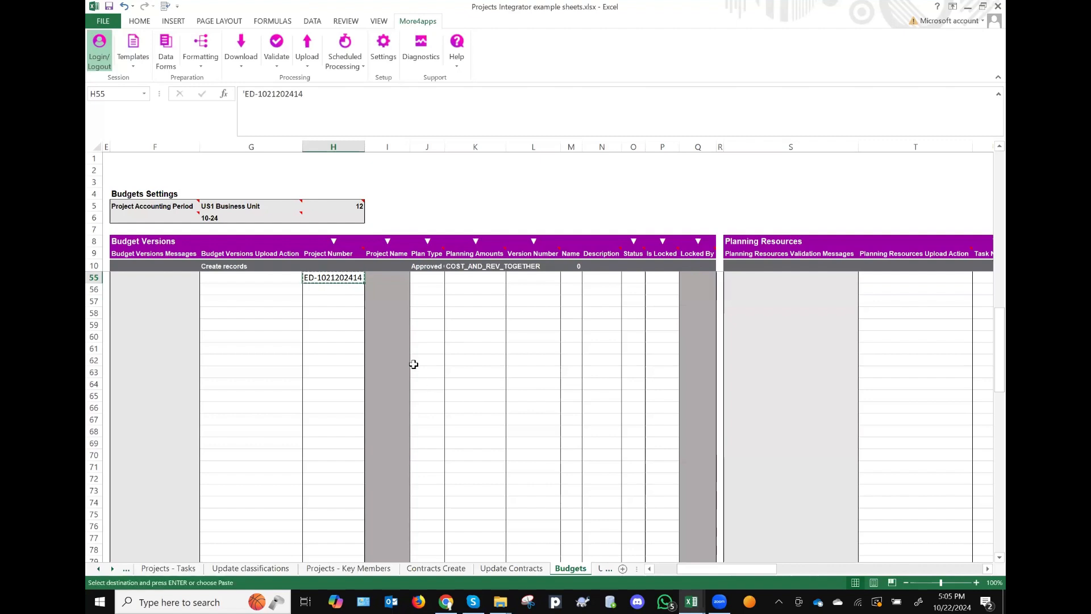
click(176, 568)
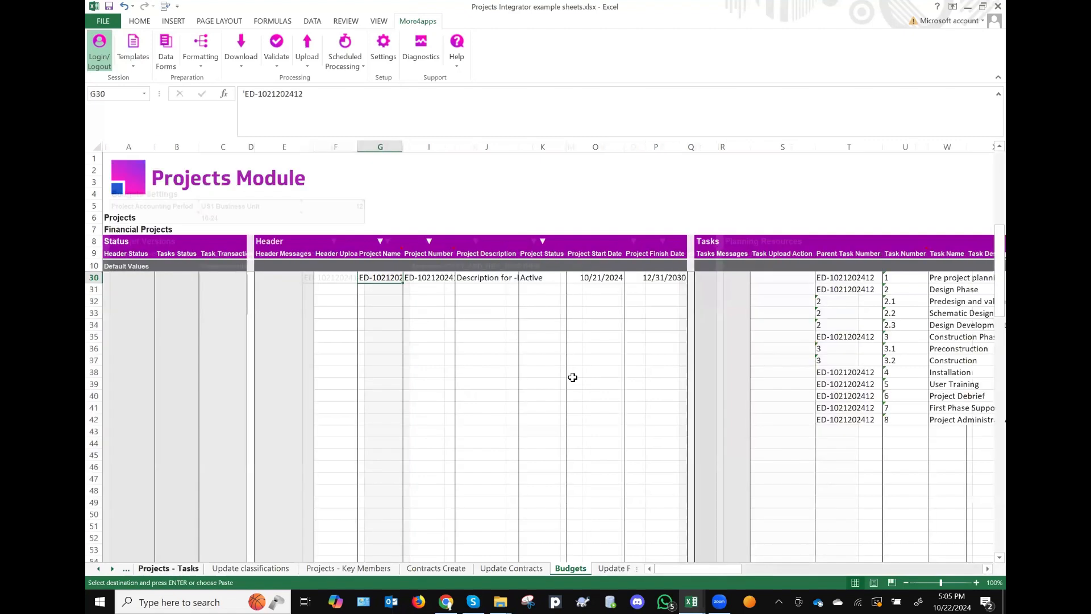
click(431, 312)
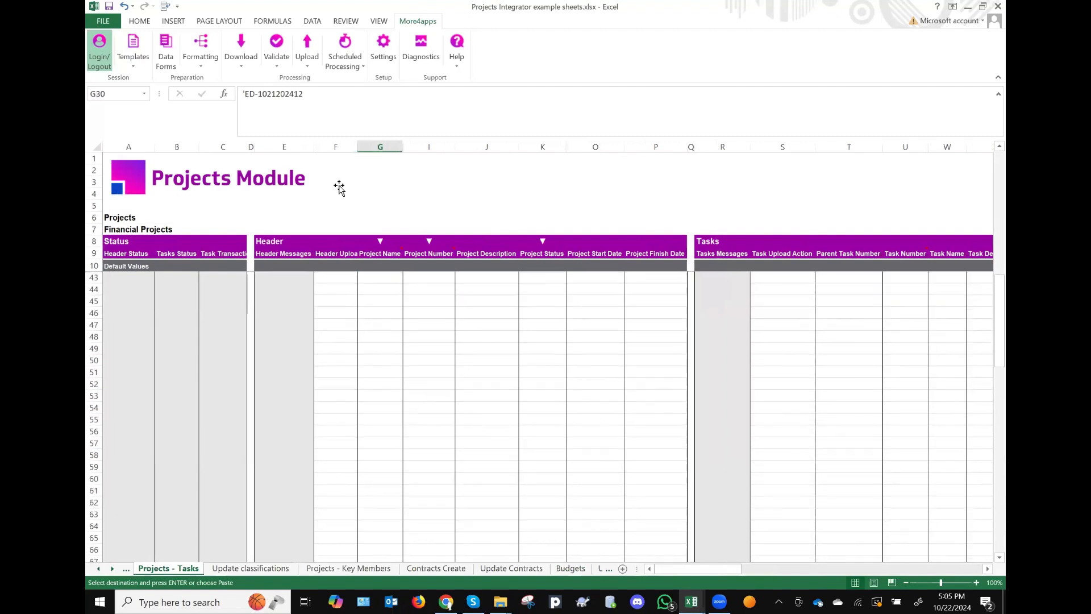
key(ctrl+v)
click(241, 50)
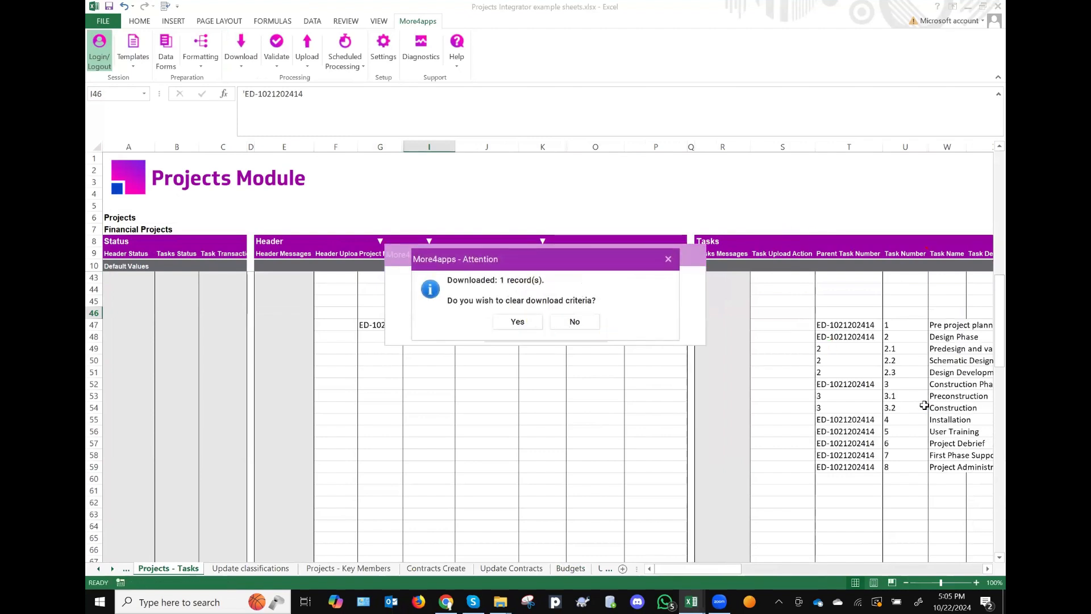
click(517, 321)
Step: Copy task numbers 1 to 8 with their subtasks from the downloaded project into the Budgets sheet's Task Number column, starting at U55
scroll(693, 309, right, 2)
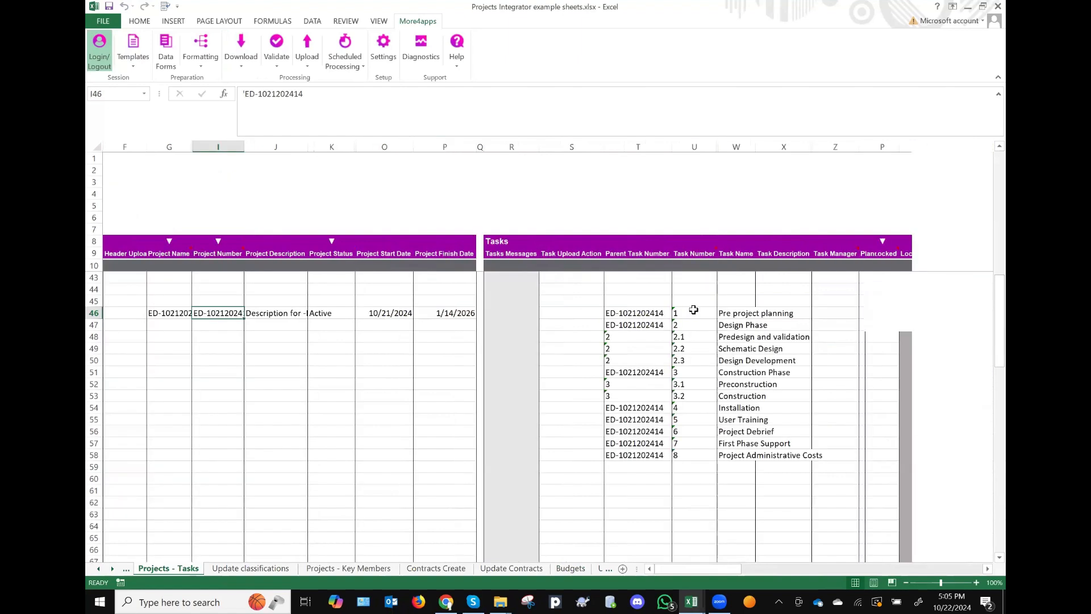
drag(693, 312, 691, 457)
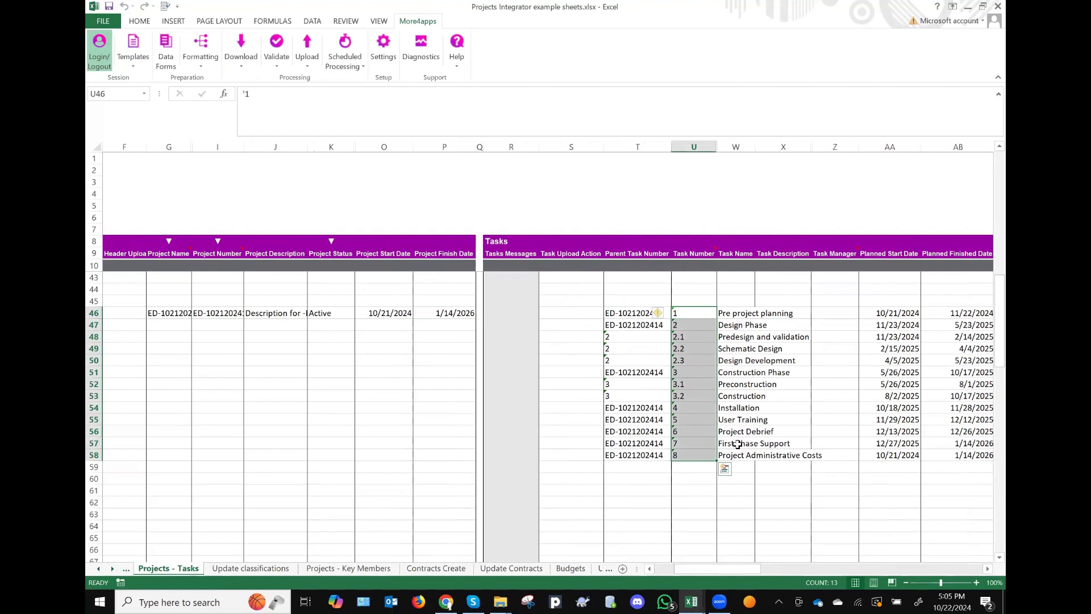
key(ctrl+c)
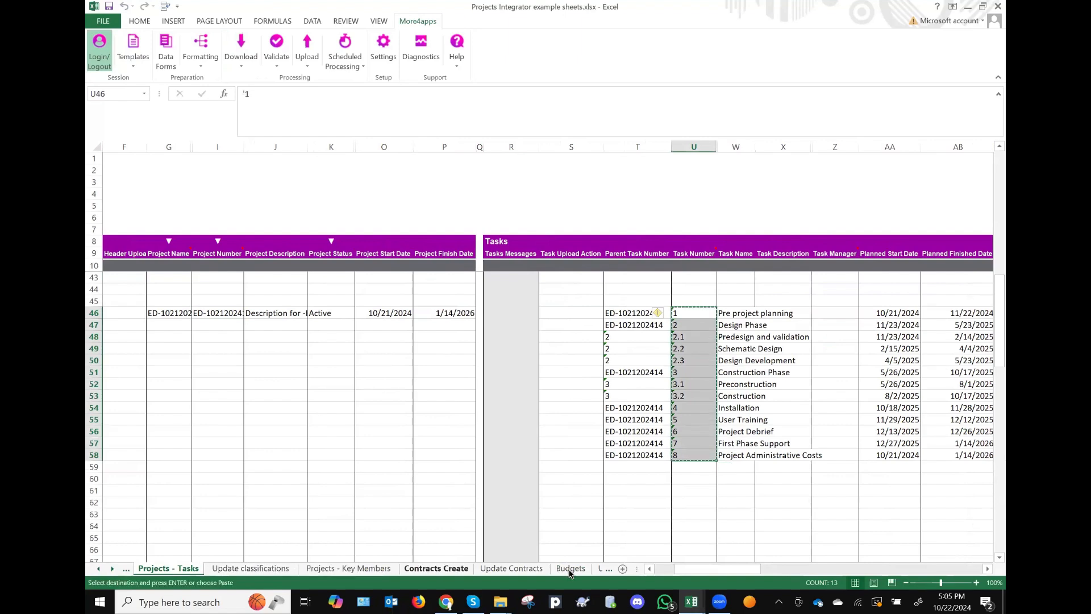
click(570, 569)
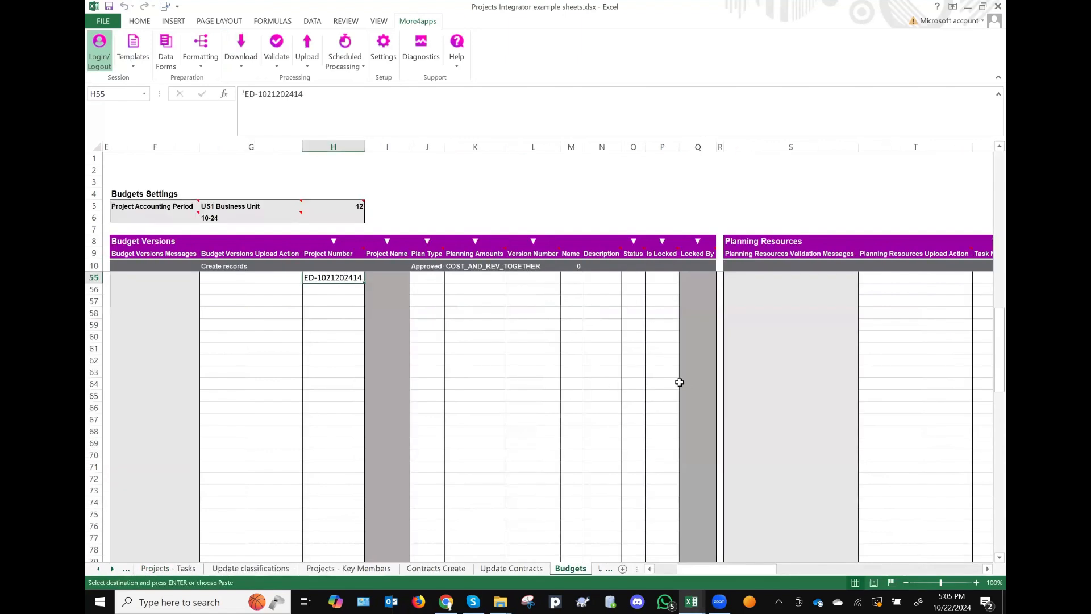
scroll(679, 382, right, 5)
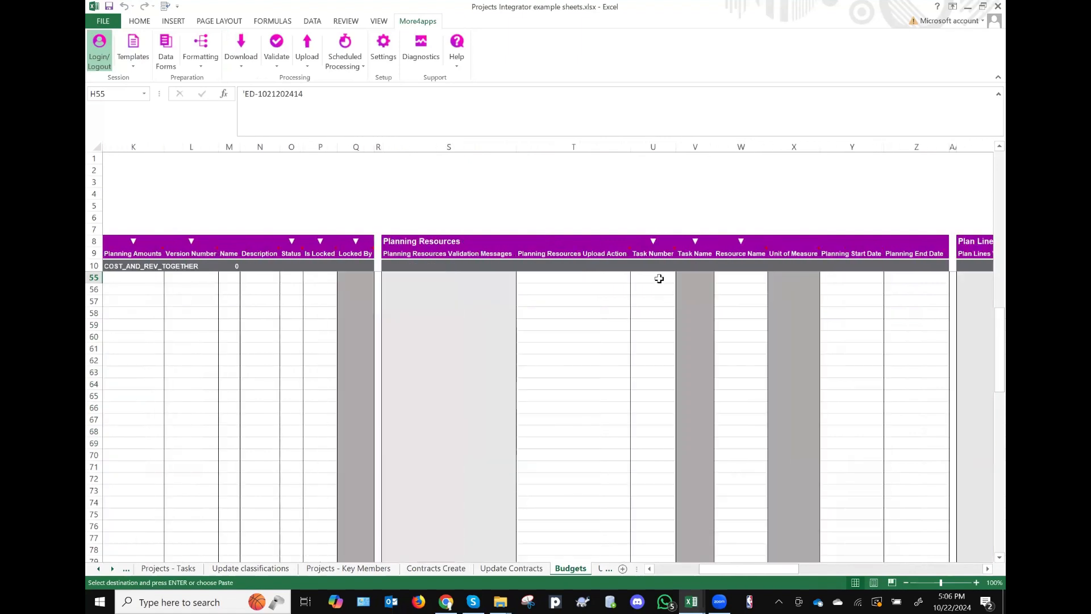
click(661, 279)
key(ctrl+v)
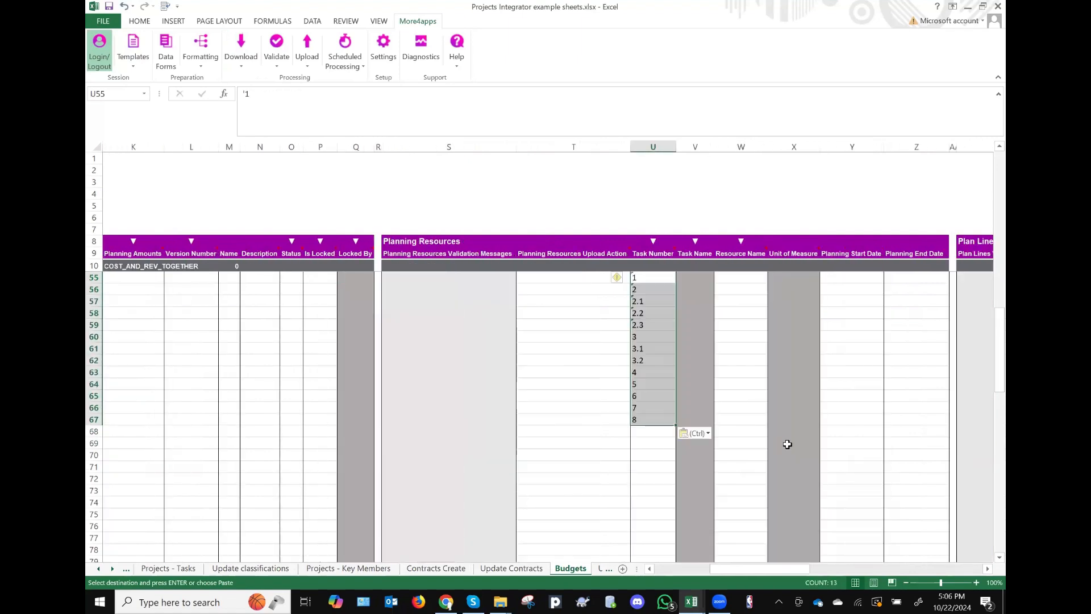
Step: Review the Budgets sheet's default values in row 10 for upload action, plan type and planning amounts
scroll(564, 402, left, 5)
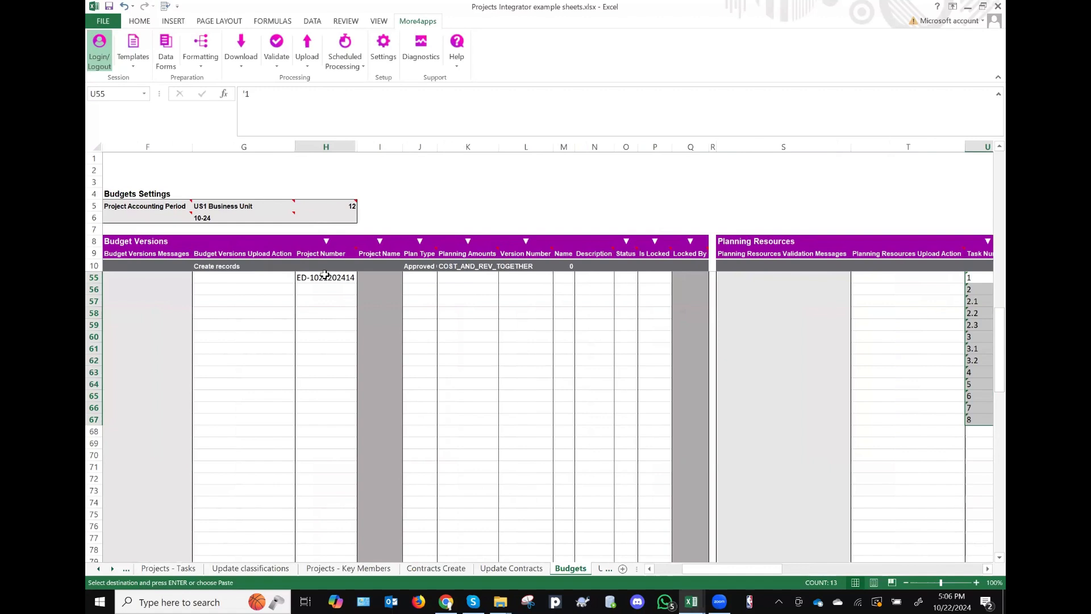
scroll(241, 316, left, 3)
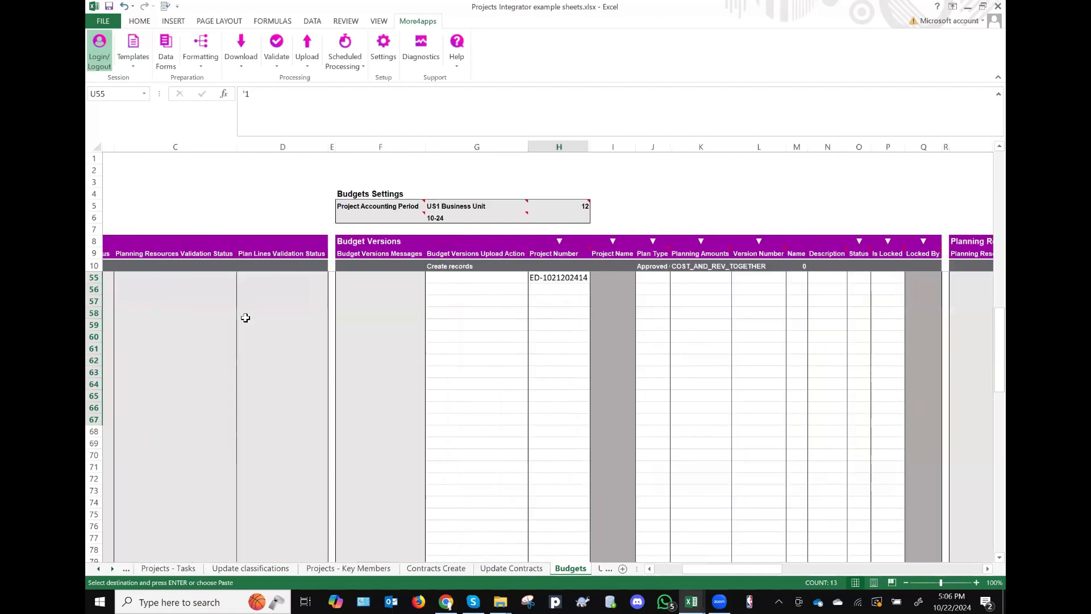
scroll(302, 325, left, 3)
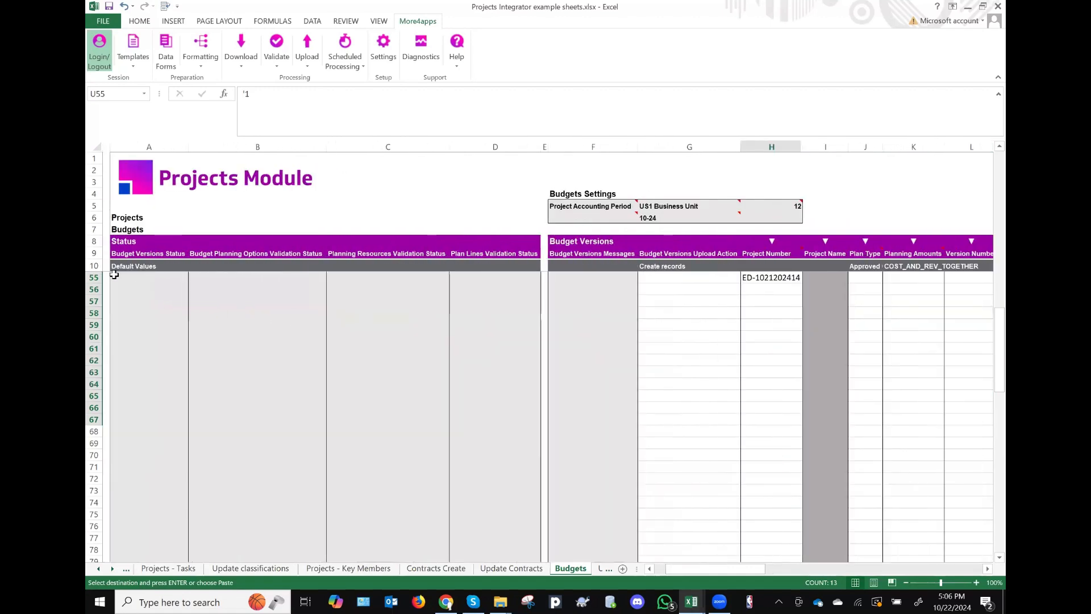
click(95, 265)
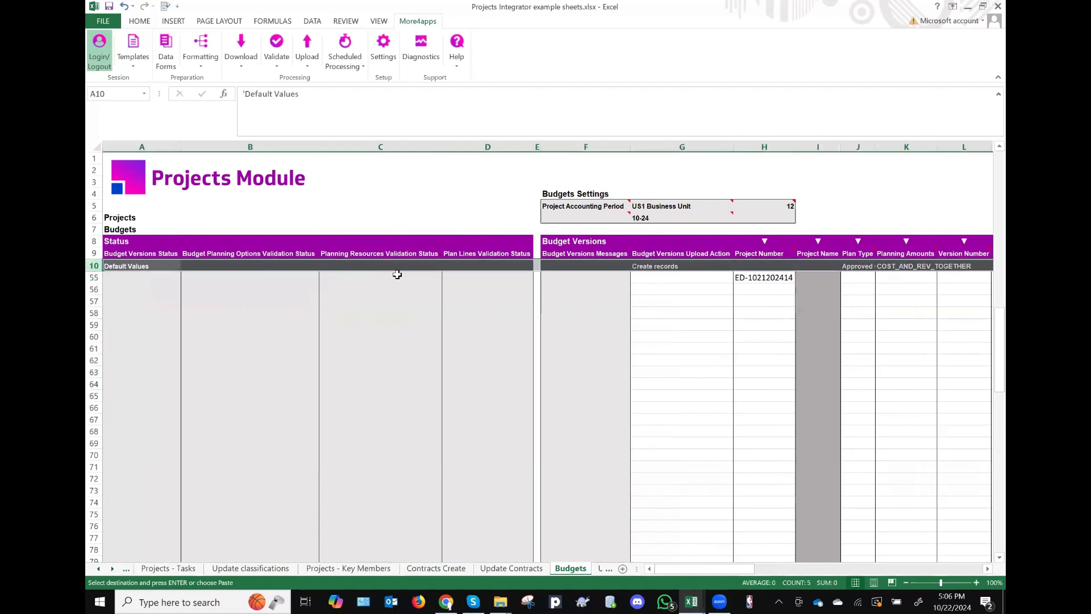
click(680, 265)
scroll(686, 287, right, 3)
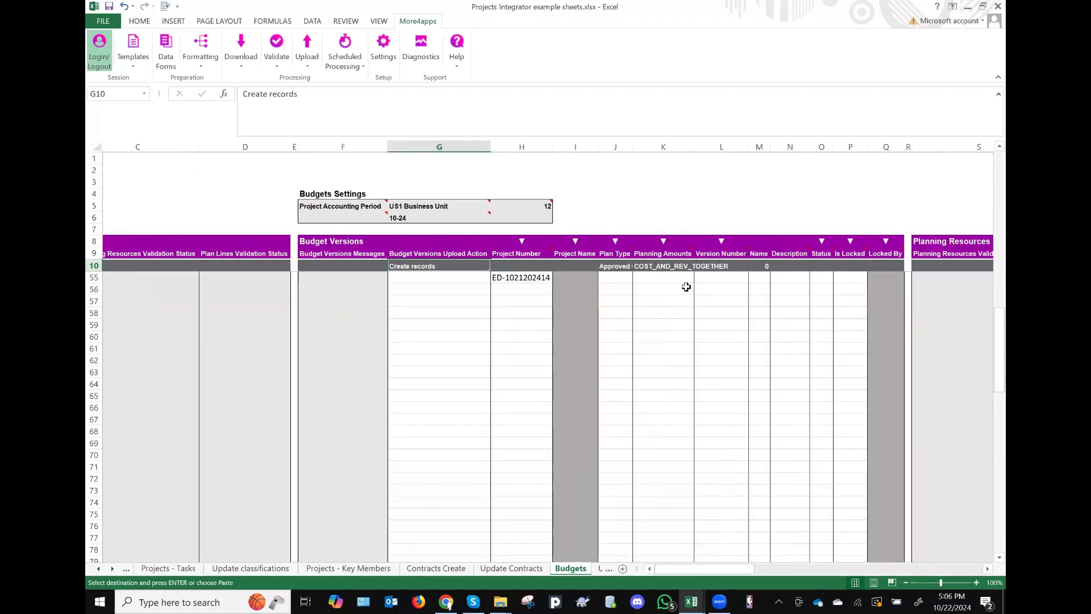
scroll(686, 287, left, 1)
click(642, 267)
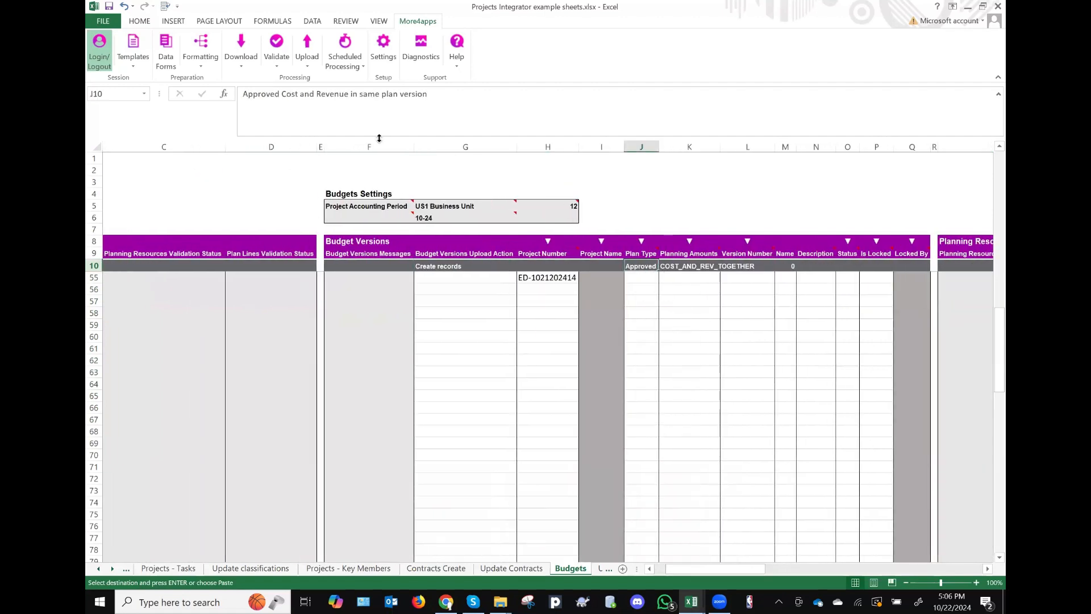
click(686, 267)
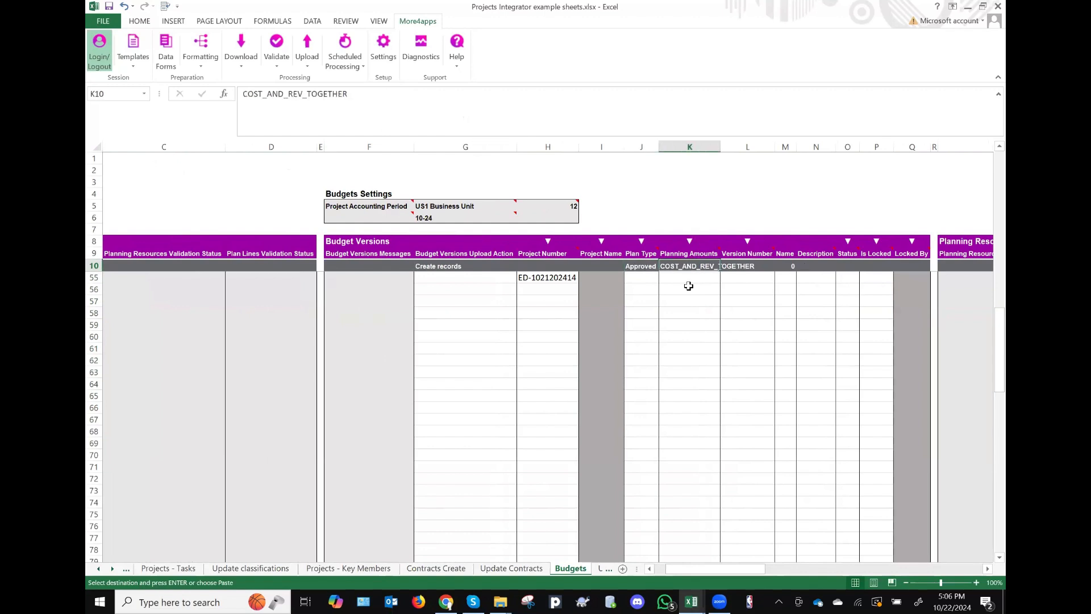
click(635, 276)
scroll(636, 277, up, 1)
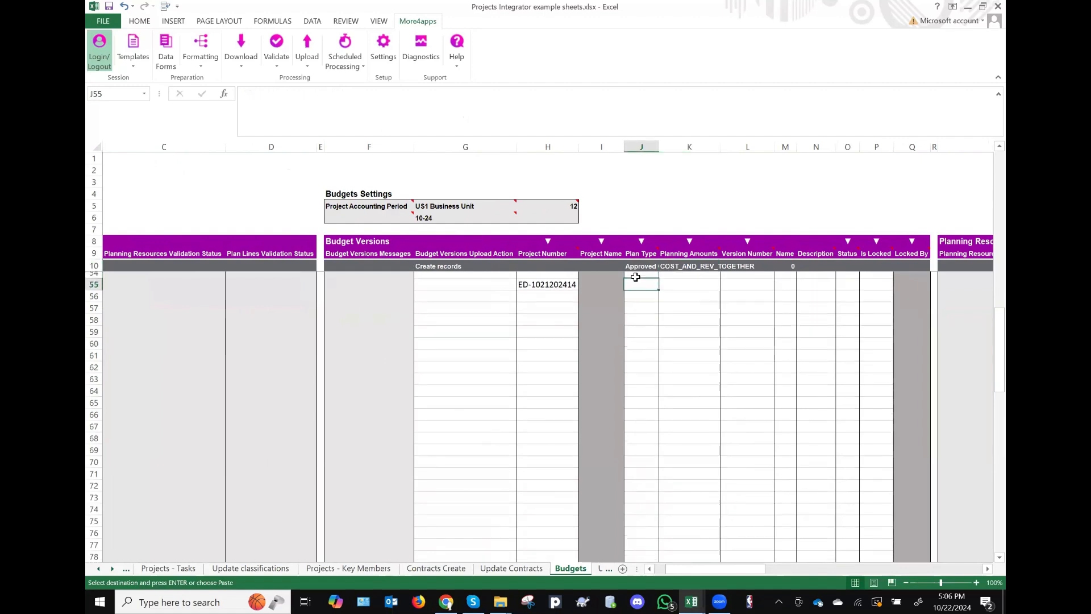
Step: Move the project number from H55 up to H54 in the Budgets sheet
click(557, 294)
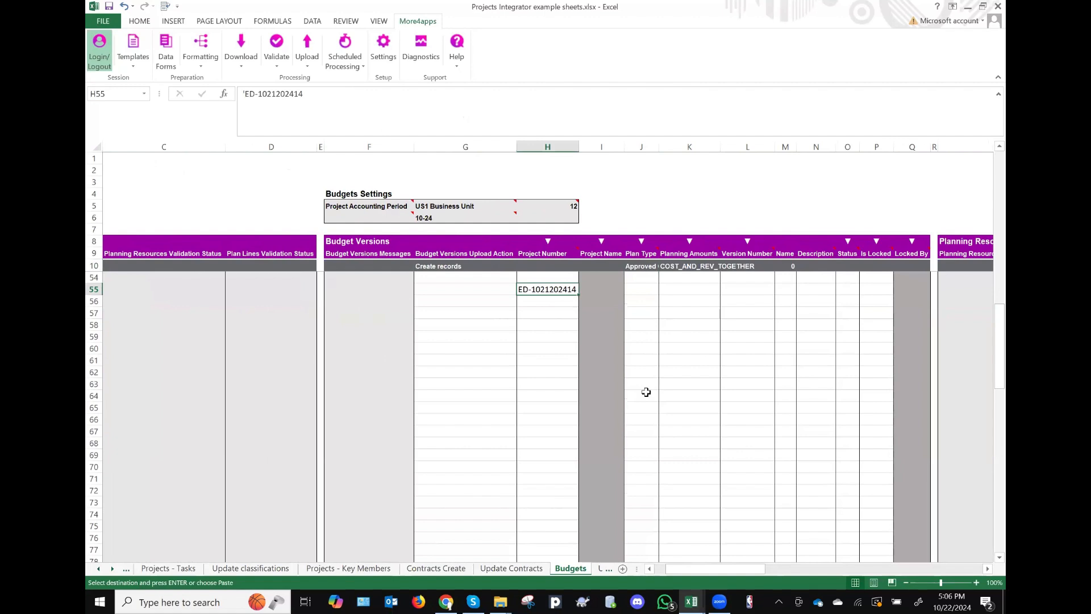
scroll(646, 392, right, 2)
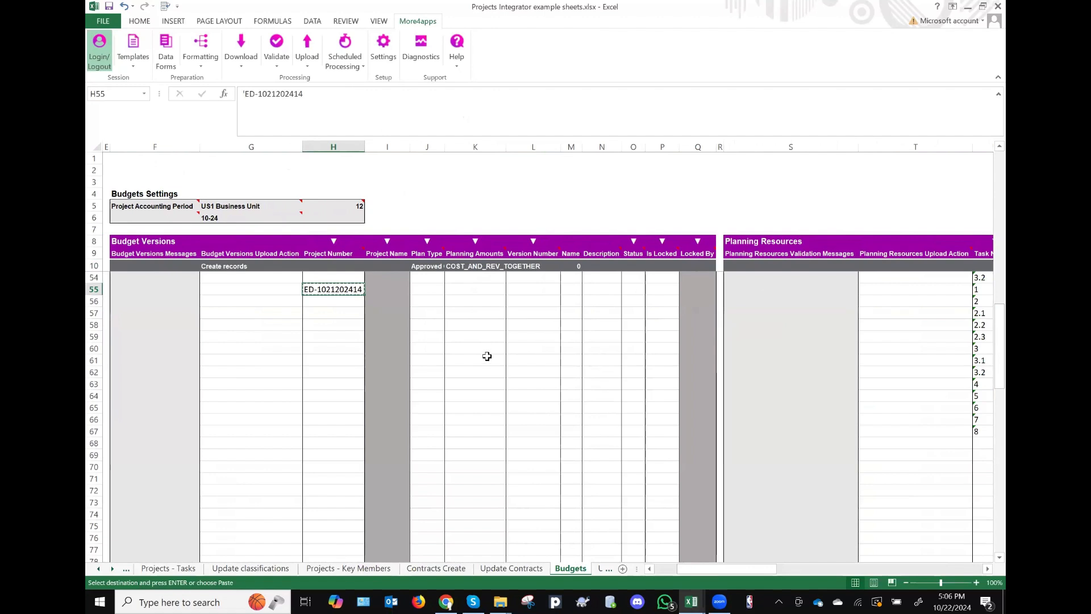
key(Up)
key(Return)
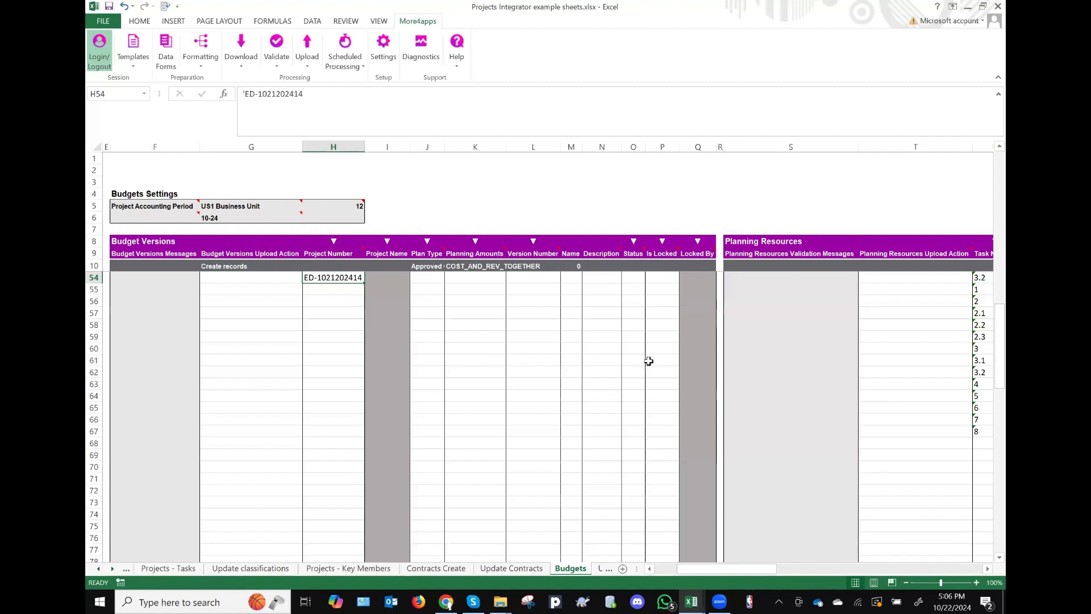
Step: Move the project number from H54 back to H55, level with task 1
scroll(648, 361, right, 3)
scroll(648, 361, up, 1)
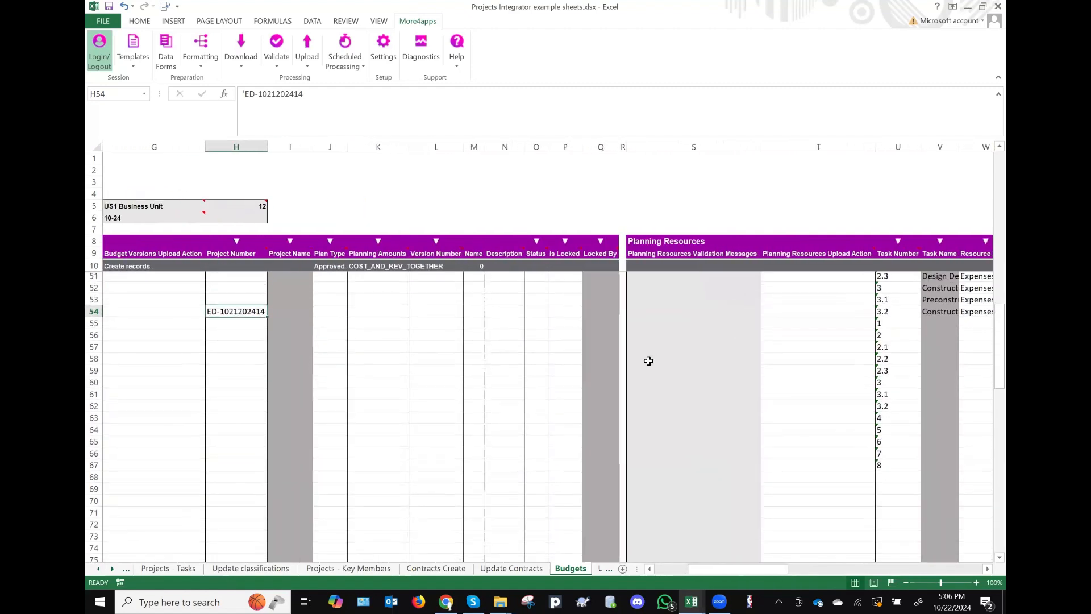
scroll(648, 360, down, 1)
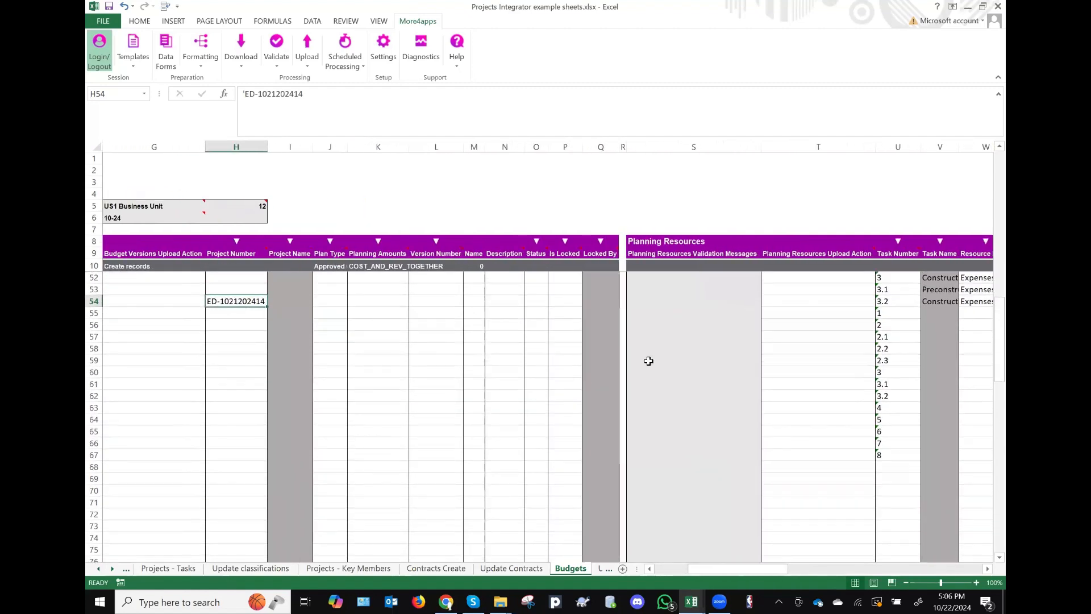
key(ctrl+x)
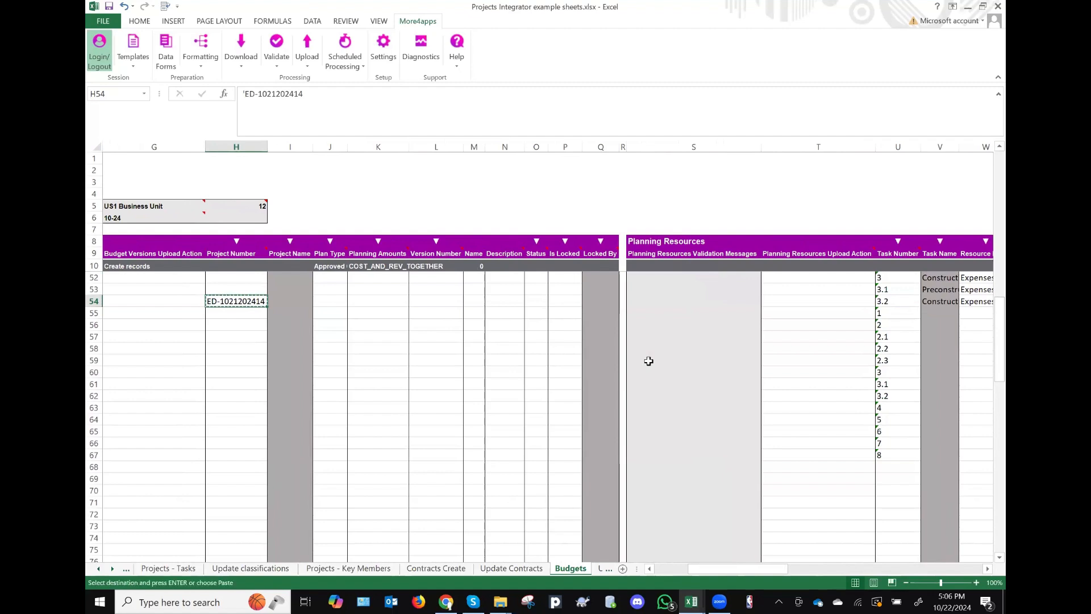
key(Down)
key(ctrl+v)
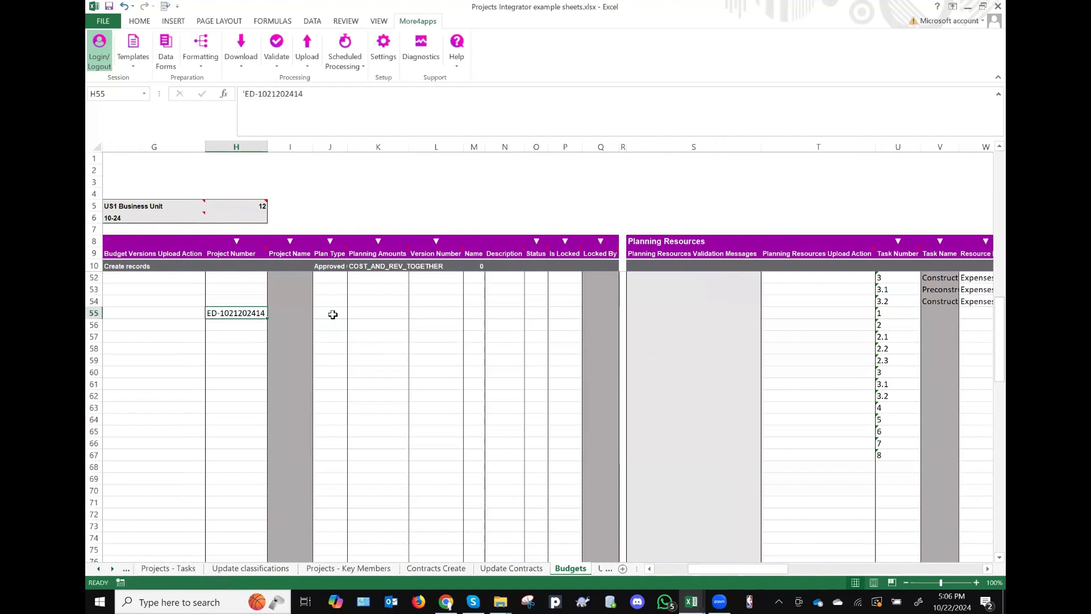
Step: Complete row 55's budget version in its data form with plan type Approved Cost and Revenue in same plan version, keeping the default Create records action
click(327, 310)
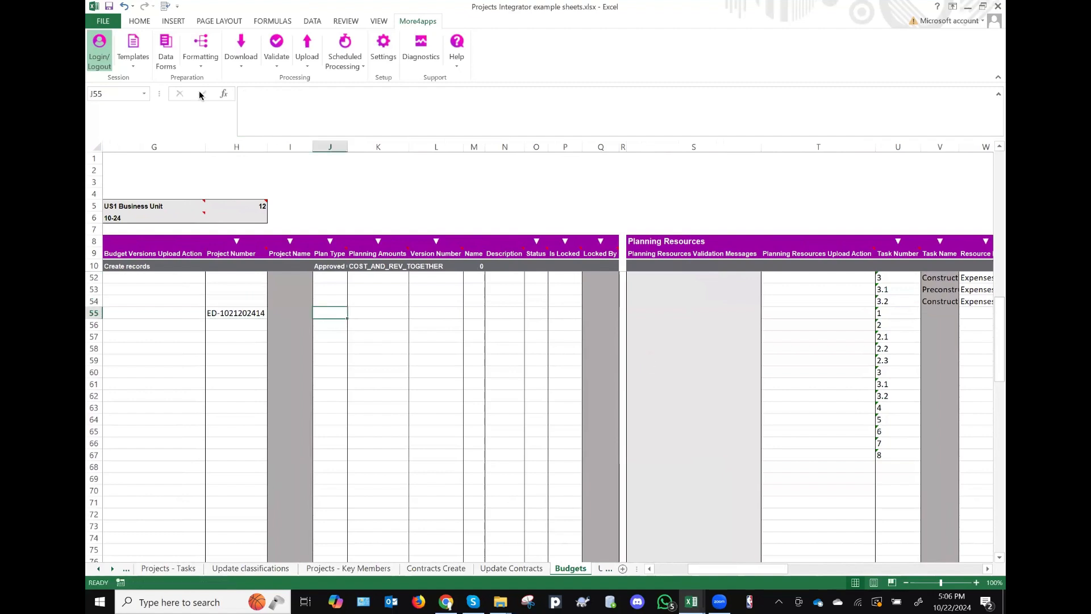
click(166, 54)
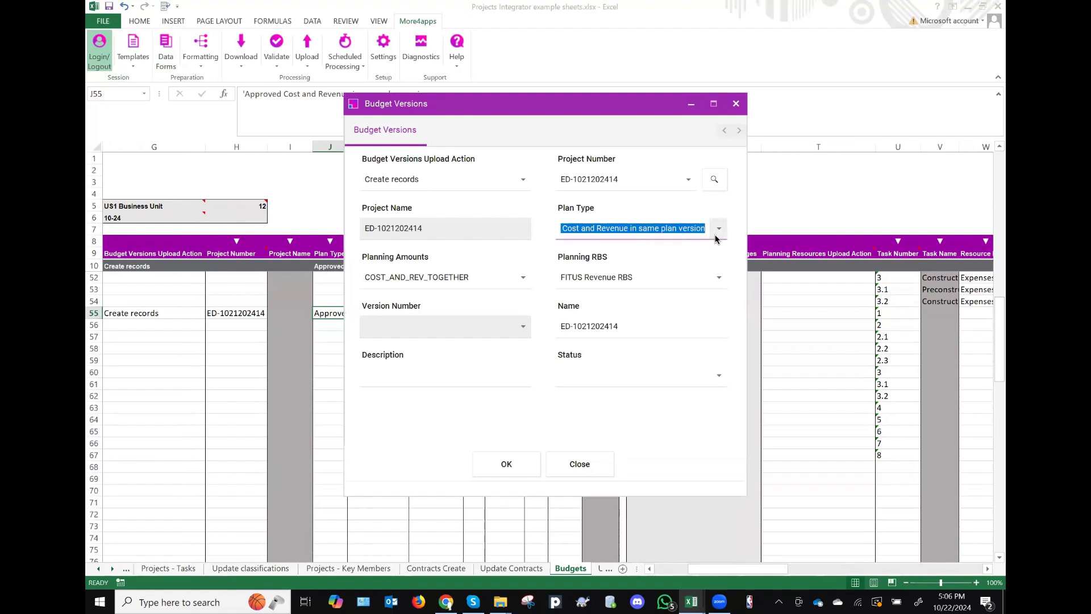
click(502, 472)
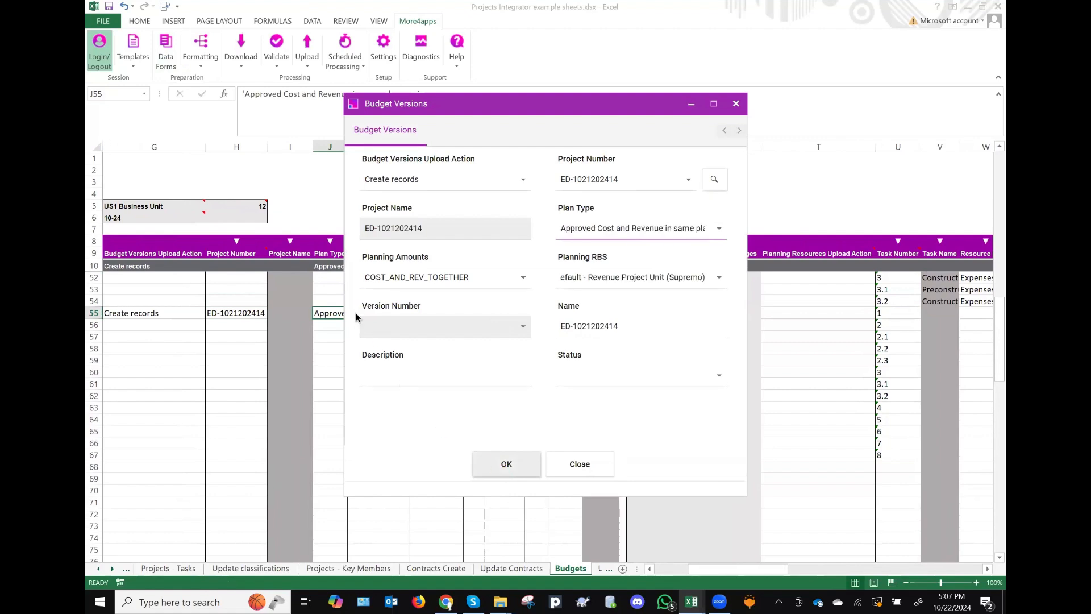
Step: Copy the resource name Expenses from W54 into W55:W67 for all the new tasks
click(820, 309)
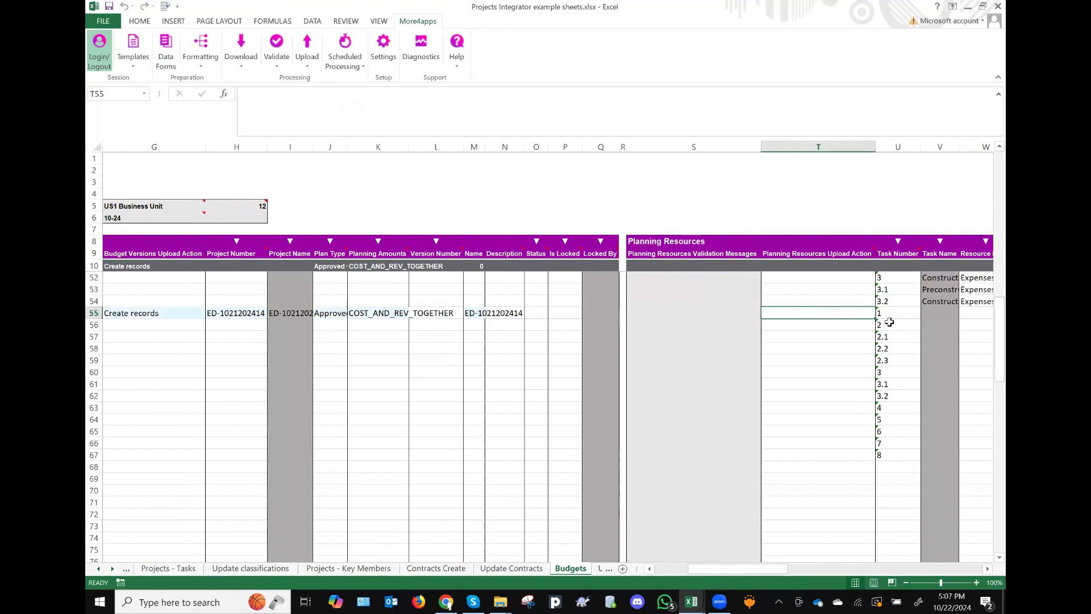
scroll(888, 319, right, 5)
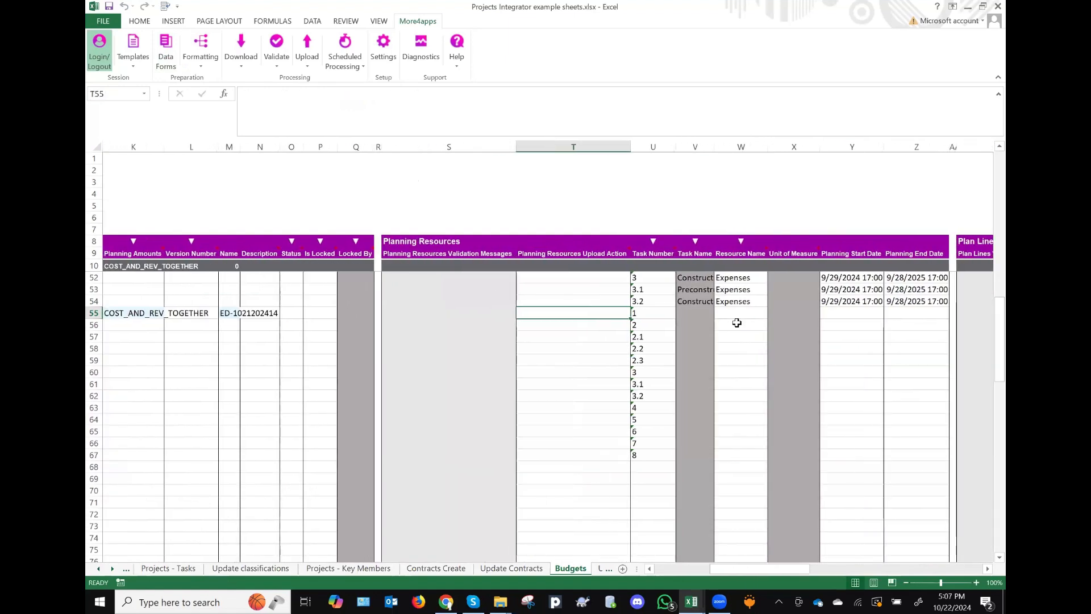
click(838, 314)
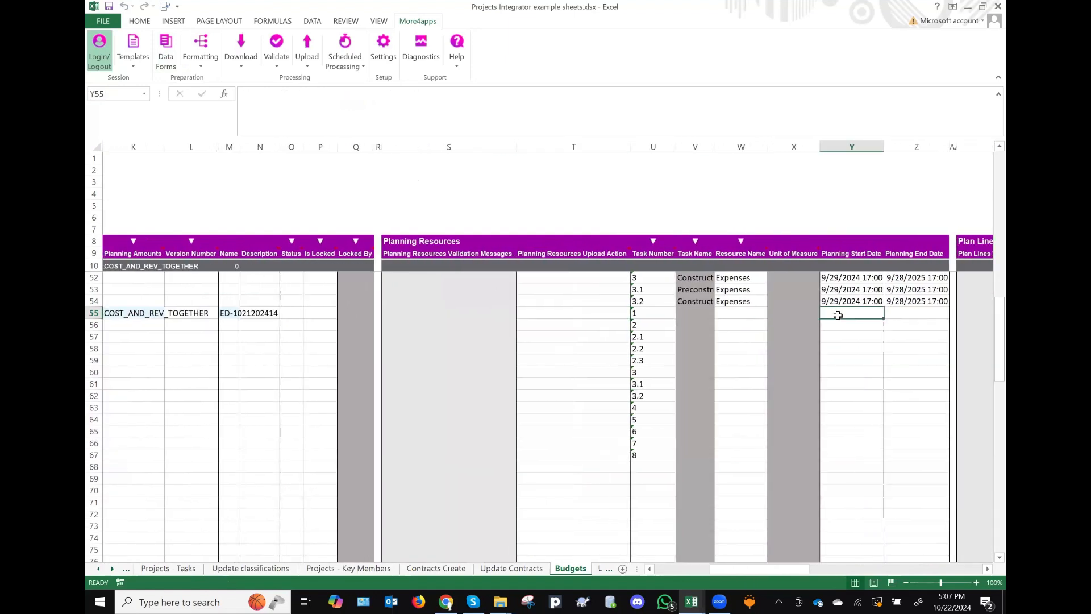
click(744, 313)
scroll(744, 313, right, 3)
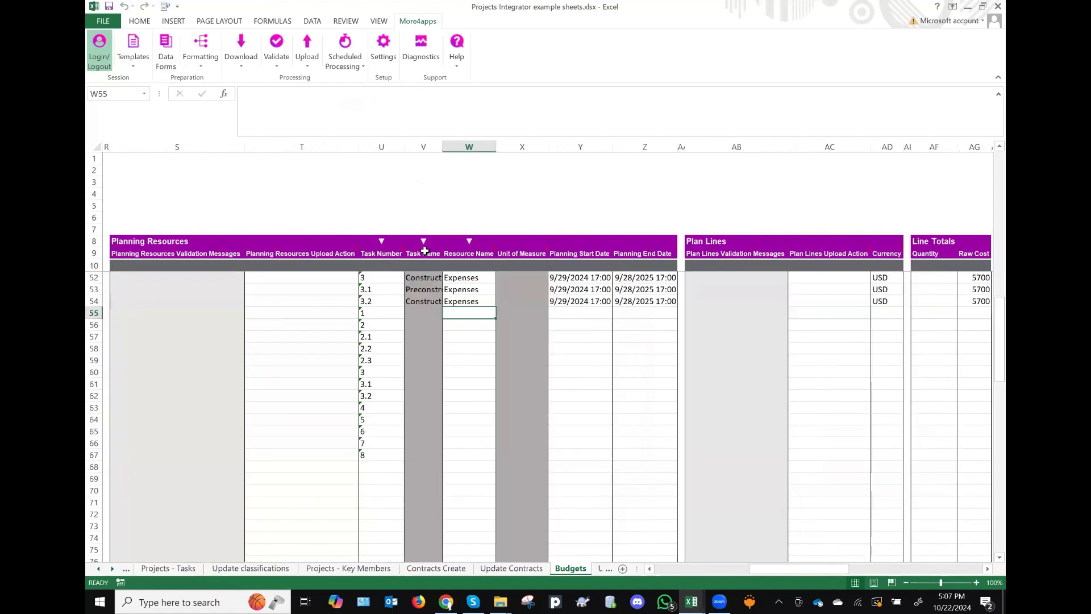
key(Up)
key(ctrl+c)
key(Down)
key(shift+Down)
key(shift+Down)
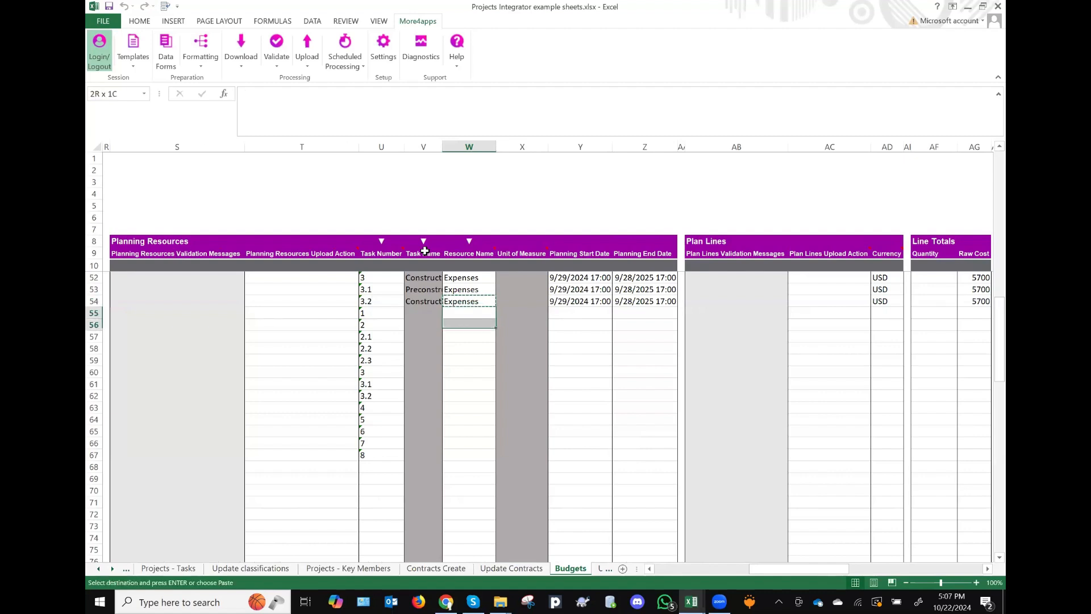
key(shift+Down)
key(shift+Down)
key(shift+Down)
key(shift+Down)
key(shift+Down)
key(shift+Down)
key(shift+Down)
key(shift+Down)
key(shift+Down)
key(shift+Down)
key(ctrl+v)
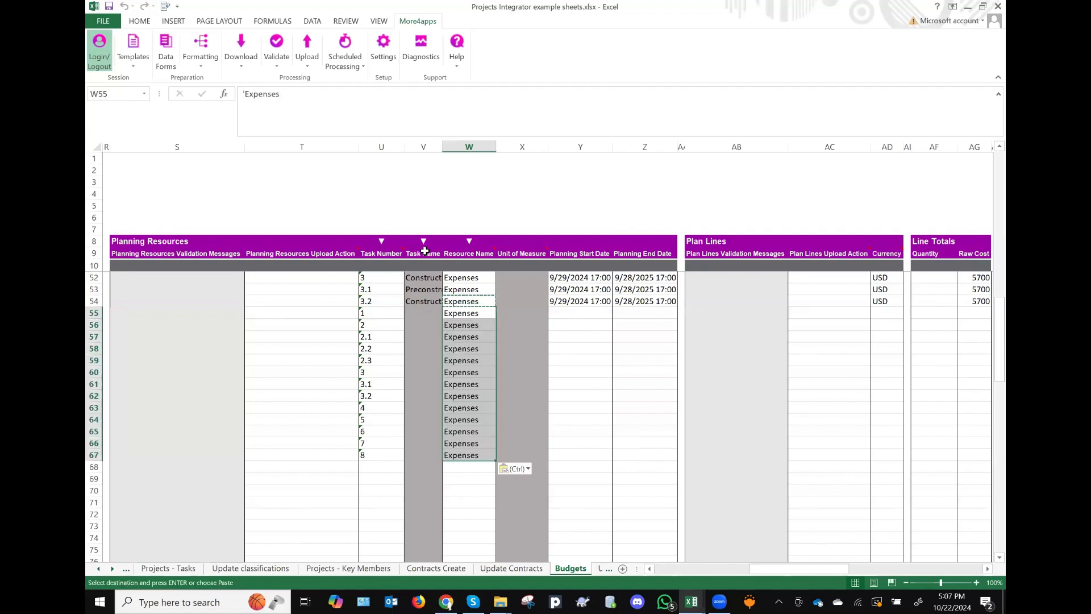
Step: Check the tasks' planned start and finish dates in the Projects - Tasks sheet and return to Y55 of the Budgets sheet
key(Right)
key(Right)
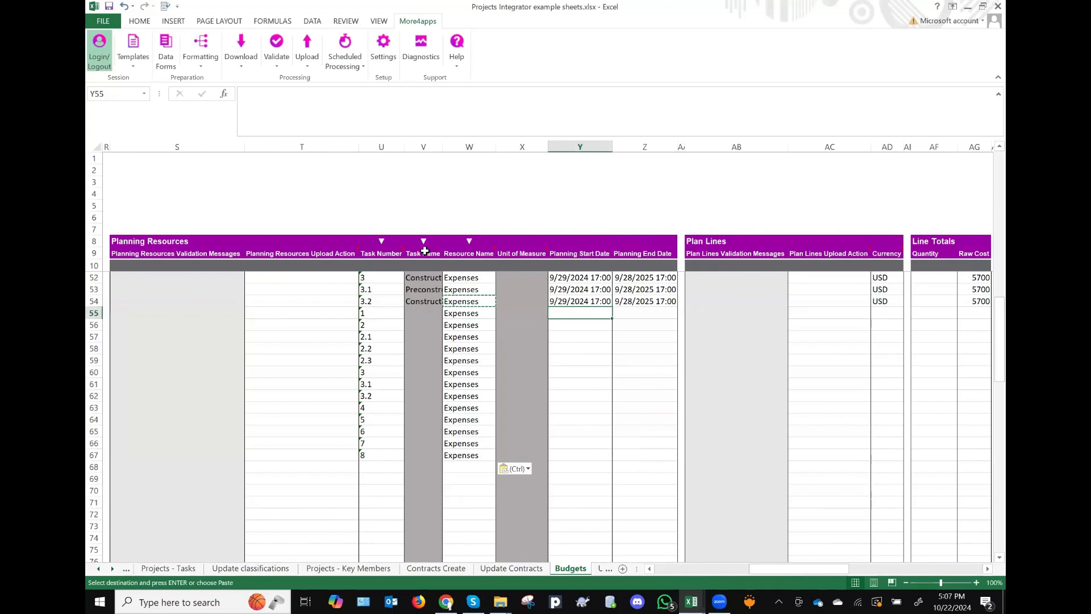
click(167, 566)
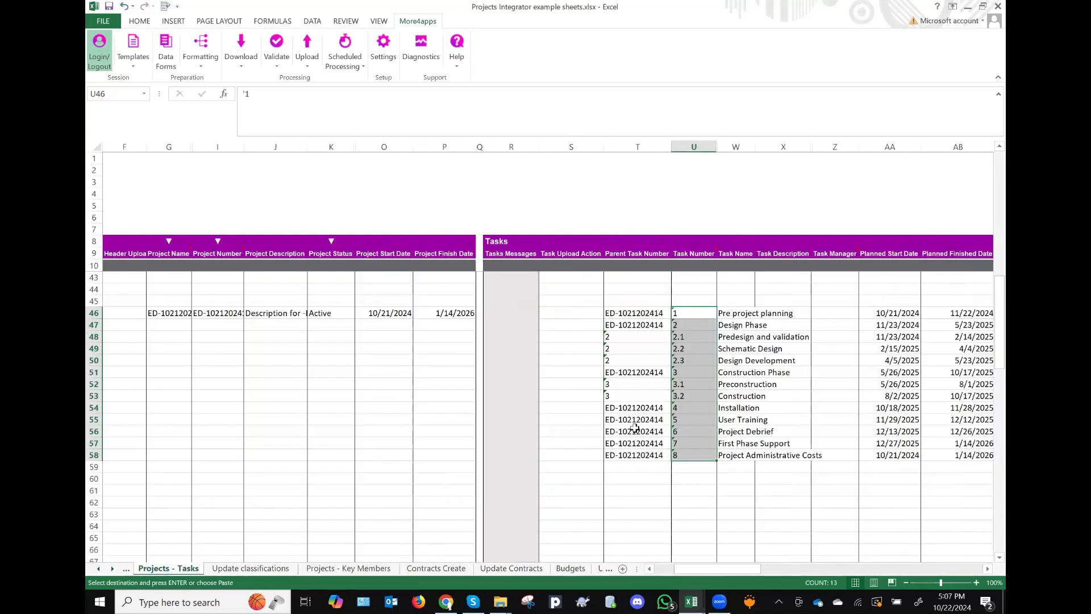
scroll(635, 428, right, 3)
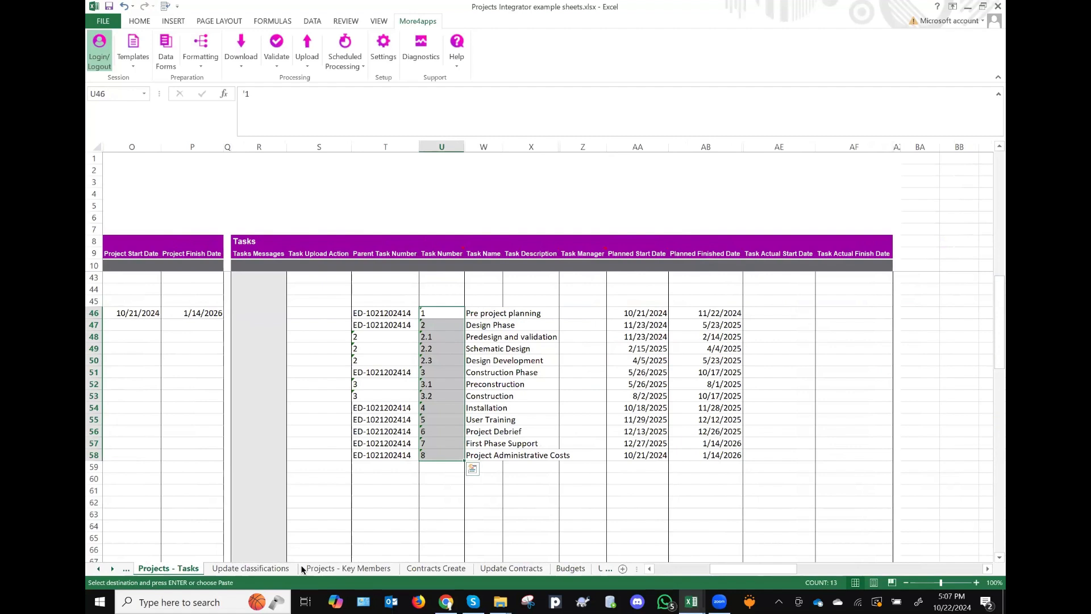
click(568, 574)
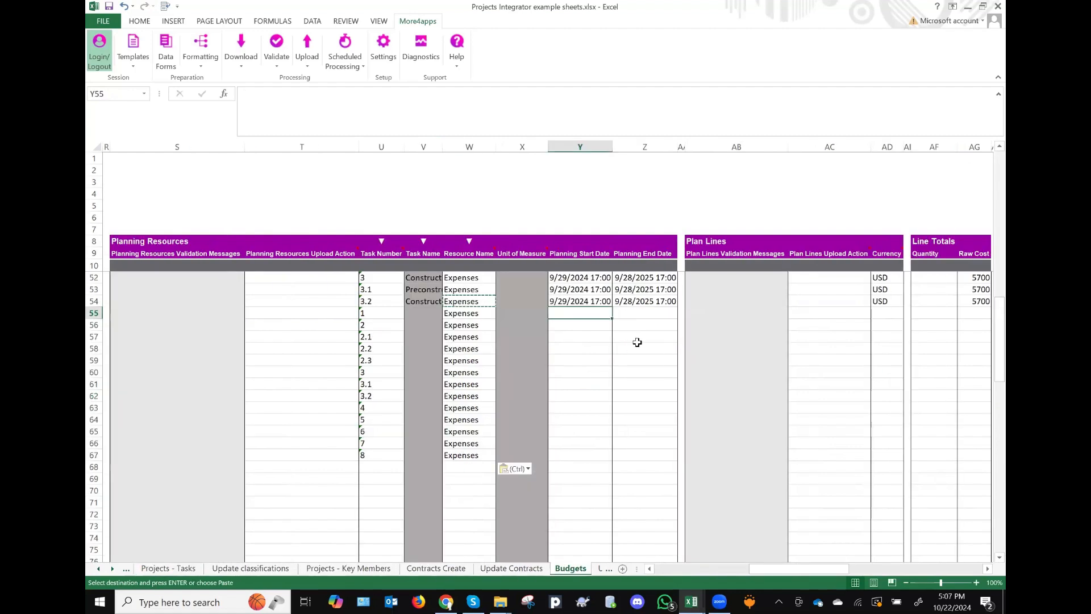
key(Up)
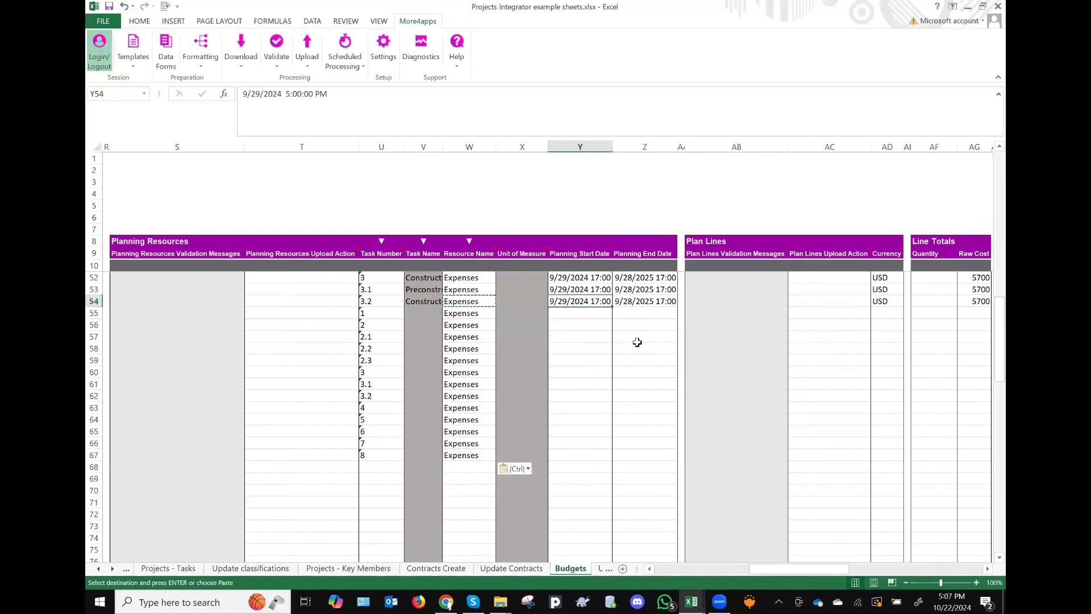
key(shift+Right)
key(ctrl)
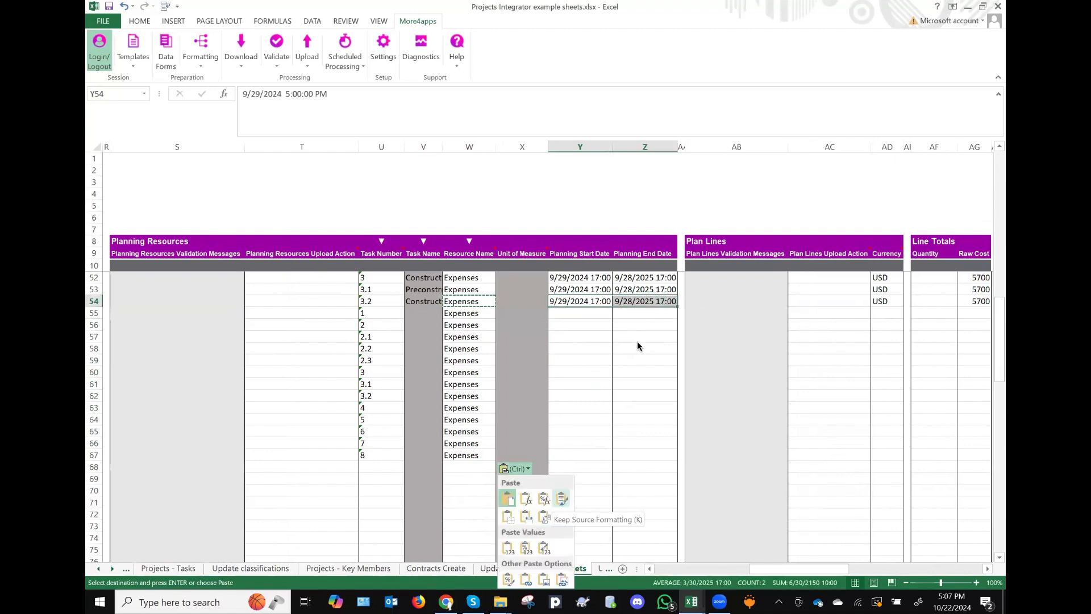
Step: Enter planning start date 10/1/2024 in Y55 and copy the planning end date 9/28/2025 17:00 from Z54 into Z55
click(569, 314)
double_click(569, 313)
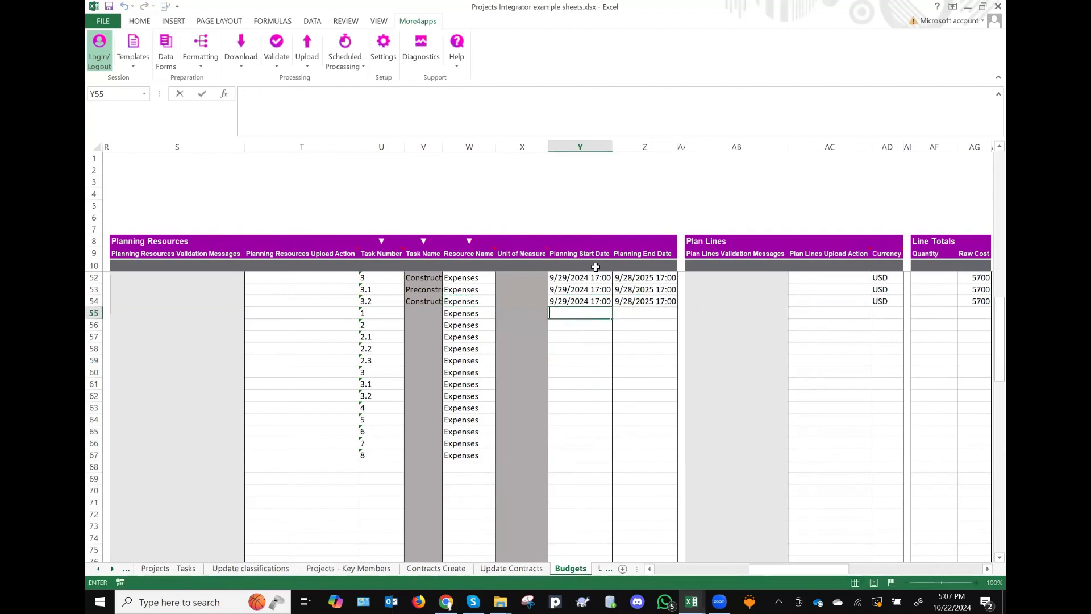
text(10/1/2024)
key(ctrl+Return)
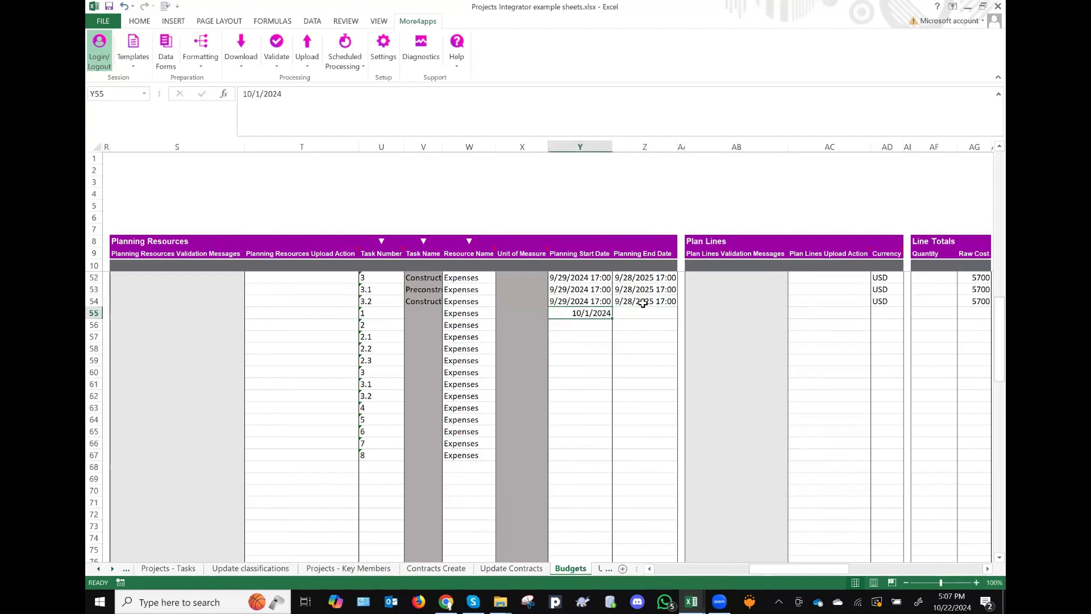
click(642, 303)
key(ctrl+c)
key(Down)
key(ctrl+v)
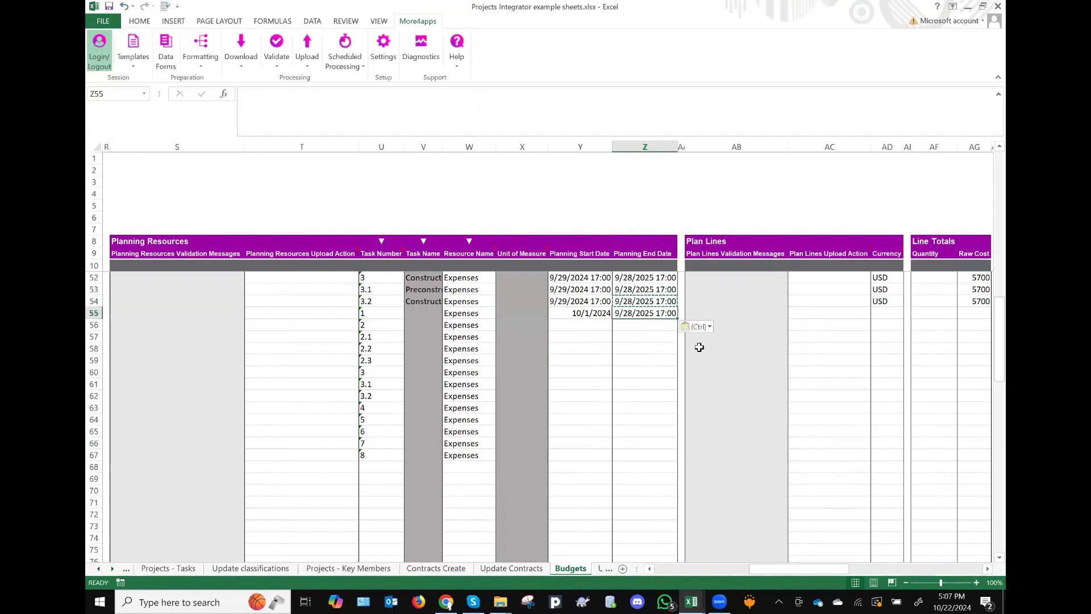
Step: Copy the planning start and end dates from Y55:Z55 down to rows 56 through 67
key(shift+Left)
key(ctrl+c)
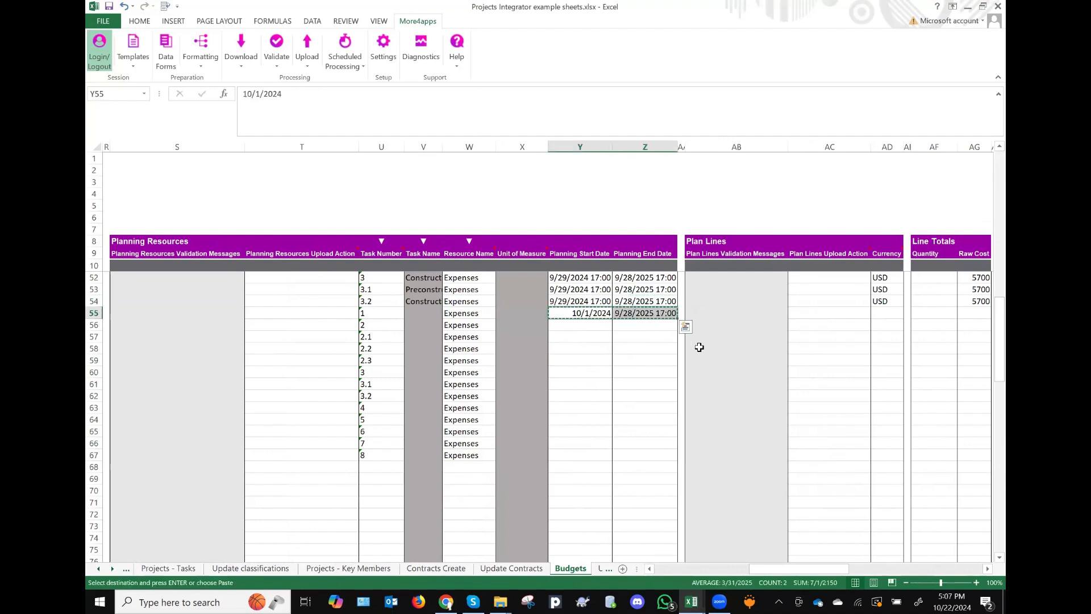
key(Down)
key(shift+Down)
key(shift+Down)
key(shift+Down)
key(shift+Down)
key(shift+Down)
key(shift+Down)
key(shift+Down)
key(shift+Down)
key(shift+Down)
key(shift+Down)
key(shift+Down)
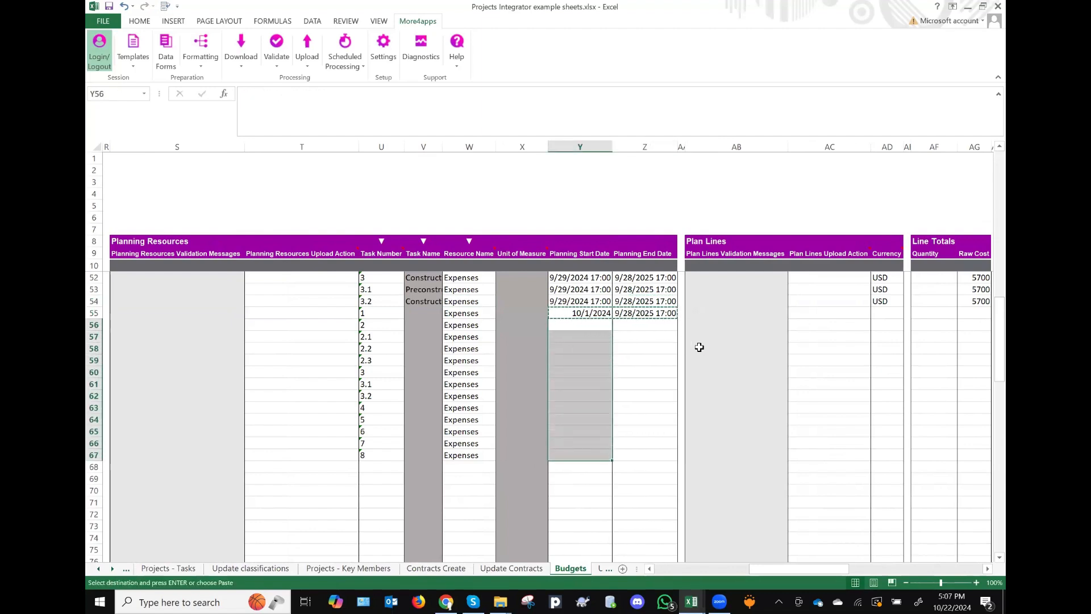
key(ctrl+v)
Step: Review the Plan Lines, Line Totals, Quantity and Raw Cost columns beside the new task rows
key(Right)
key(Right)
key(Right)
key(Right)
key(Right)
key(Right)
key(Right)
key(Right)
key(Right)
key(Right)
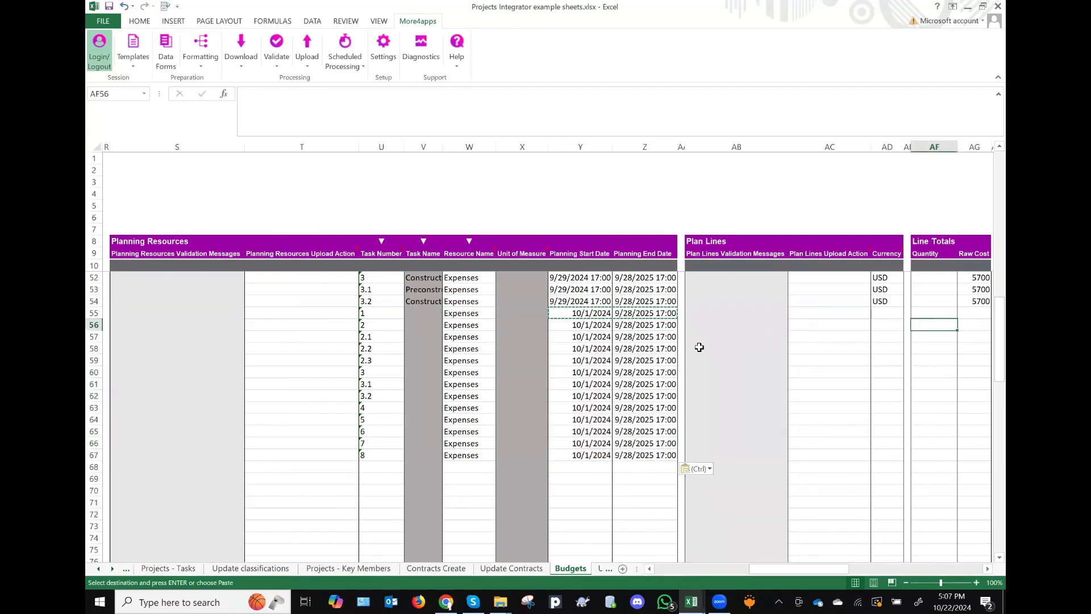
key(Right)
key(Right)
key(Right)
key(Right)
key(Right)
key(Right)
key(Right)
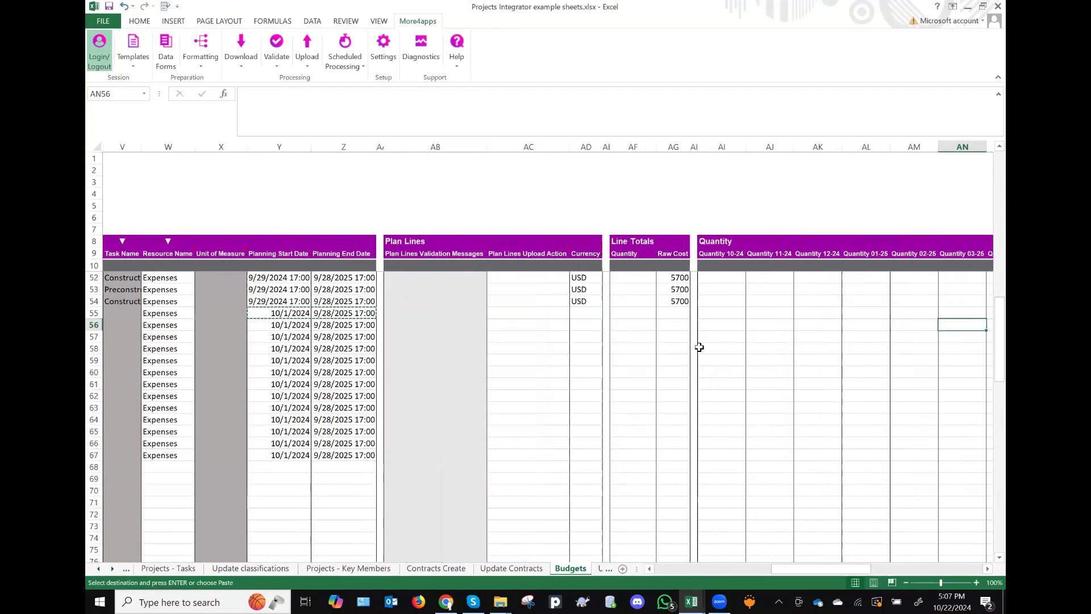
key(Right)
key(Right)
key(Right)
key(Right)
key(Right)
key(Right)
key(Right)
key(Right)
key(Right)
key(Right)
key(Right)
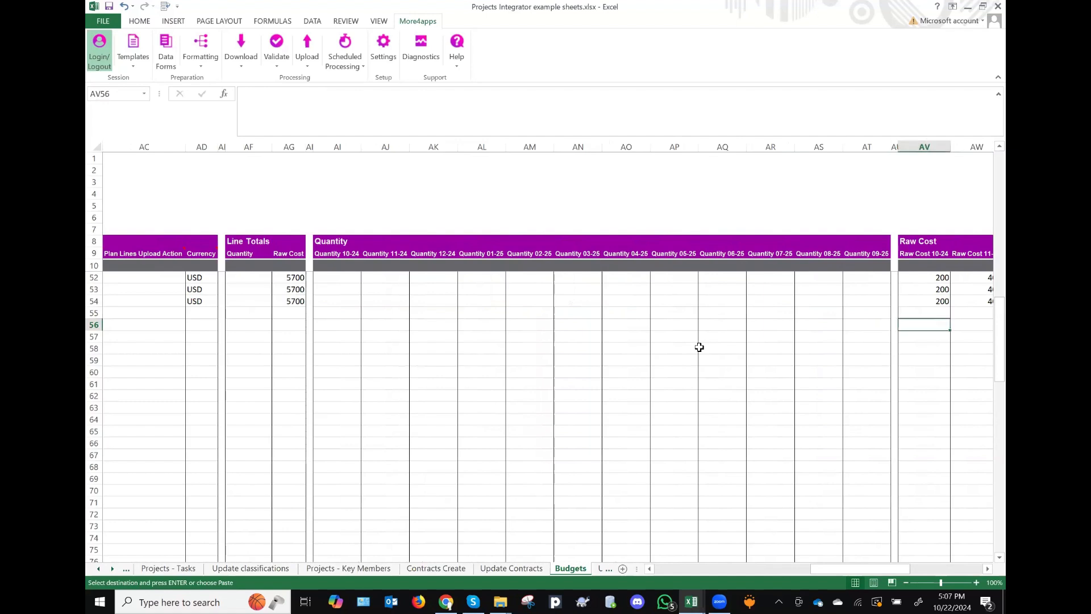
key(Right)
key(Right)
key(Right)
key(Right)
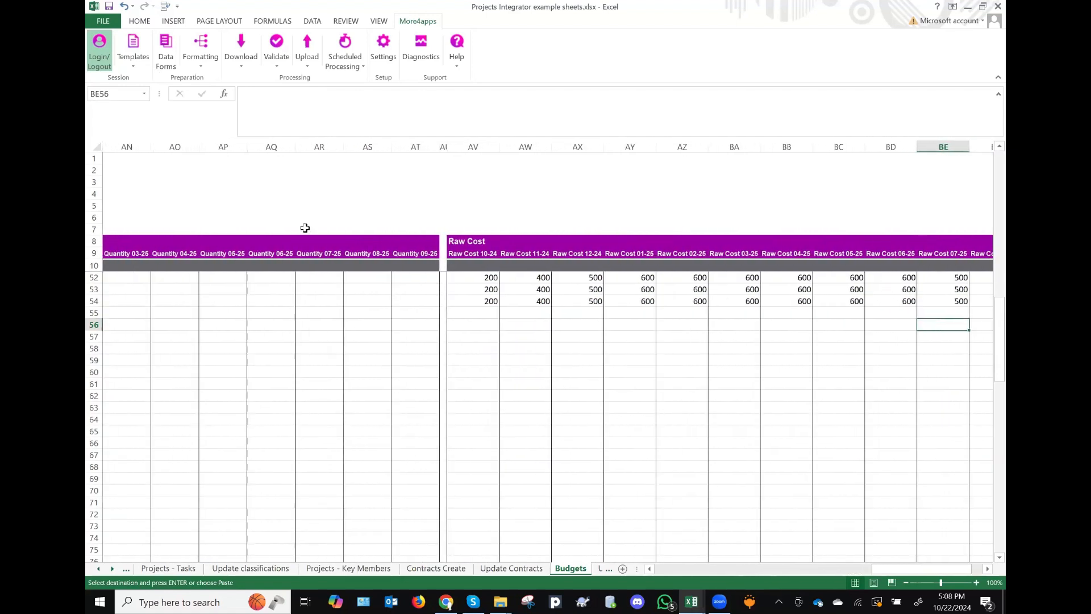
scroll(380, 460, left, 8)
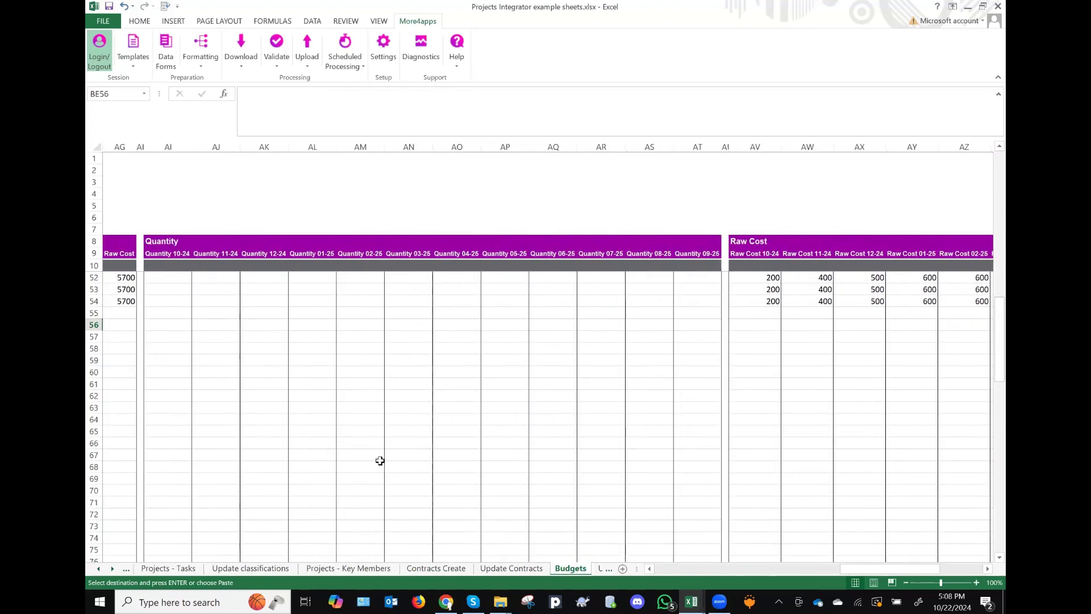
scroll(380, 461, left, 3)
scroll(380, 460, up, 5)
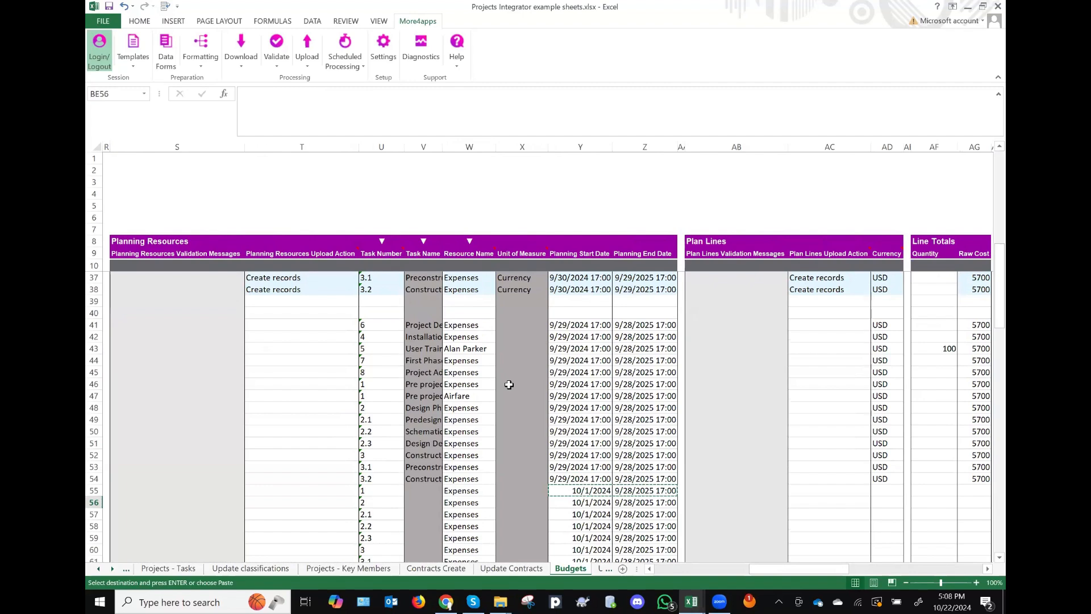
scroll(510, 385, left, 3)
scroll(508, 384, left, 10)
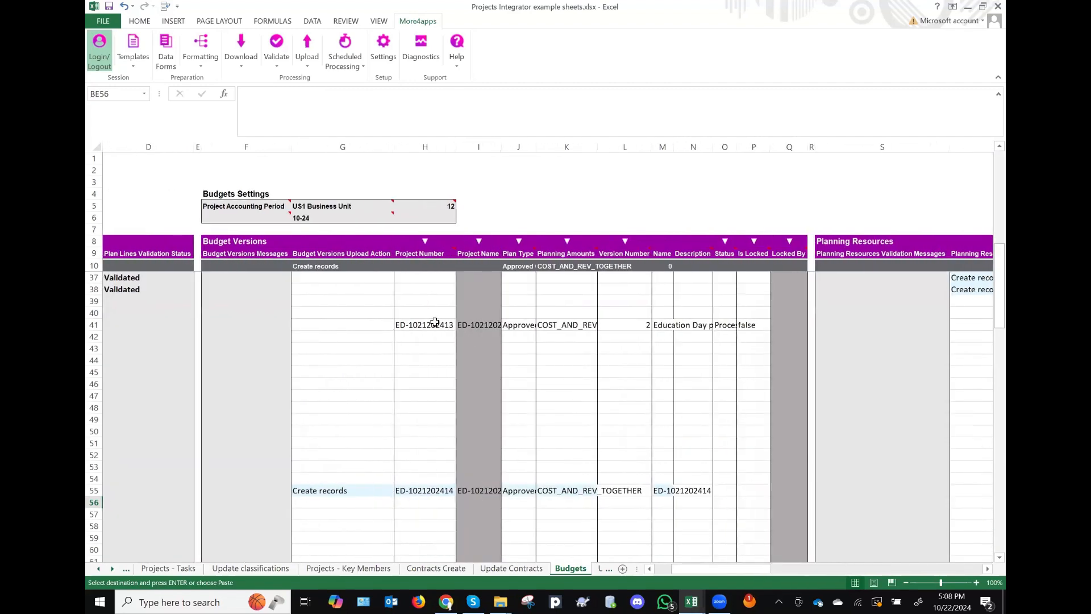
click(425, 324)
click(319, 95)
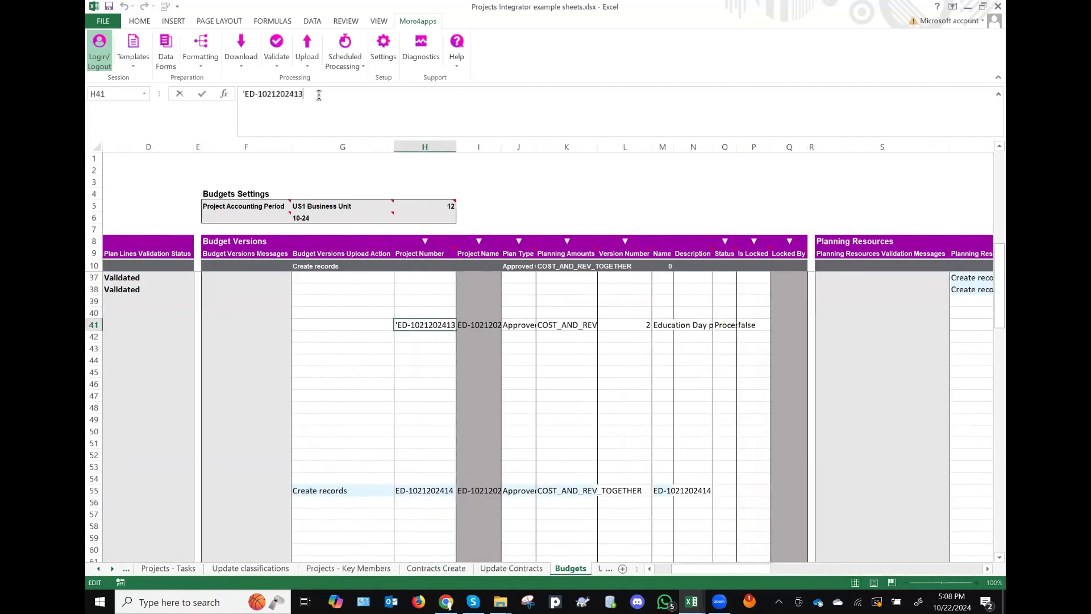
key(Tab)
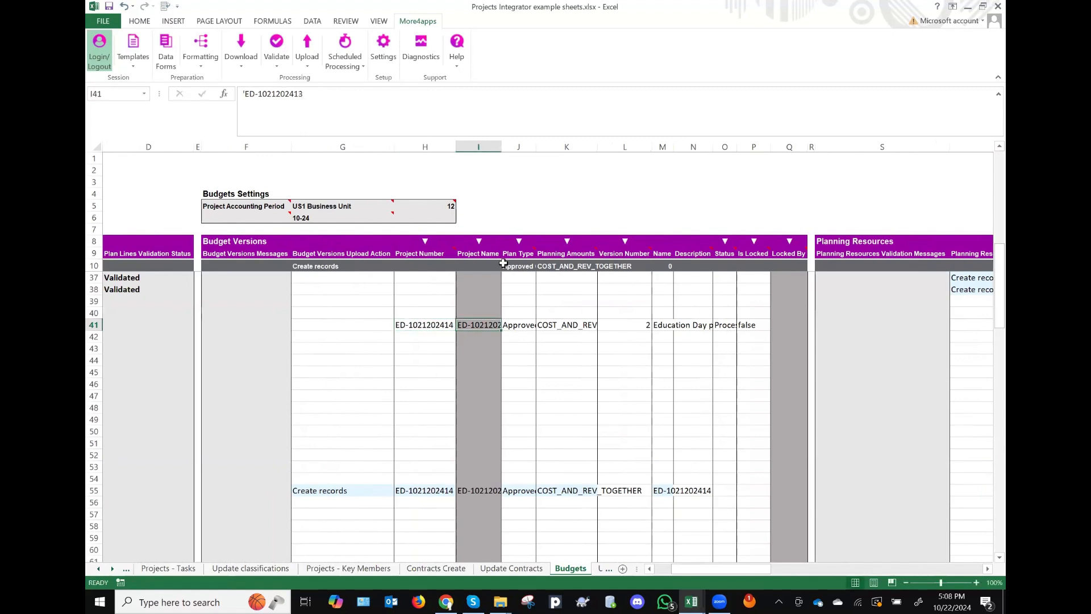
Step: Clear the version number in L41 and select the status cell in the same row
click(630, 320)
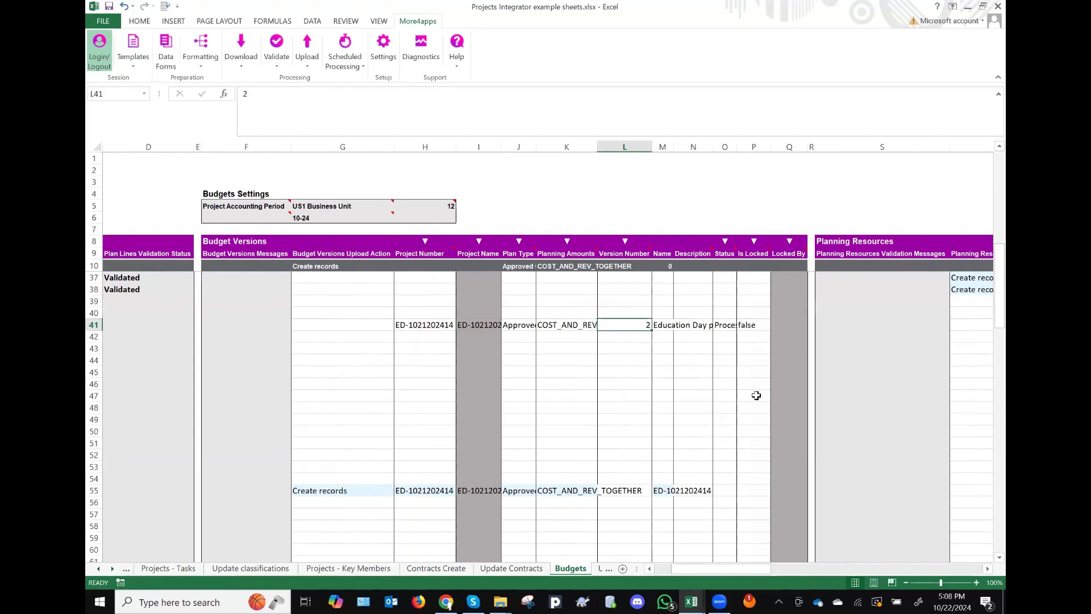
key(Delete)
click(722, 325)
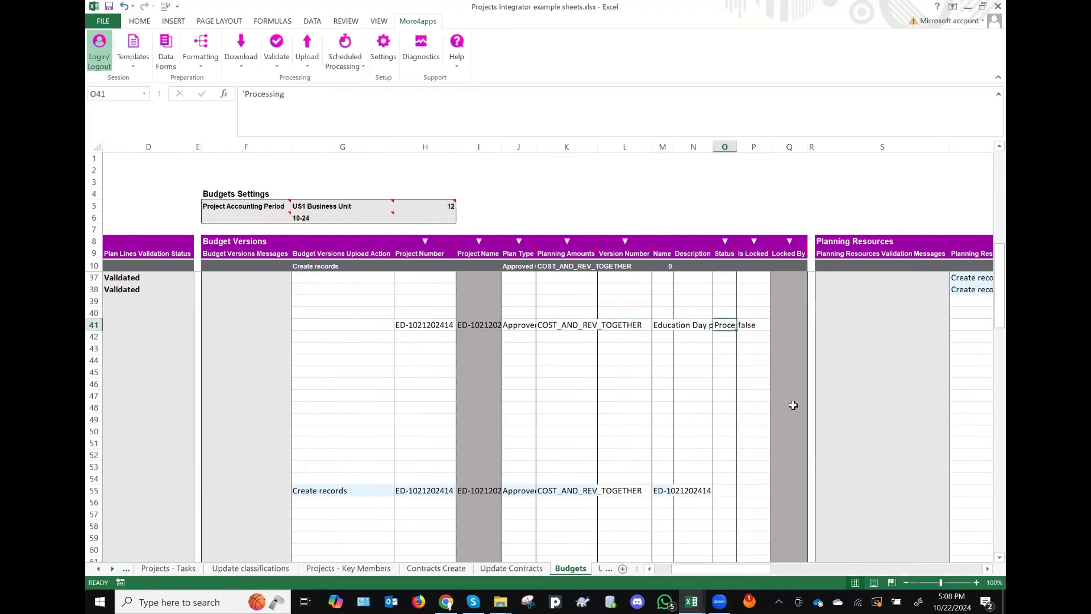
Step: Review the planning resources, line totals, monthly quantities and monthly raw costs of rows 41 through 54
scroll(793, 405, right, 10)
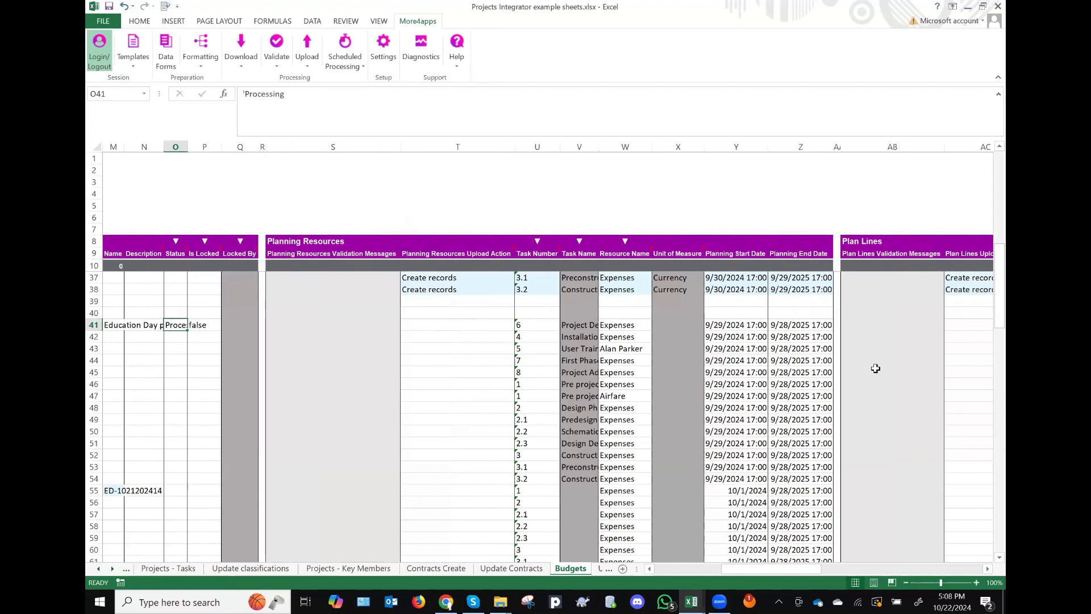
scroll(875, 368, right, 10)
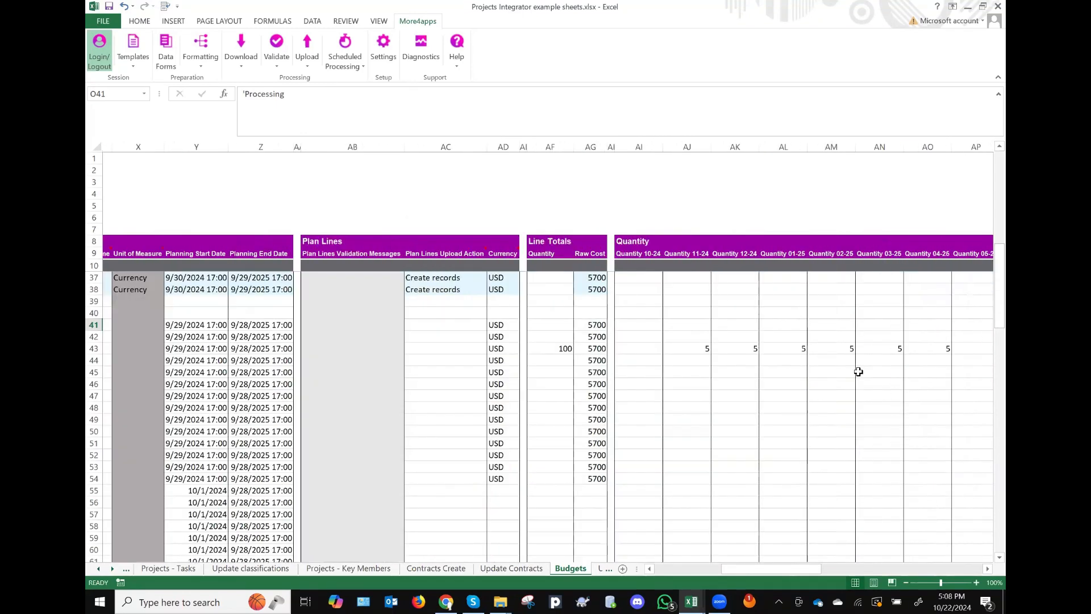
scroll(857, 371, right, 5)
scroll(793, 385, right, 8)
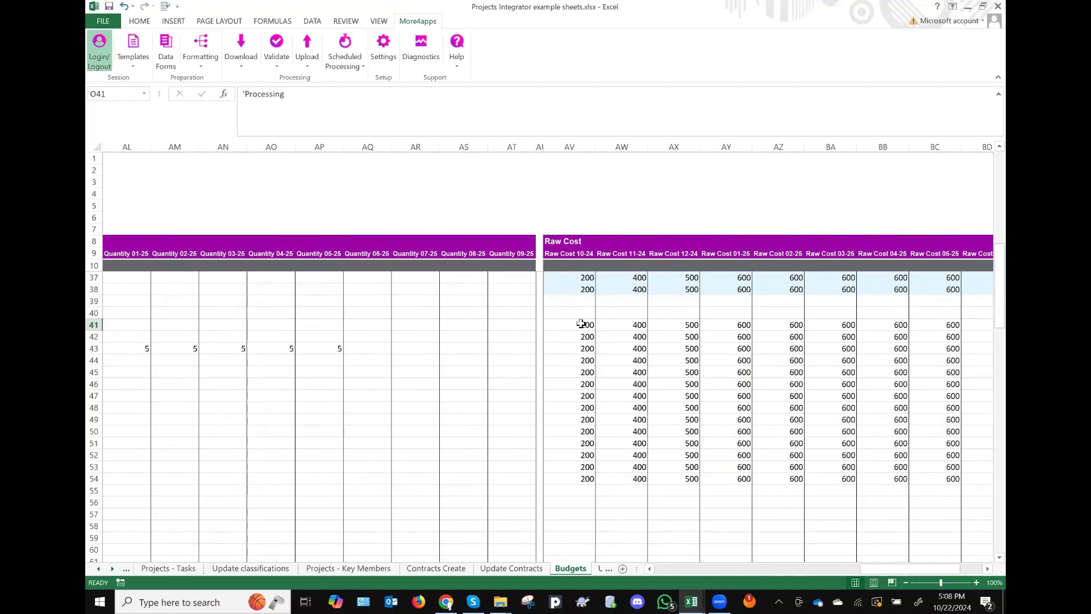
scroll(581, 323, right, 8)
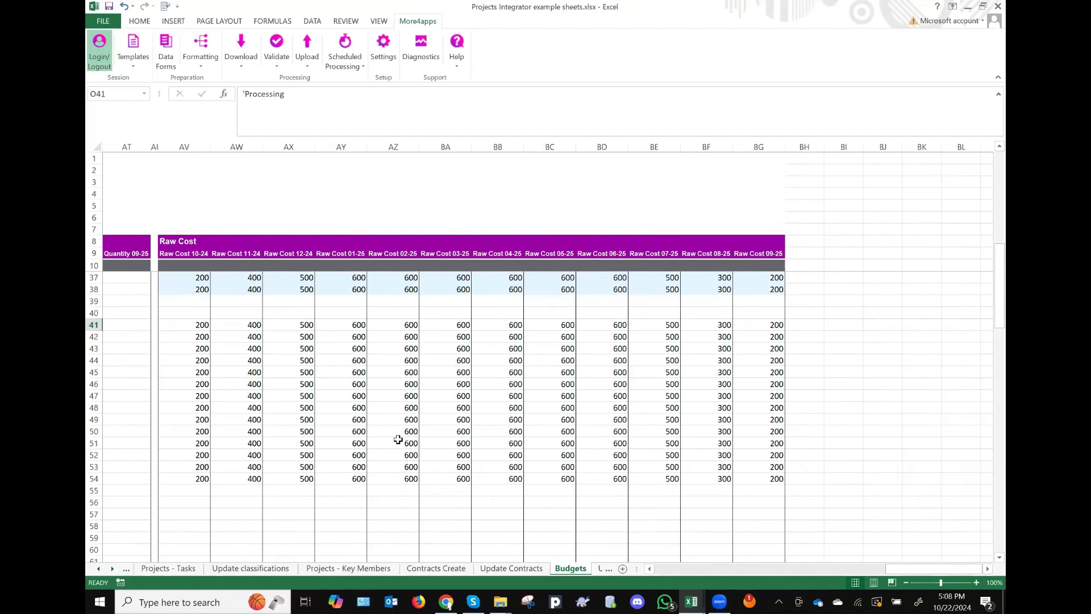
scroll(397, 439, left, 2)
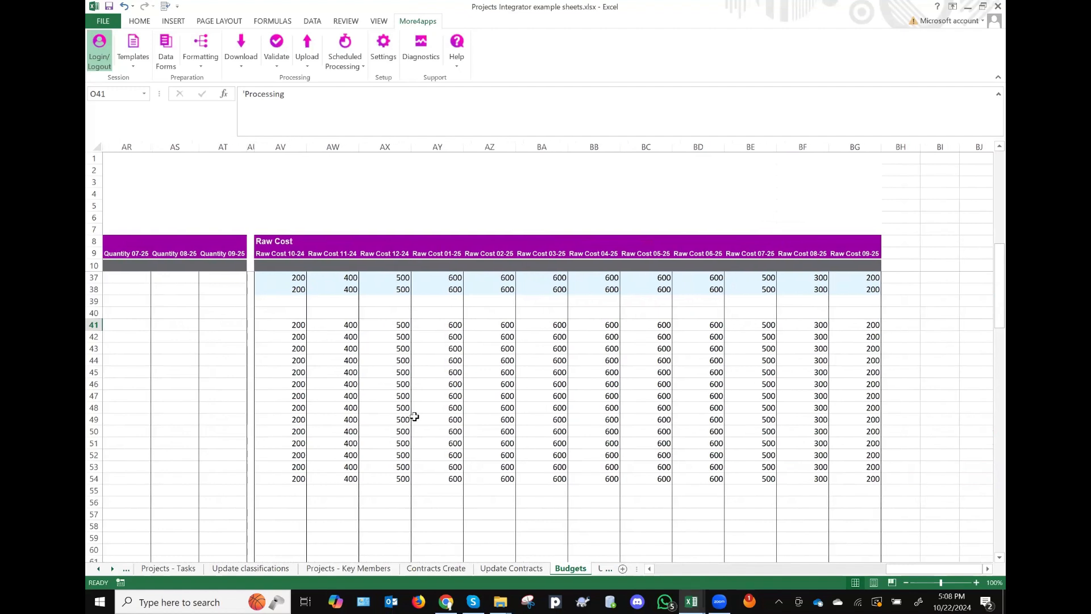
Step: Open the settings of the Projects module's Budgets integrator, review the calendar, period and amount options, and save them
click(384, 59)
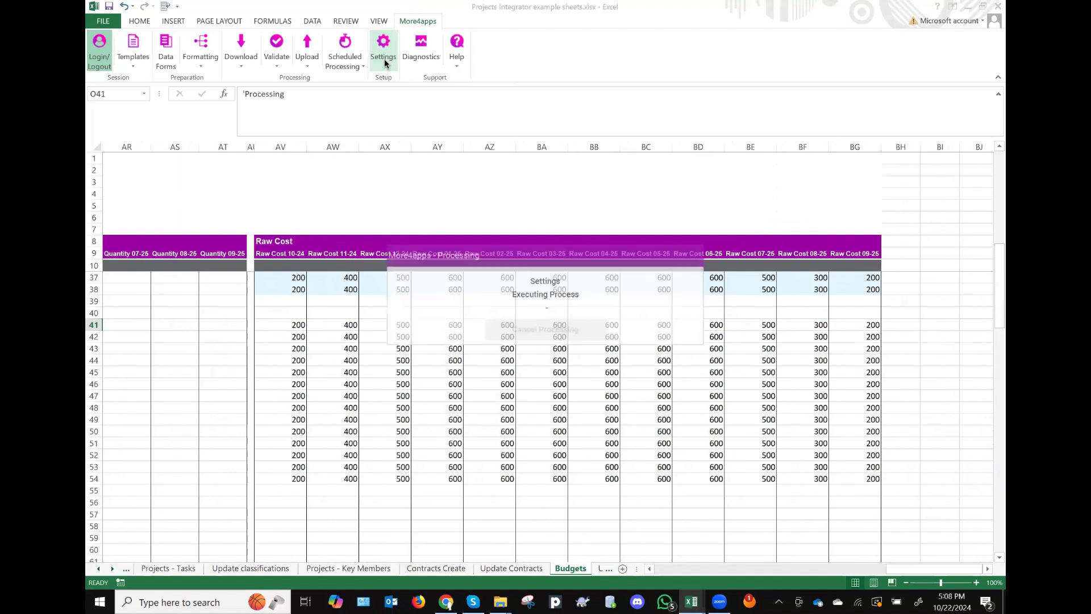
click(625, 317)
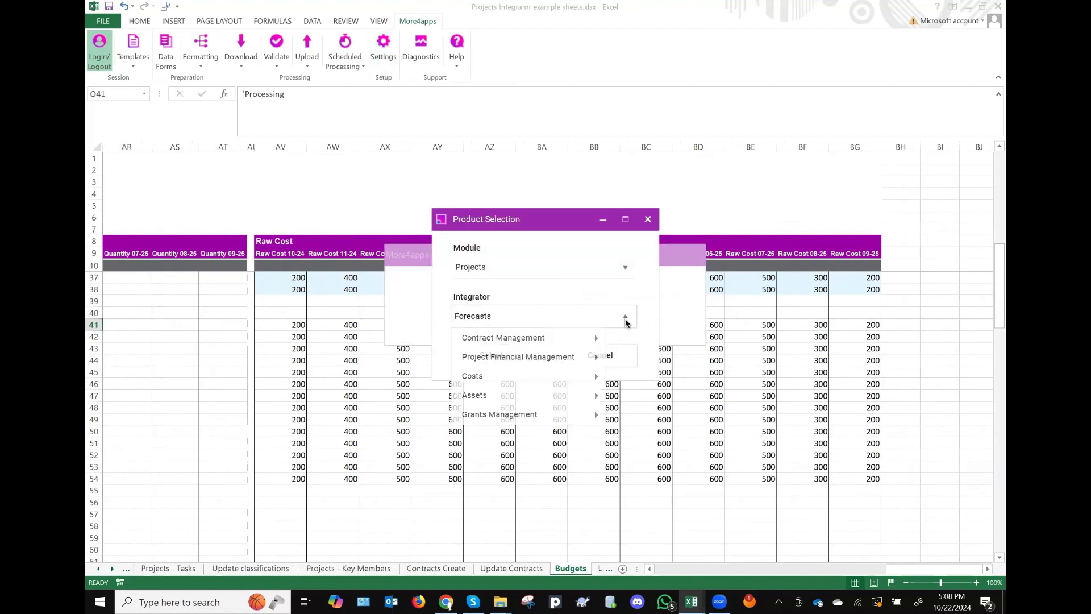
mouse_move(536, 359)
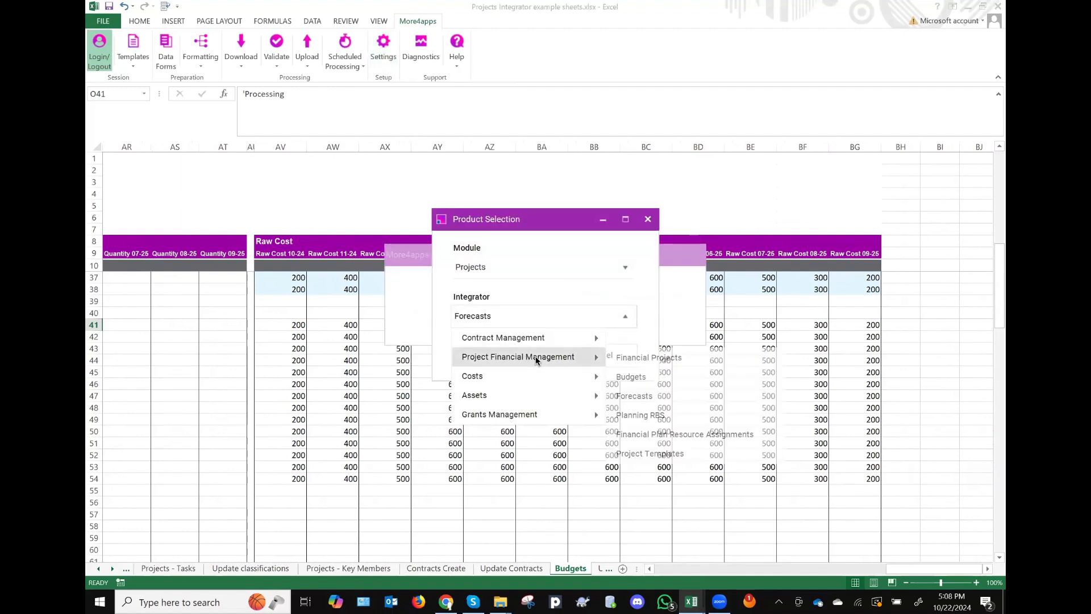
click(642, 377)
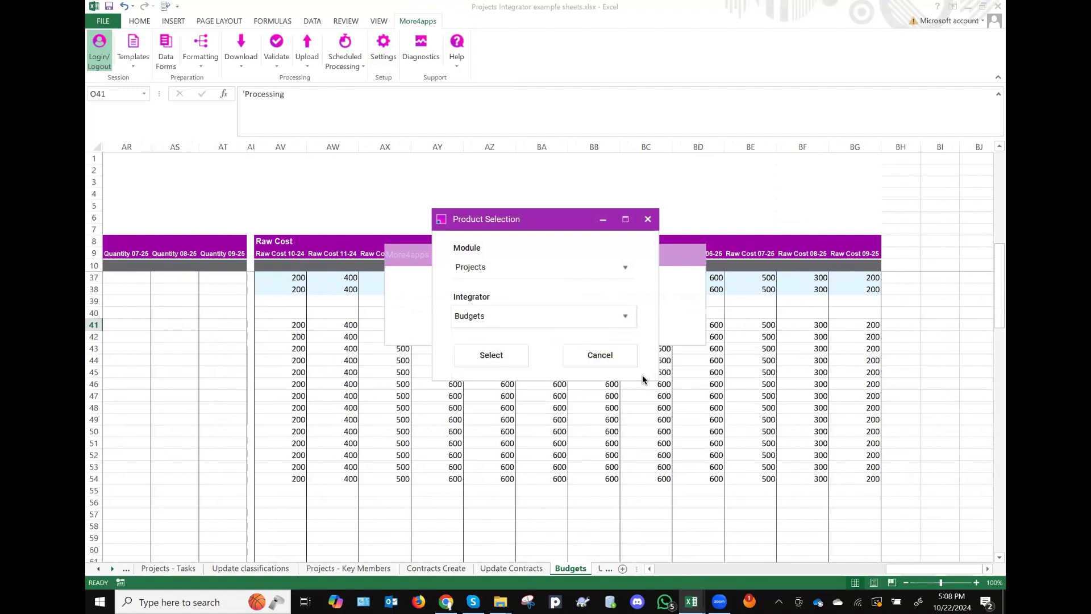
click(492, 355)
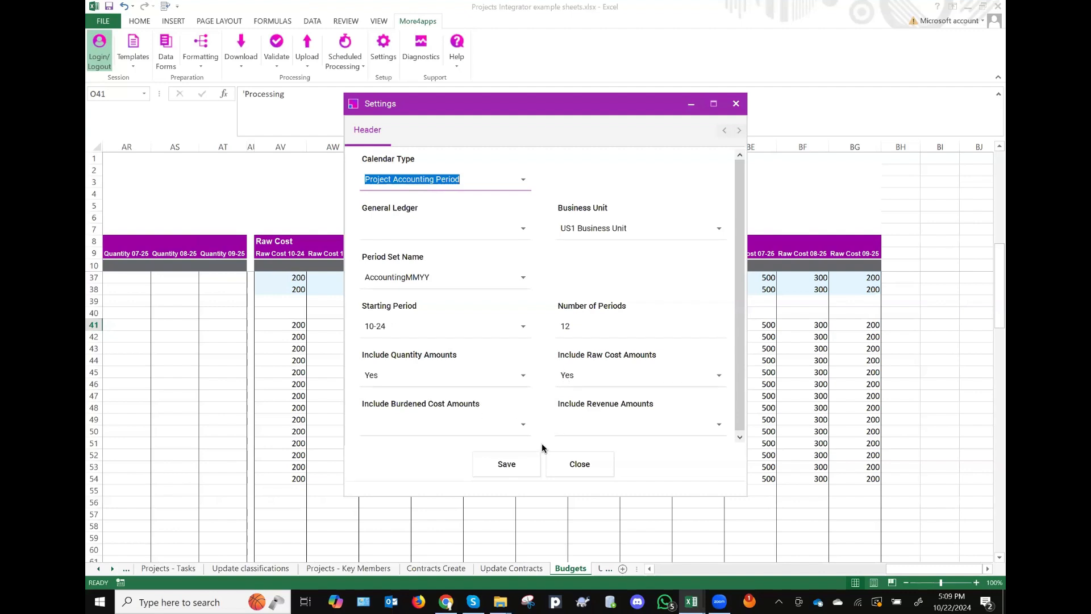
click(505, 465)
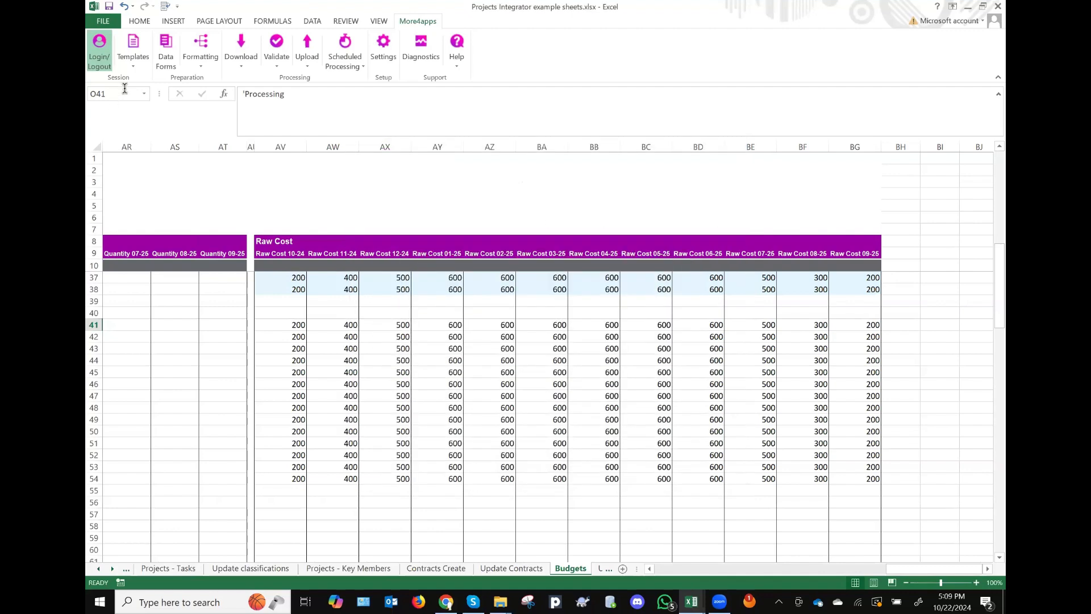
Step: Start designing a new sheet for the Projects module's Budgets integrator and exclude all Budget Planning Options columns
click(132, 57)
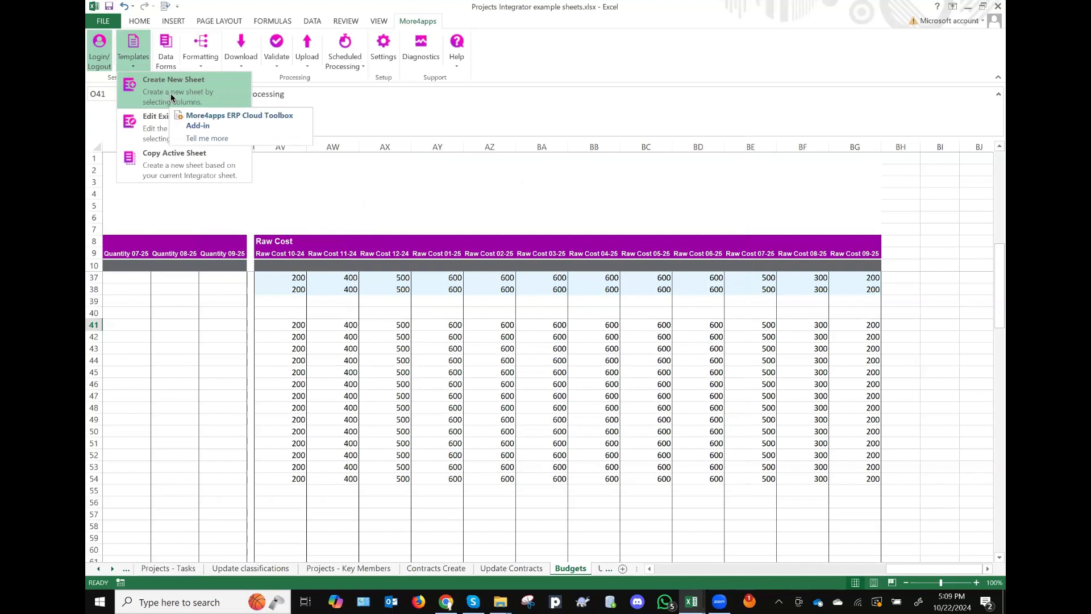
click(171, 95)
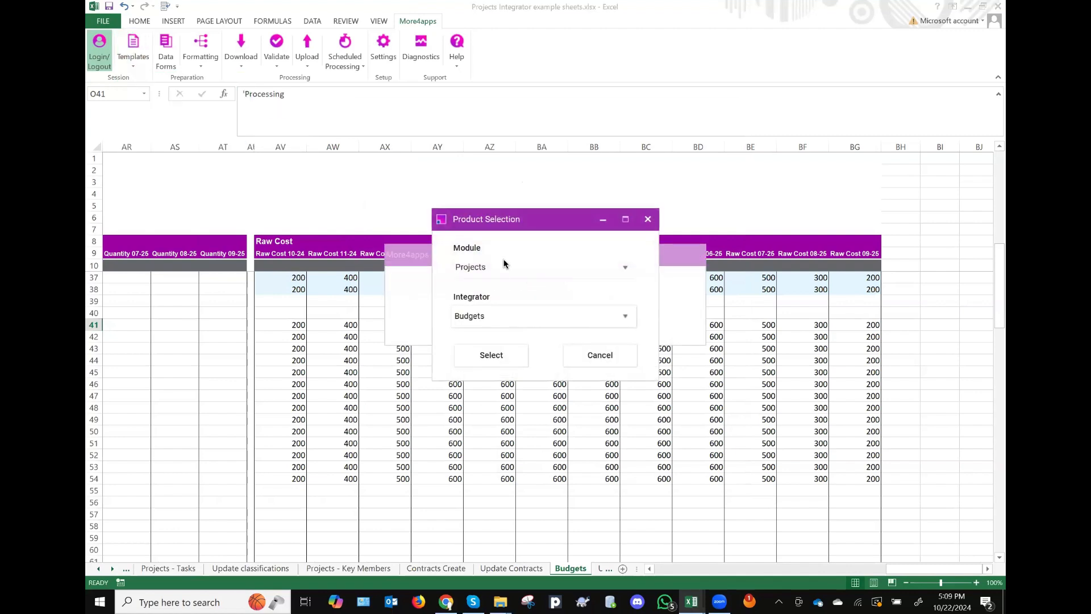
click(501, 356)
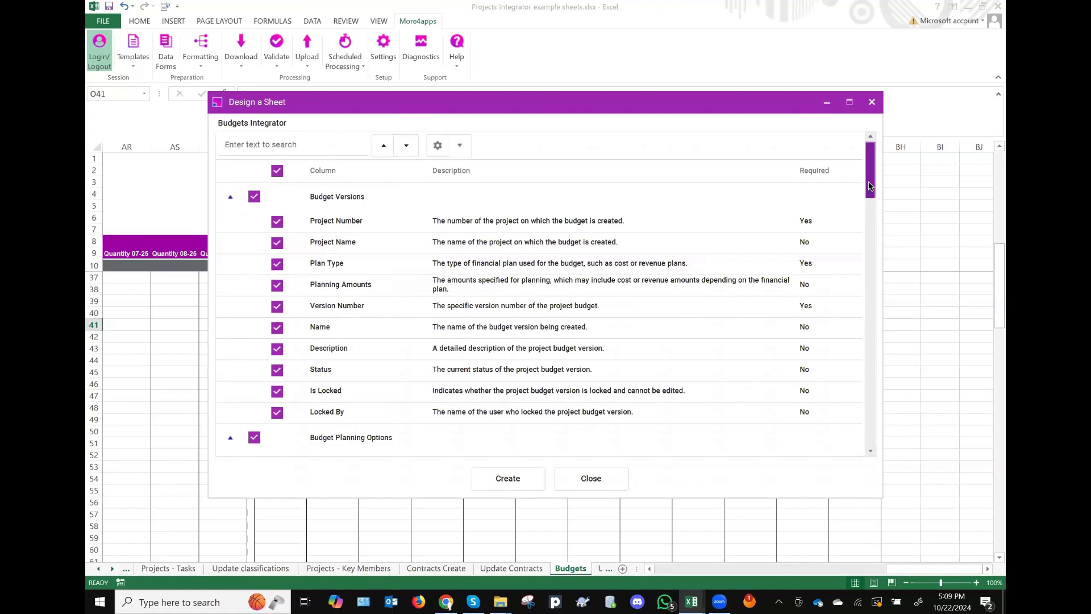
drag(873, 185, 872, 217)
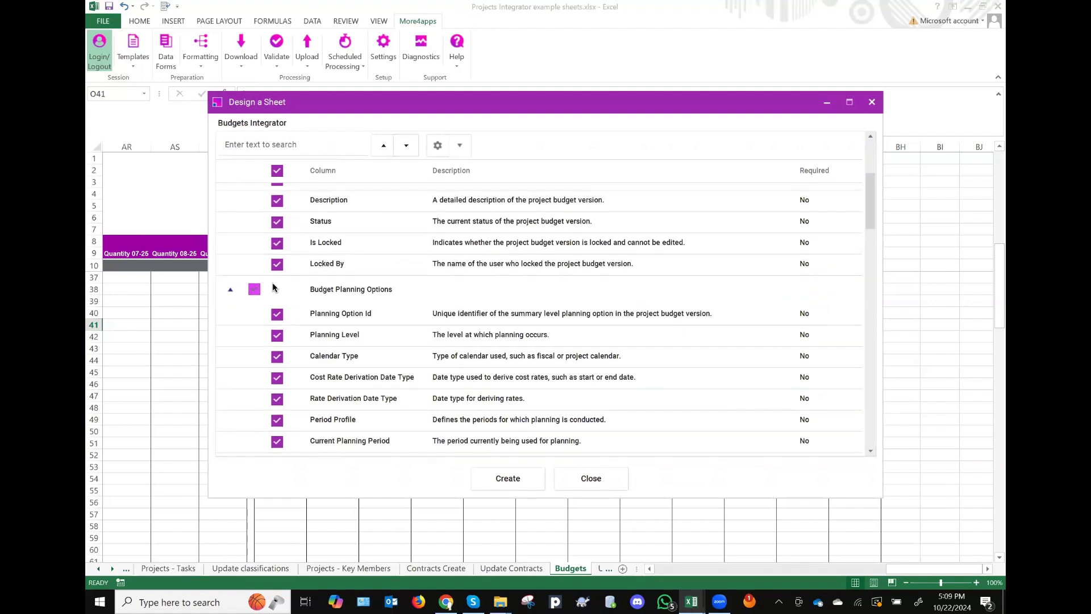
click(255, 291)
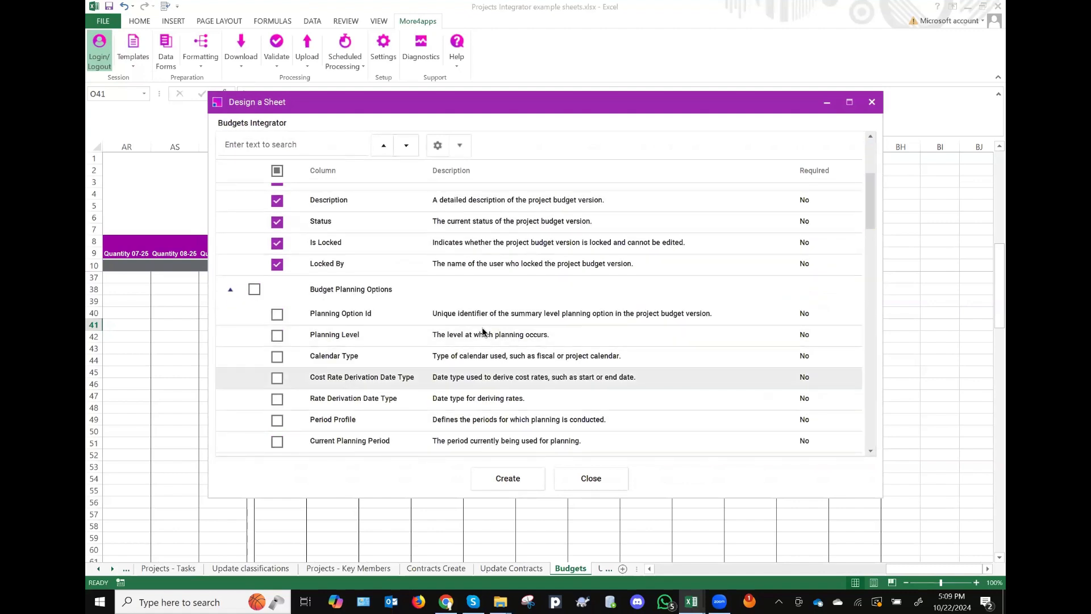
Step: Check that all Planning Resources and Plan Lines columns are included, along with the Quantity and Raw Cost periods, and create the sheet
drag(868, 210, 874, 314)
click(277, 331)
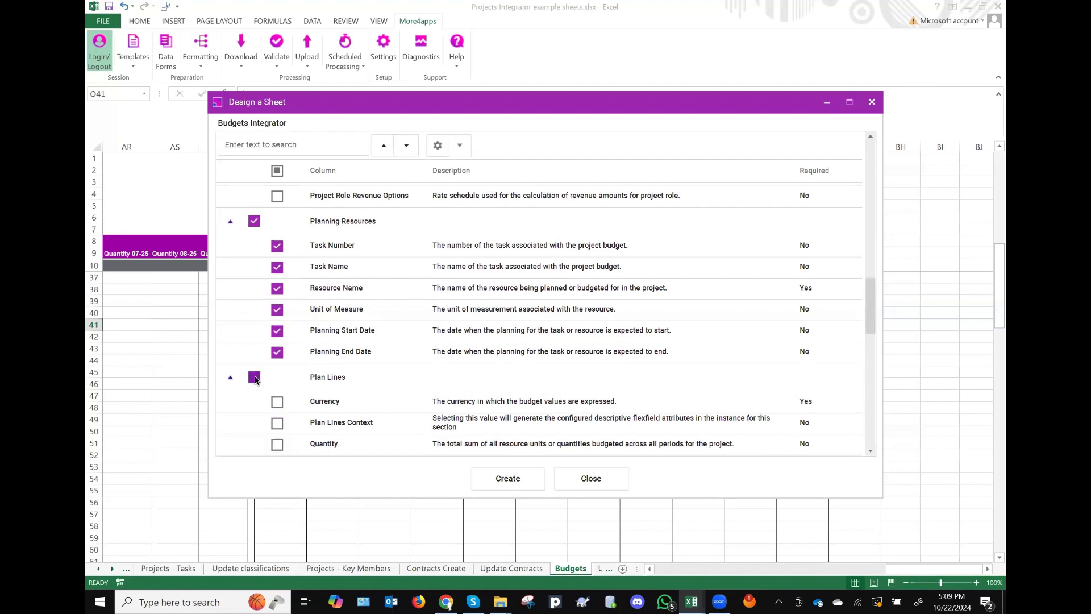
mouse_move(868, 315)
mouse_down()
mouse_move(863, 224)
mouse_move(870, 312)
mouse_up()
scroll(870, 312, down, 3)
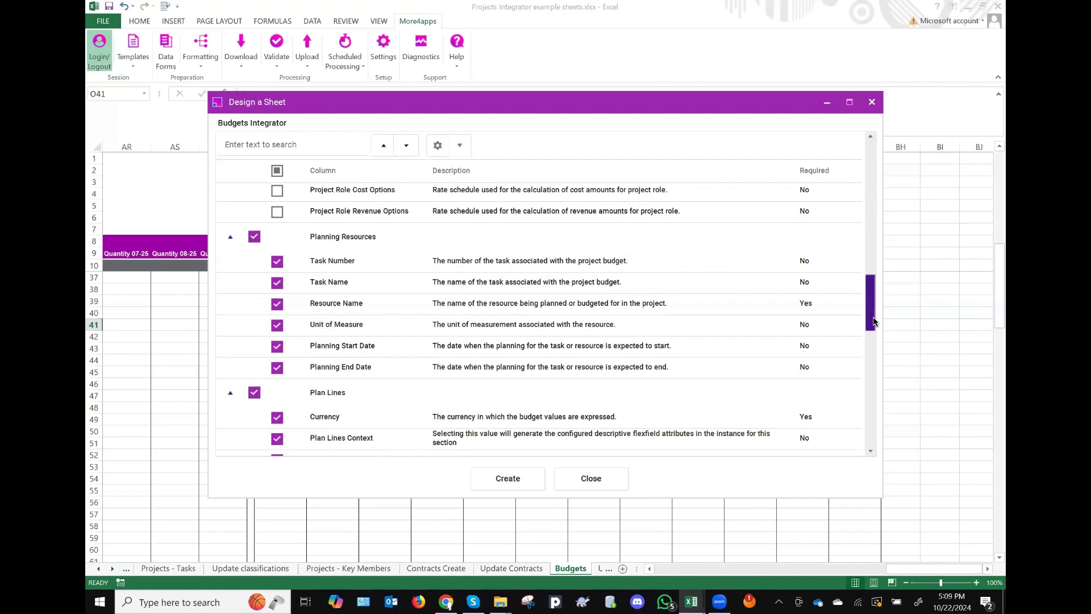
drag(873, 321, 885, 442)
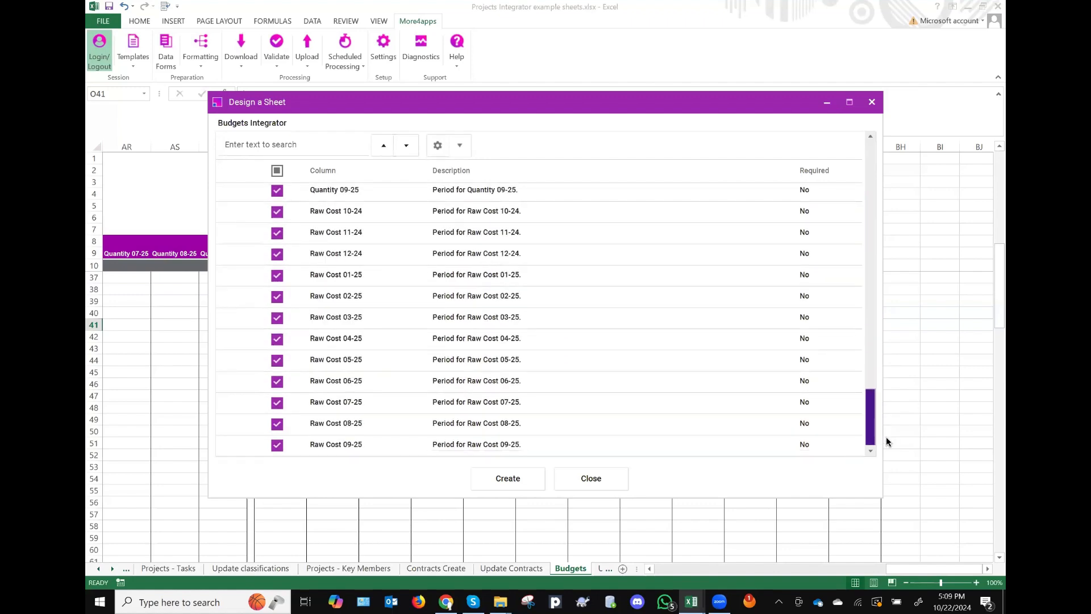
drag(869, 397, 864, 174)
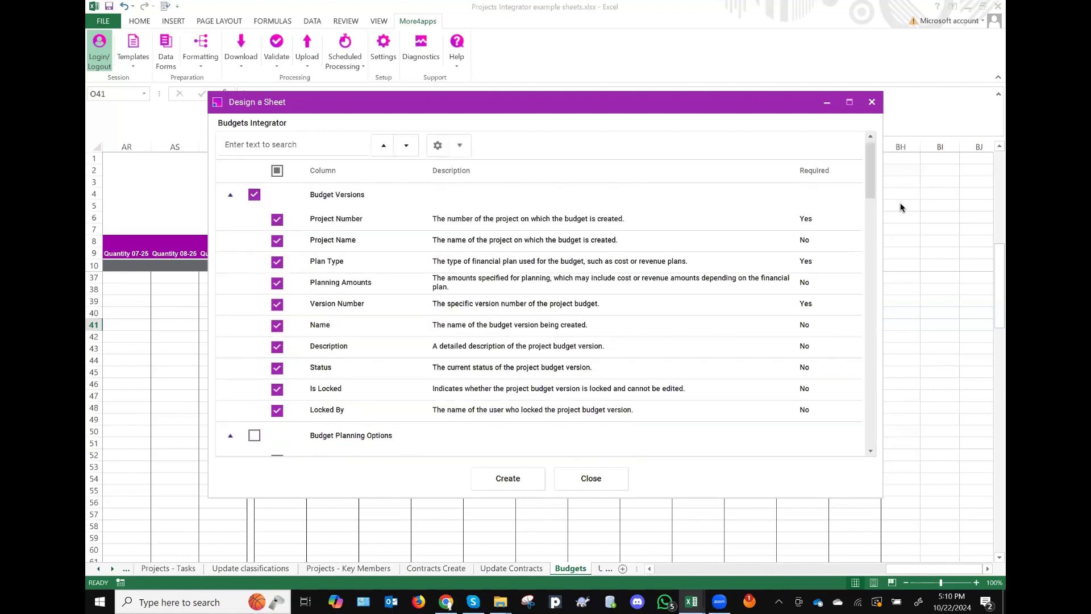
click(518, 477)
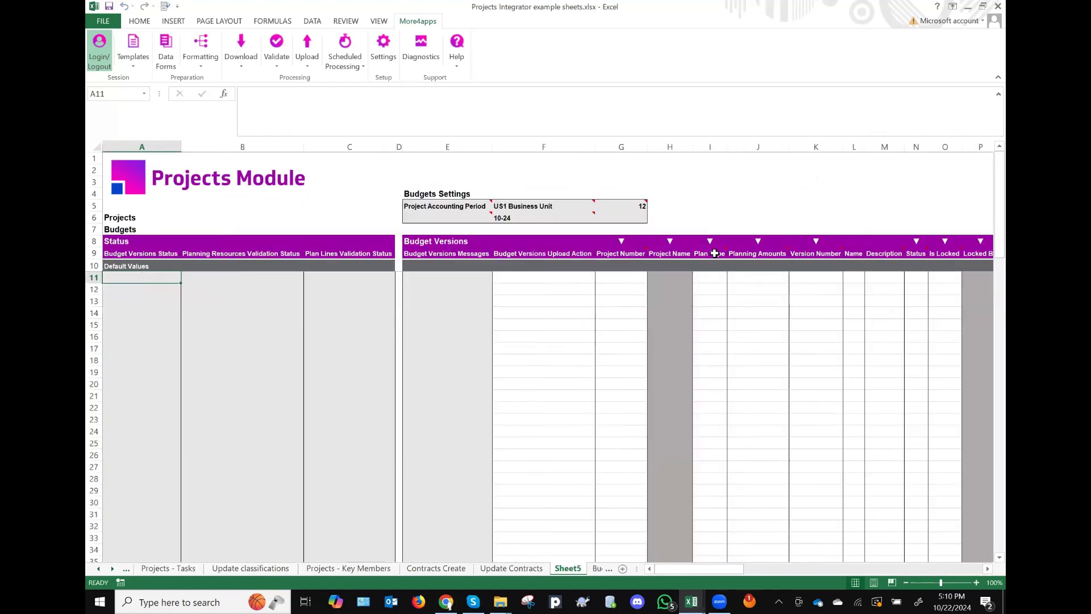
Step: Delete the Locked By column from the Budget Versions section of the new sheet
scroll(764, 272, right, 6)
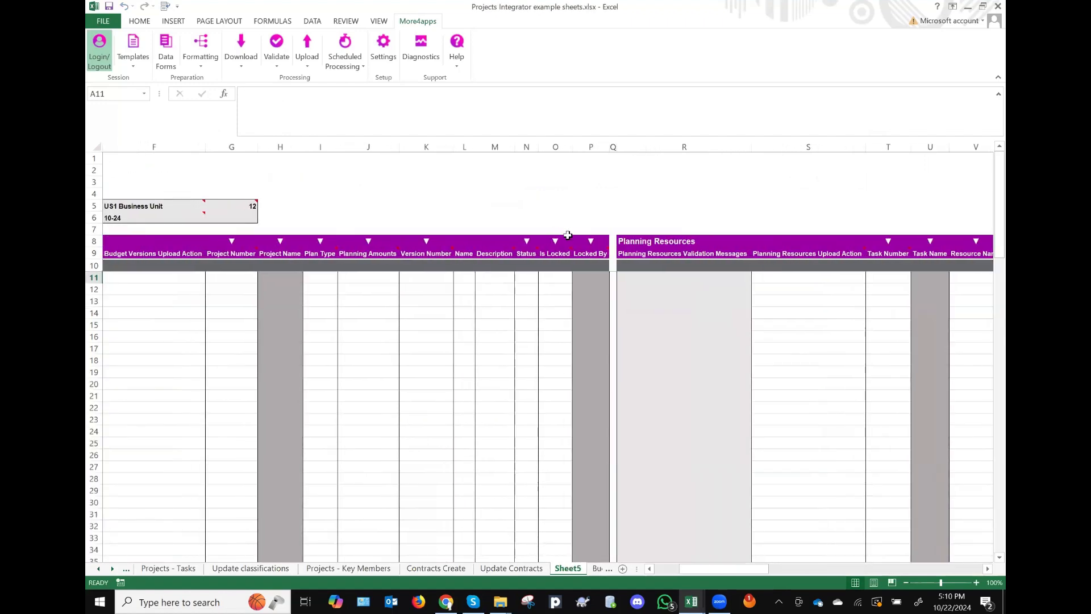
click(555, 146)
click(591, 147)
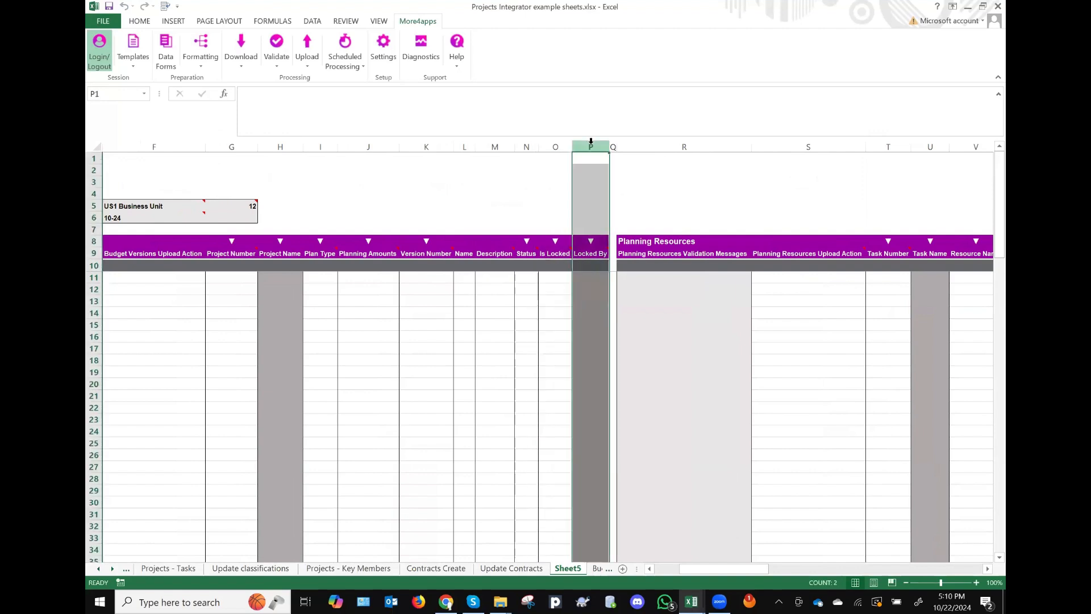
right_click(591, 146)
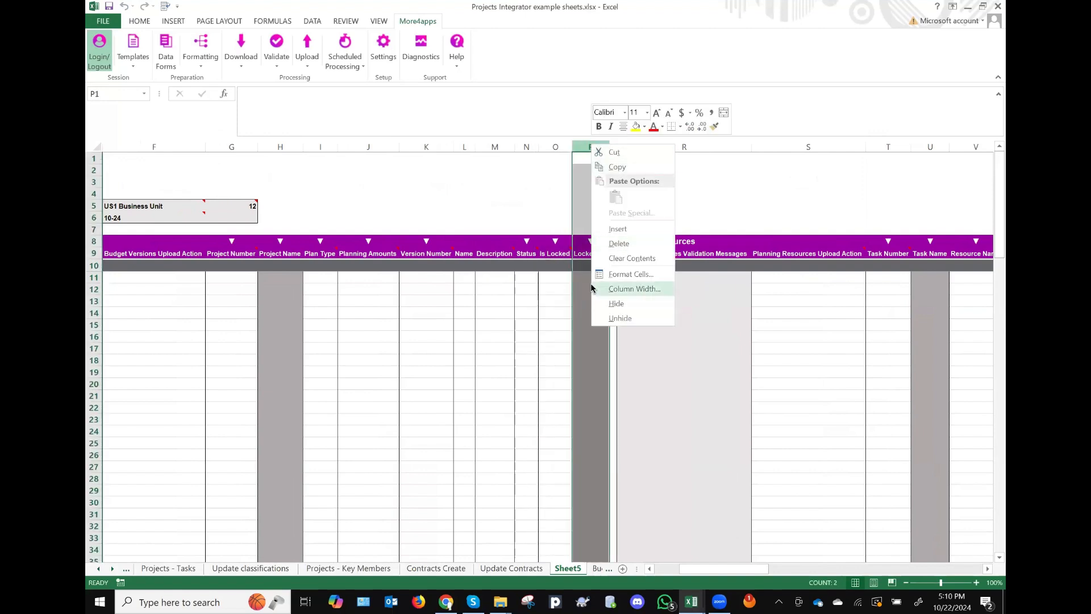
click(618, 245)
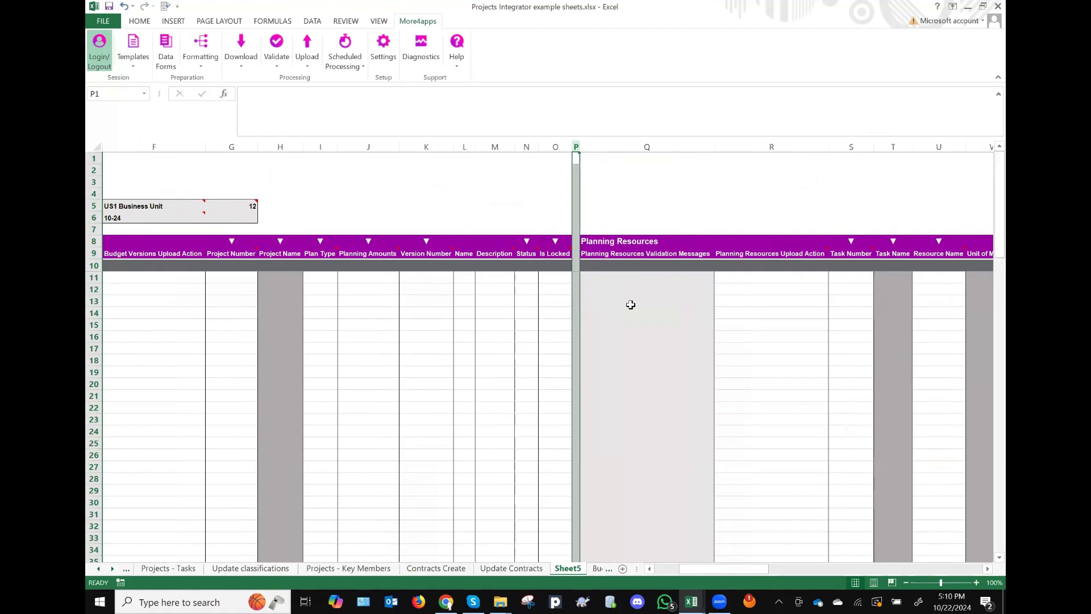
Step: Delete the Plan Lines DFF columns, from Plan Lines Context through Attribute6, from the new Budgets integrator sheet
click(755, 278)
scroll(755, 278, right, 5)
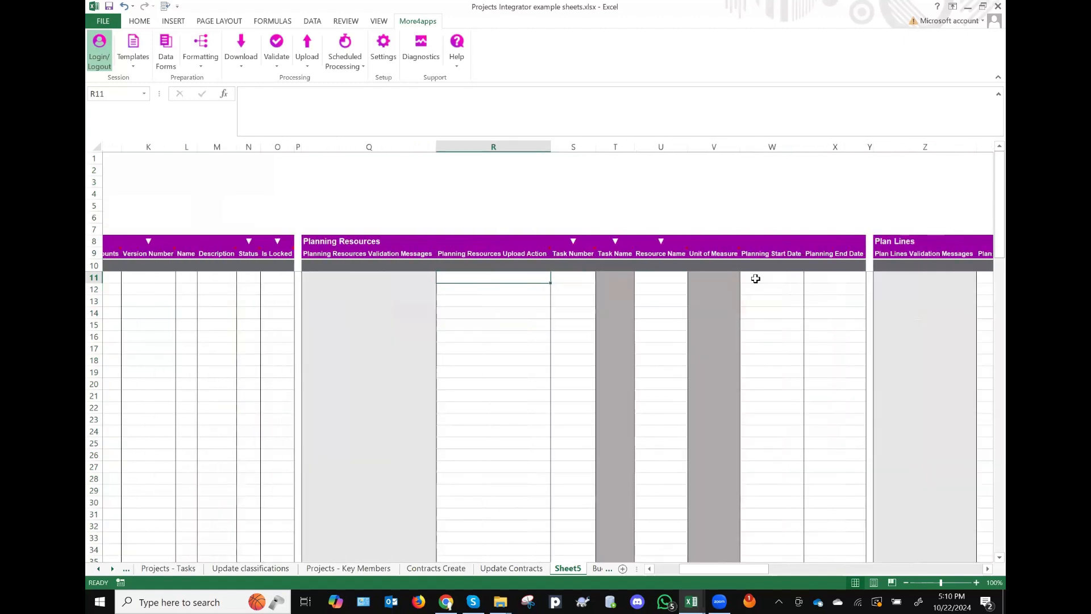
scroll(755, 279, right, 6)
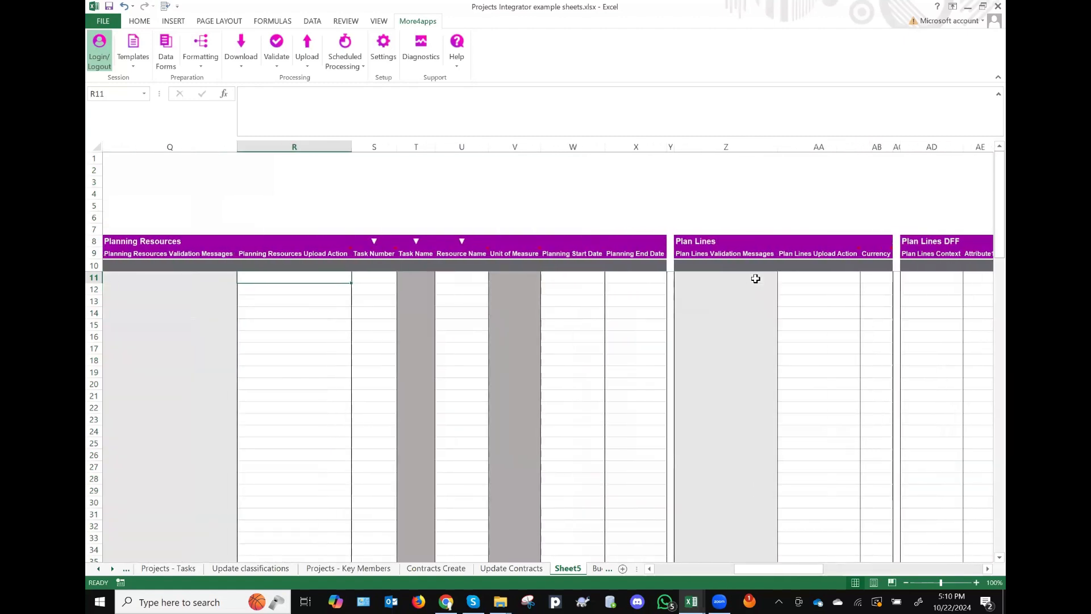
scroll(887, 317, right, 5)
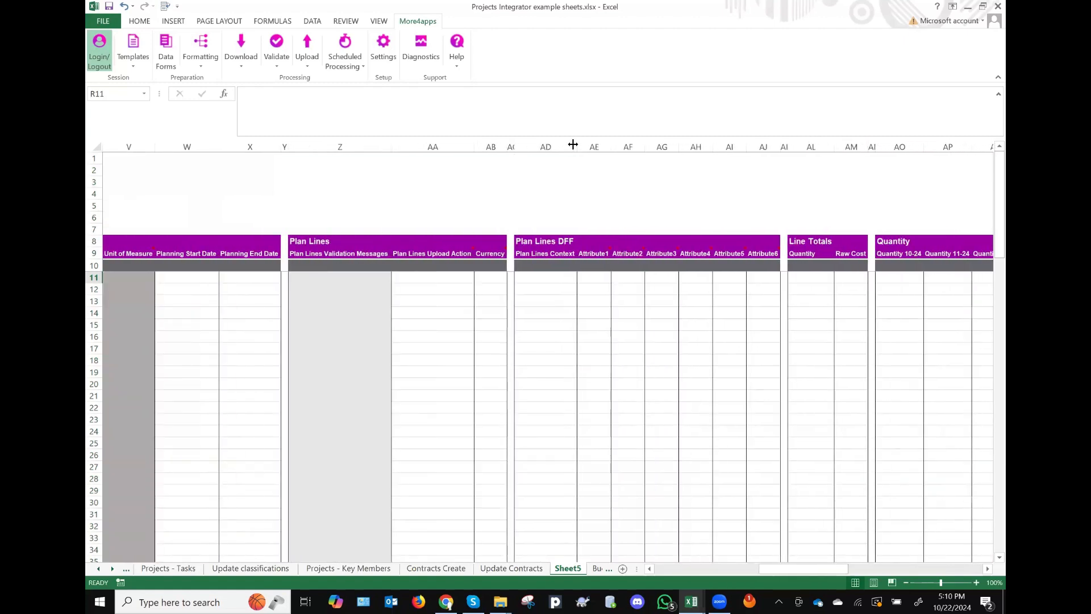
drag(544, 146, 769, 183)
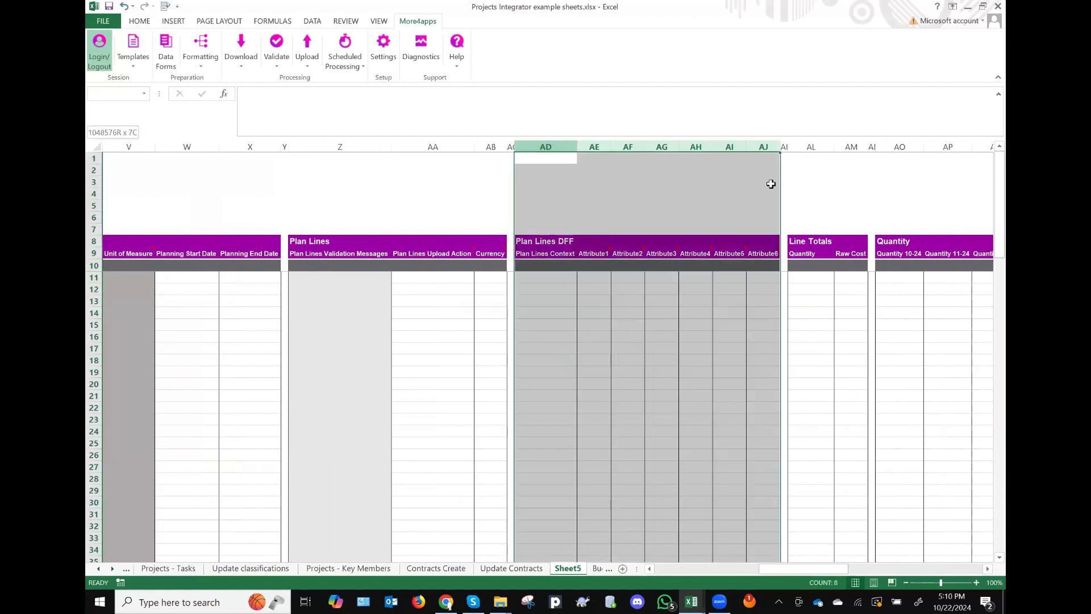
right_click(738, 146)
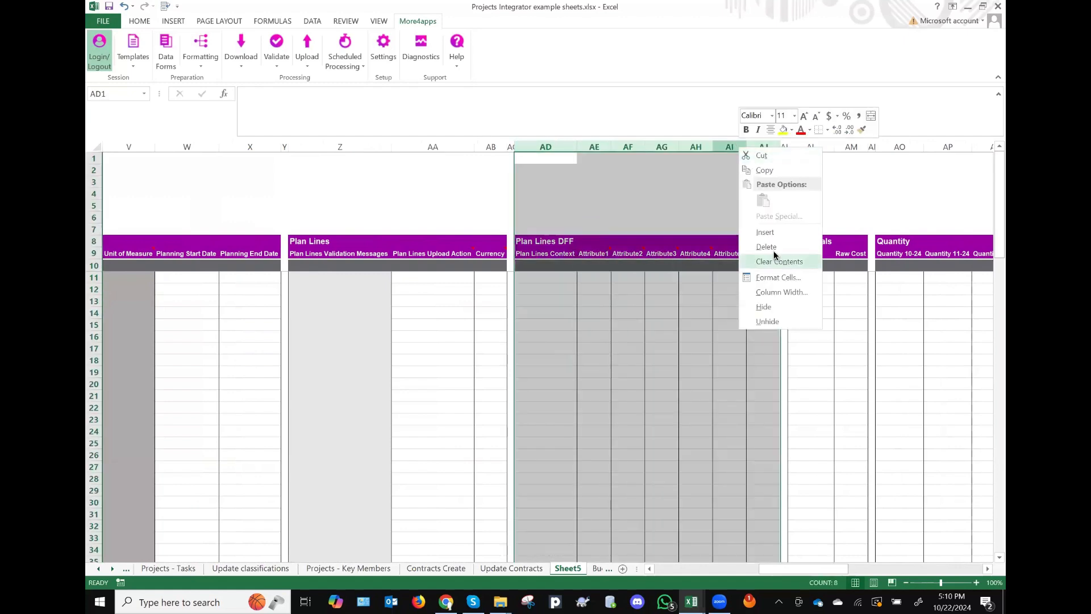
click(774, 248)
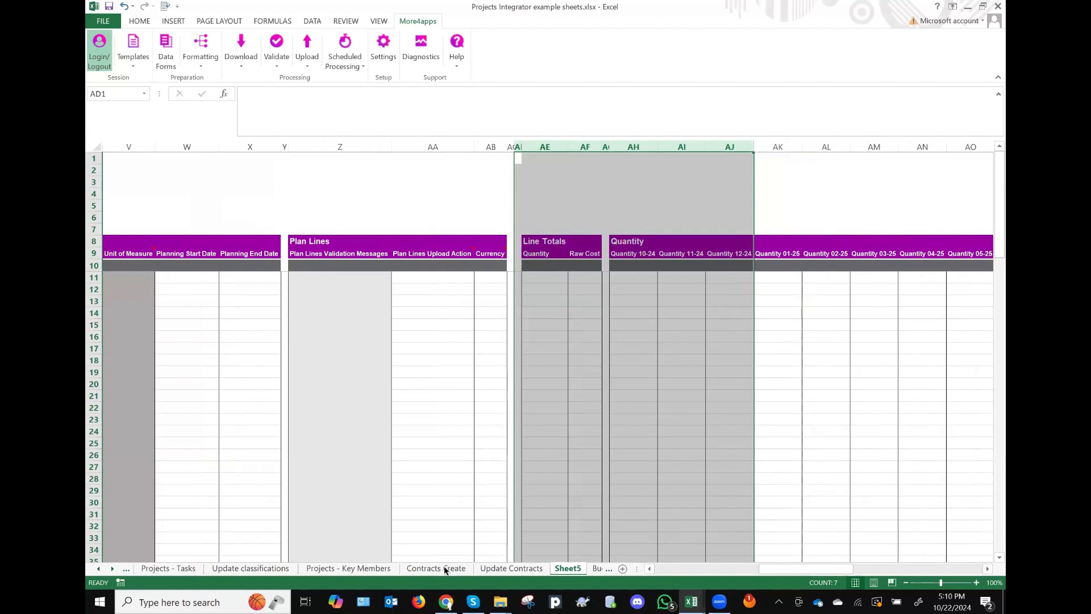
click(601, 568)
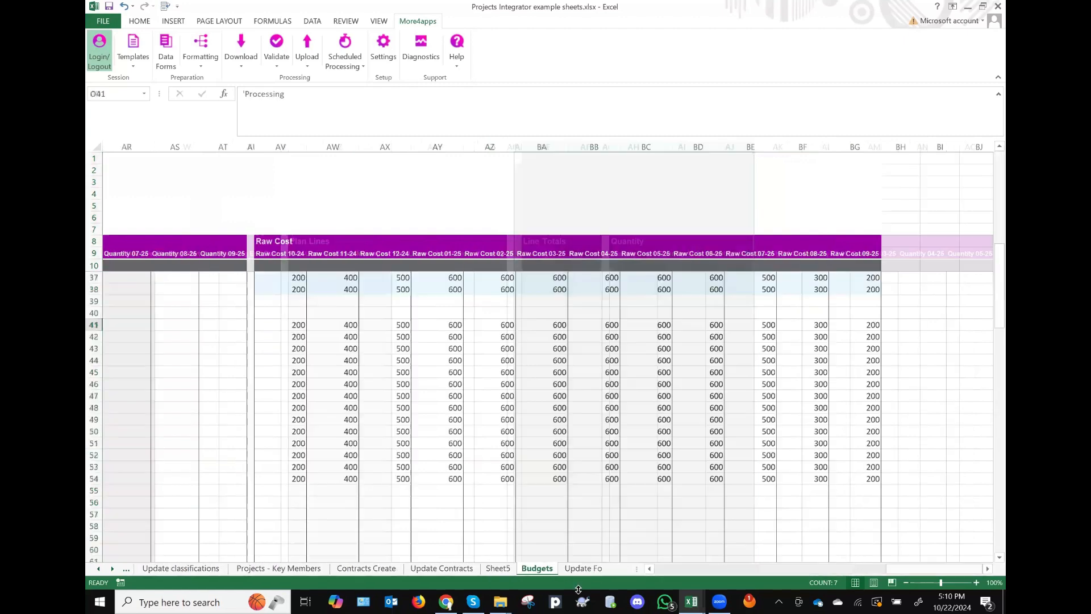
scroll(387, 464, left, 10)
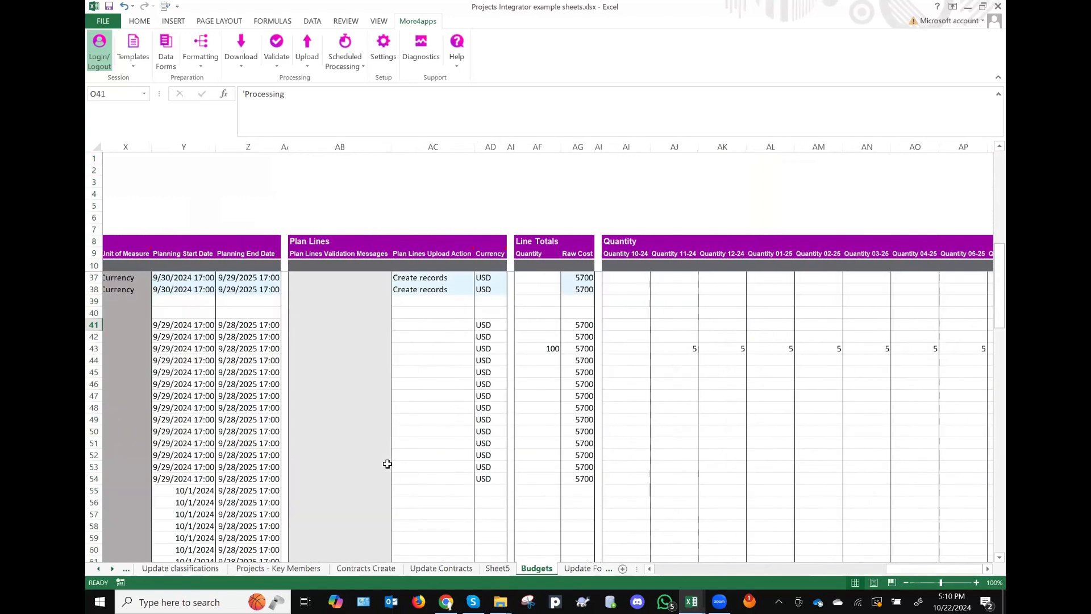
scroll(481, 441, left, 3)
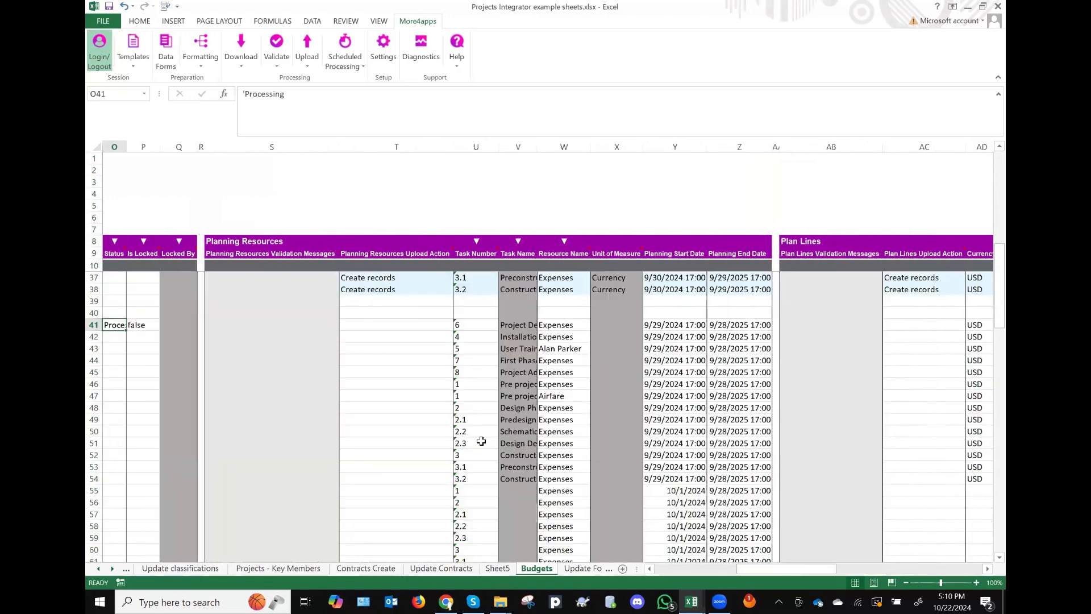
scroll(481, 441, down, 3)
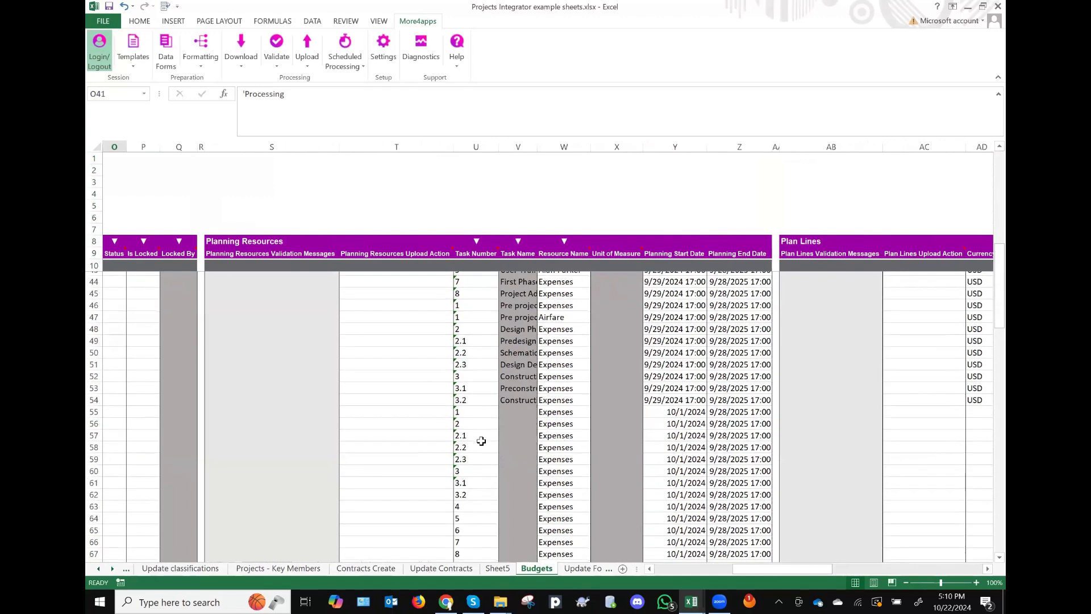
scroll(481, 441, left, 5)
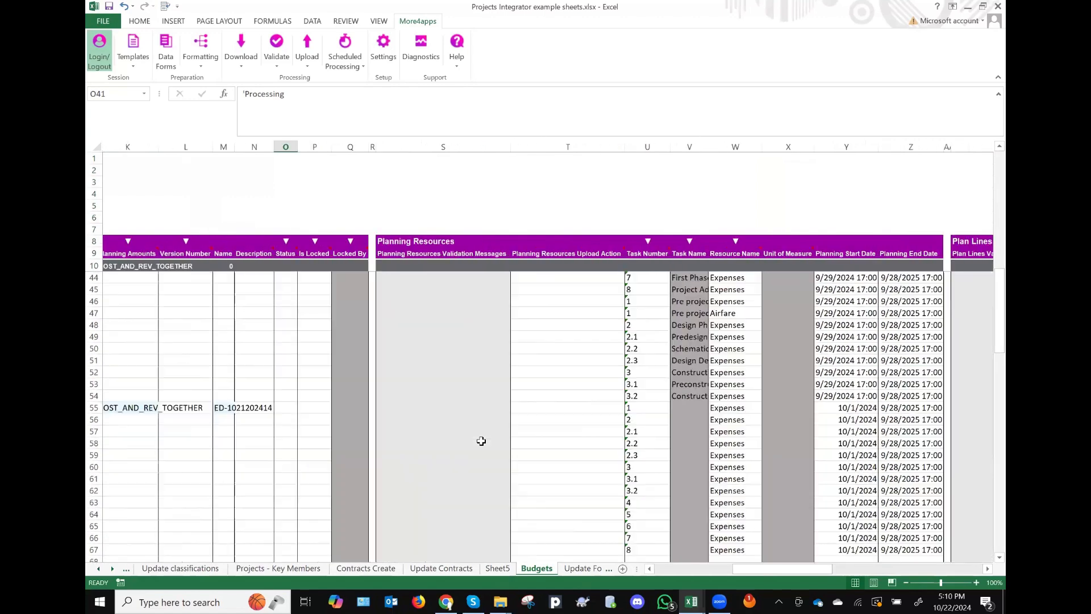
click(239, 408)
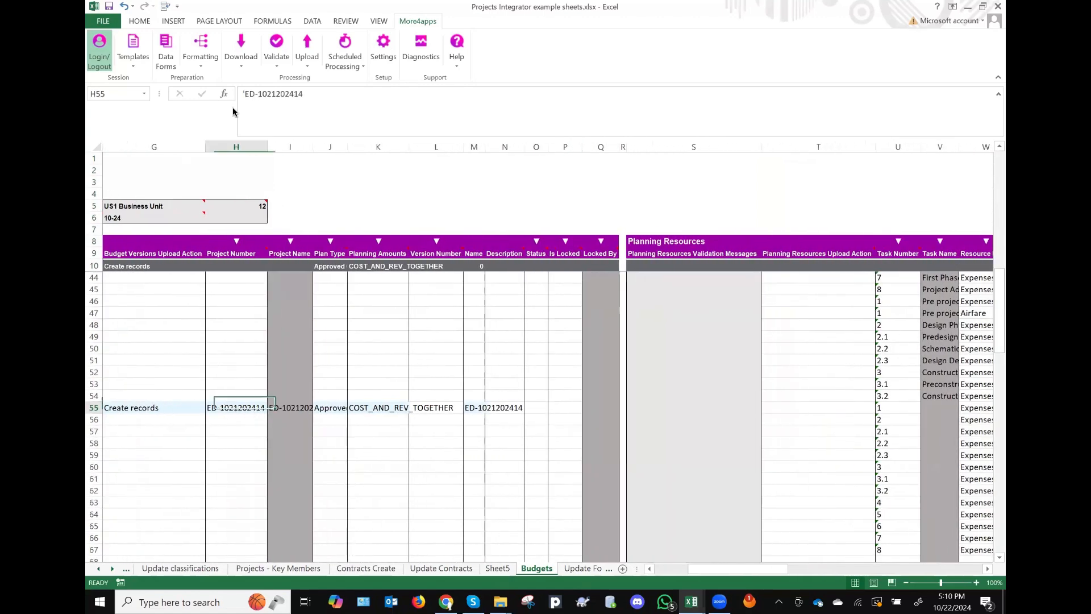
click(316, 93)
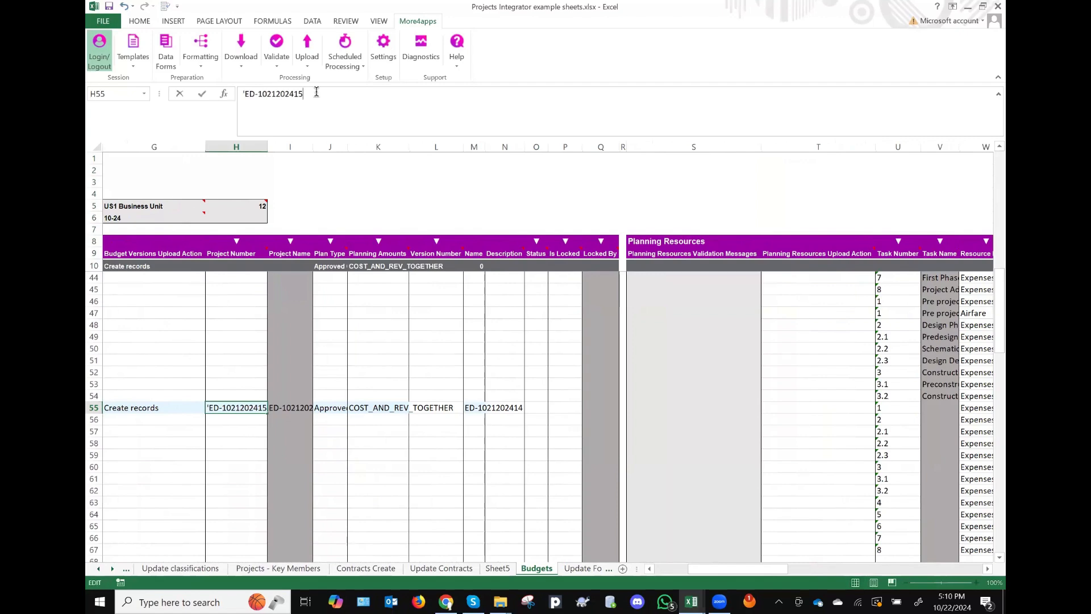
text(5)
key(Tab)
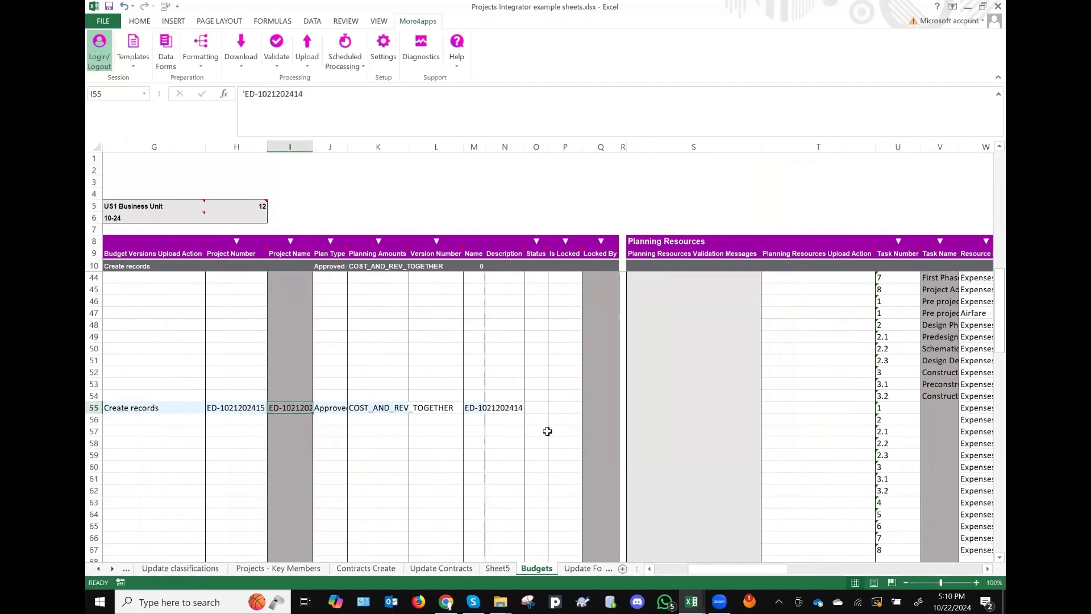
Step: Set the Planning End Date for task 3.1 in row 61 to 9/28/2030 5:00:00 PM
scroll(541, 431, right, 6)
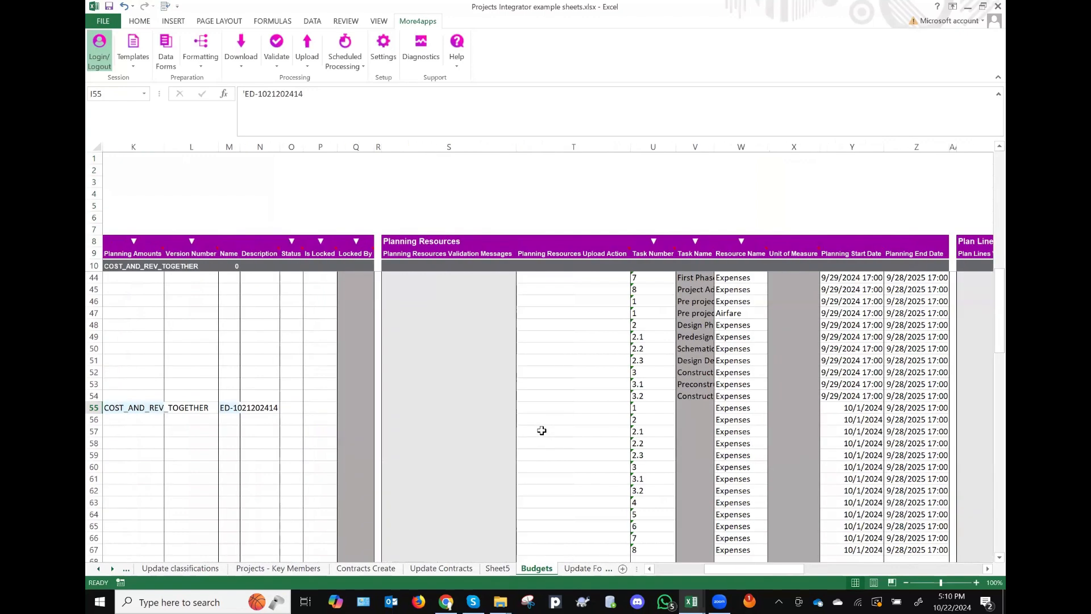
scroll(541, 431, right, 2)
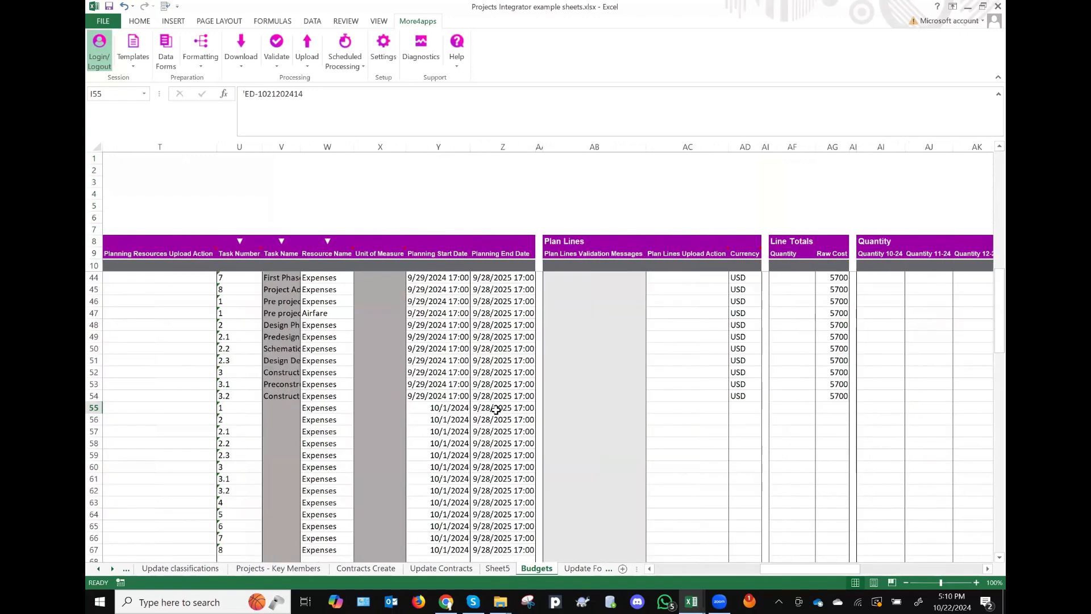
click(510, 409)
click(510, 475)
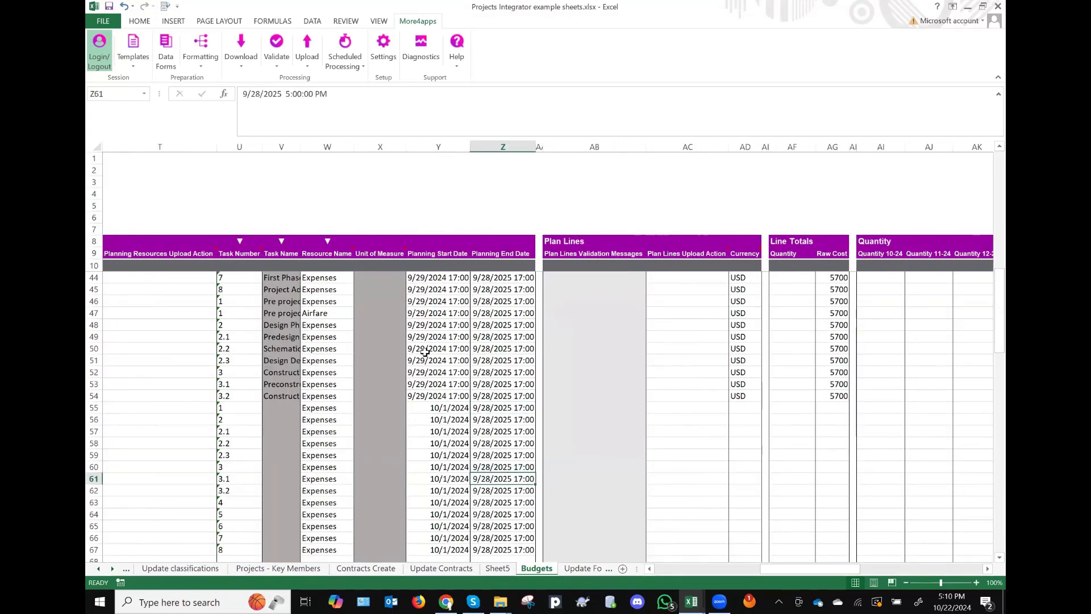
click(275, 94)
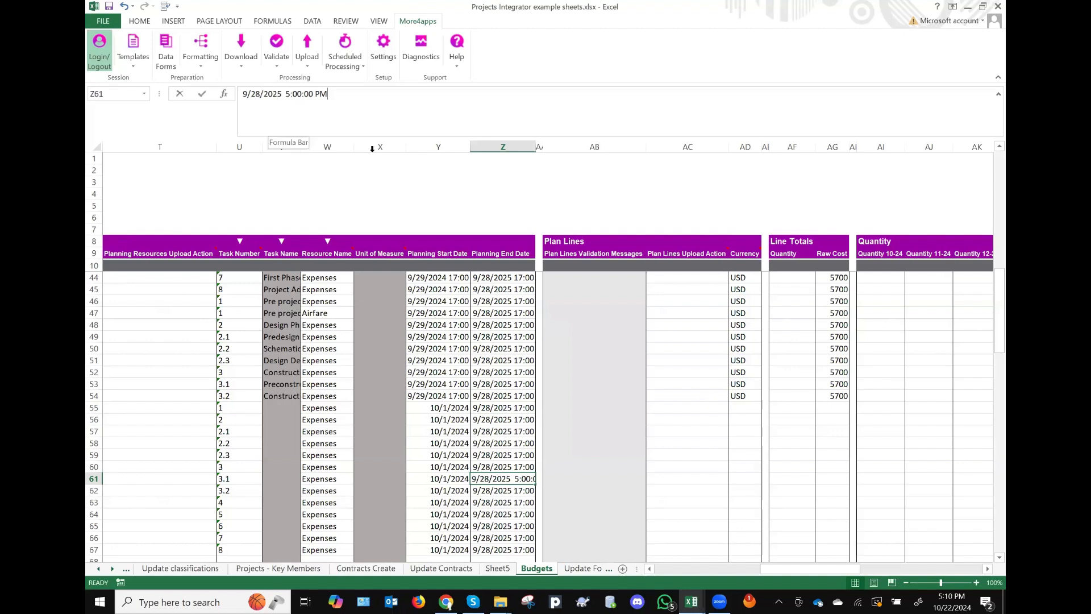
text(30)
key(Return)
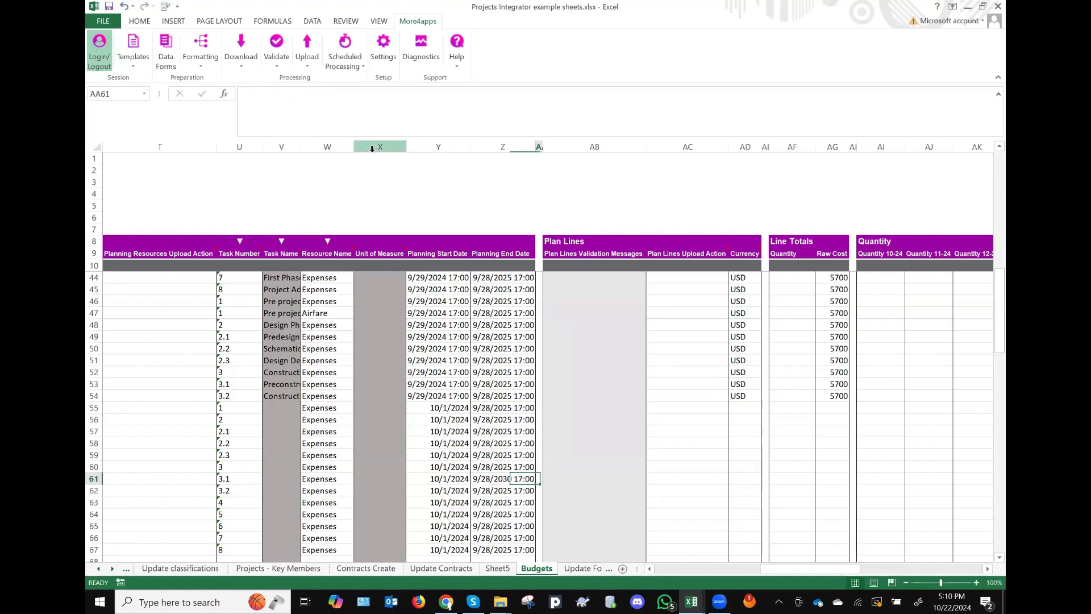
scroll(562, 381, left, 15)
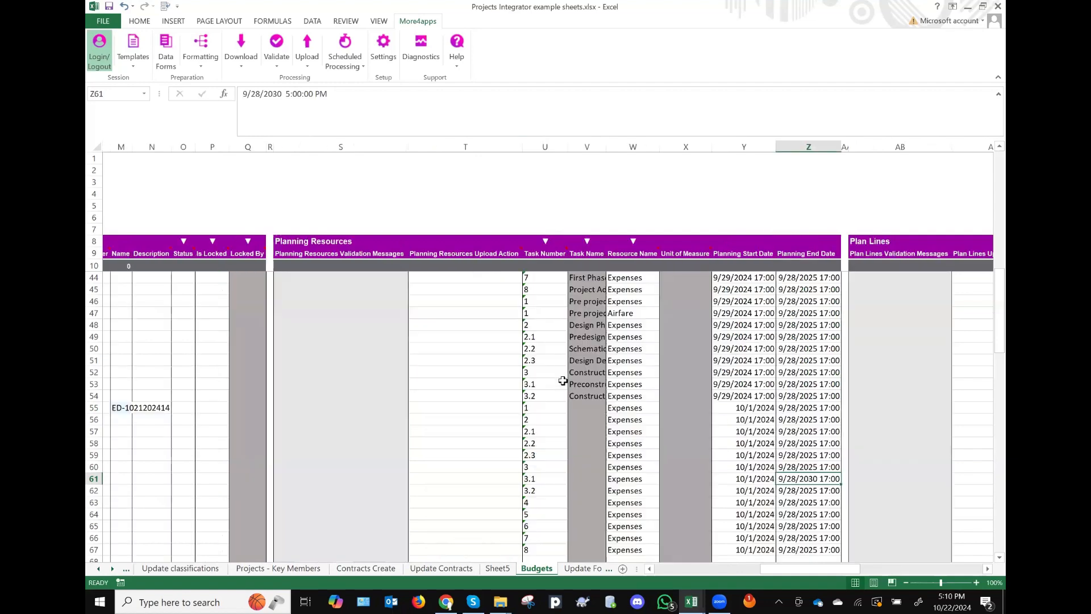
scroll(563, 381, up, 2)
scroll(563, 380, up, 1)
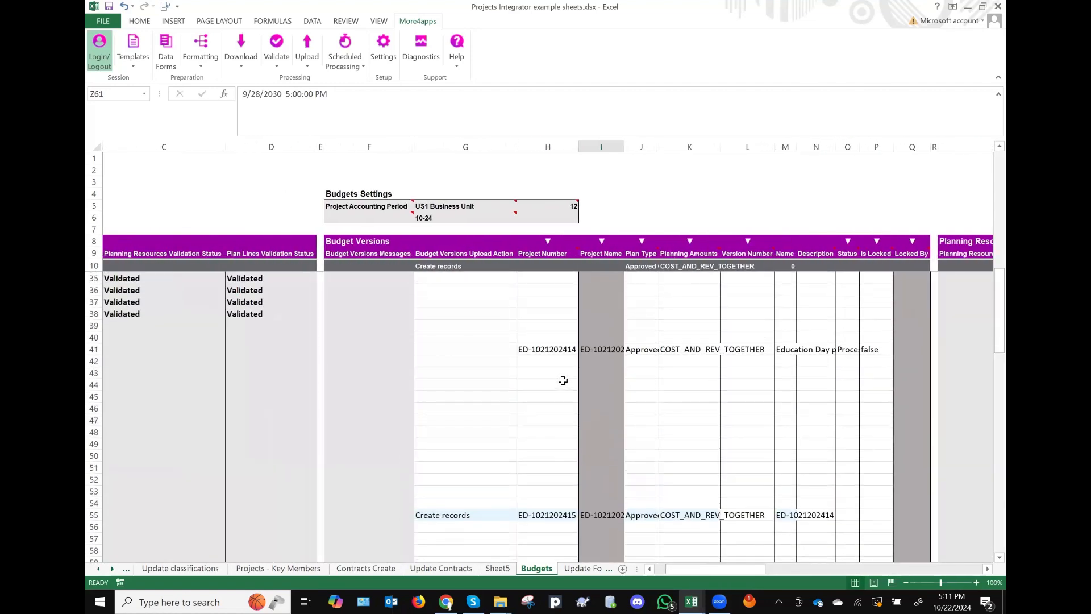
drag(550, 348, 559, 540)
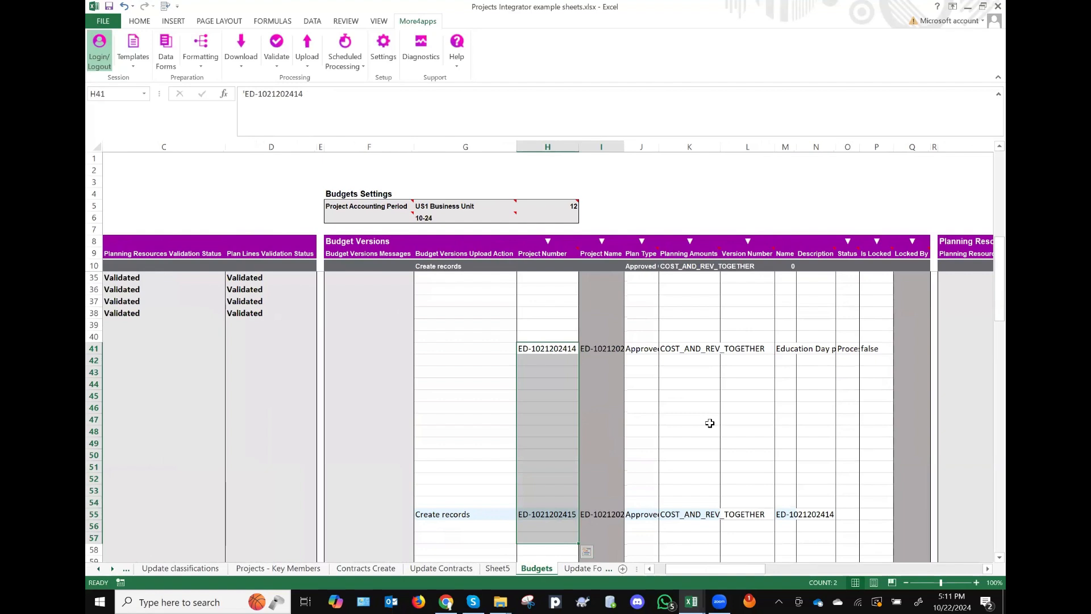
scroll(710, 422, down, 2)
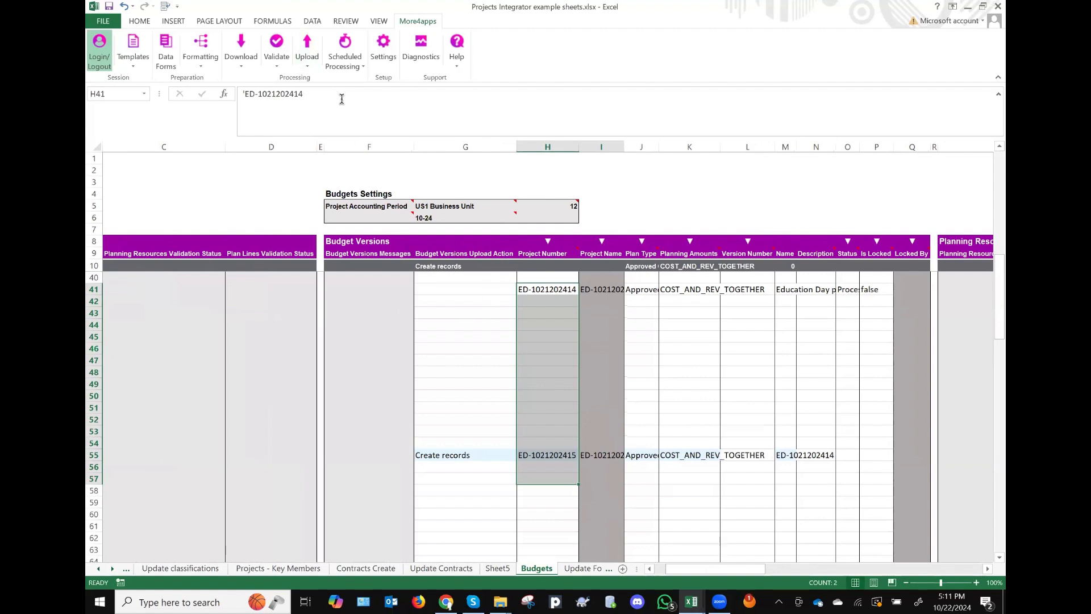
click(307, 48)
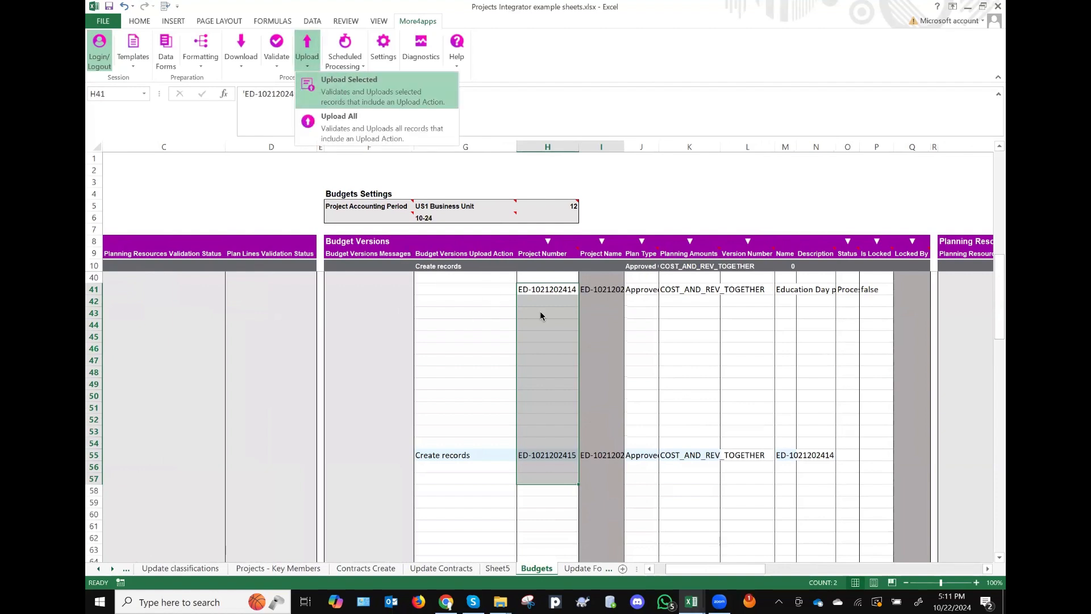
click(349, 85)
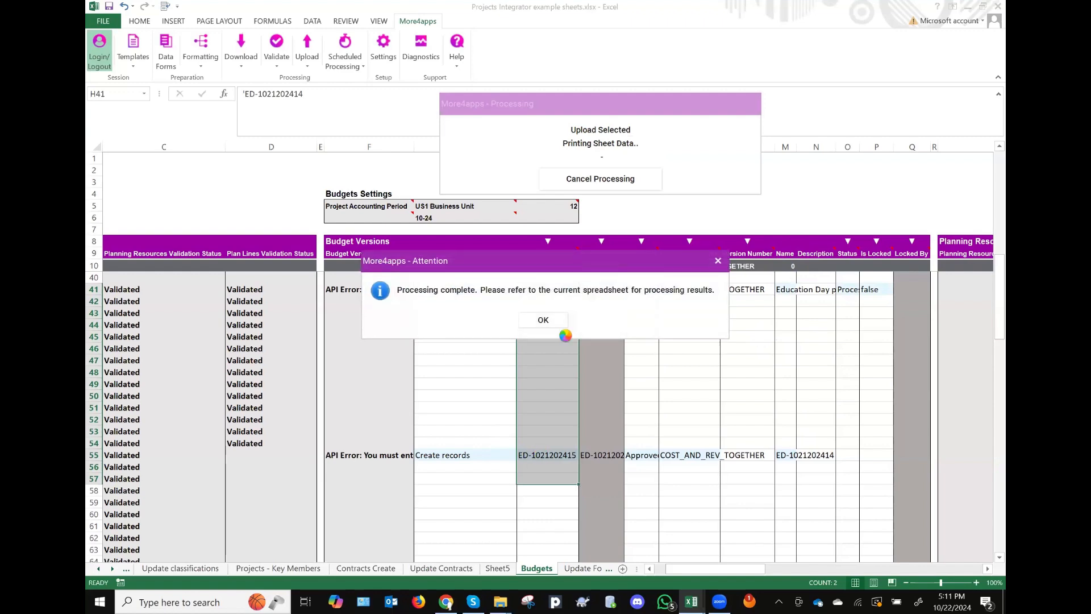
click(554, 320)
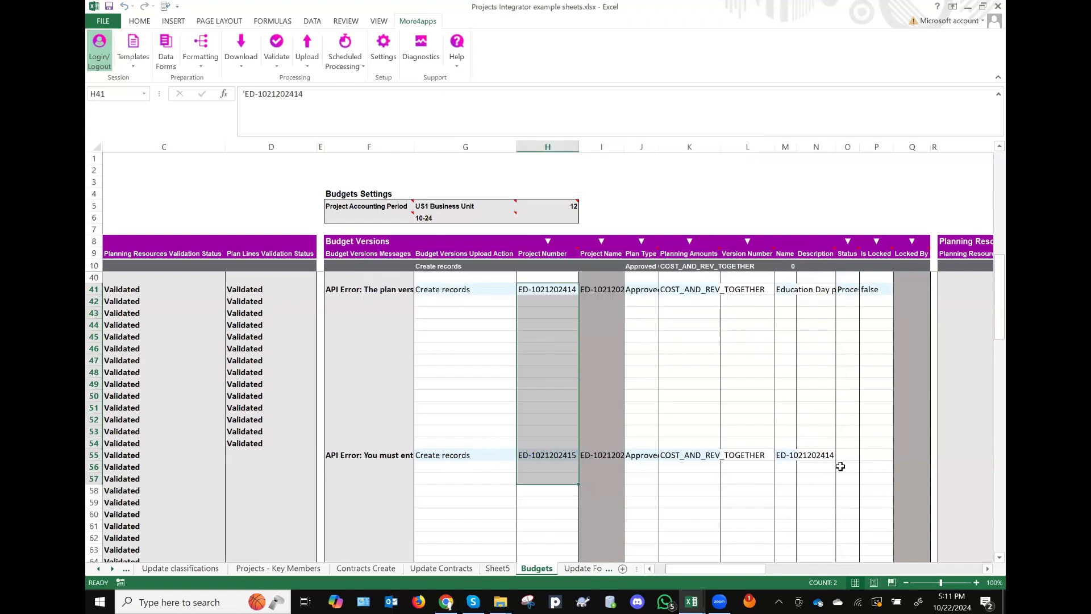
scroll(524, 456, left, 3)
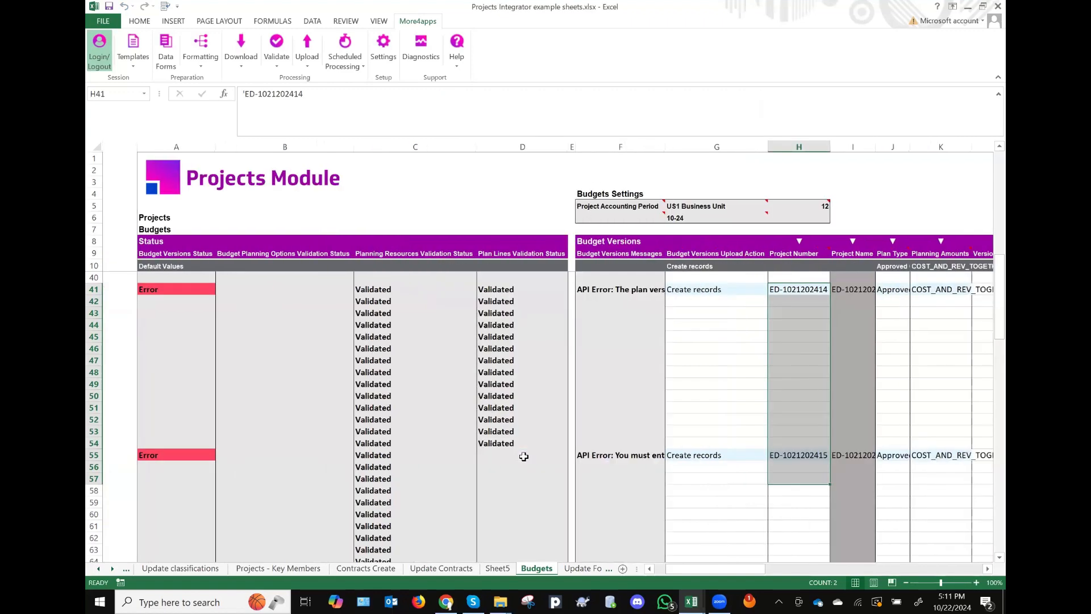
click(610, 291)
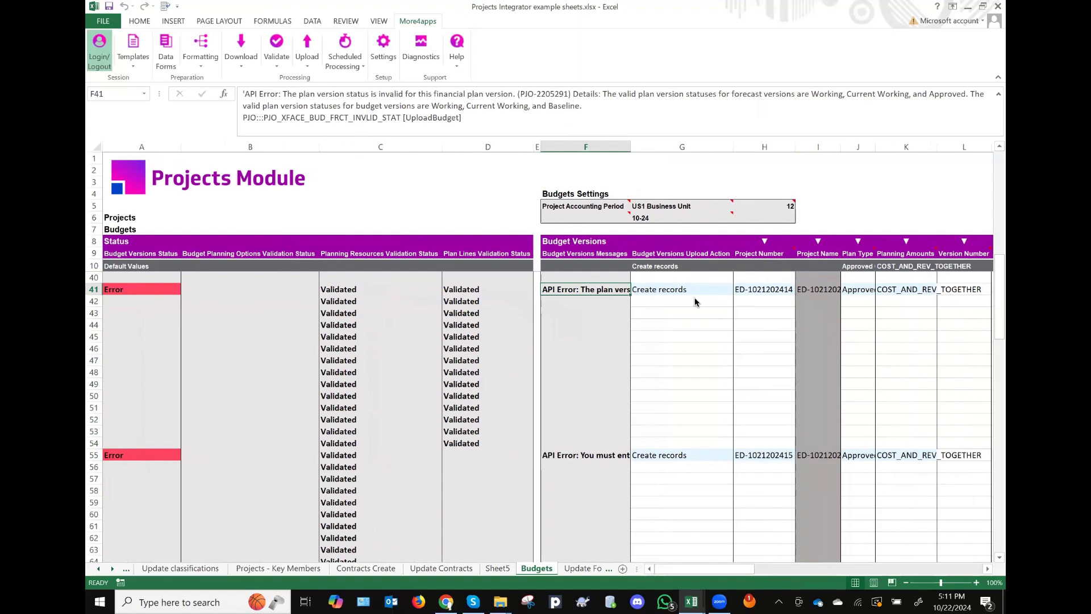
click(677, 307)
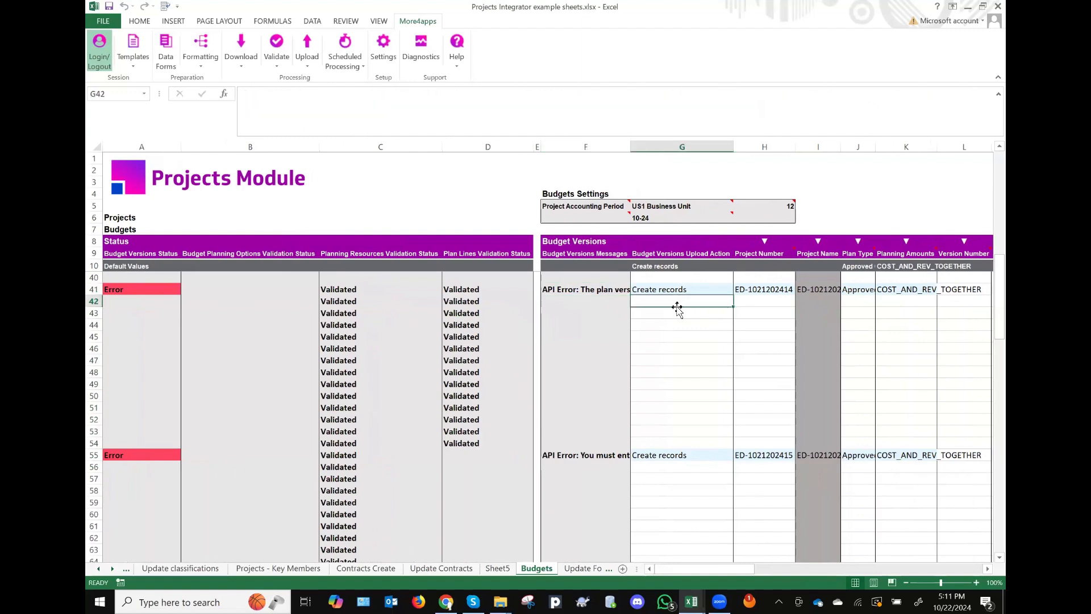
click(590, 288)
scroll(895, 367, right, 3)
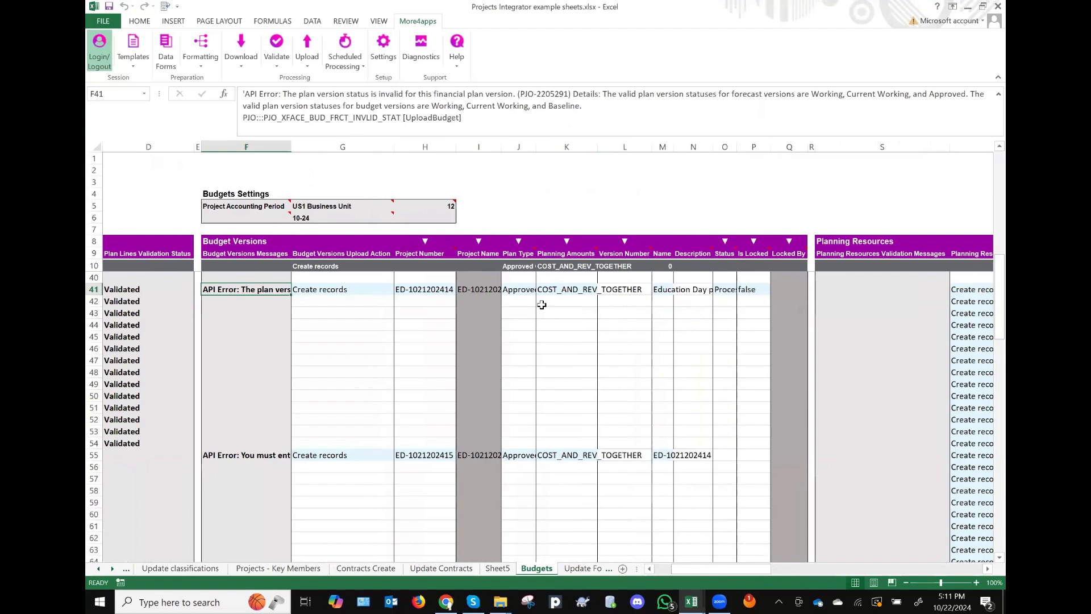
Step: Compare the version details and status of row 41 with the accepted budget versions in rows 11 and 25
scroll(618, 379, up, 12)
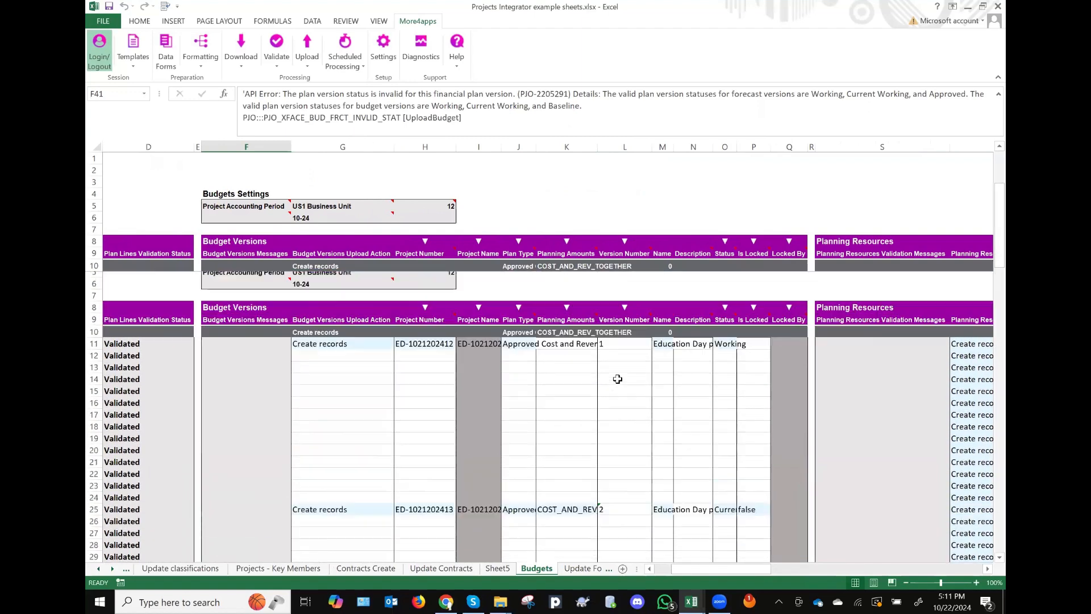
scroll(618, 378, left, 3)
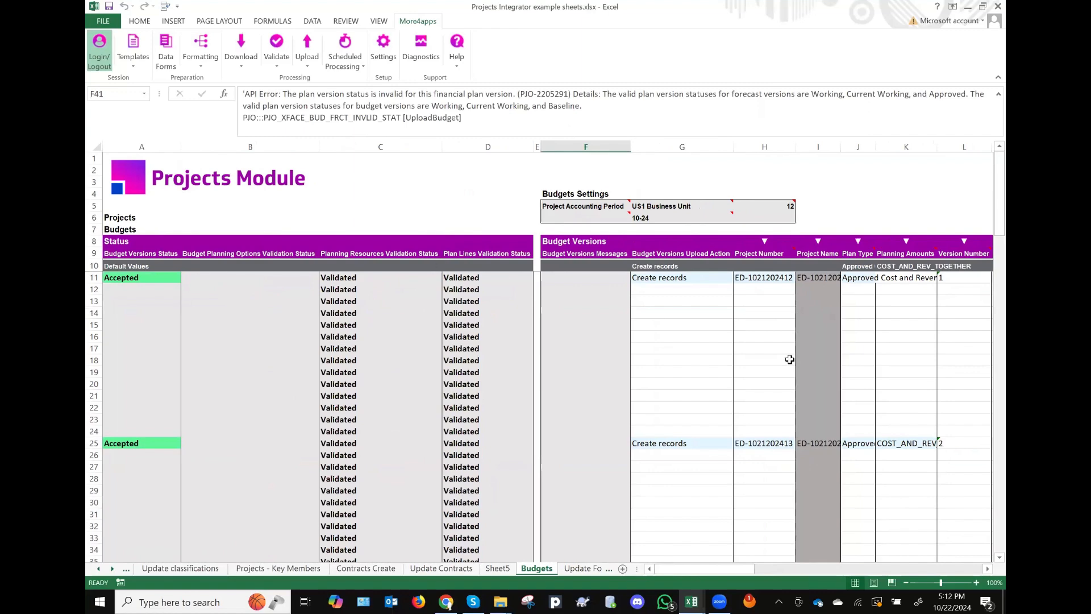
scroll(789, 359, right, 2)
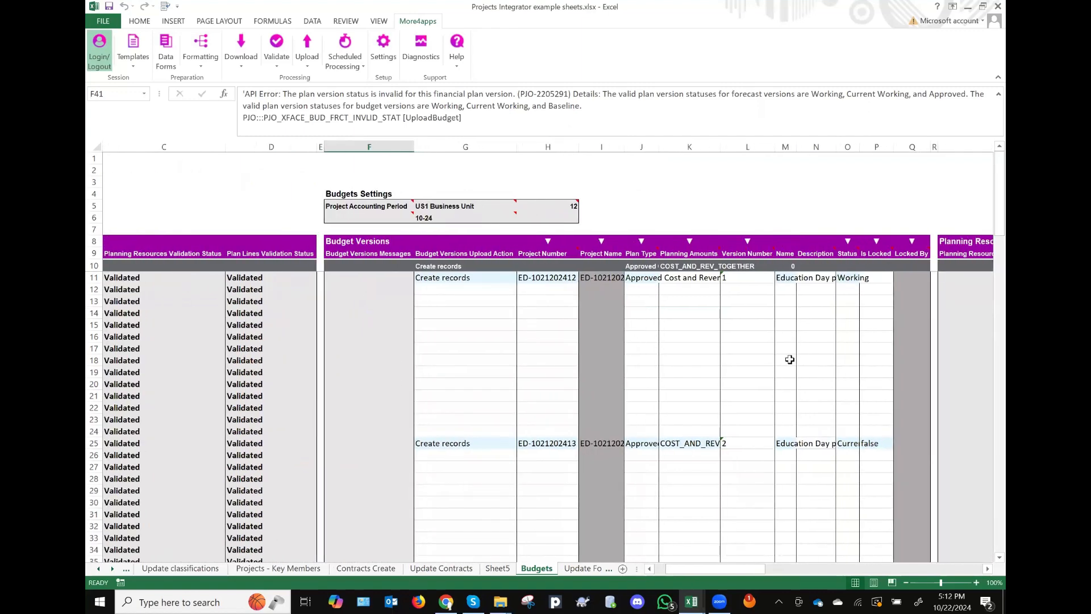
scroll(789, 359, down, 5)
scroll(594, 474, left, 2)
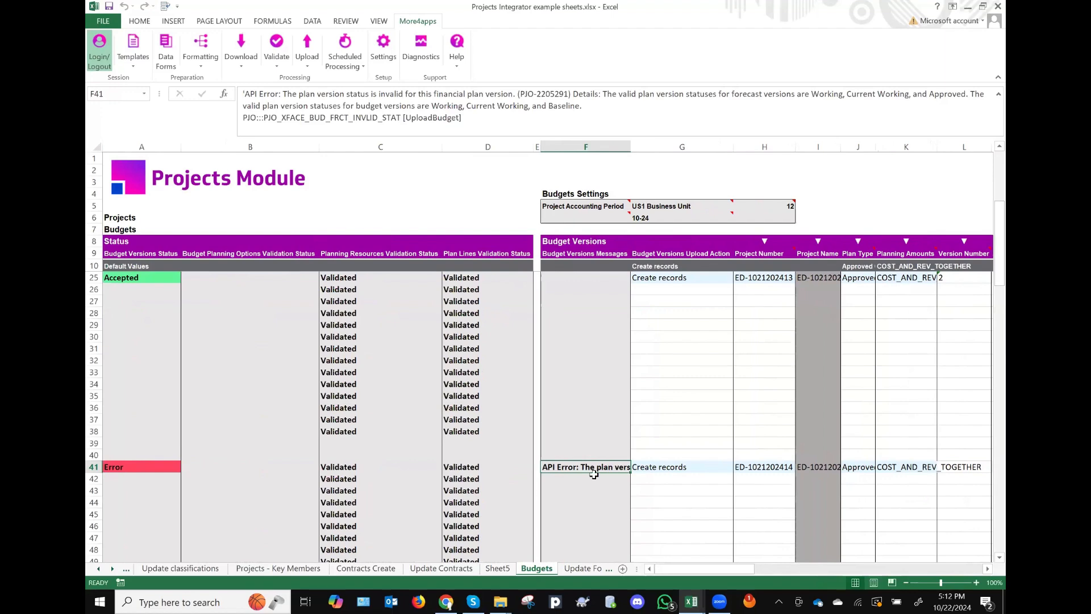
scroll(758, 461, right, 3)
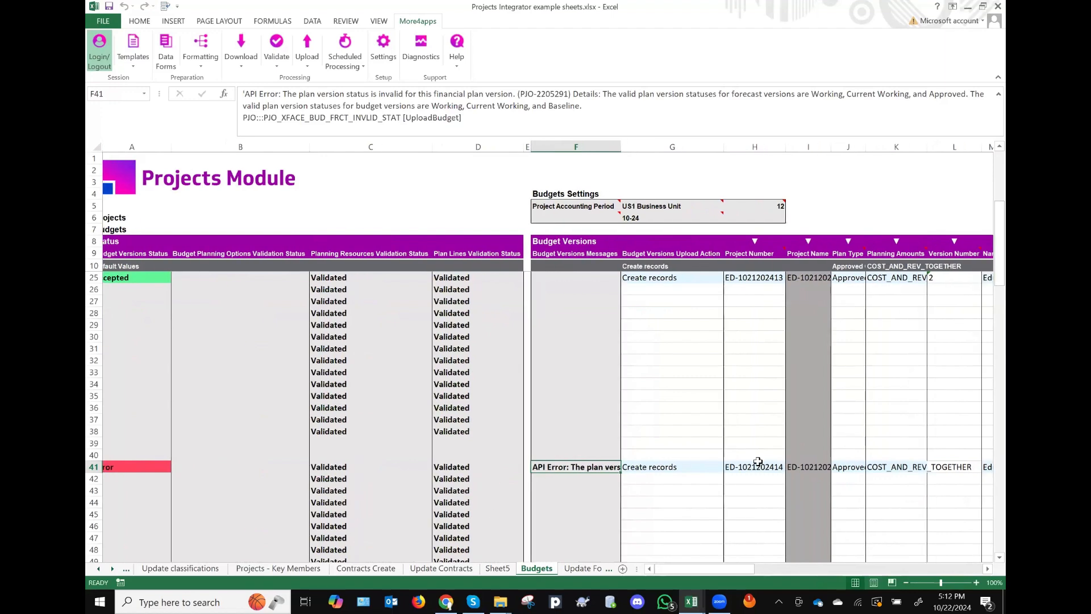
scroll(758, 461, right, 4)
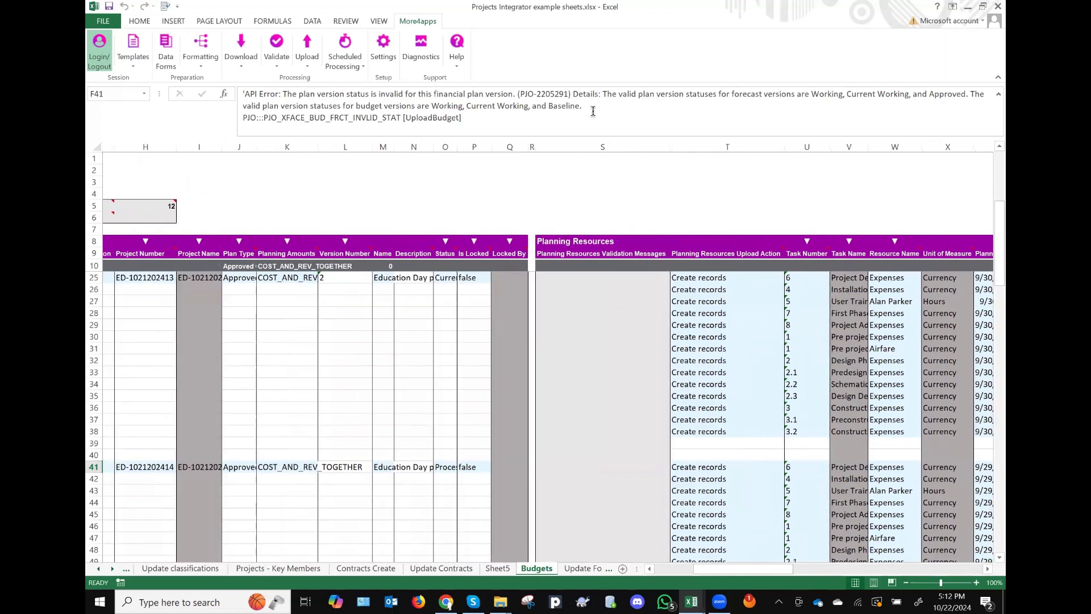
scroll(576, 362, left, 6)
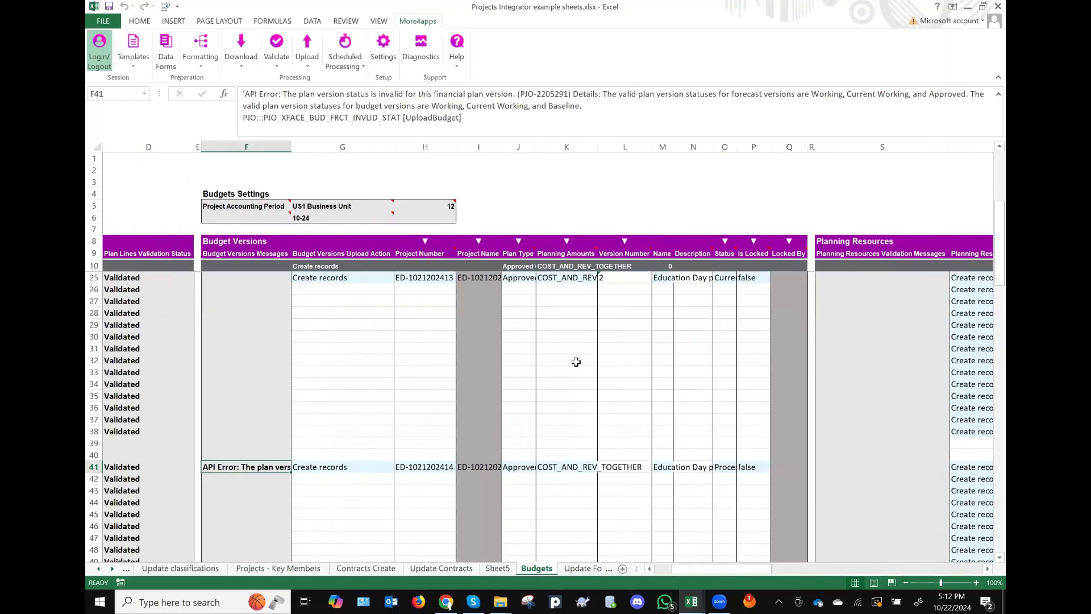
scroll(576, 362, up, 5)
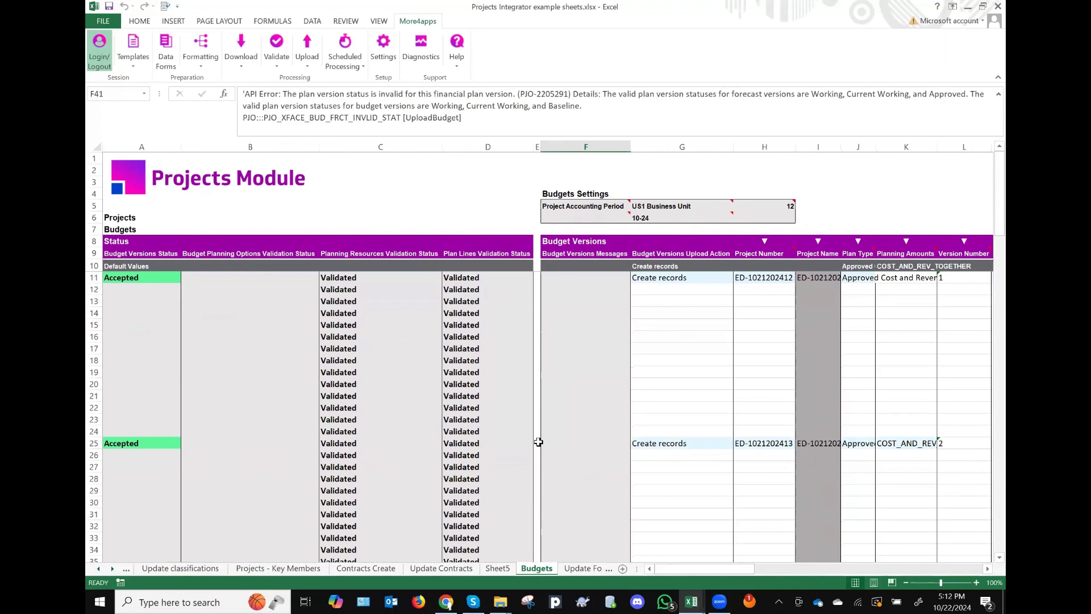
Step: Copy the project number of the budget version in row 11 and open the Budgets download form from empty row 73
click(786, 276)
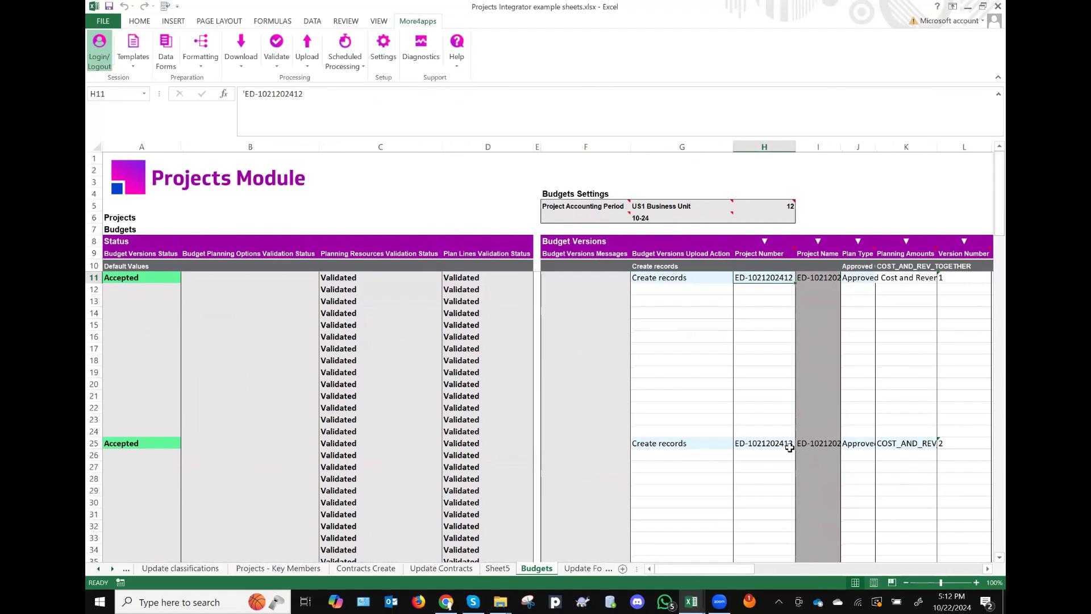
key(ctrl+c)
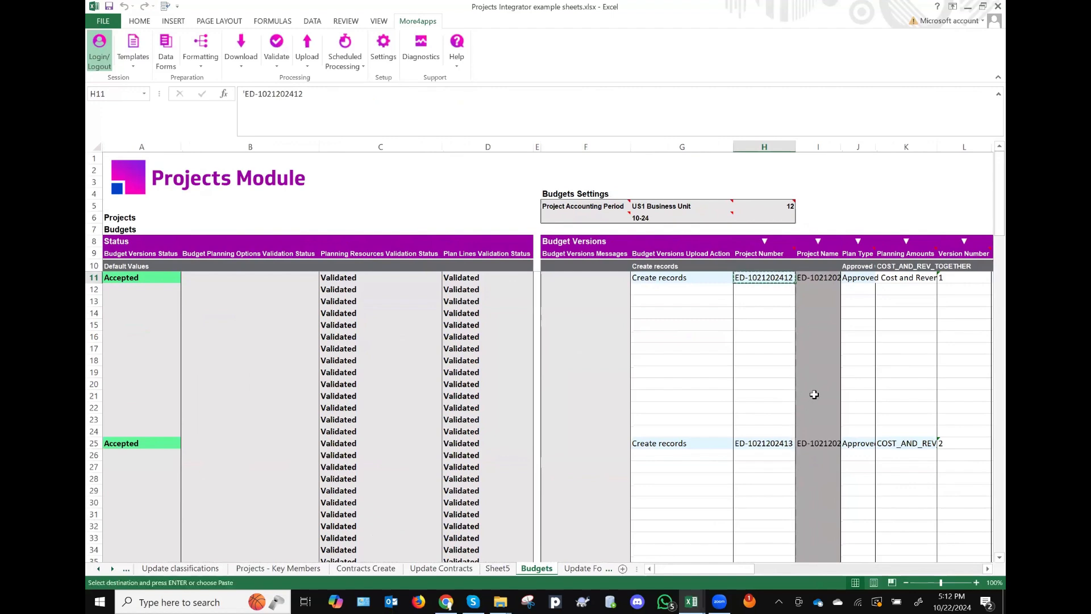
scroll(814, 394, down, 19)
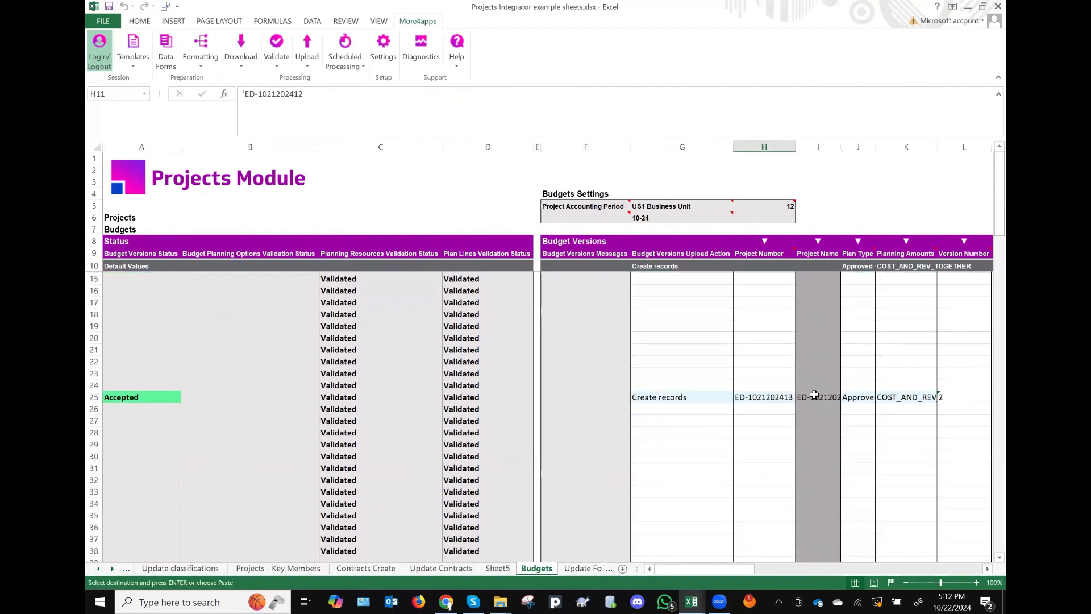
click(762, 336)
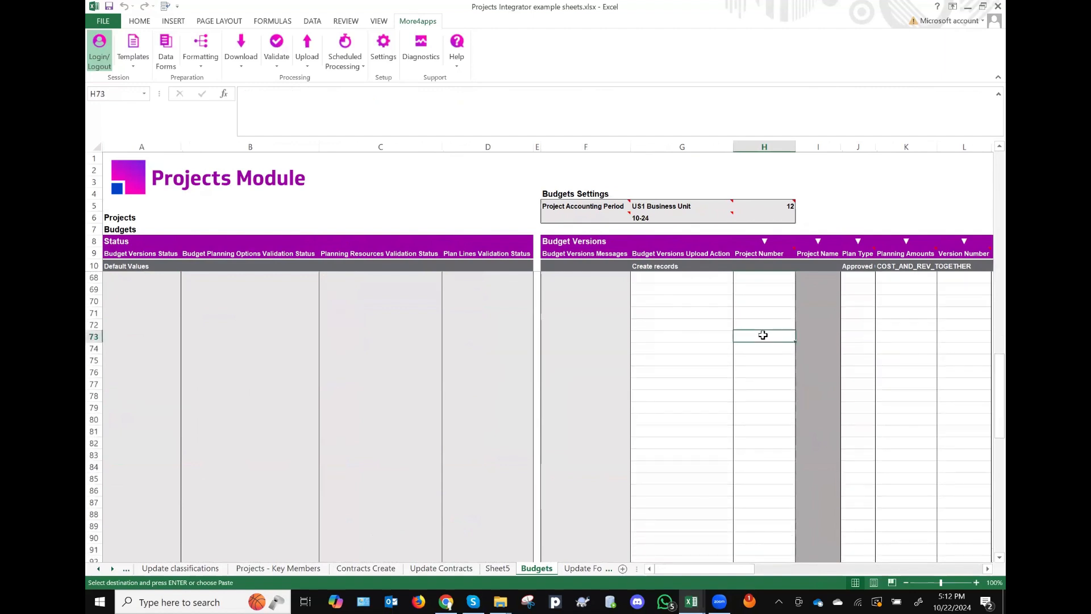
click(241, 60)
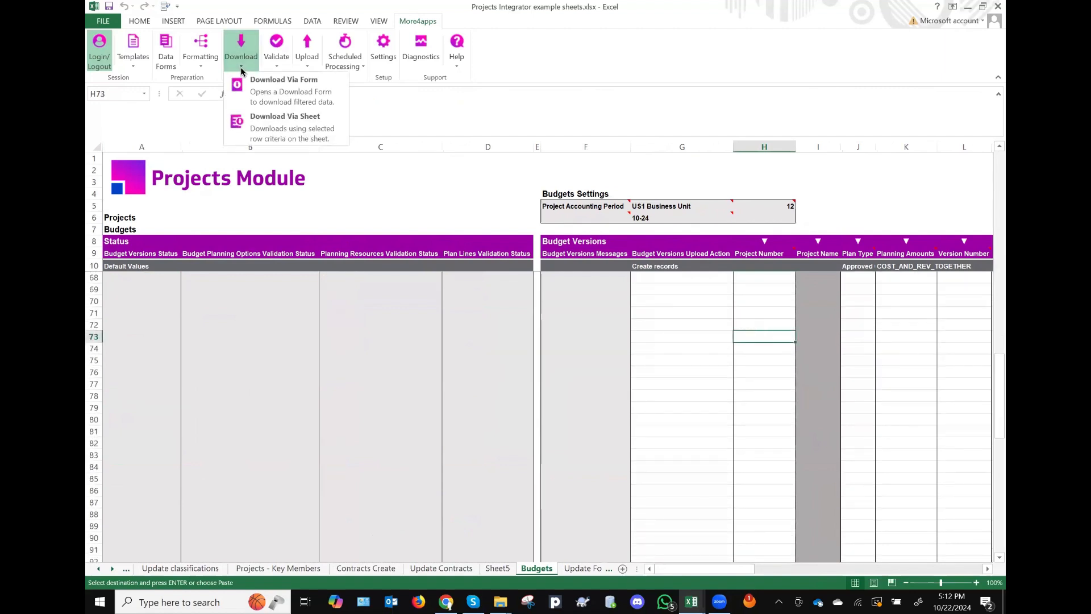
click(291, 90)
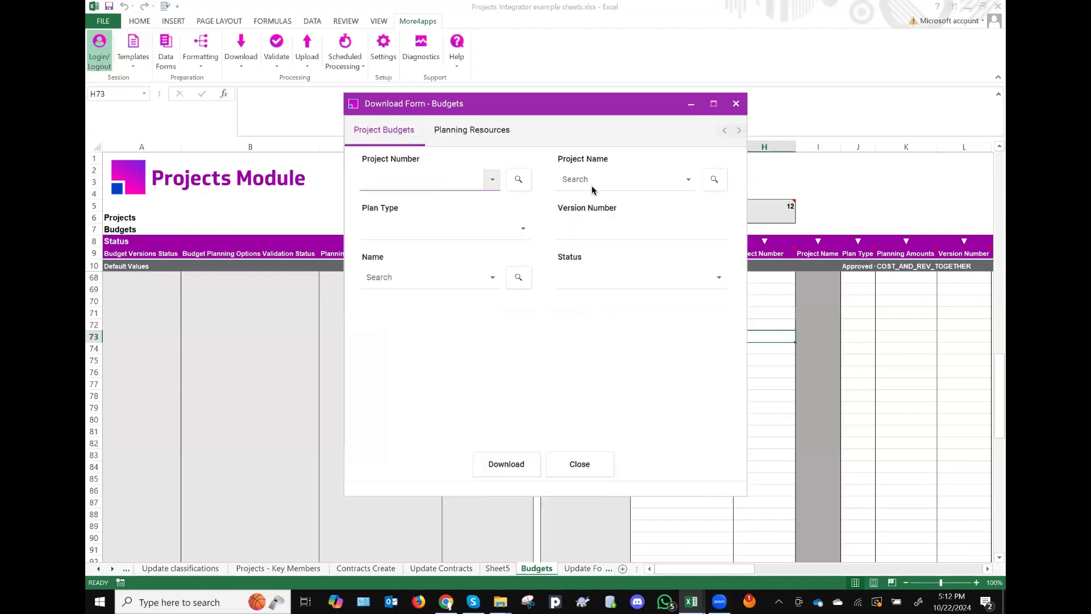
Step: Review the Project Budgets and Planning Resources filter criteria in the download form, and close it without downloading
click(463, 132)
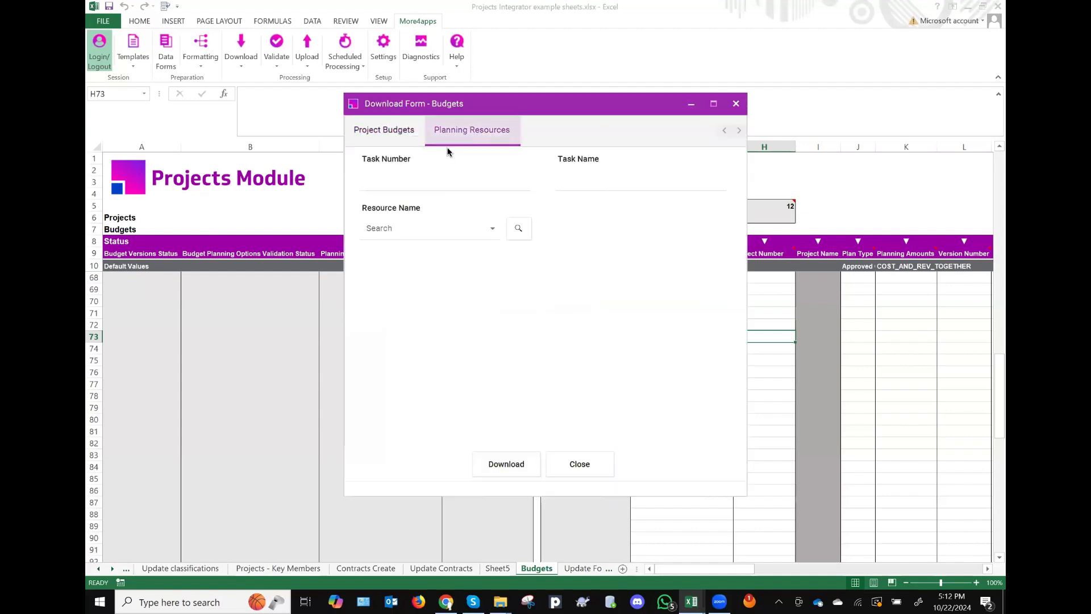
click(385, 133)
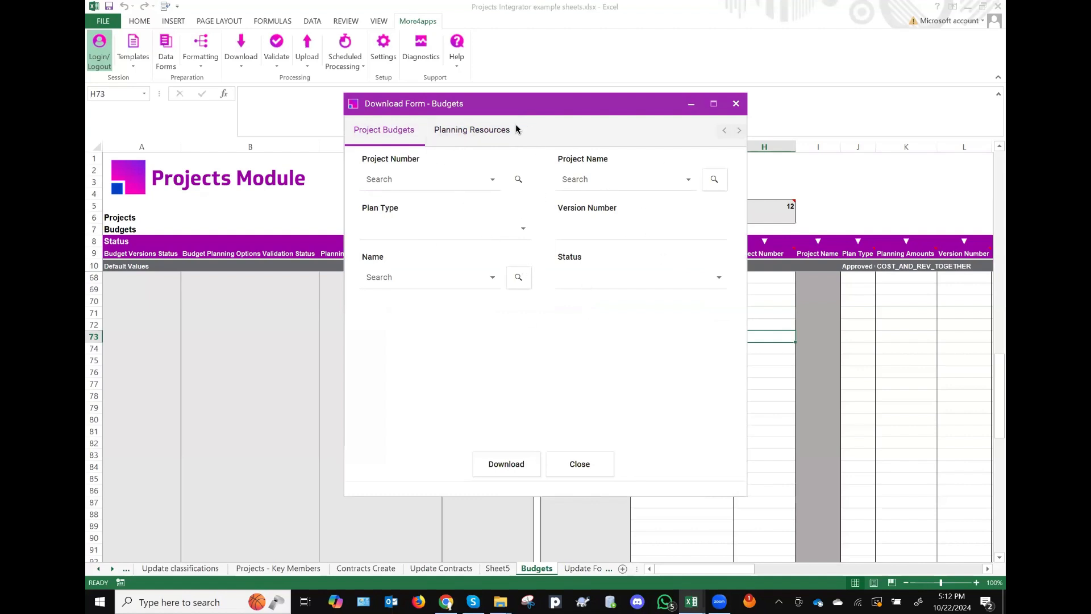
click(487, 140)
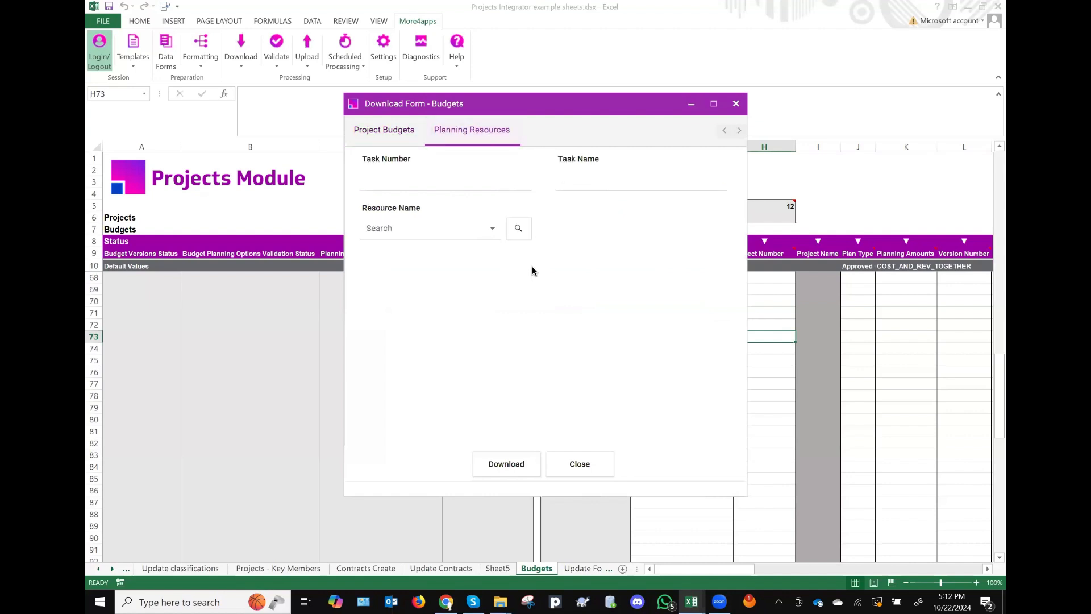
click(406, 131)
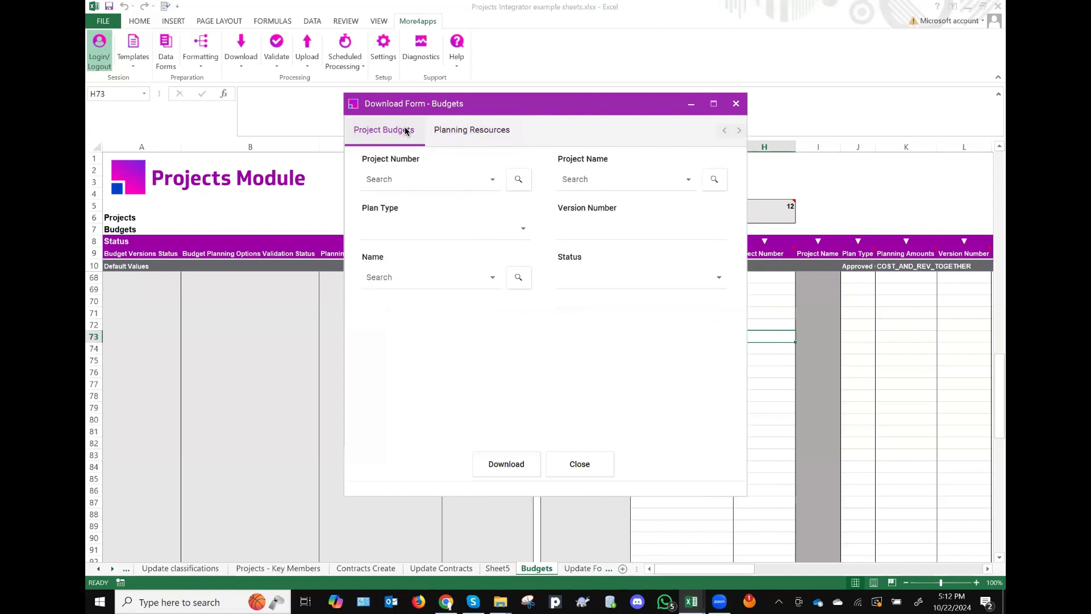
click(598, 466)
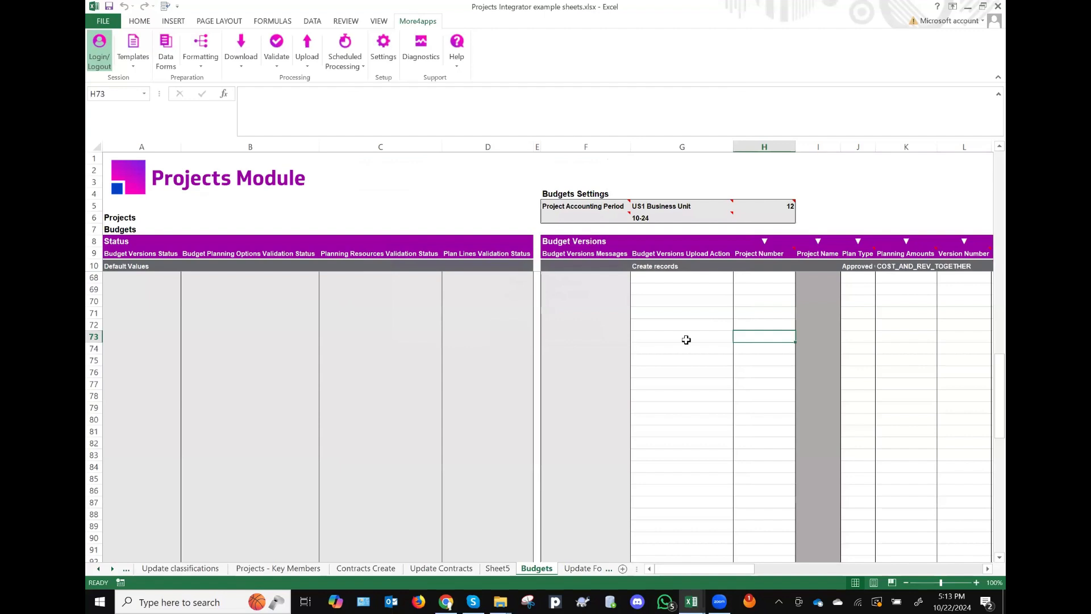
Step: Examine the Budgets sheet's Planning Resources, Plan Lines, Line Totals and monthly Quantity columns
scroll(777, 387, right, 5)
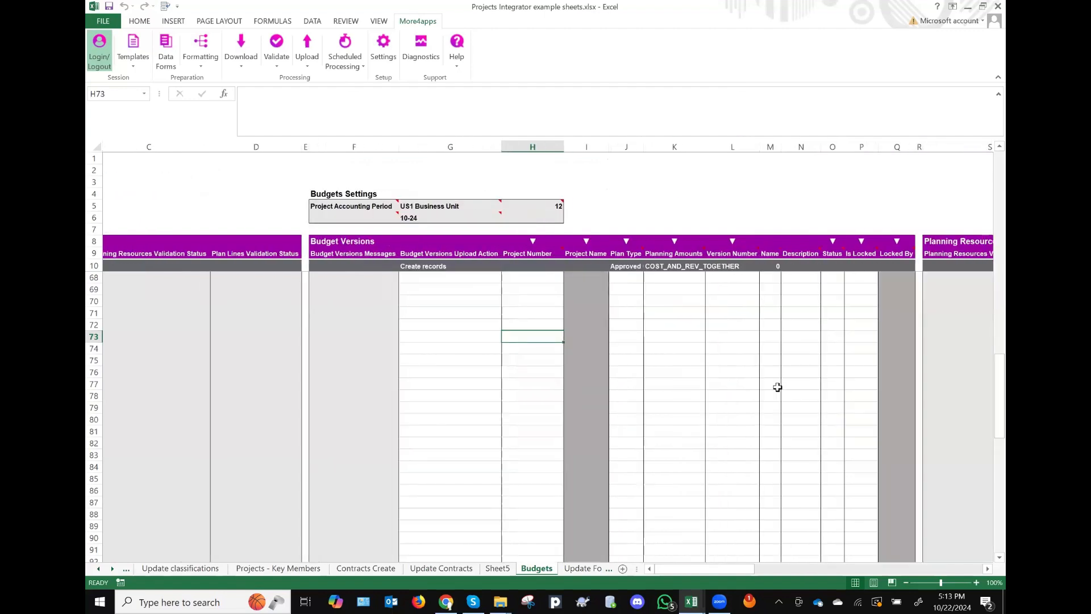
scroll(777, 387, right, 6)
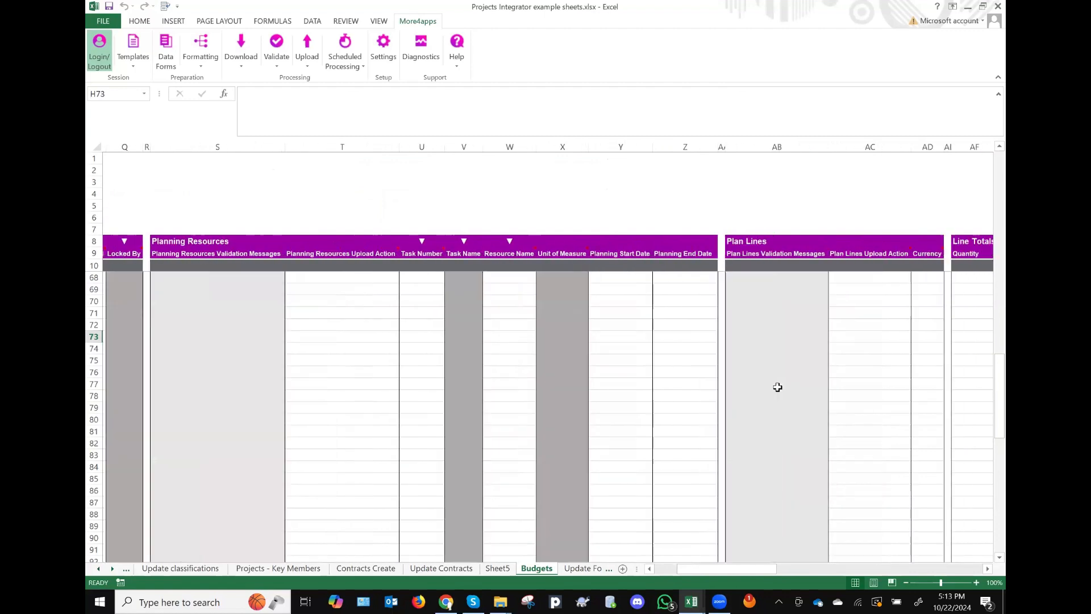
scroll(777, 387, right, 5)
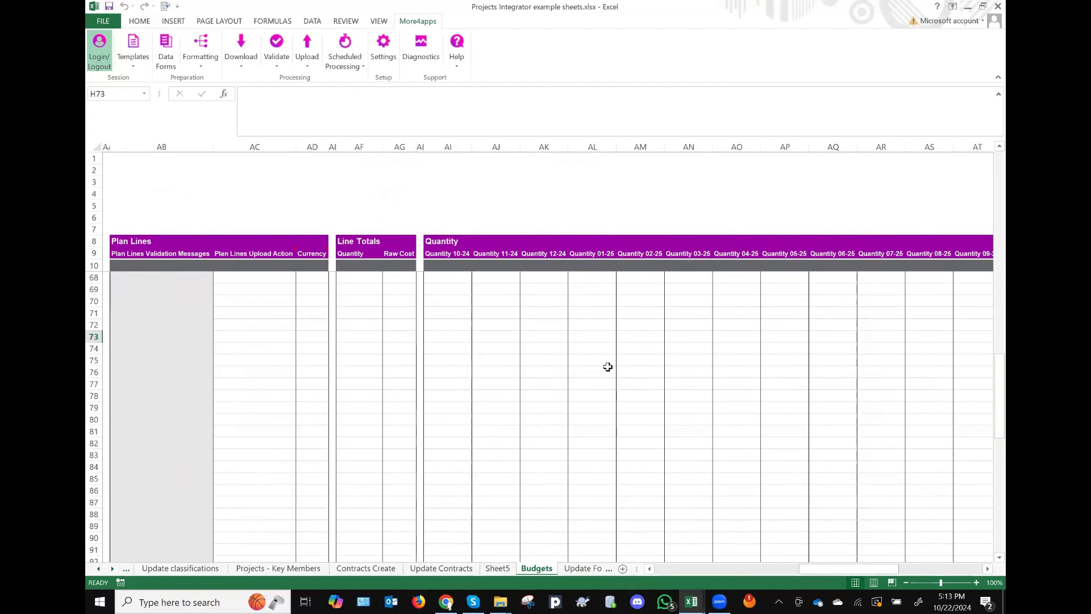
scroll(607, 366, left, 10)
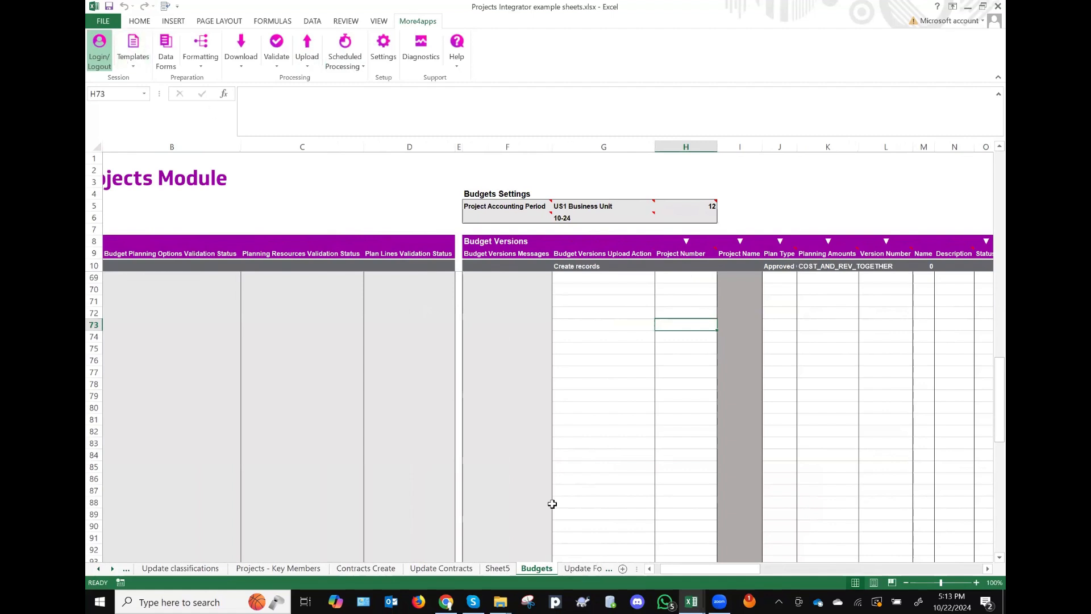
Step: Open the Update Forecast sheet and examine the forecast version details of project WTP003, including its ETC Start Date
click(580, 569)
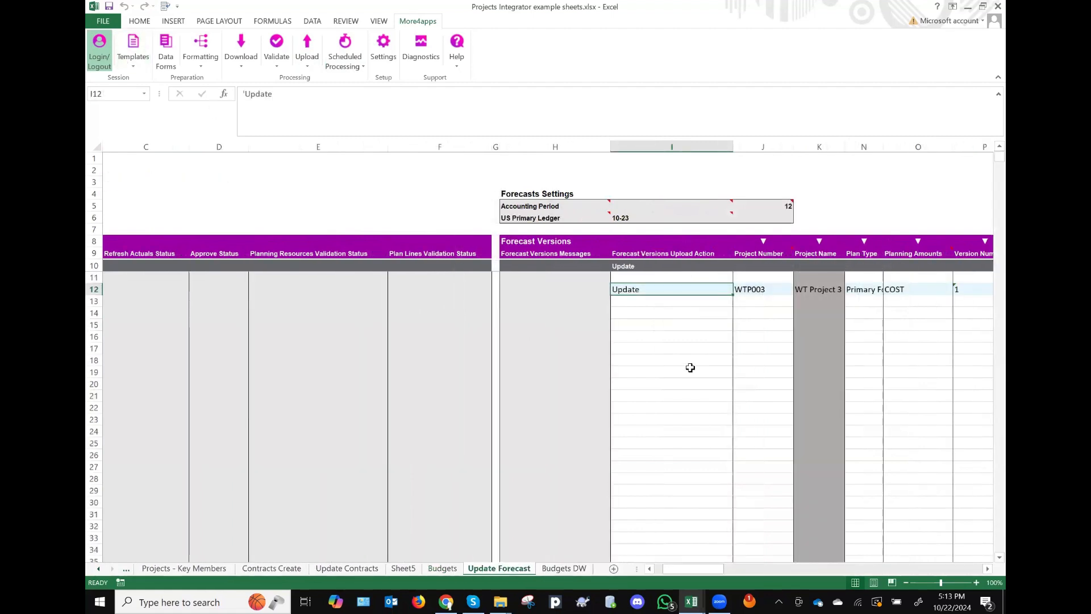
scroll(691, 368, right, 5)
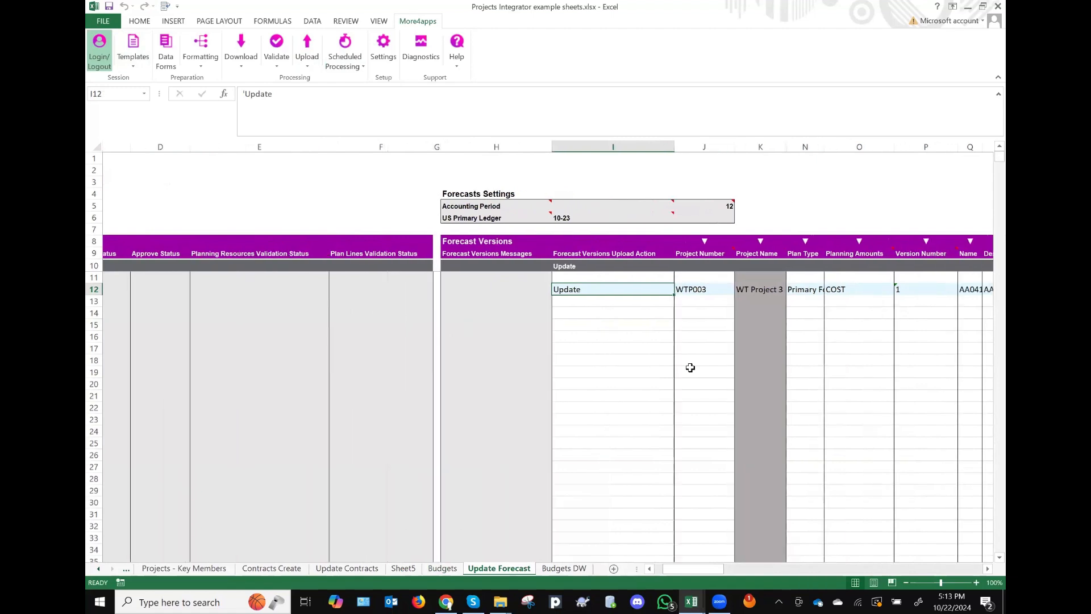
scroll(691, 368, right, 3)
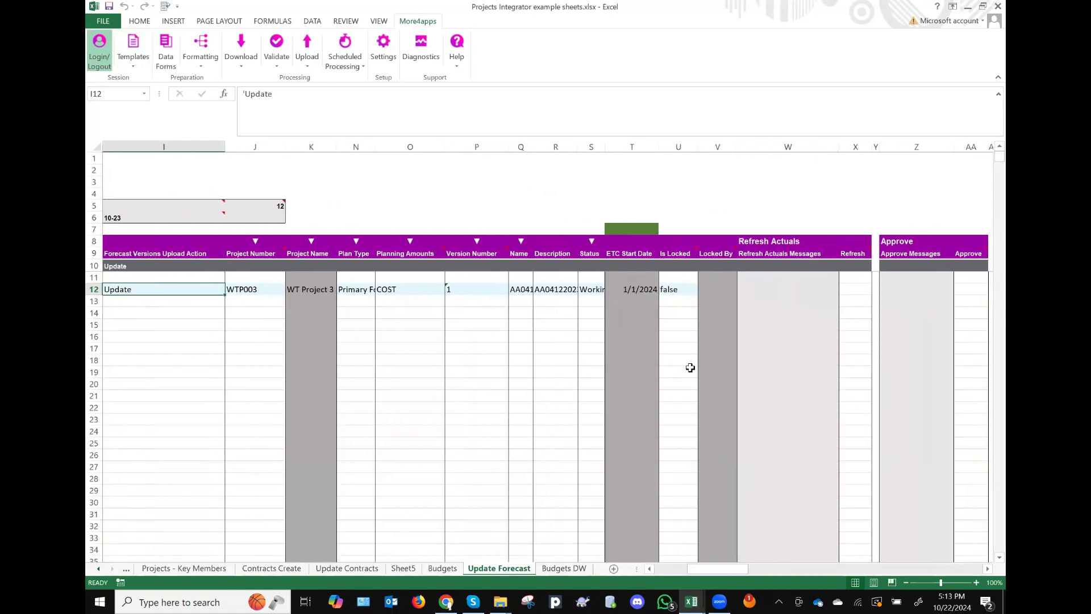
scroll(690, 368, left, 2)
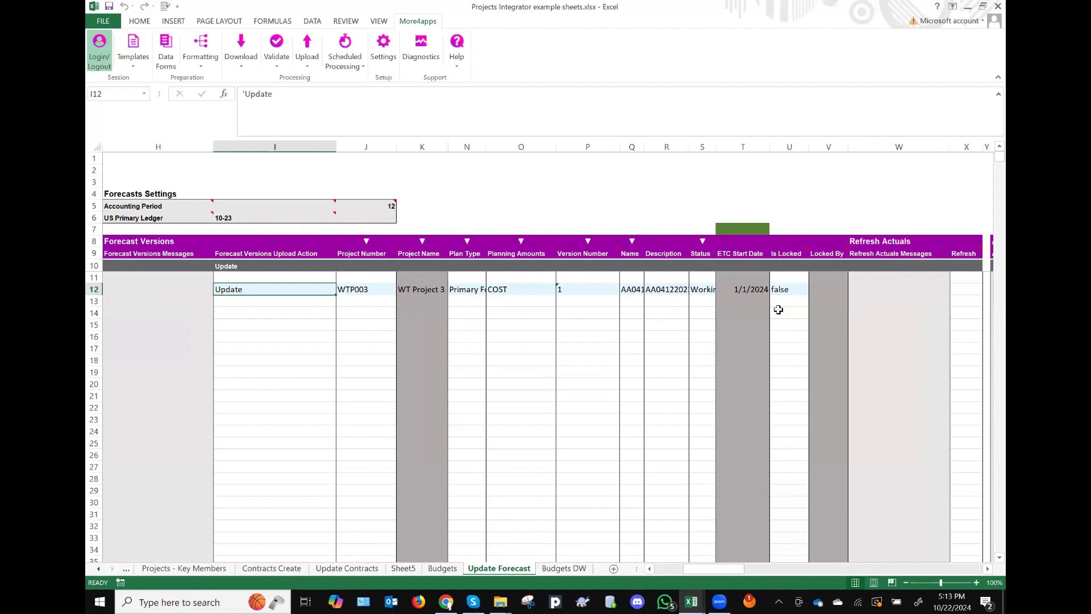
scroll(778, 309, right, 2)
click(629, 288)
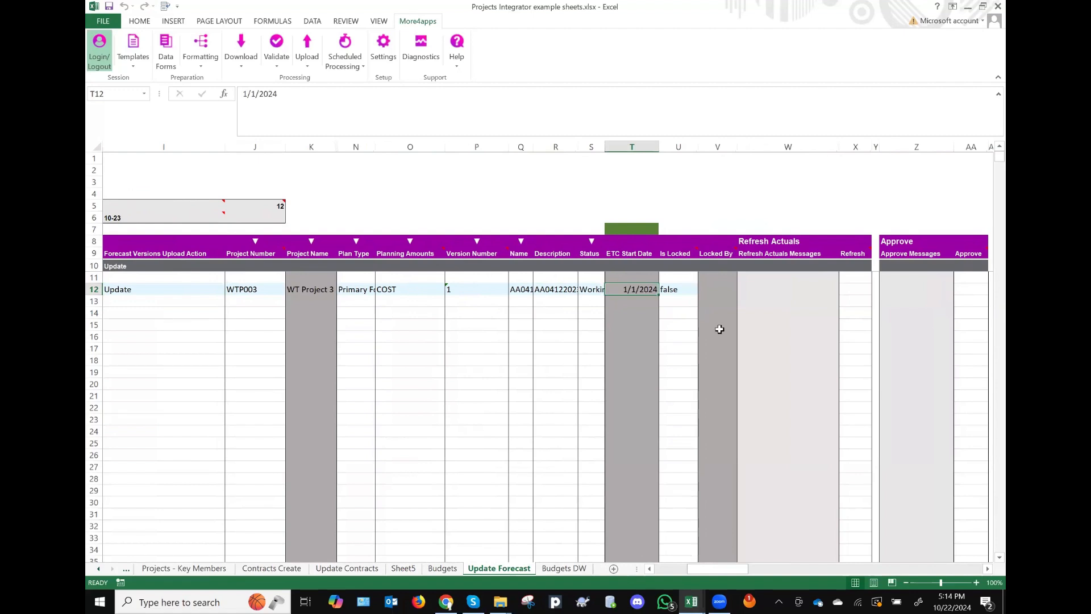
Step: Examine the forecast's planning resources, plan lines, commitments totals, monthly quantities, and actual and forecast raw cost columns
scroll(812, 351, right, 3)
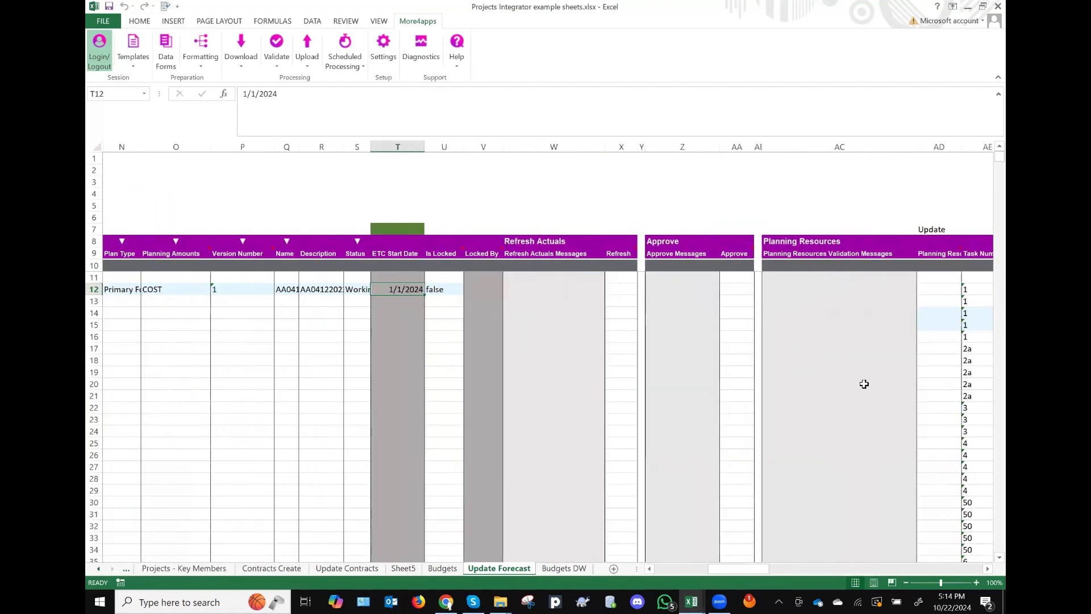
scroll(863, 385, right, 6)
scroll(863, 384, right, 6)
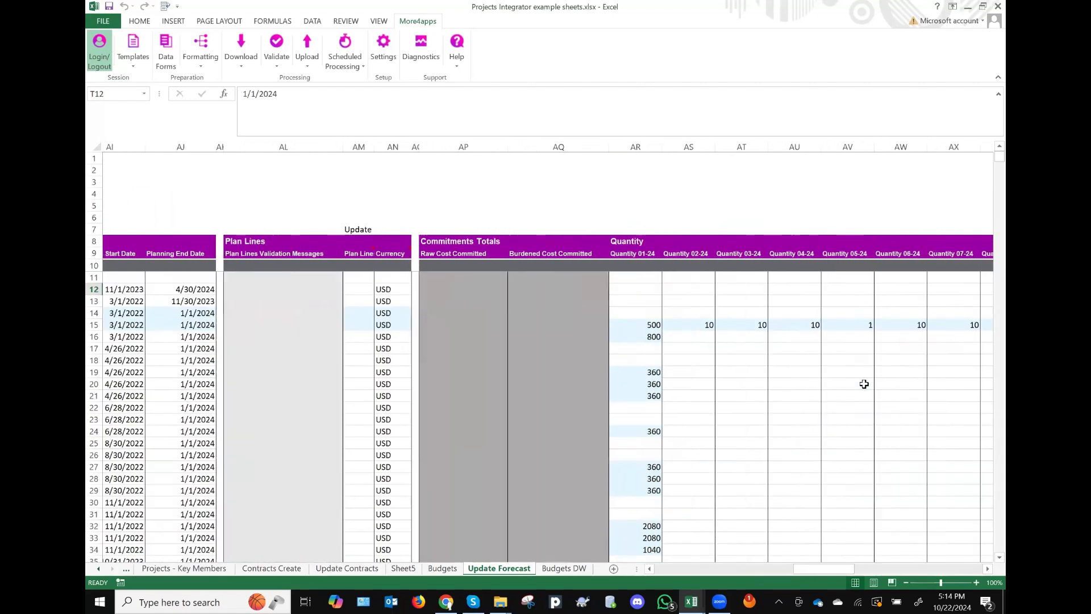
scroll(863, 384, right, 6)
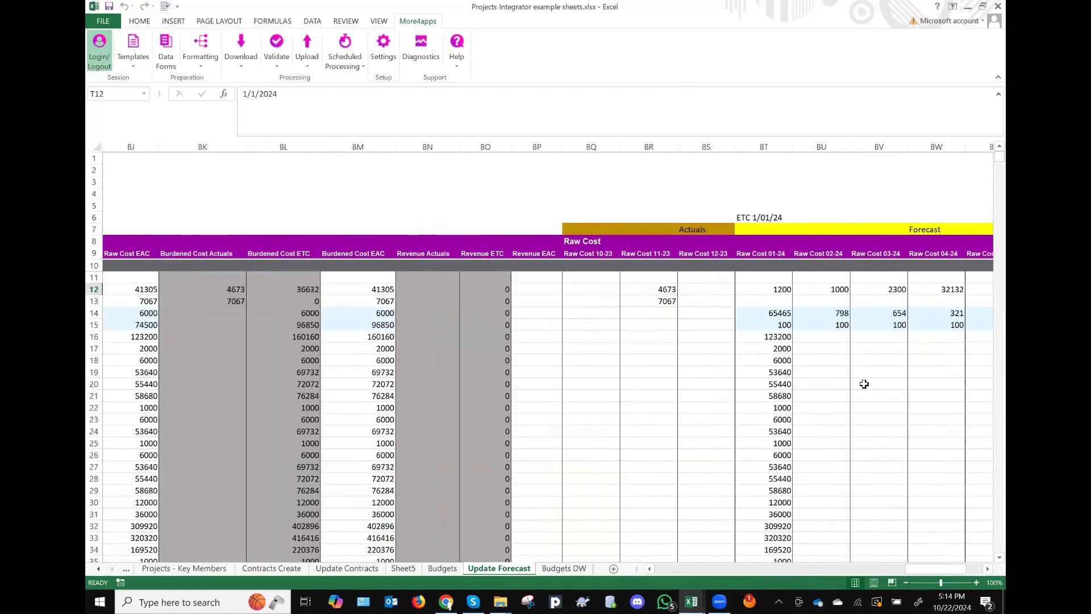
Step: Examine the forecast's monthly raw cost columns from the ETC date and return to the Forecasts Settings and forecast version columns
scroll(863, 384, right, 1)
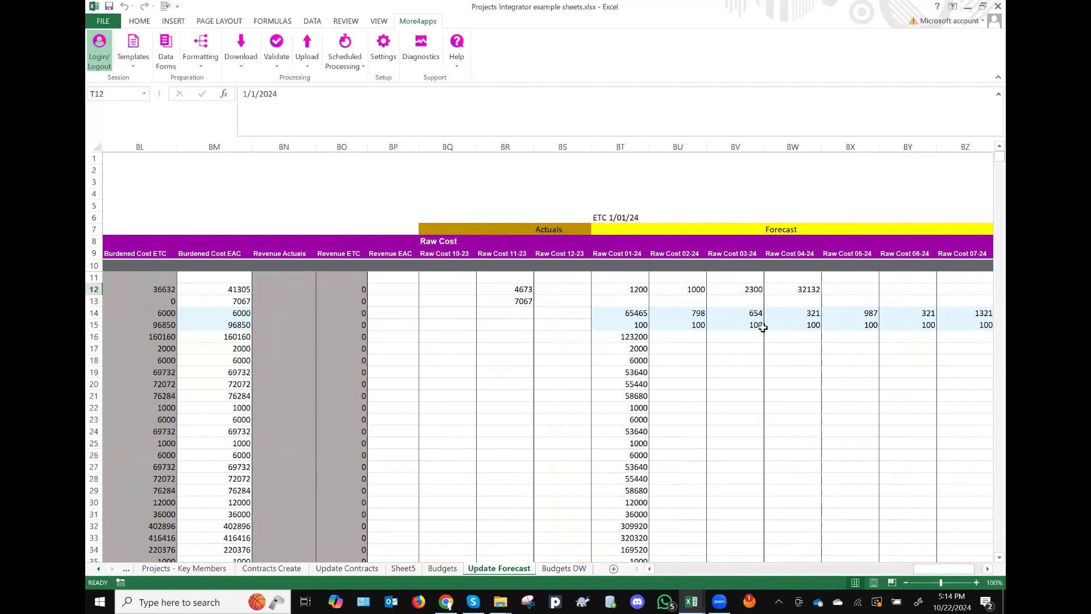
scroll(723, 353, down, 2)
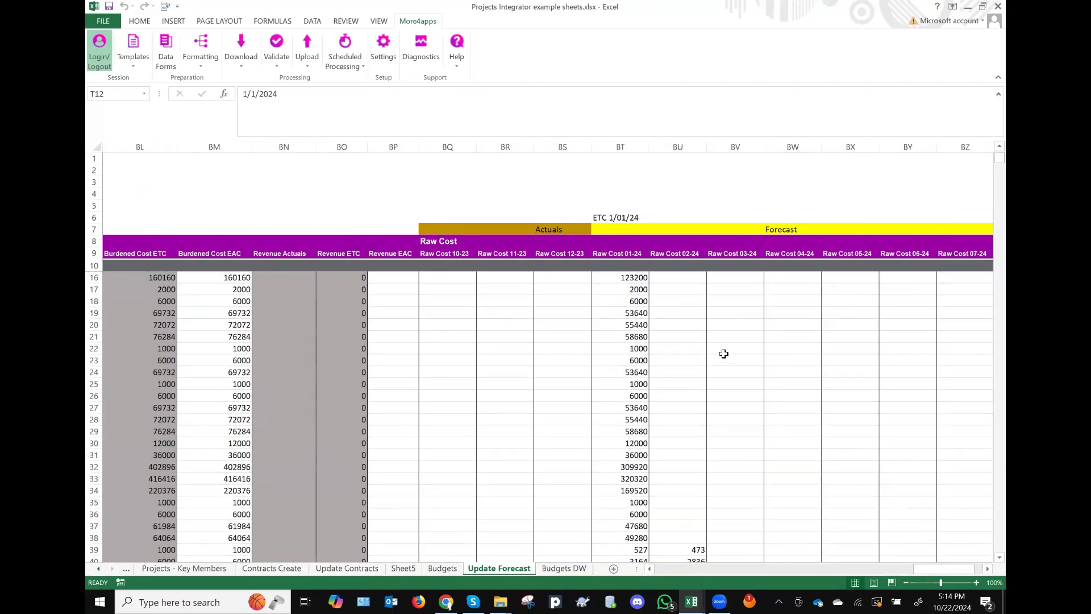
scroll(723, 353, left, 10)
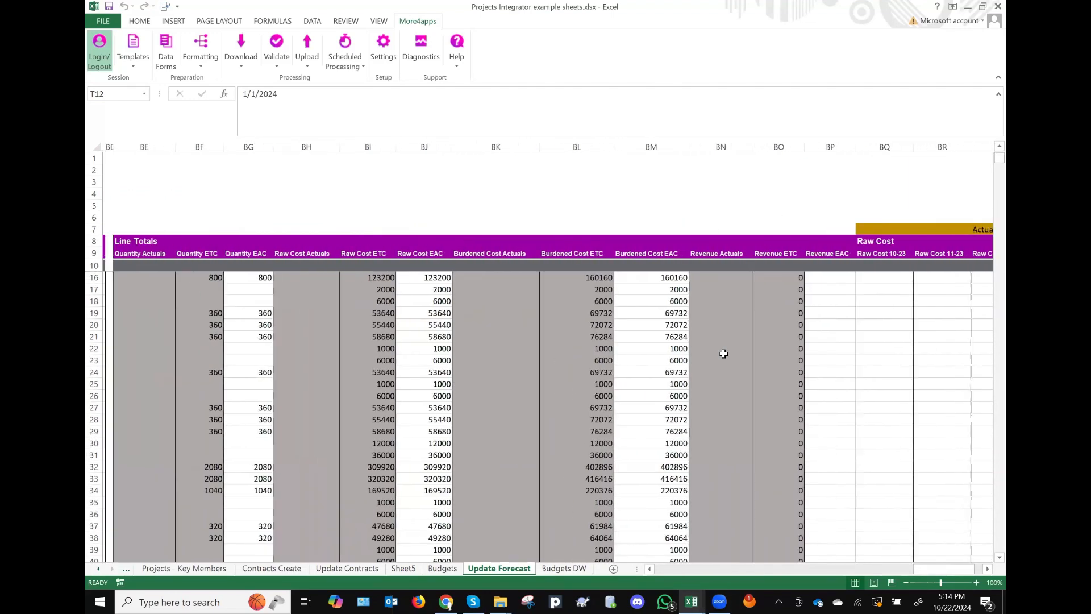
scroll(723, 353, left, 10)
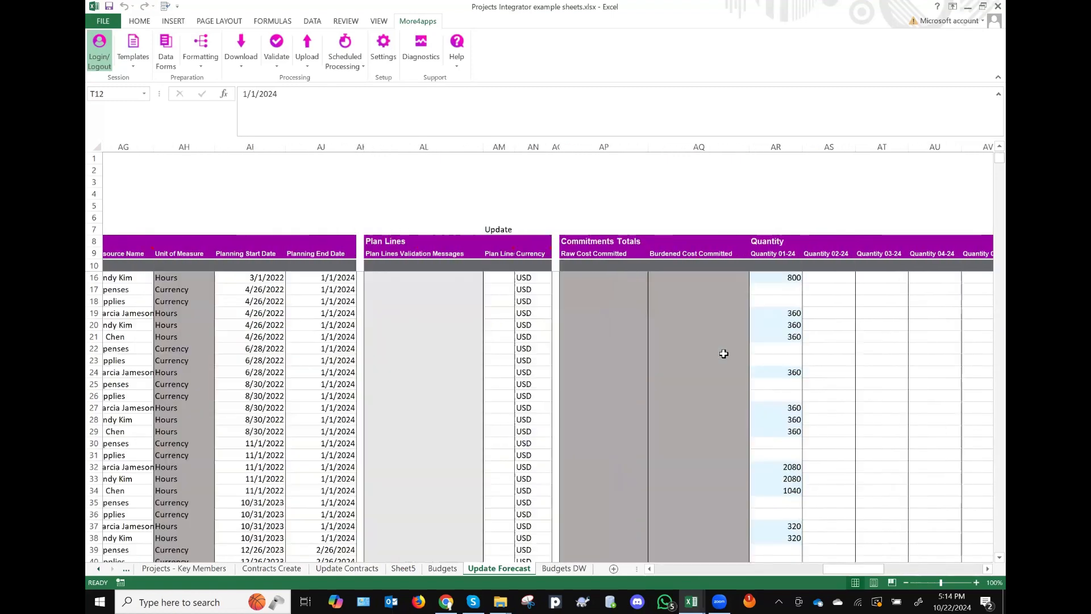
scroll(723, 354, left, 10)
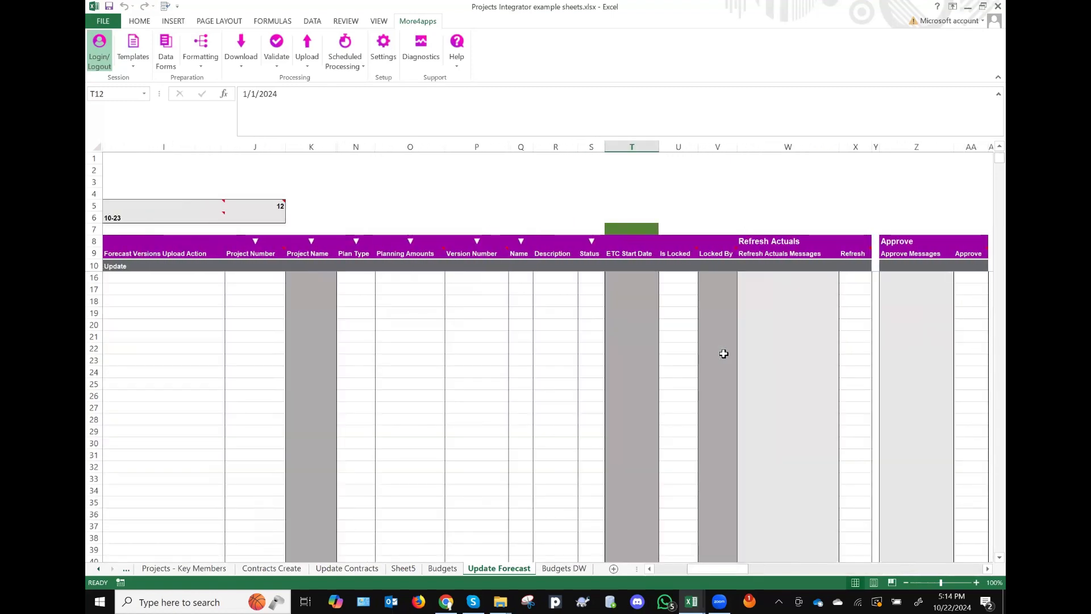
scroll(723, 353, left, 6)
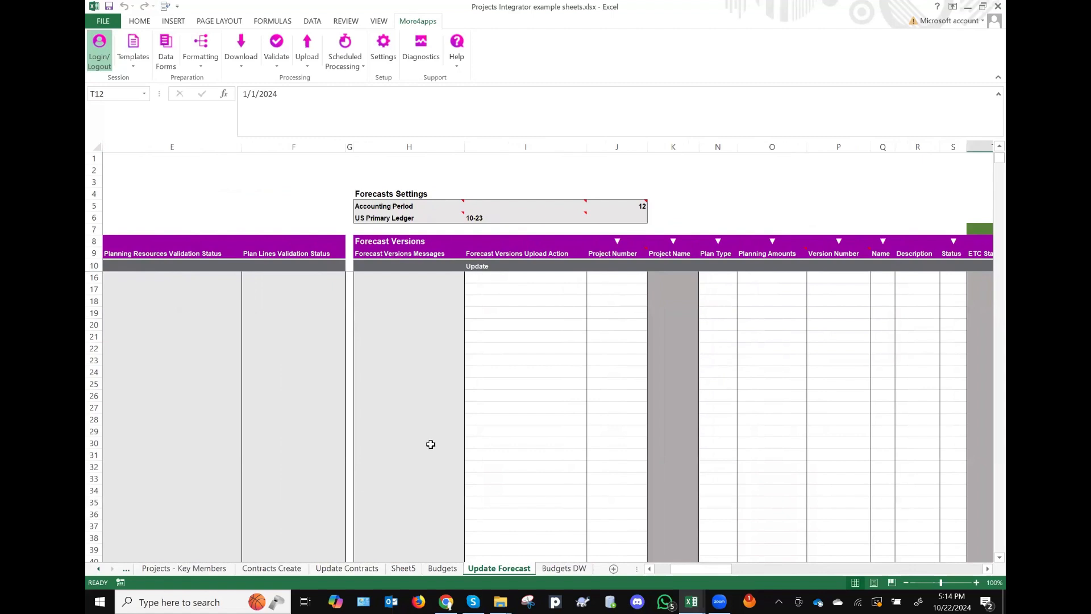
Step: Check the Contracts Create sheet, and examine the Update Contracts sheet's header, billing, account, tax and Header Billing Controls columns
click(288, 570)
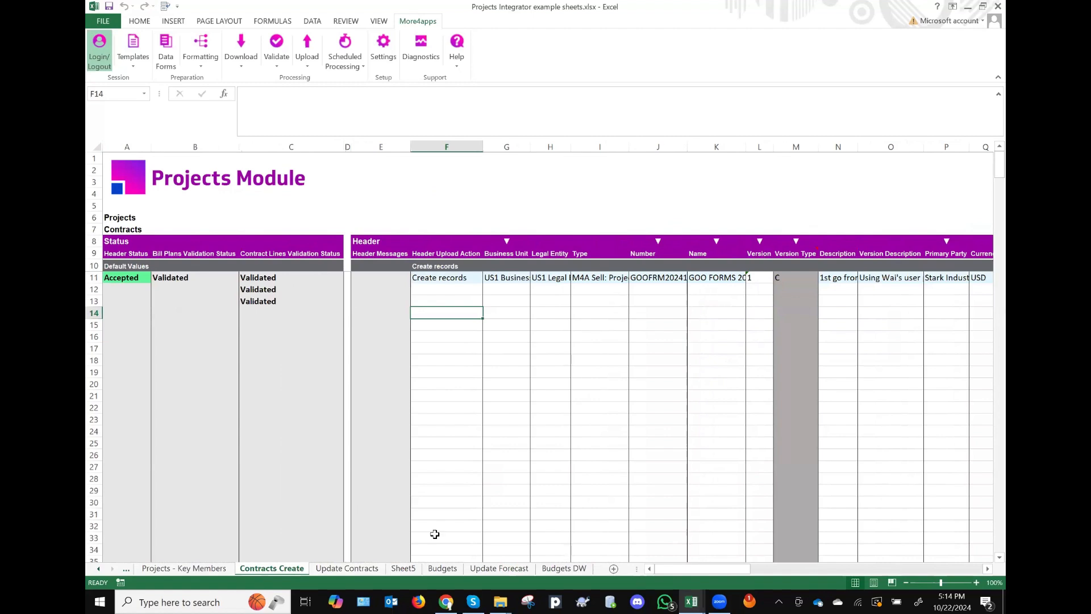
click(346, 569)
scroll(532, 417, up, 4)
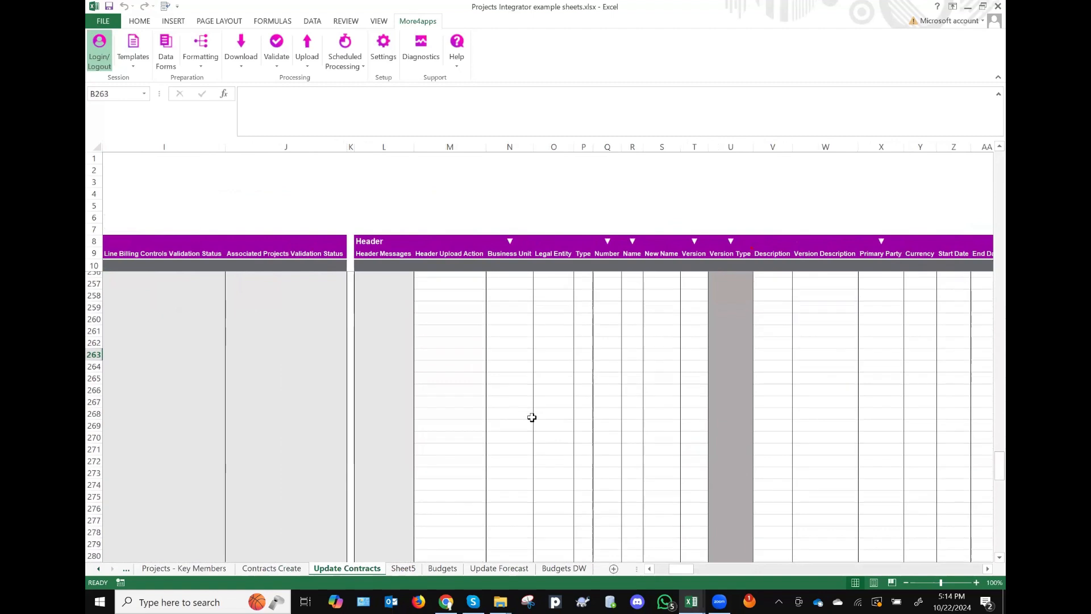
scroll(809, 380, right, 8)
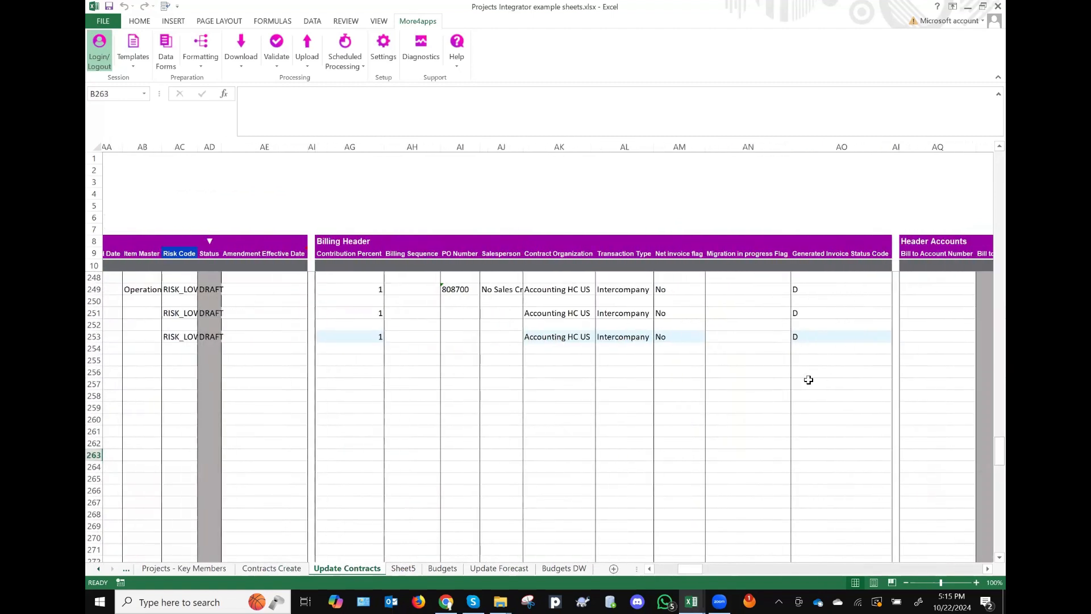
scroll(808, 380, right, 5)
scroll(808, 380, right, 5)
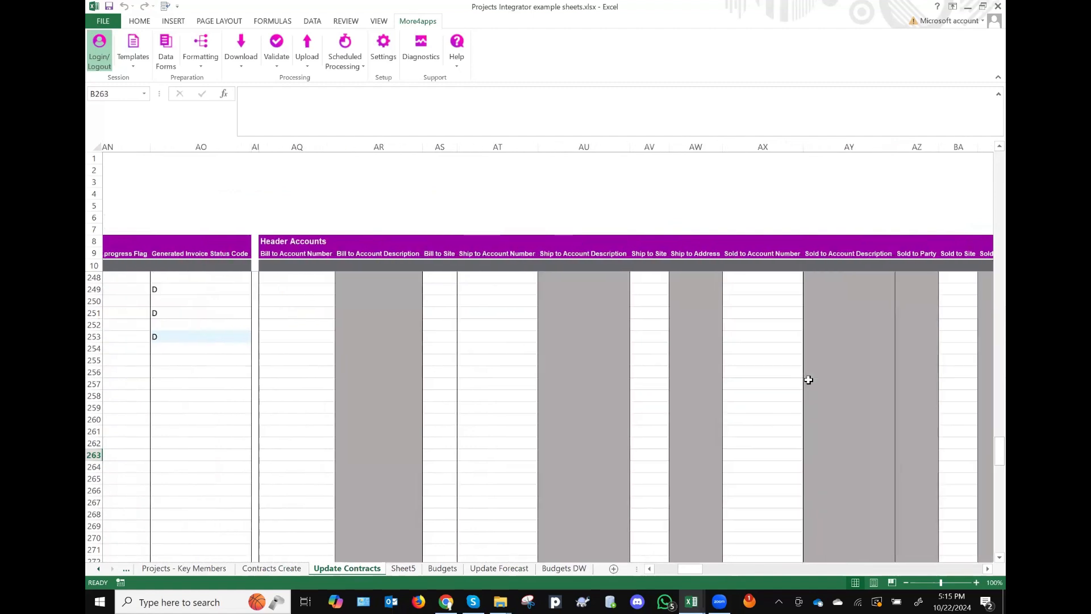
scroll(808, 379, right, 5)
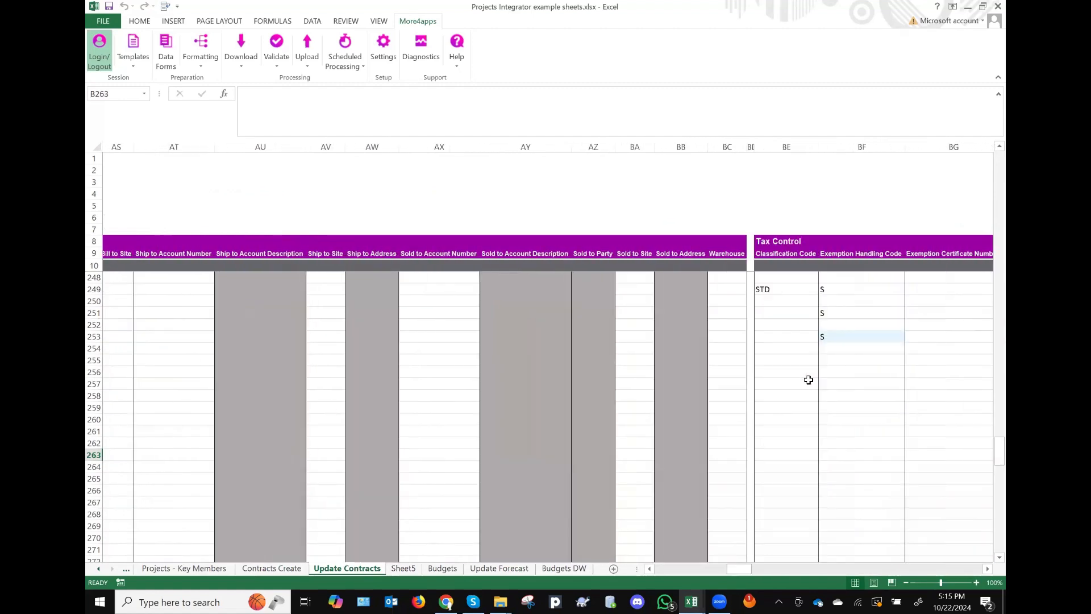
scroll(809, 380, right, 5)
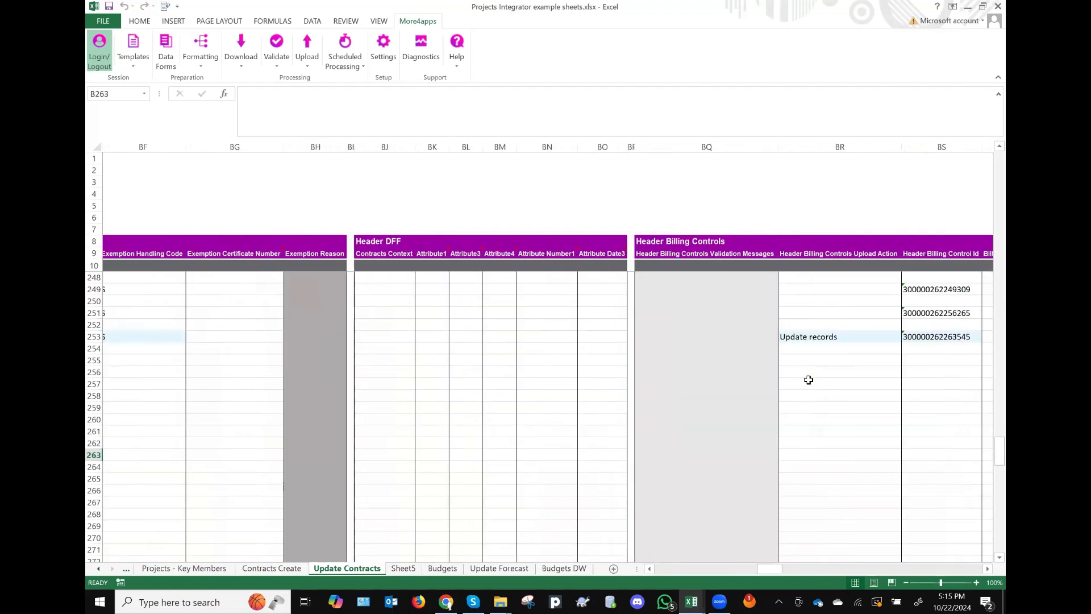
scroll(808, 380, right, 3)
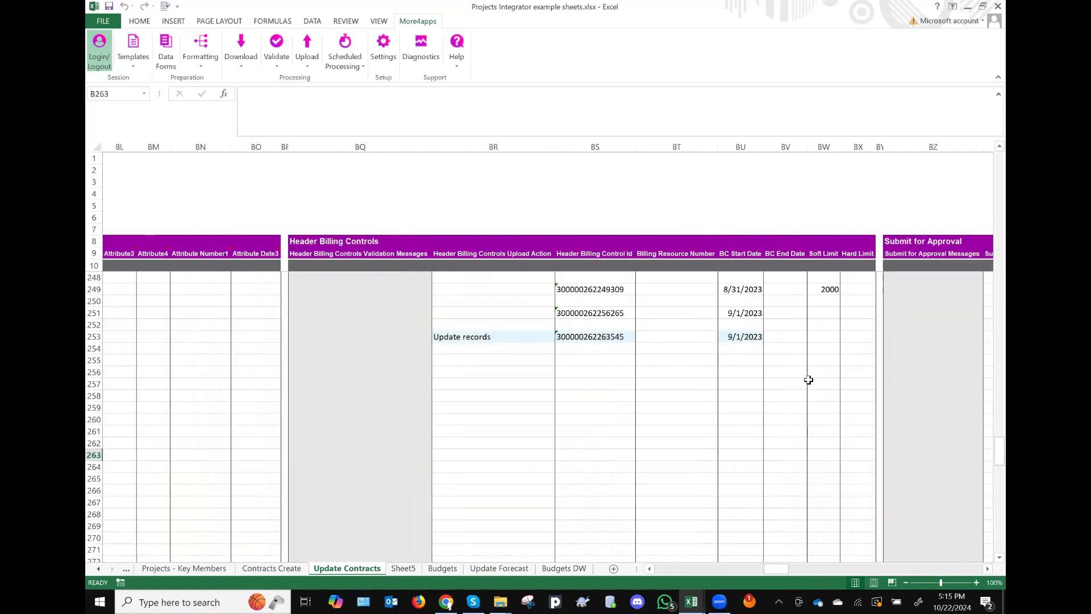
Step: Examine the contract's BC Start Date, Parties, Party Contacts, invoice information and Contract Lines columns, including the free-form line's Line Type
click(710, 345)
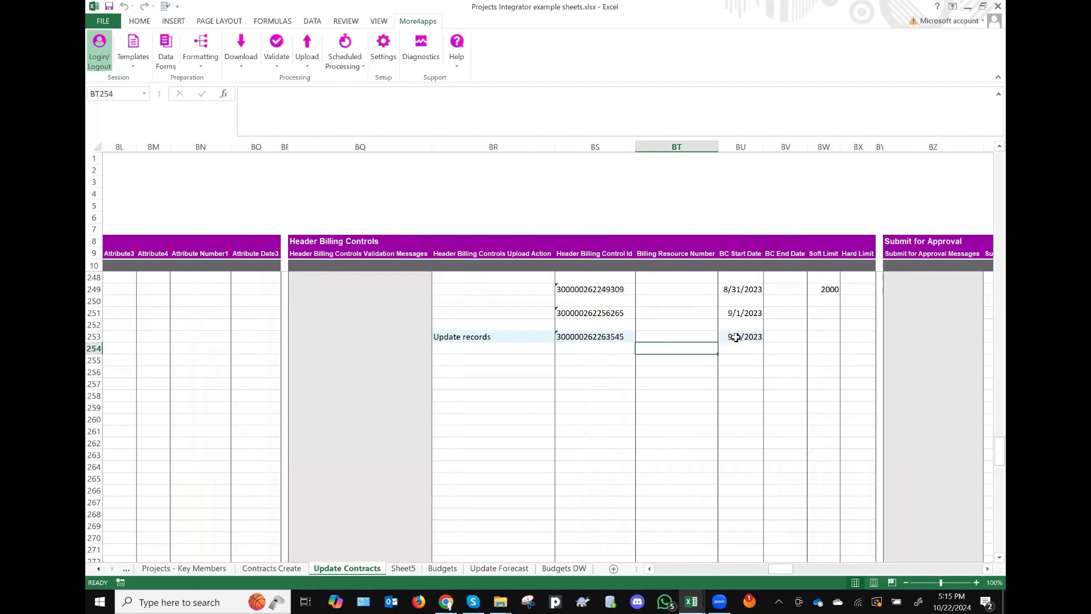
click(735, 337)
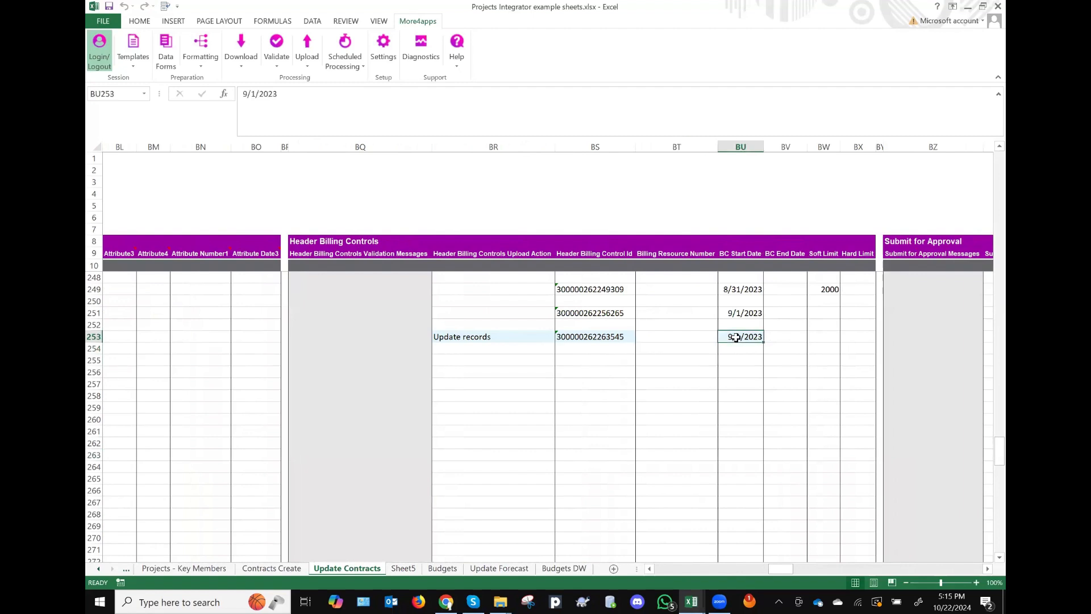
scroll(736, 338, right, 6)
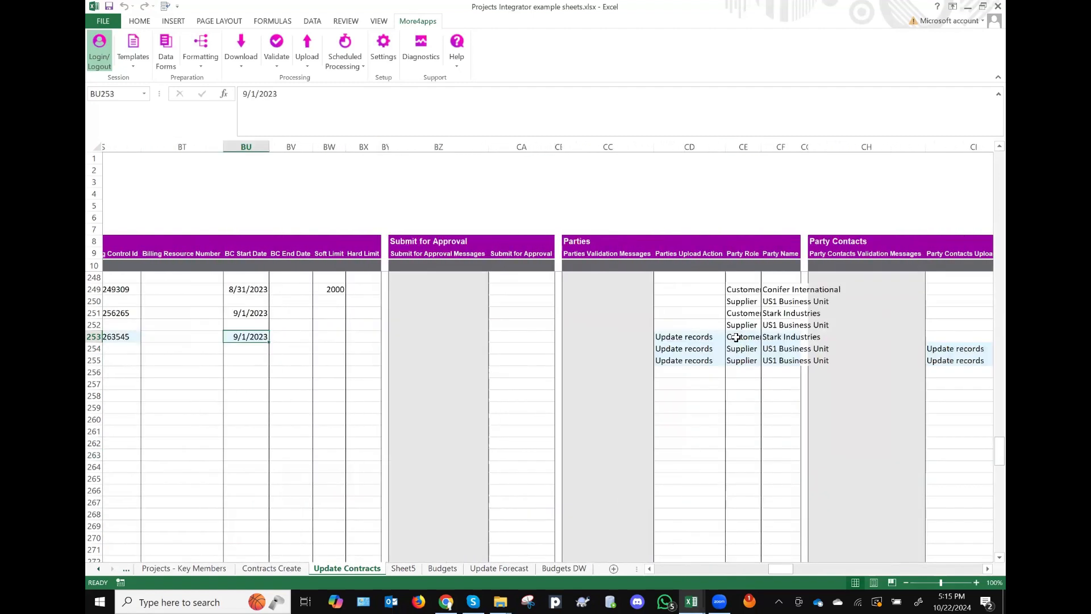
scroll(736, 337, right, 6)
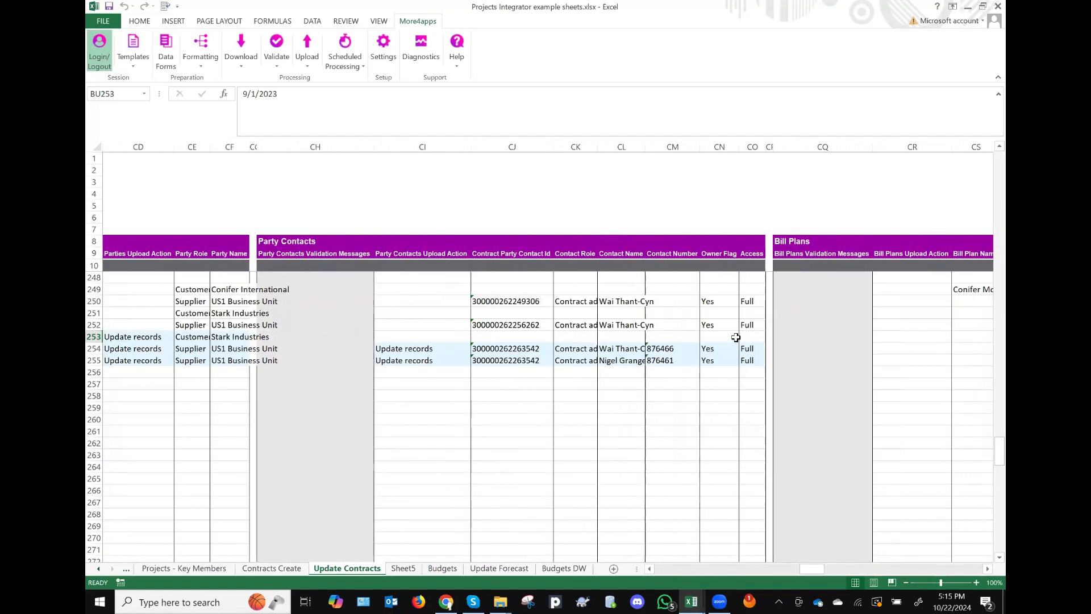
scroll(736, 338, right, 8)
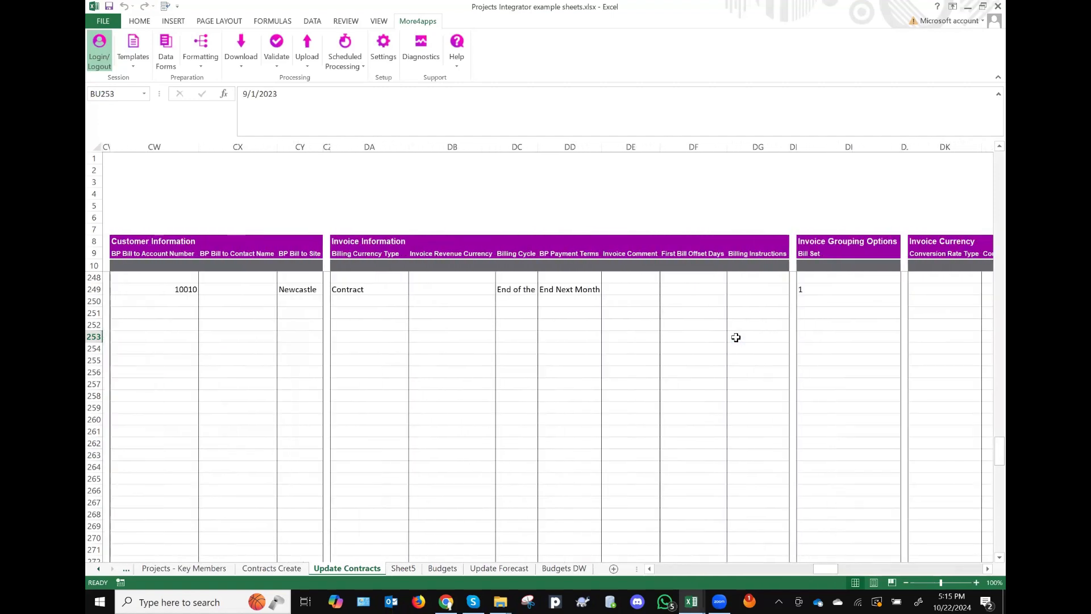
scroll(735, 337, right, 8)
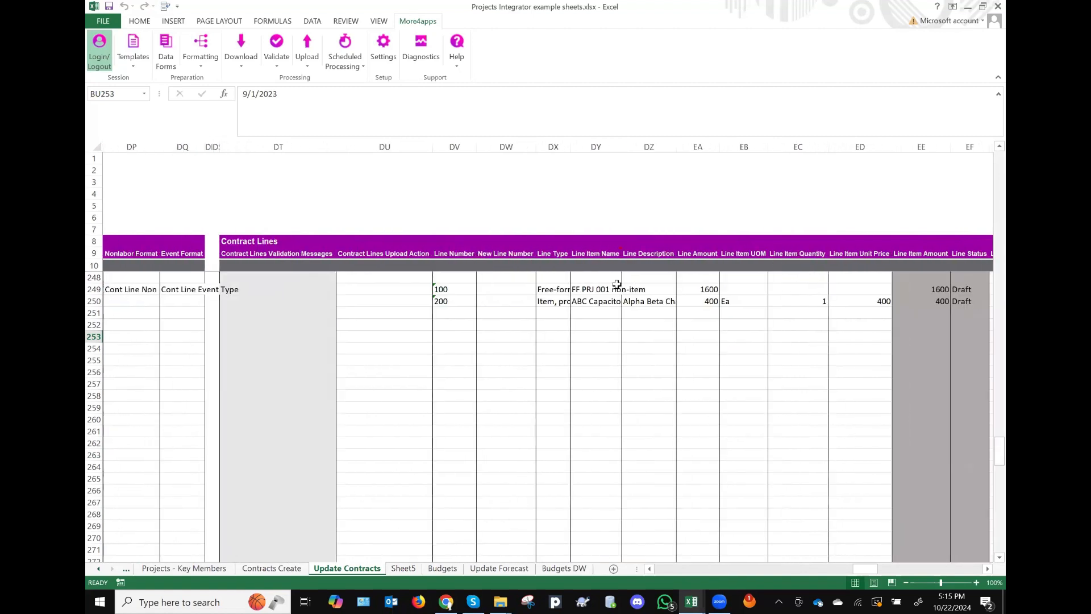
click(553, 290)
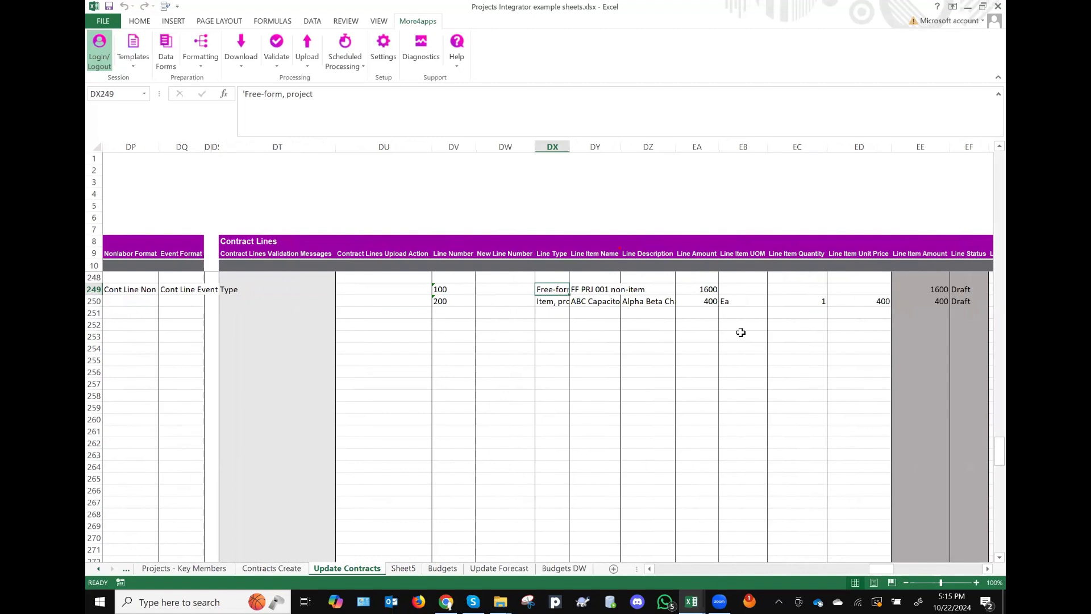
Step: Set the default Header Upload Action in row 10 of the Update Contracts sheet to "Update records"
key(ctrl+Home)
scroll(839, 356, right, 10)
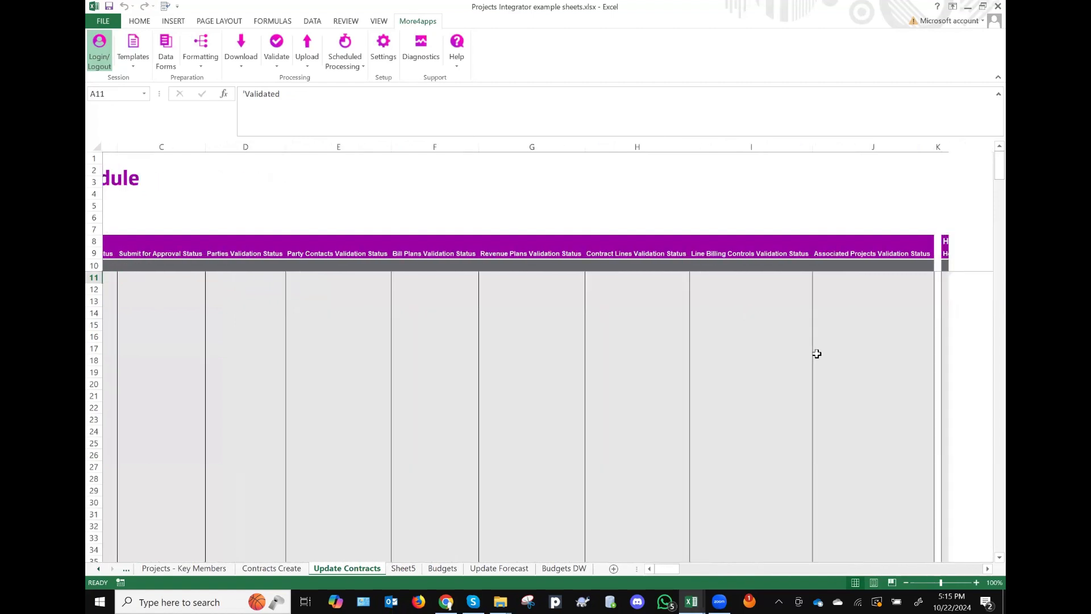
scroll(892, 349, right, 1)
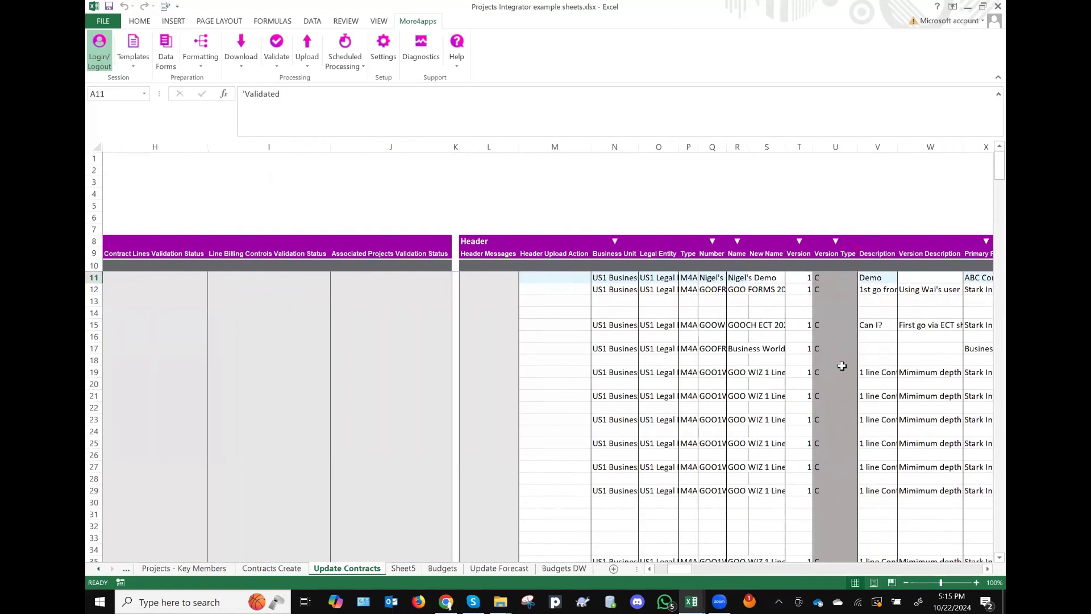
click(568, 265)
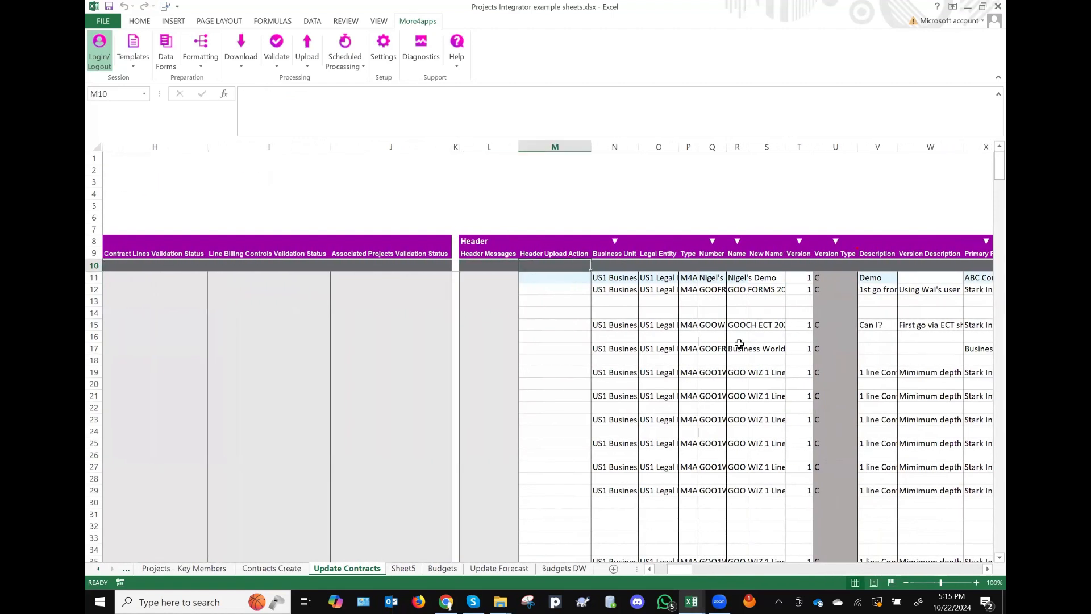
text(Update reco)
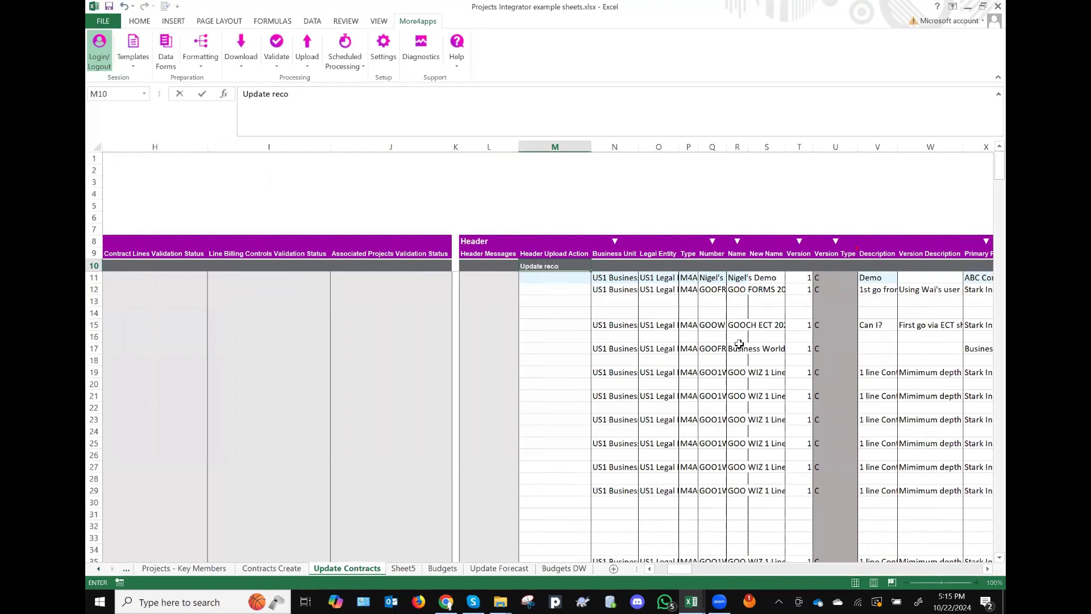
text(rds)
key(Tab)
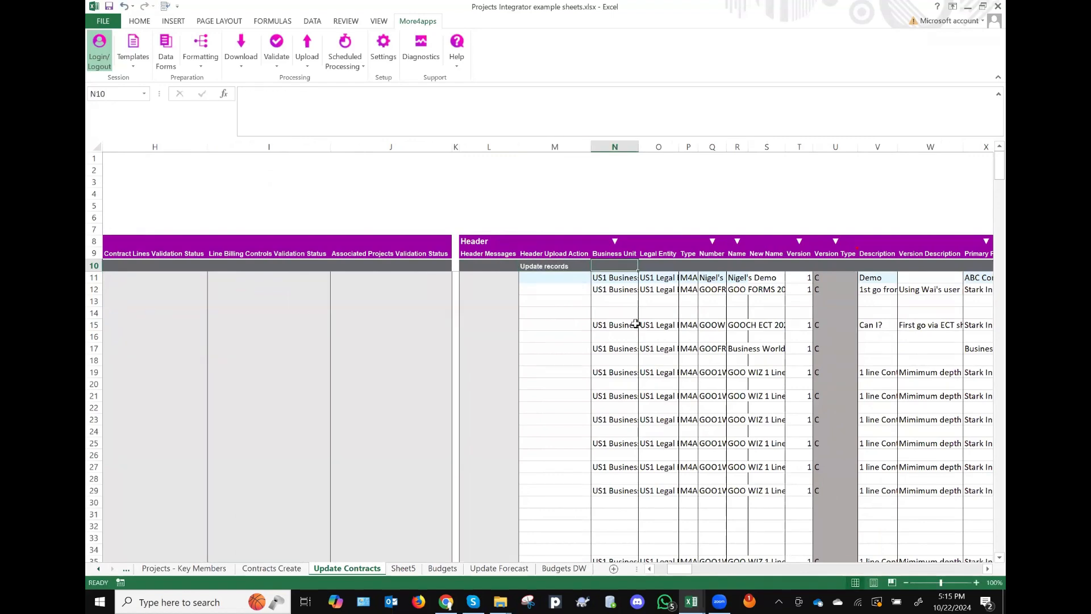
Step: Widen the contract header's Start Date and End Date columns to show full dates, and select the End Date in row 15
scroll(682, 341, right, 3)
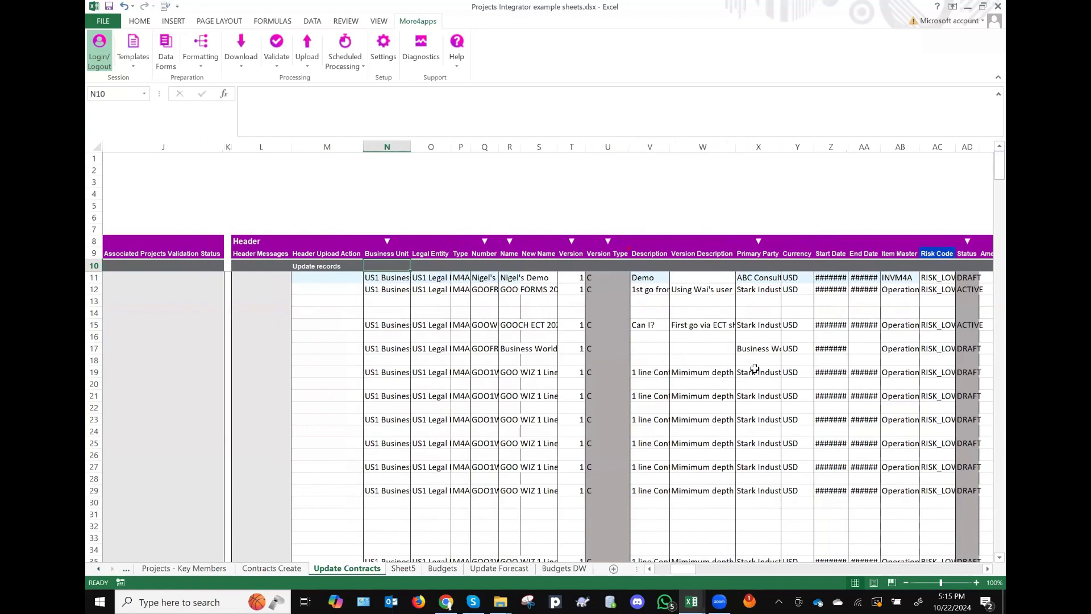
scroll(754, 369, right, 2)
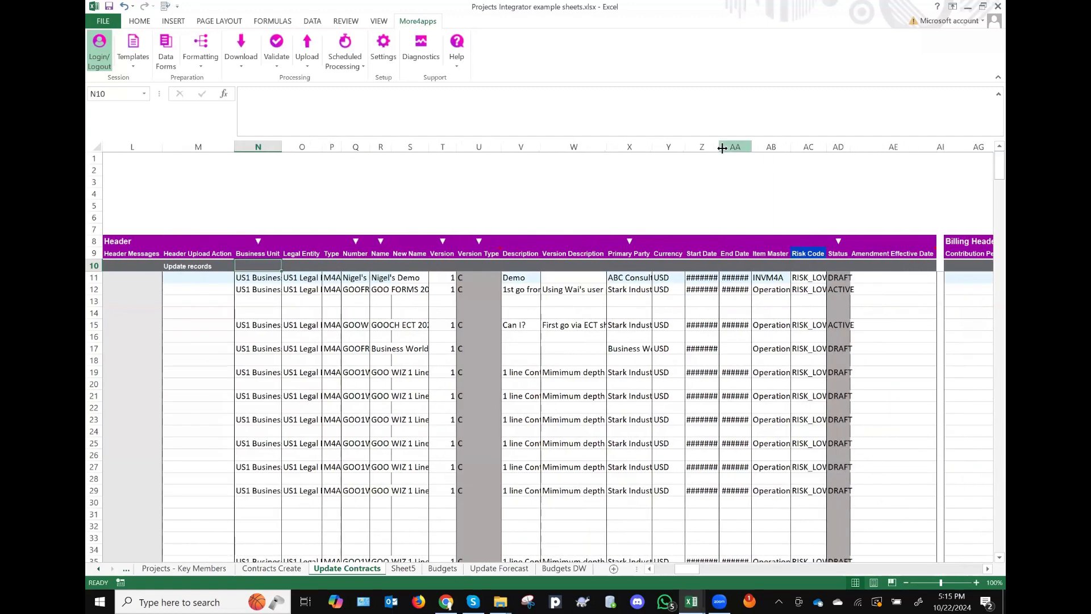
drag(721, 148, 811, 146)
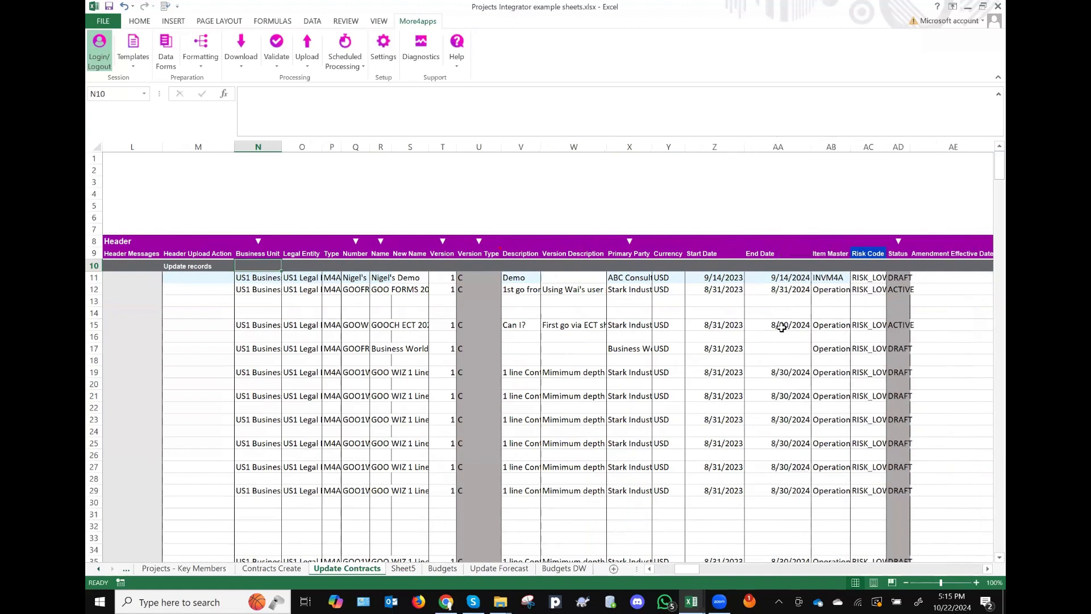
click(782, 327)
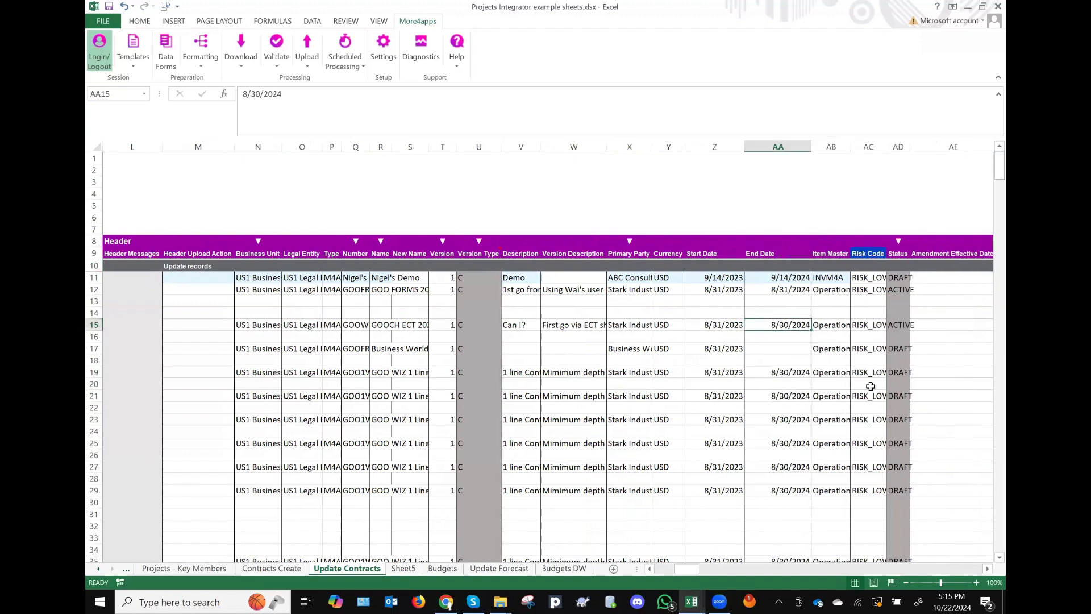
Step: Insert a blank row above the Business World contract in row 17
right_click(94, 348)
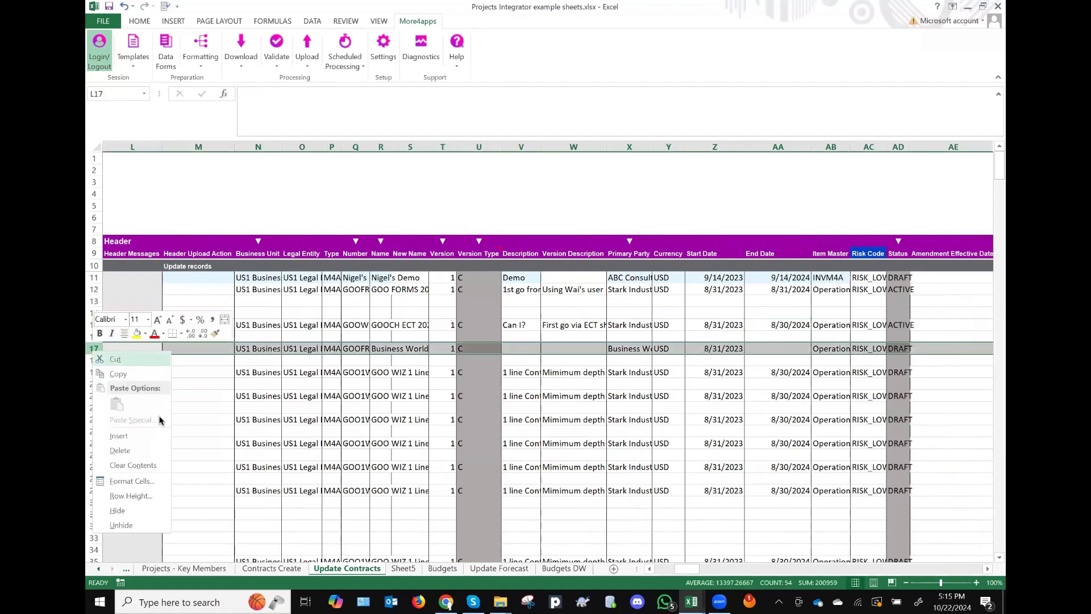
click(145, 441)
click(620, 338)
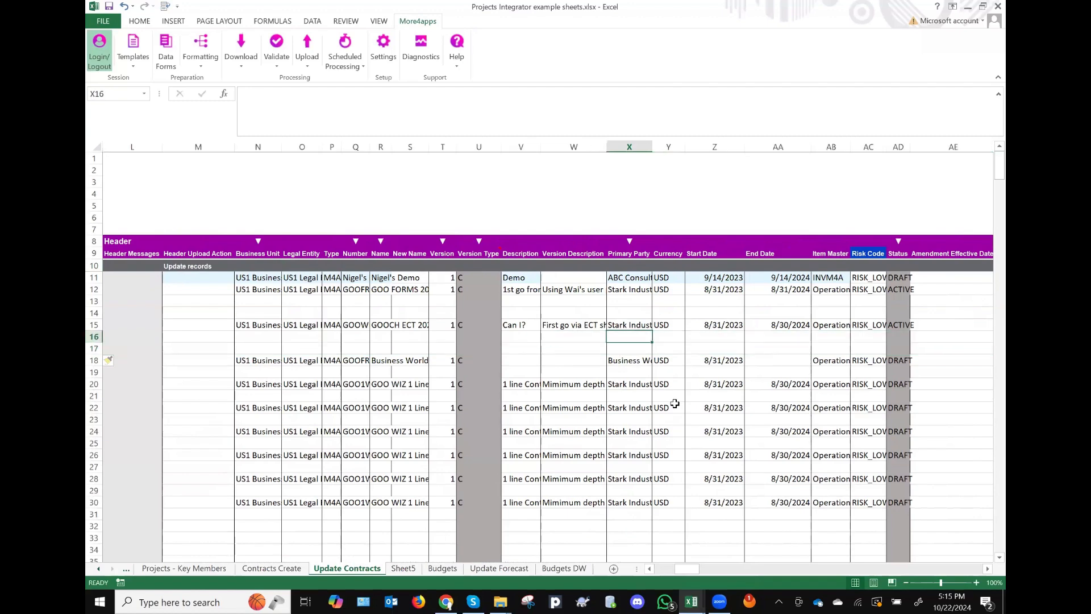
Step: Set the Contract Lines Upload Action in row 16 of the Update Contracts sheet to "Create" for a new contract line
key(Right)
key(Right)
key(Right)
key(Right)
key(Right)
key(Right)
key(Right)
key(Right)
key(Right)
key(Right)
key(Right)
key(Right)
key(Right)
key(Right)
key(Right)
key(Right)
key(Right)
key(Right)
key(Right)
key(Right)
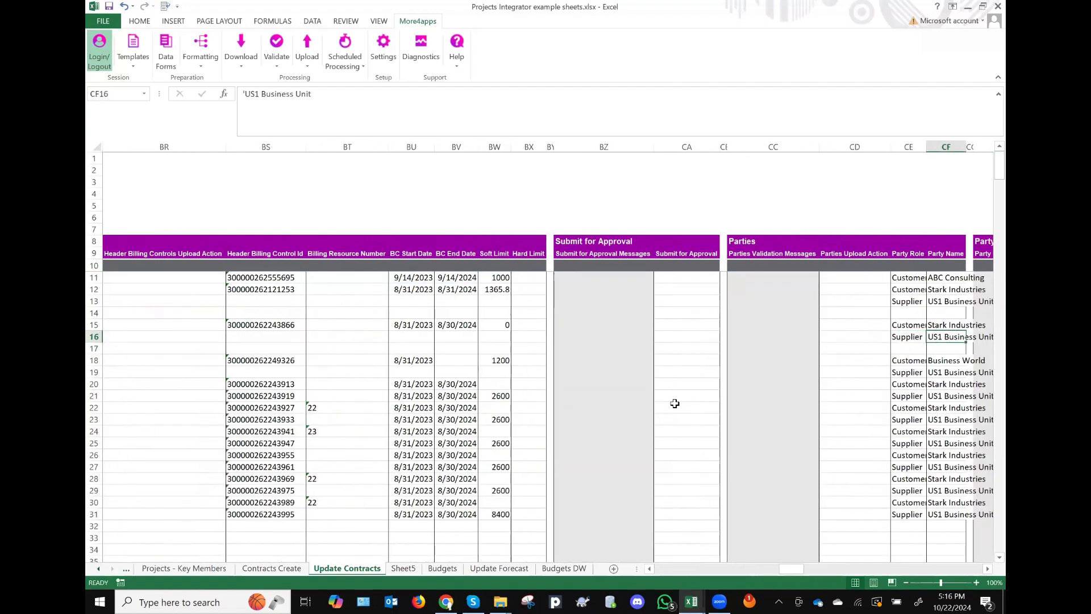
key(Right)
key(Right)
key(Right)
key(Right)
key(Right)
key(Right)
key(Right)
key(Right)
key(Right)
key(Right)
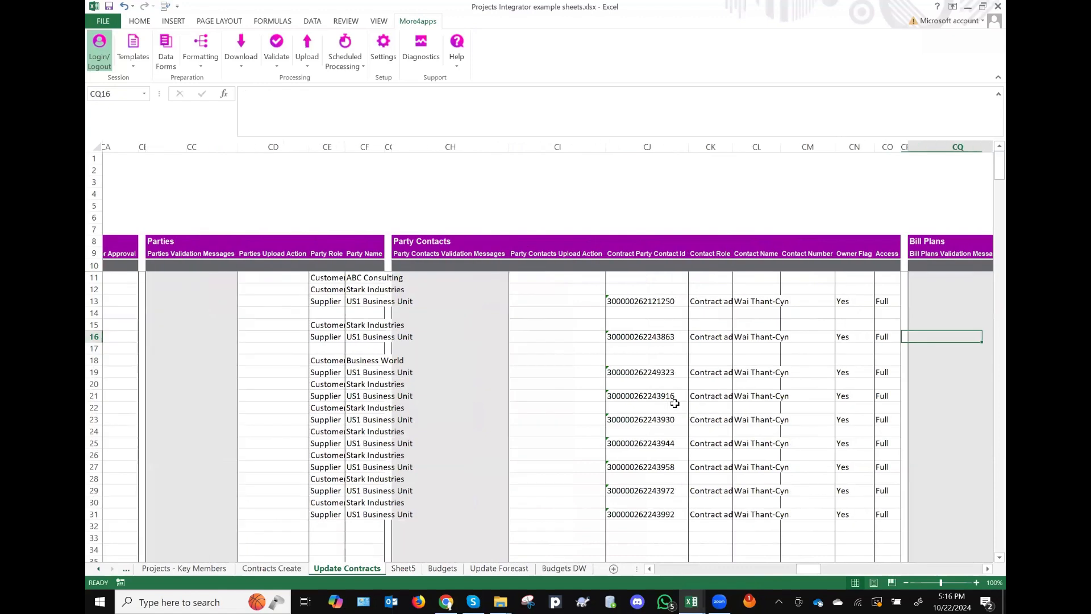
key(Right)
key(Right)
key(Right)
key(Right)
key(Right)
key(Right)
key(Right)
key(Right)
key(Right)
key(Right)
key(Right)
key(Right)
key(Right)
key(Right)
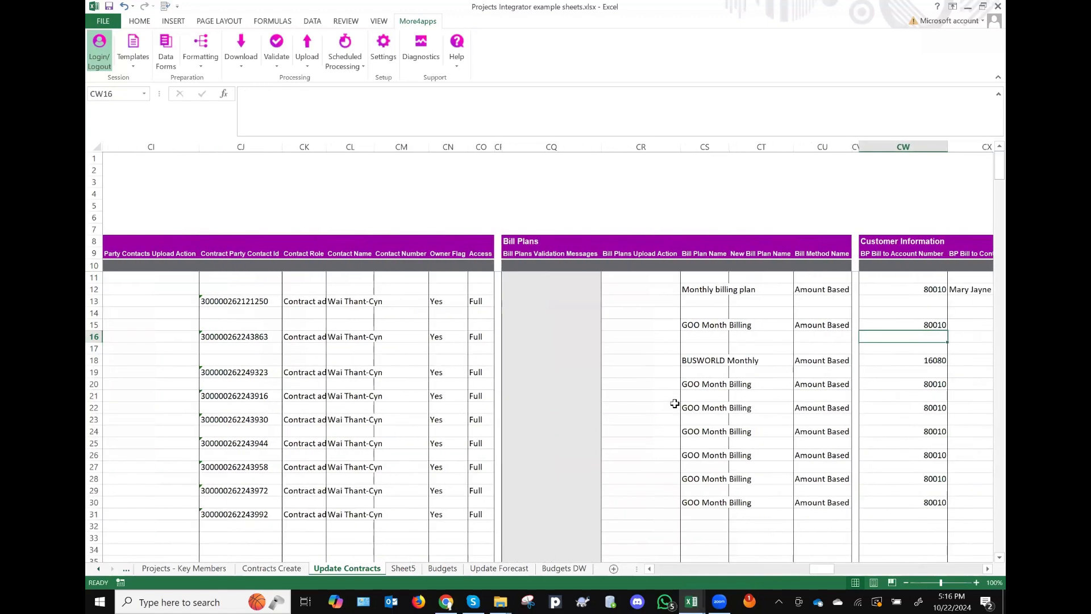
key(Right)
key(Right)
key(Right)
key(Right)
key(Right)
key(Right)
key(Right)
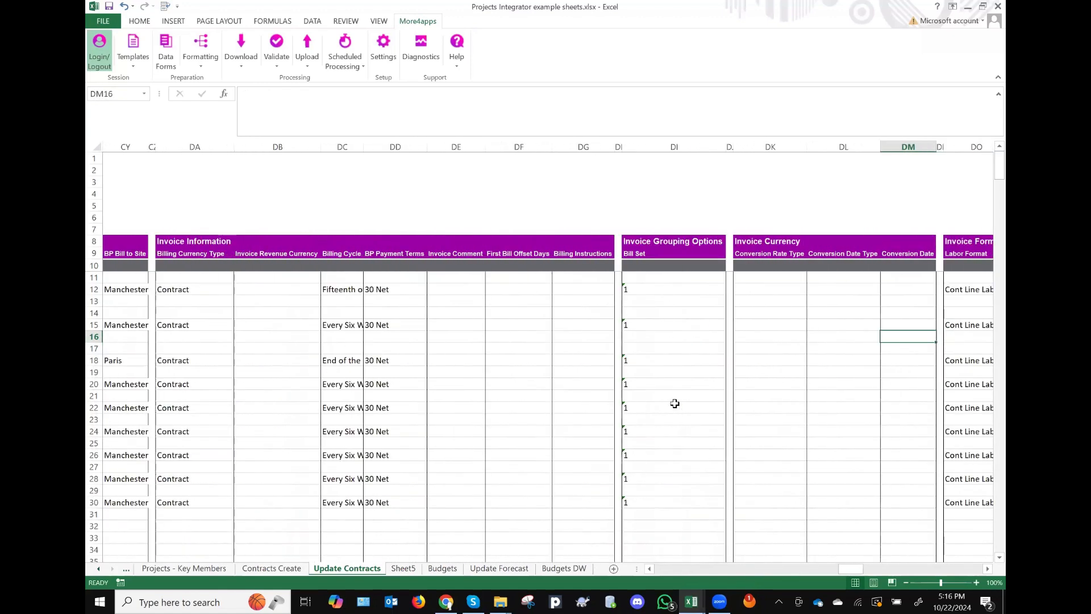
key(Right)
key(Right)
key(Right)
key(Right)
key(Right)
key(Right)
key(Right)
key(Right)
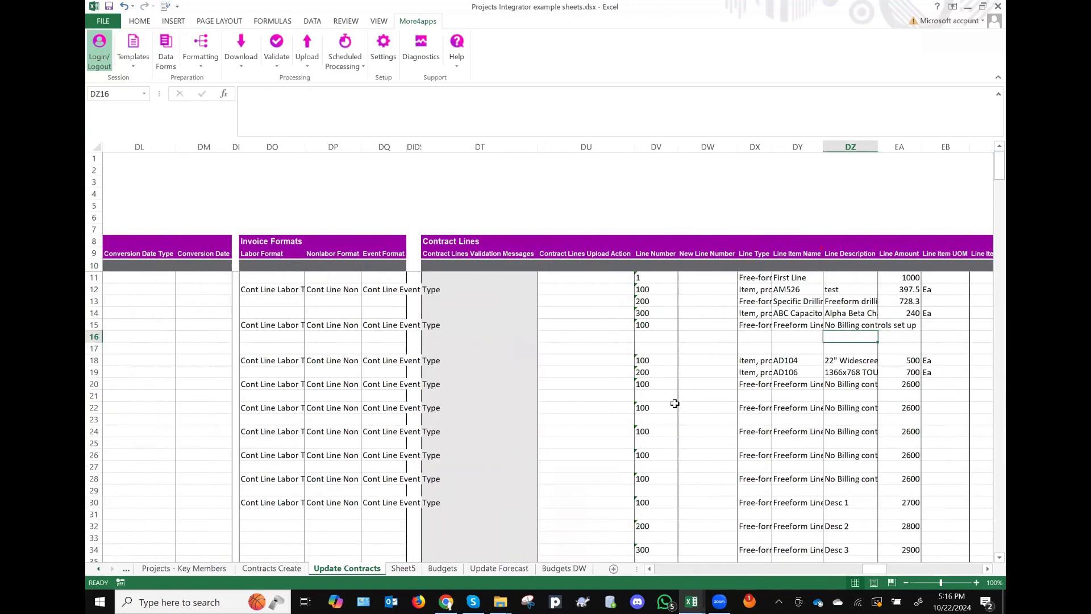
key(Left)
text(C)
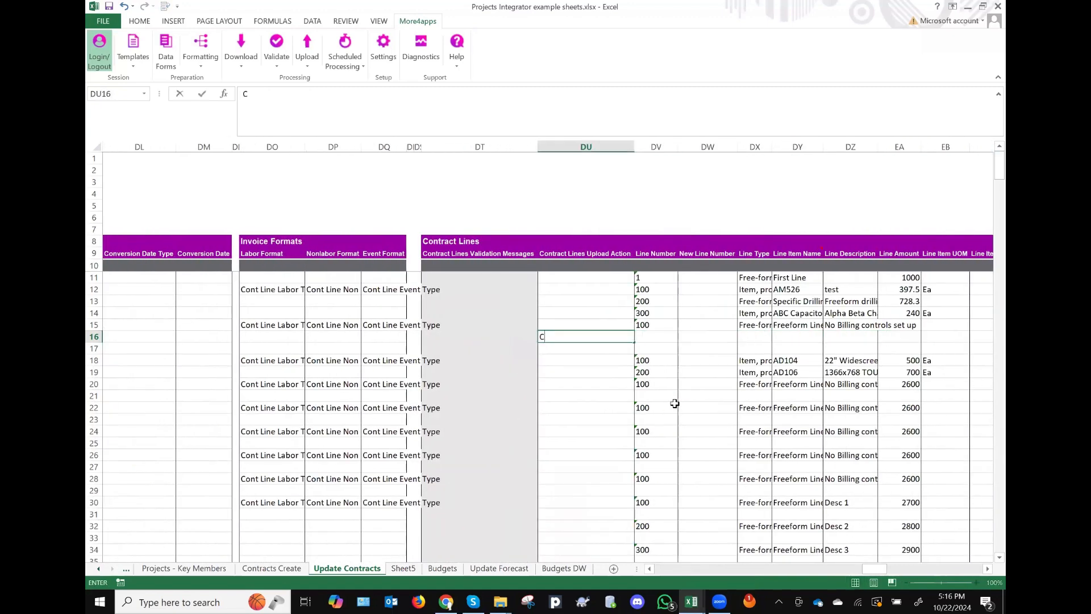
text(reate)
key(Tab)
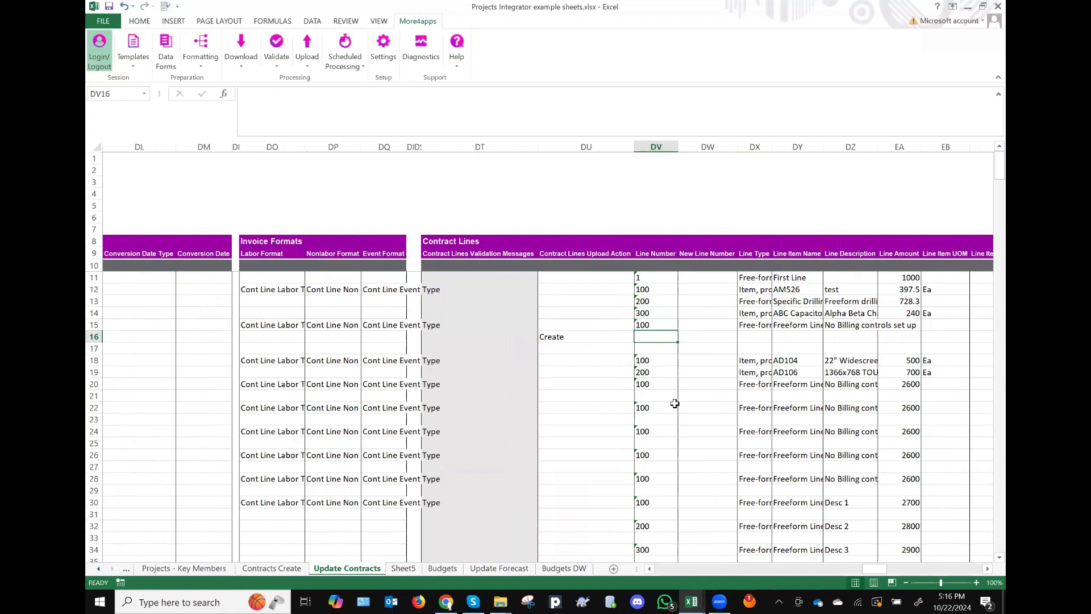
Step: Examine the Line Type and Line Item Name of the existing contract lines in rows 14 and 15
key(Right)
key(Right)
key(Right)
key(Up)
key(Left)
key(Up)
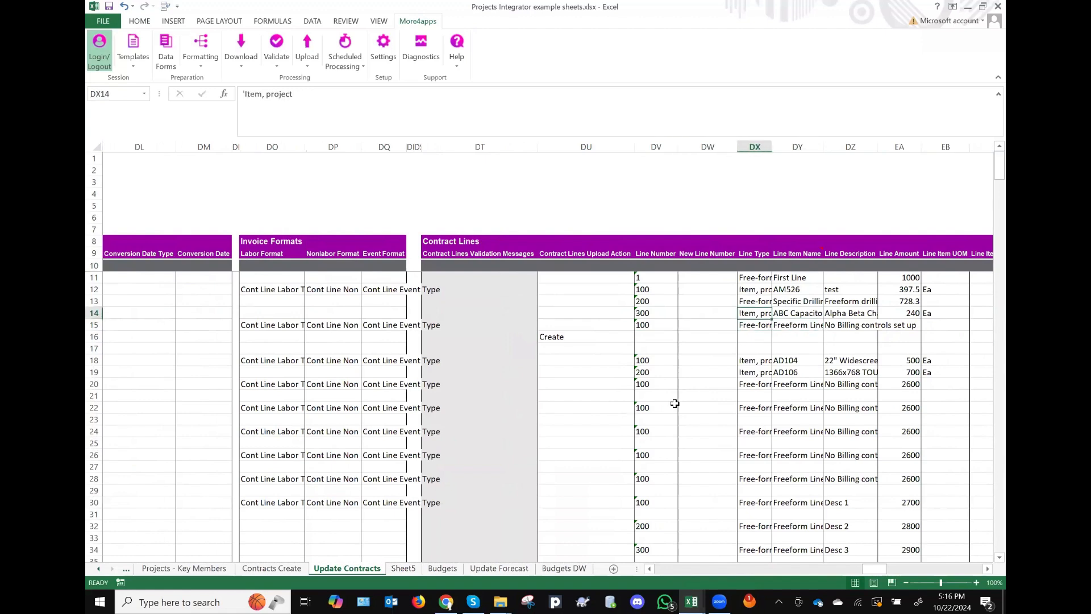
key(Right)
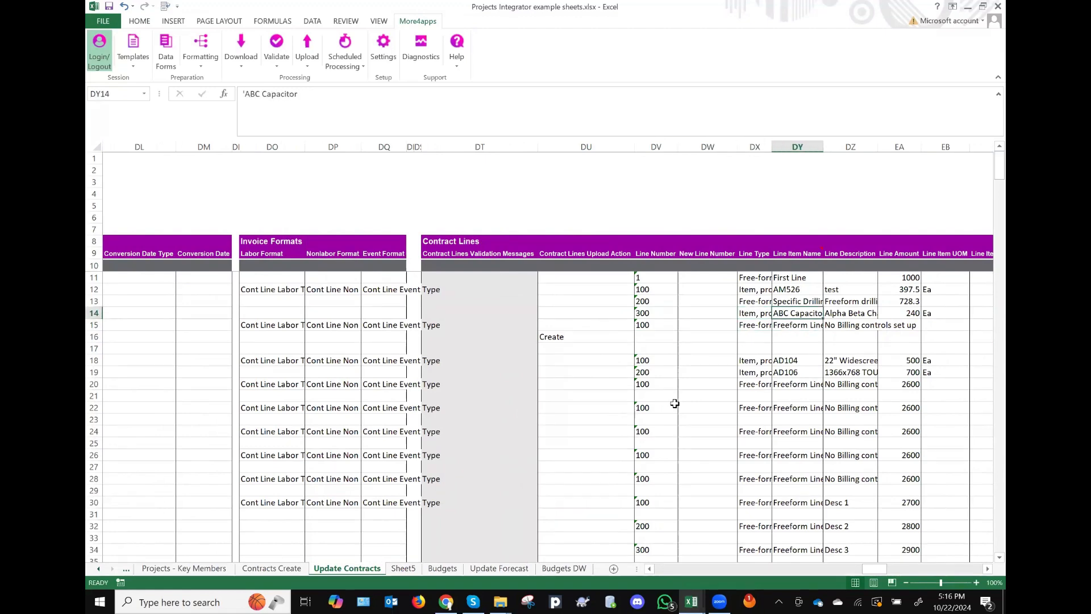
key(Left)
key(Down)
key(Down)
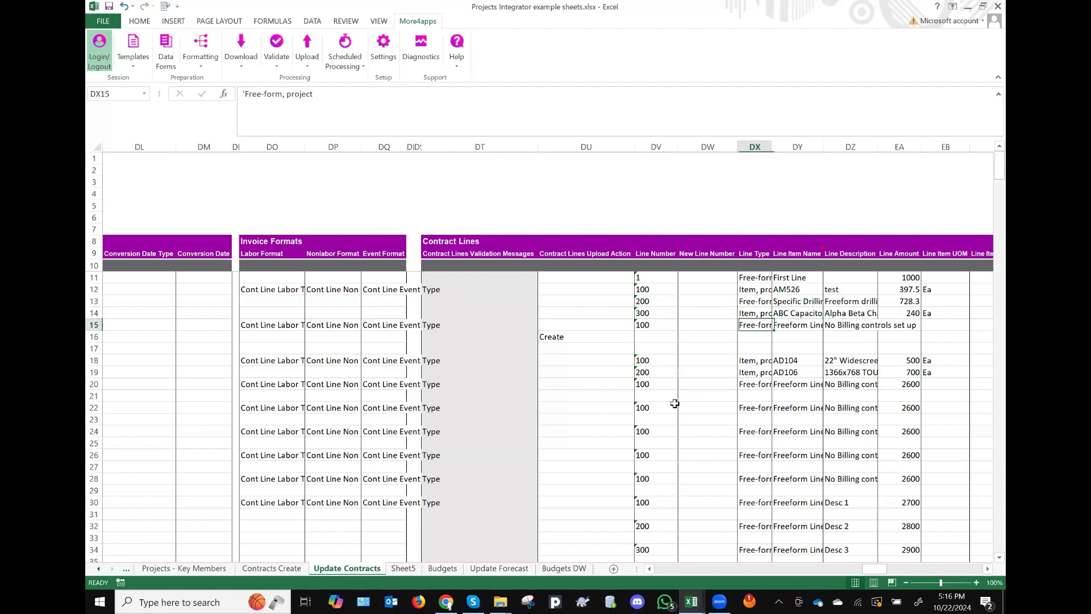
Step: Set the Contract Lines Upload Action of line 100 in row 15 to "Update" and select that line's Line Item Name
key(Left)
key(Left)
key(Left)
key(Up)
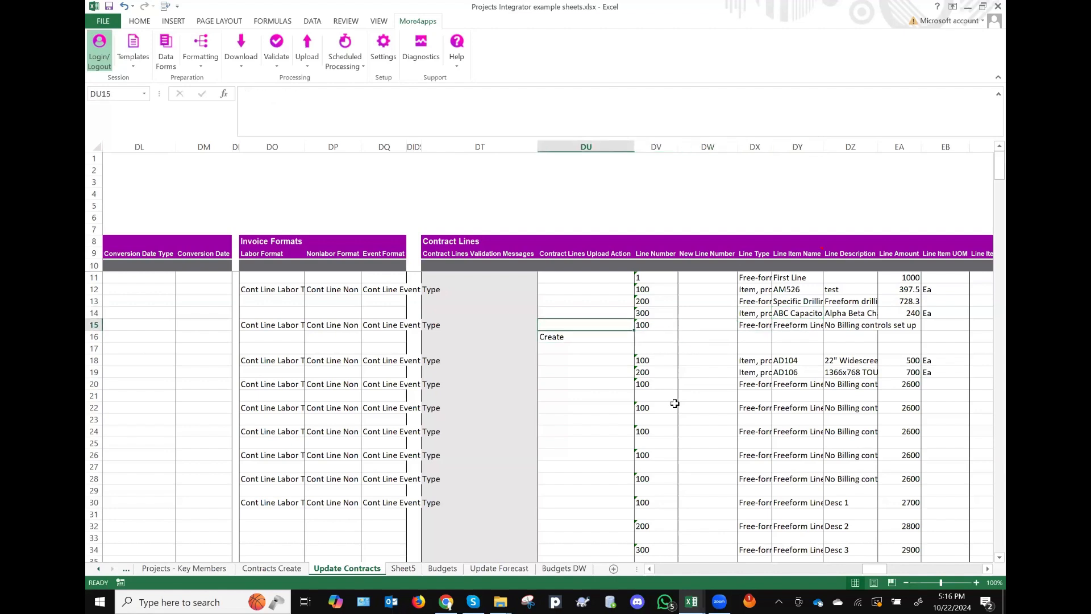
text(Update)
key(Right)
key(Right)
key(Right)
key(Right)
key(Right)
key(Right)
key(Right)
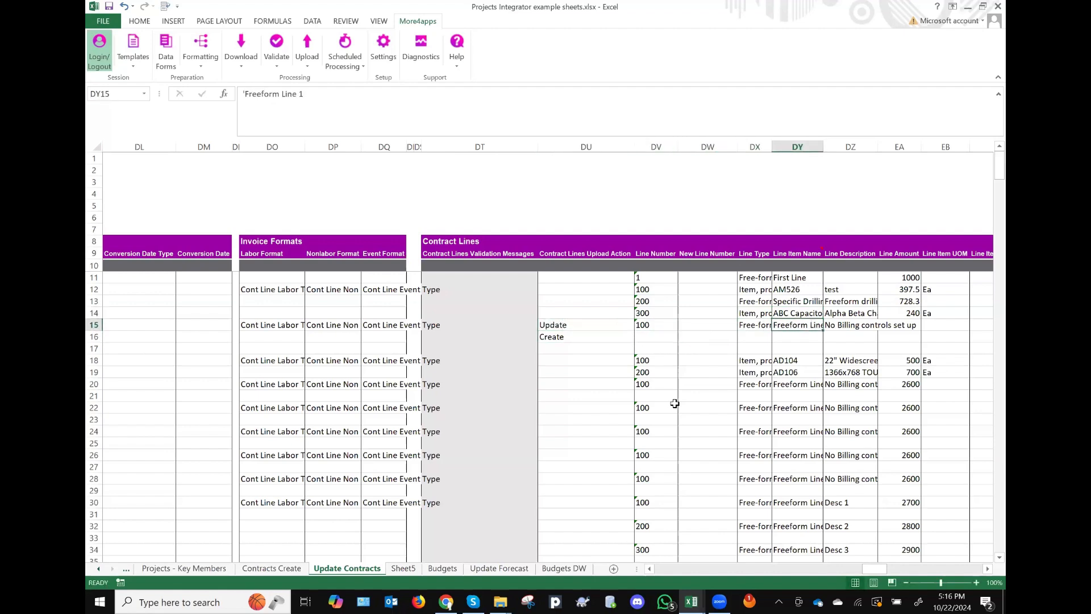
Step: Set the Contract Lines Upload Action for contract line 300 in row 14 to Update
key(Left)
key(Up)
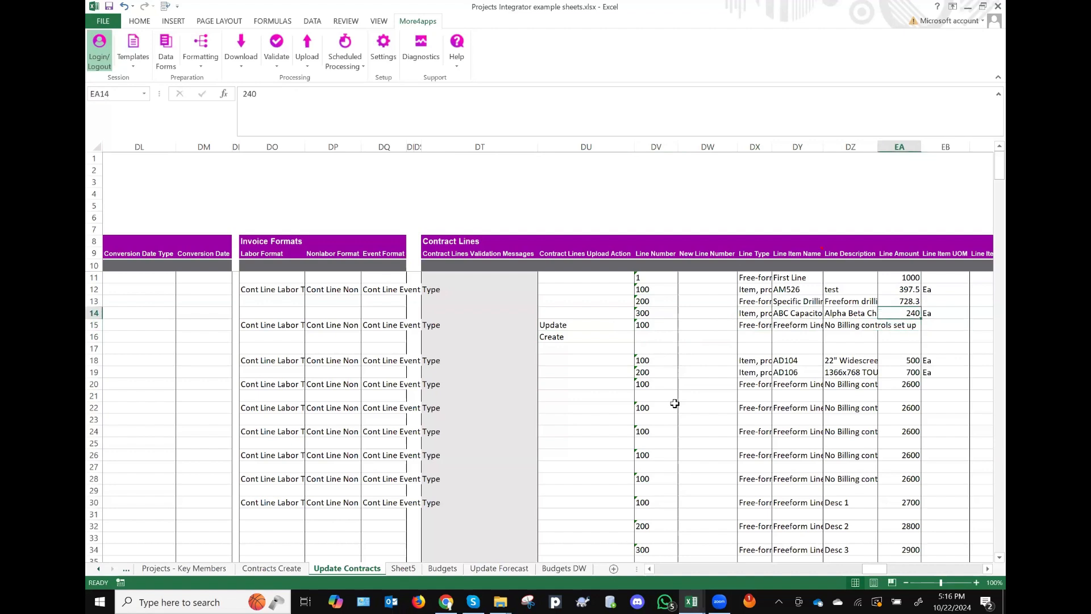
key(Left)
key(Left)
key(Left)
key(Left)
key(Left)
key(Left)
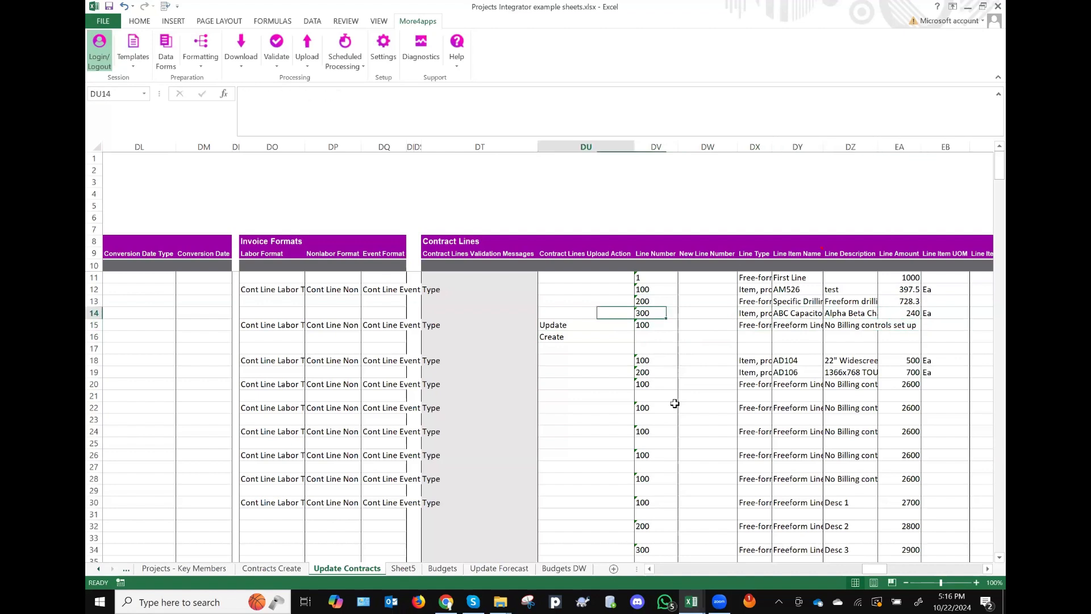
text(Update)
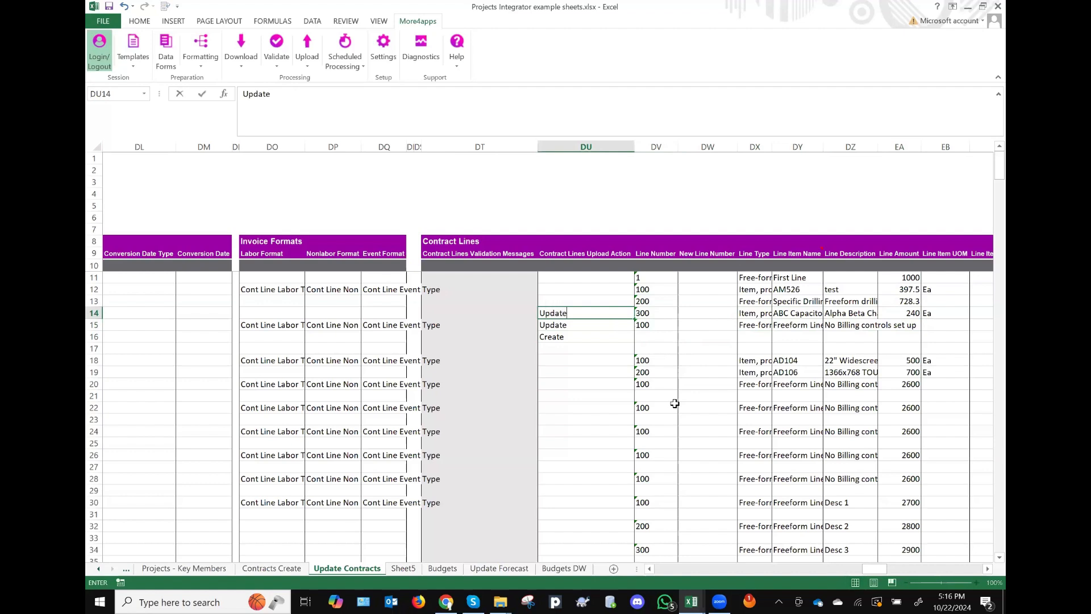
key(Return)
Step: Clear the upload actions in DU15:DU16 and set the default-values row of Contract Lines Upload Action to Update
key(shift+Down)
key(Delete)
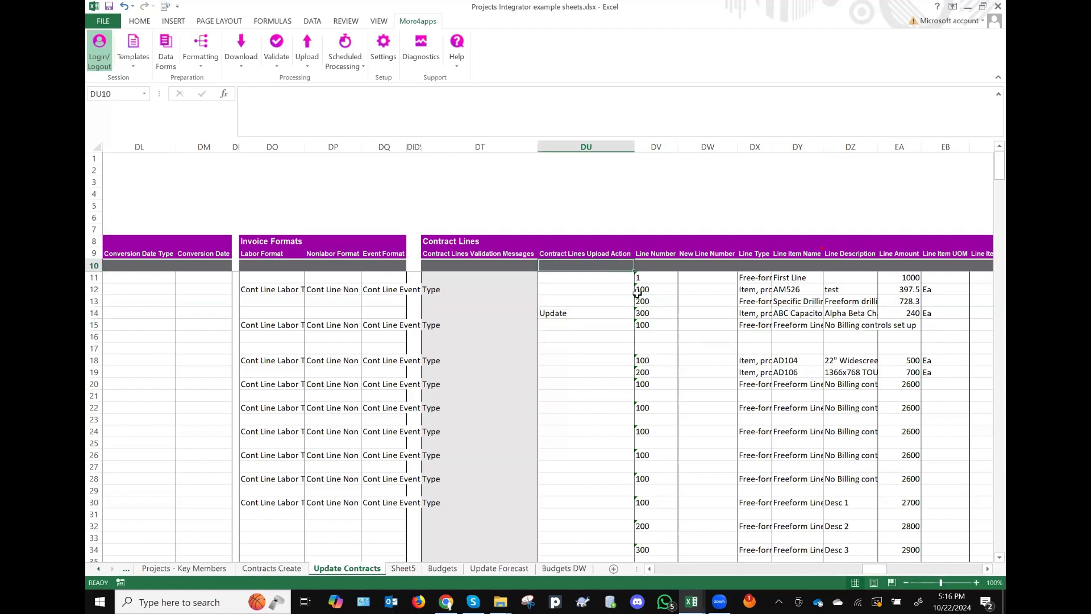
text(Update)
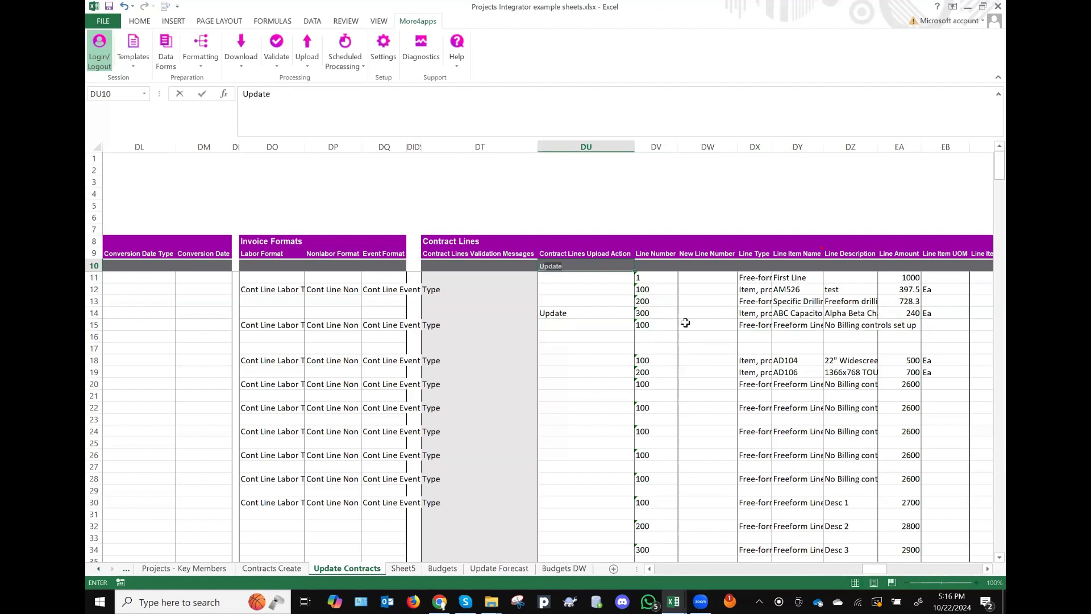
key(Tab)
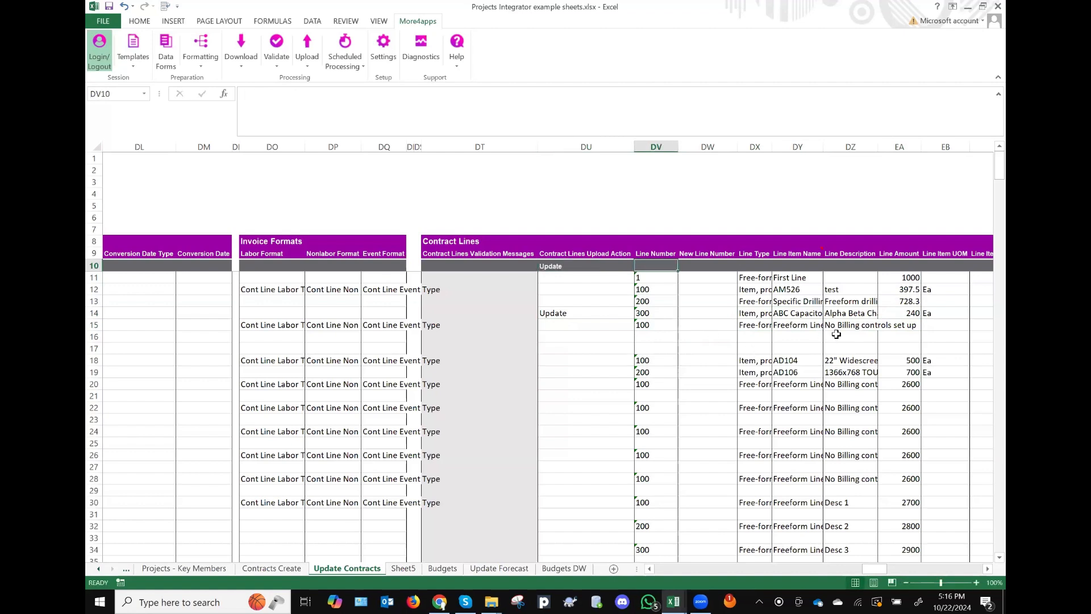
Step: Set the Line Amount to 400 for the AM526 line in row 12 and 750 for the freeform line in row 13
click(908, 291)
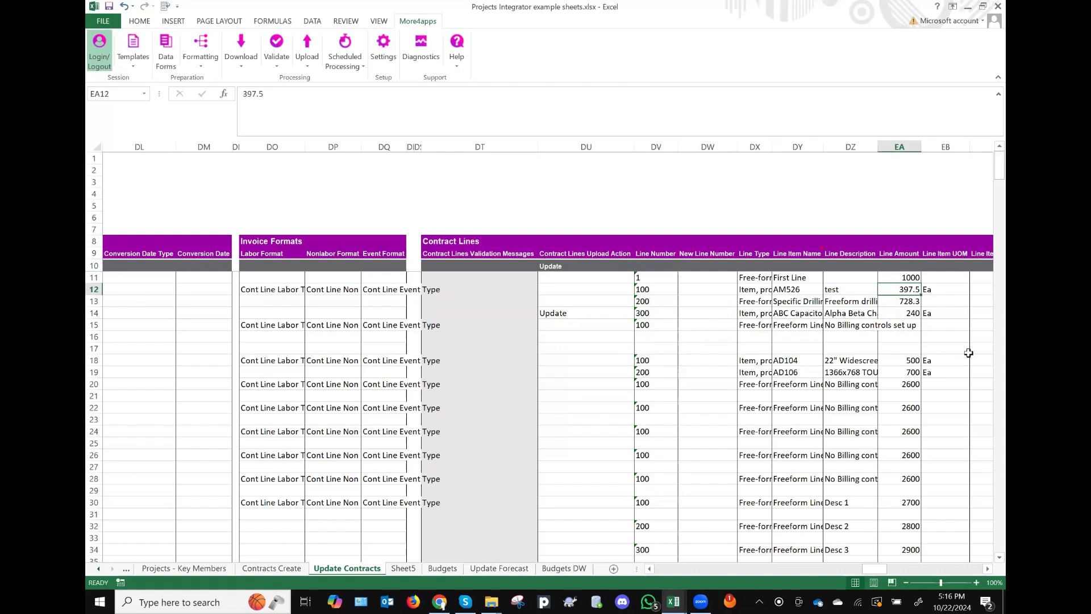
text(400)
key(Return)
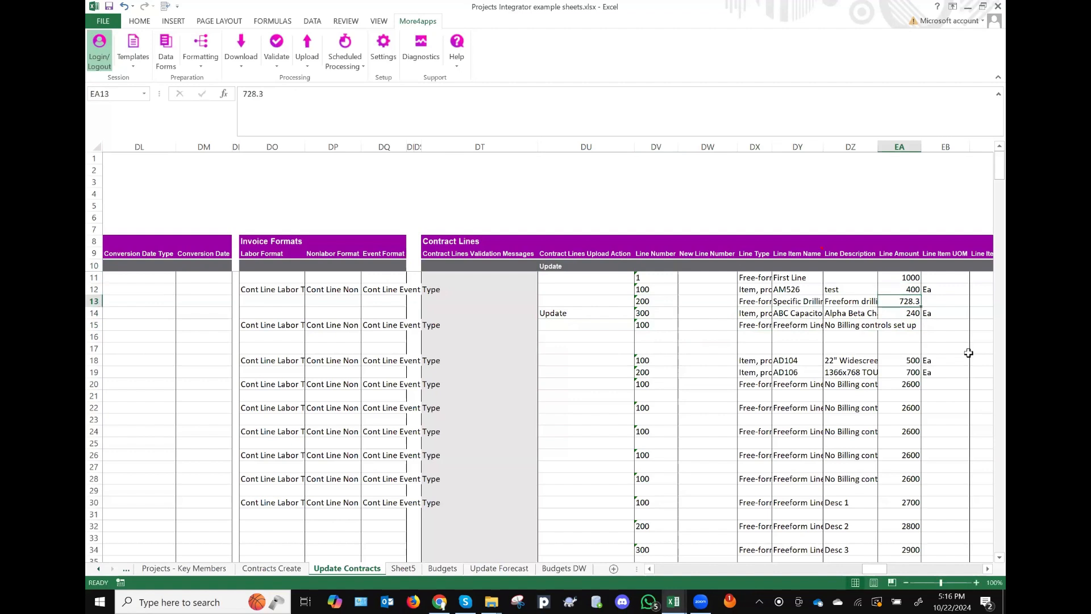
text(750)
key(Return)
key(Return)
key(Return)
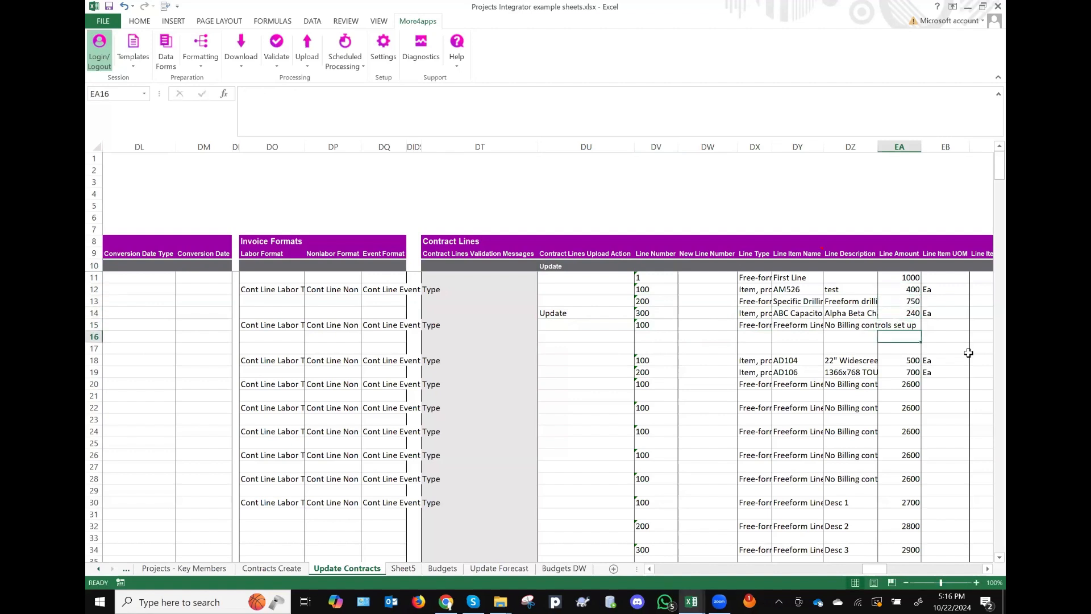
Step: Select Business Unit cells N12:N25 in the header section, run Upload Selected for those contracts and dismiss the completion notice
scroll(968, 353, right, 5)
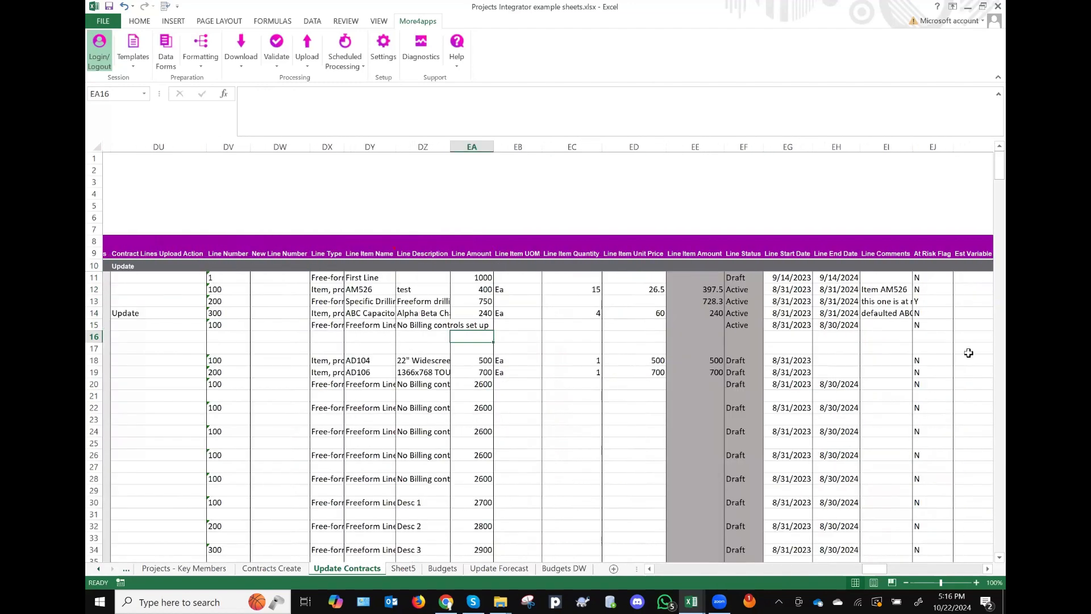
scroll(968, 352, right, 6)
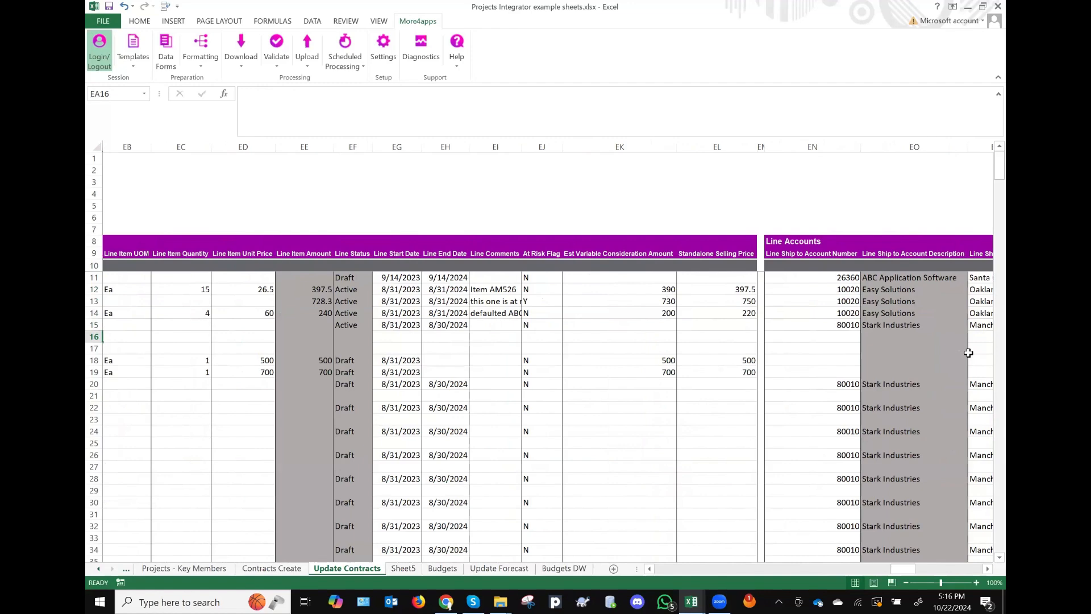
key(Home)
scroll(940, 360, right, 4)
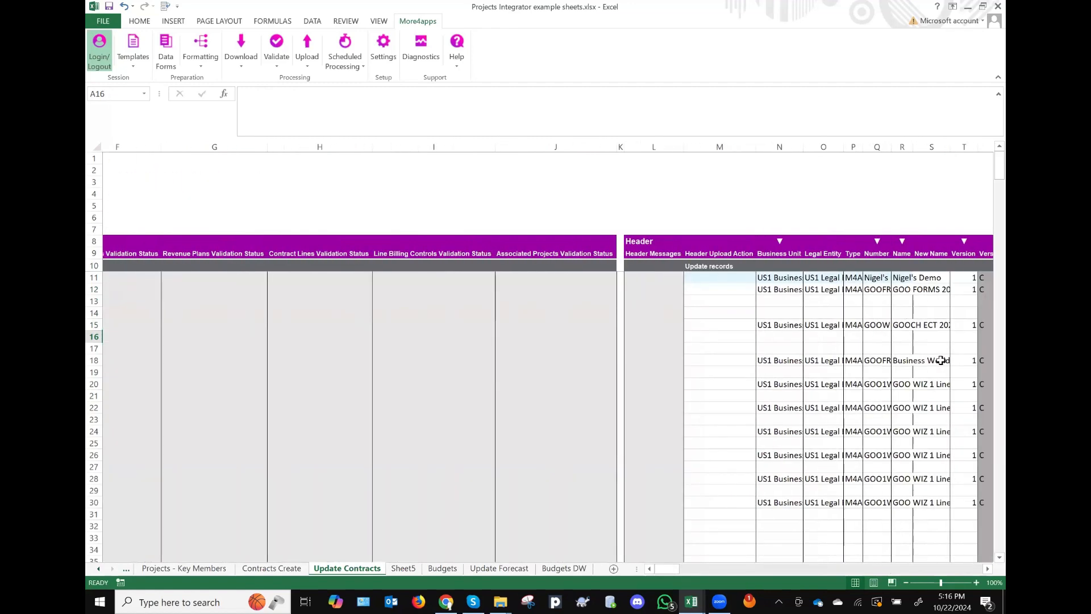
scroll(941, 361, right, 2)
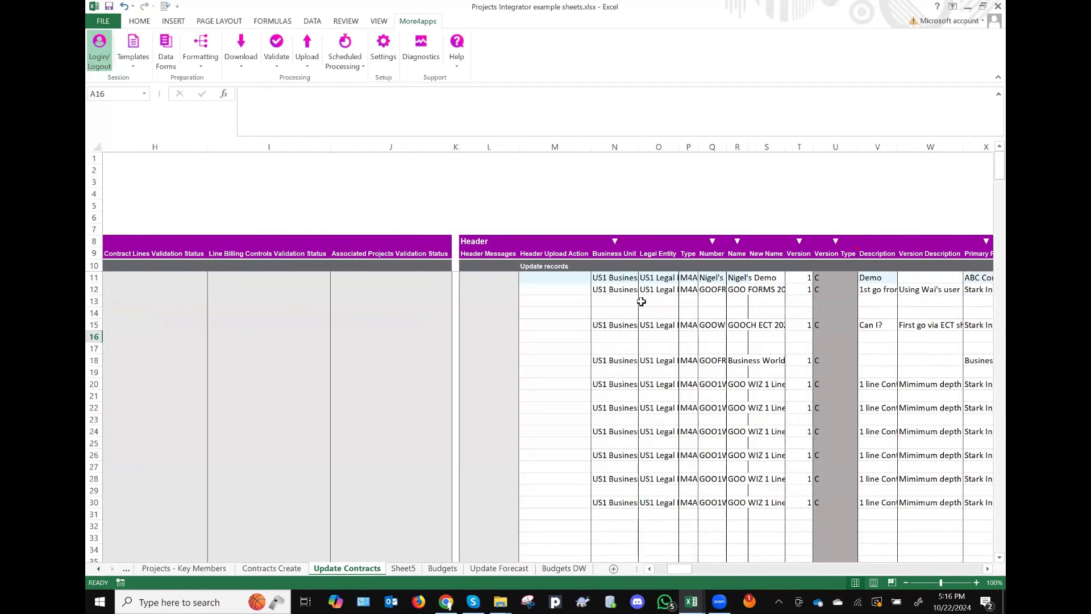
drag(620, 289, 625, 443)
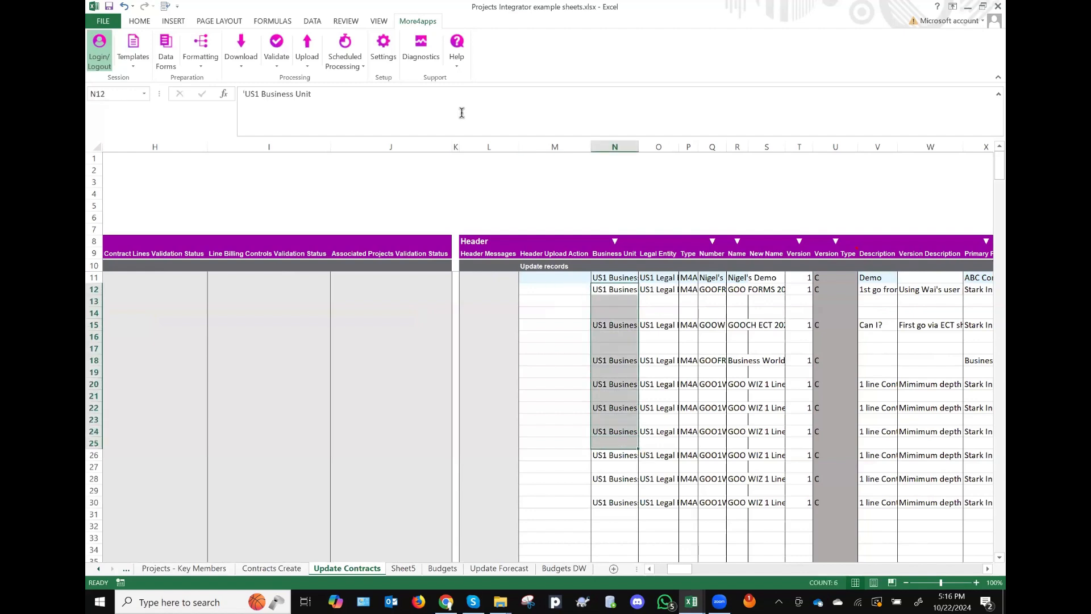
click(311, 60)
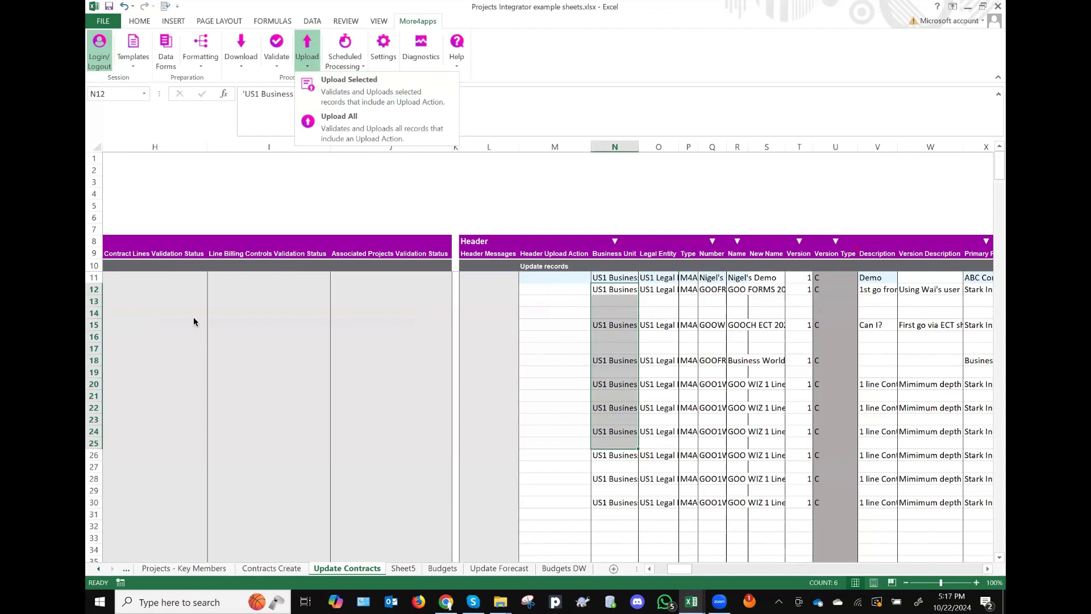
click(349, 93)
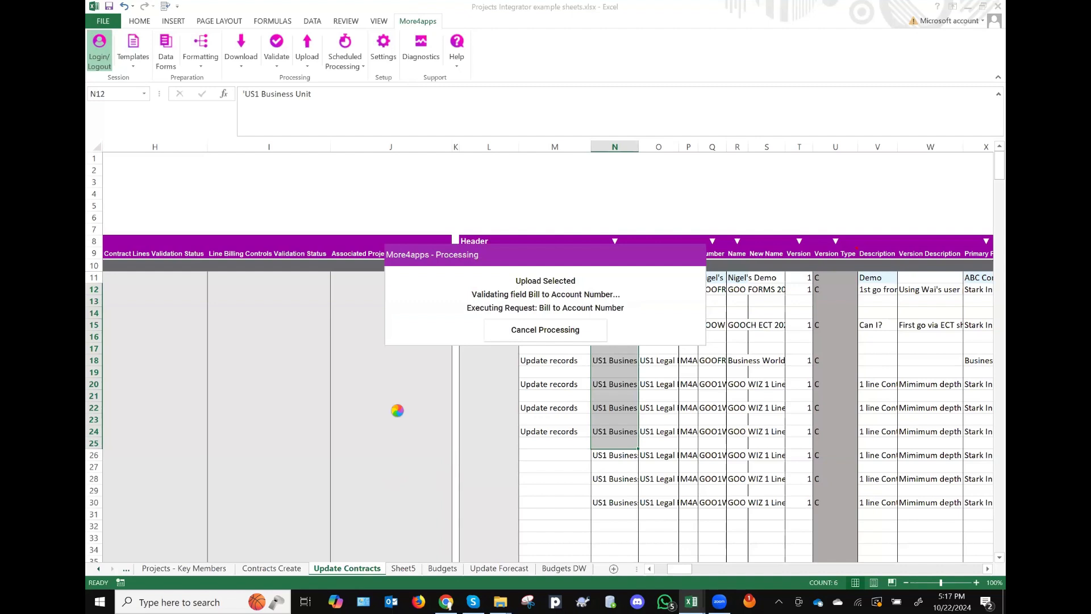
drag(565, 251, 280, 299)
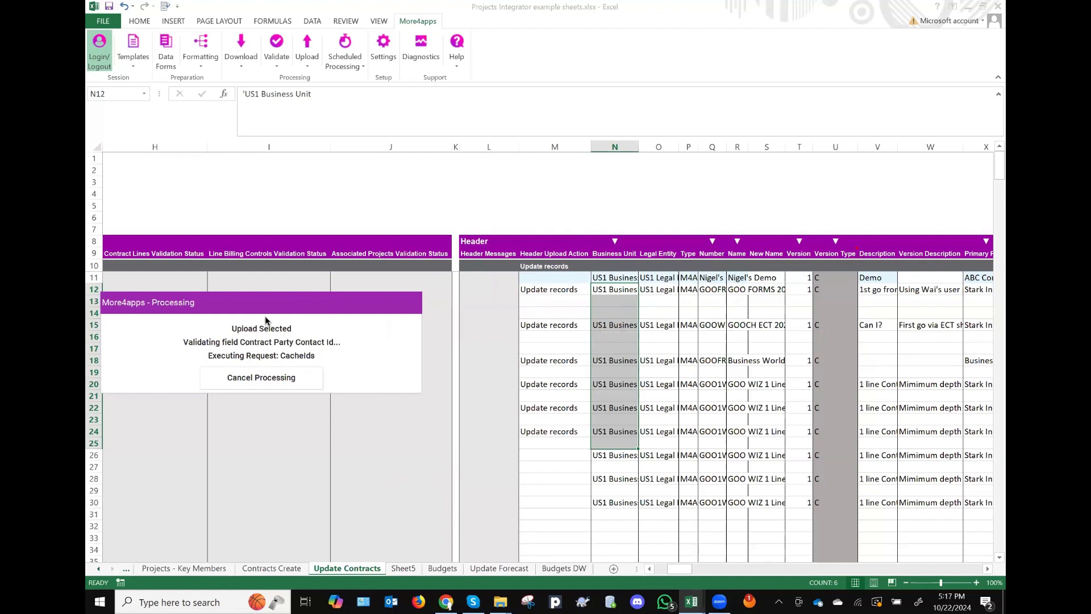
drag(257, 308, 449, 307)
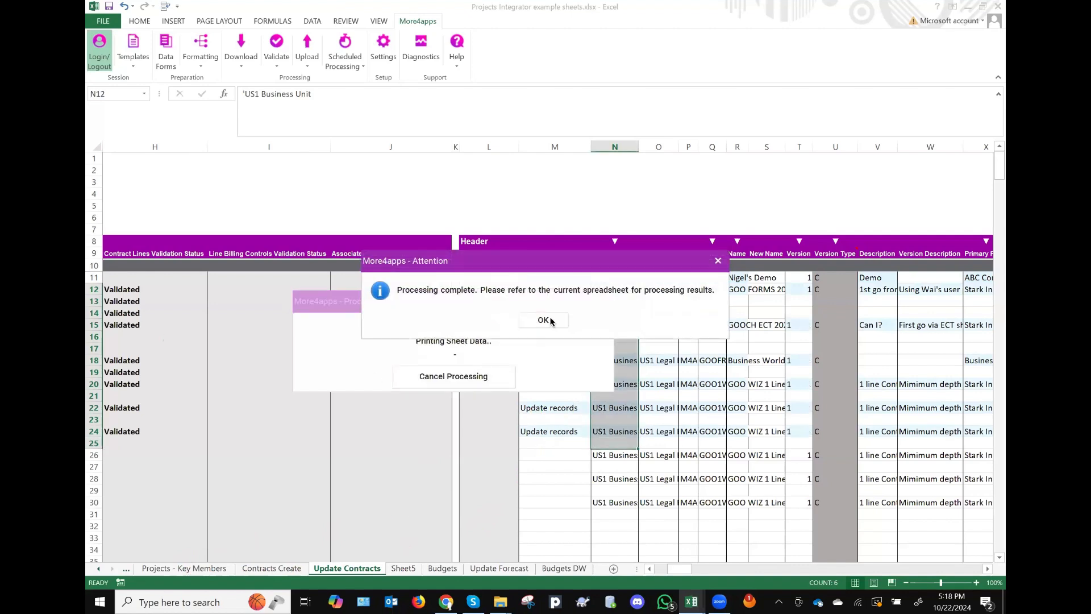
click(543, 320)
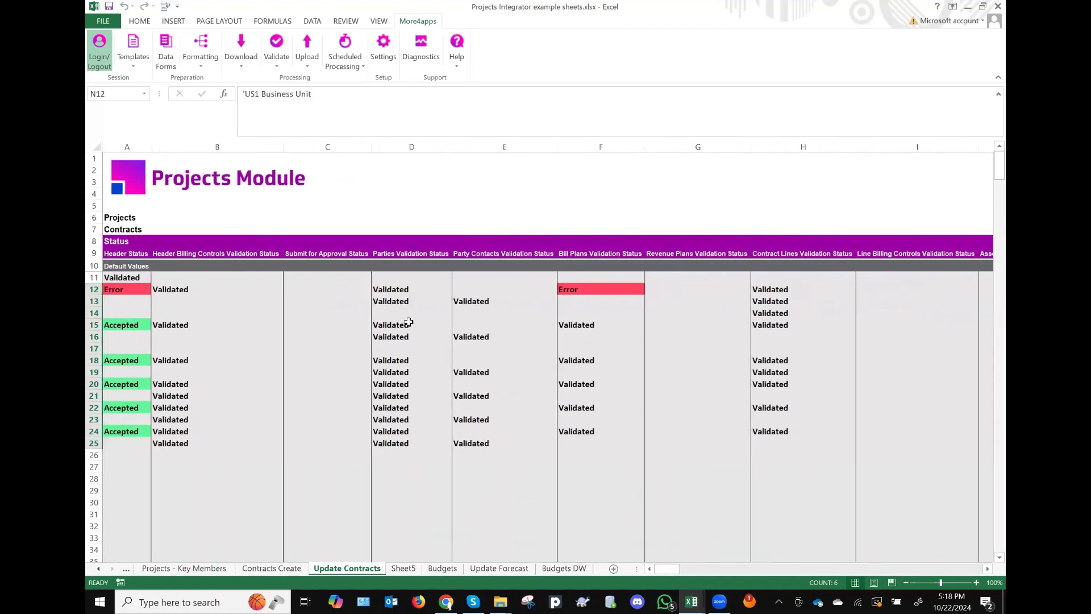
Step: Check row 12's Bill Plans validation status, and examine the header dates, bill plan and contract lines on the Contracts Create sheet
click(601, 290)
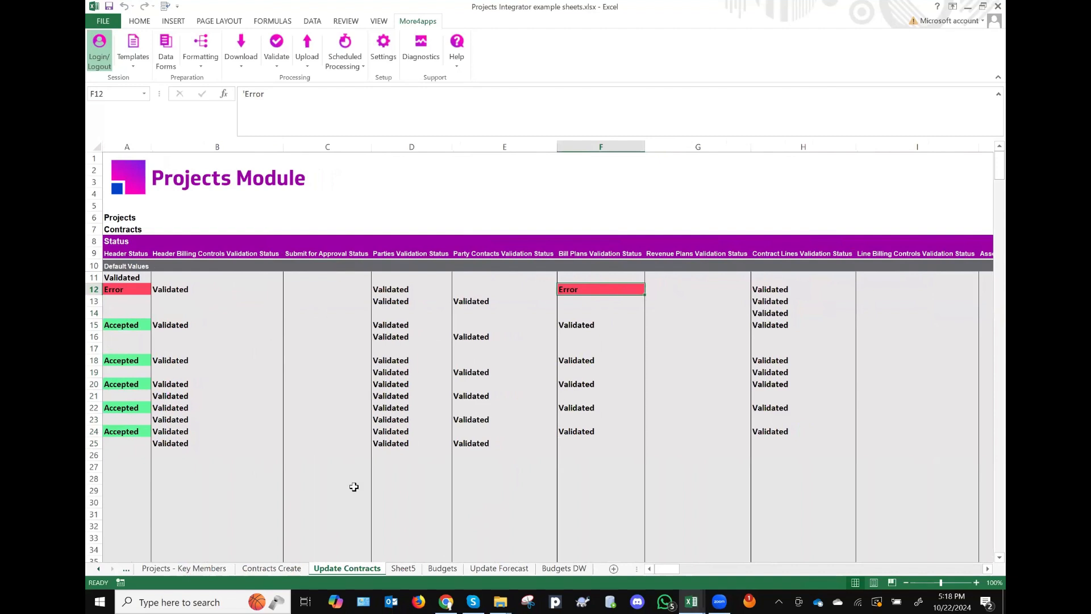
click(282, 569)
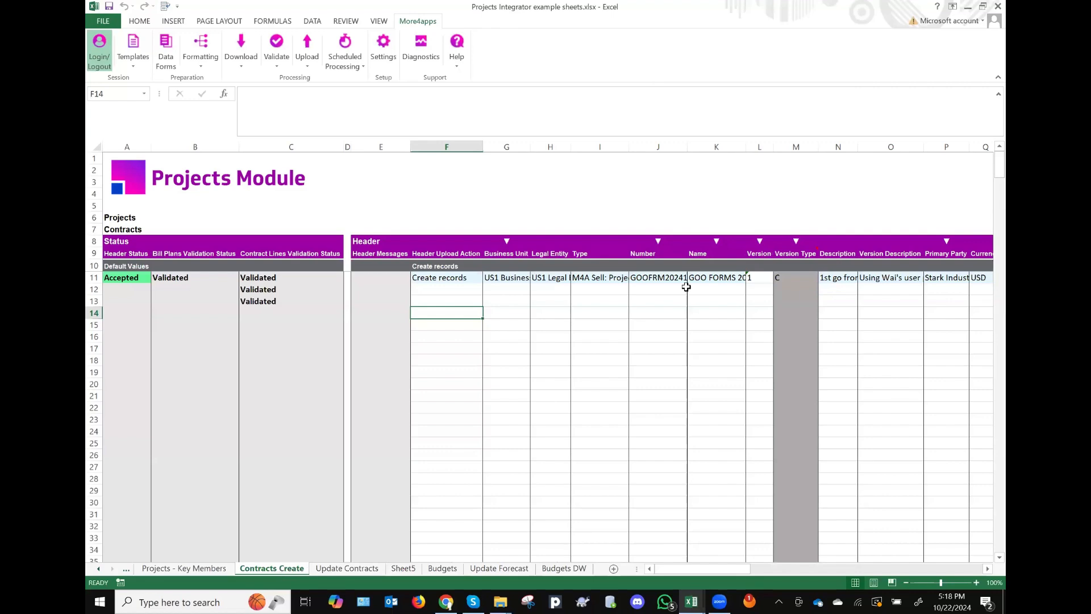
scroll(685, 286, right, 6)
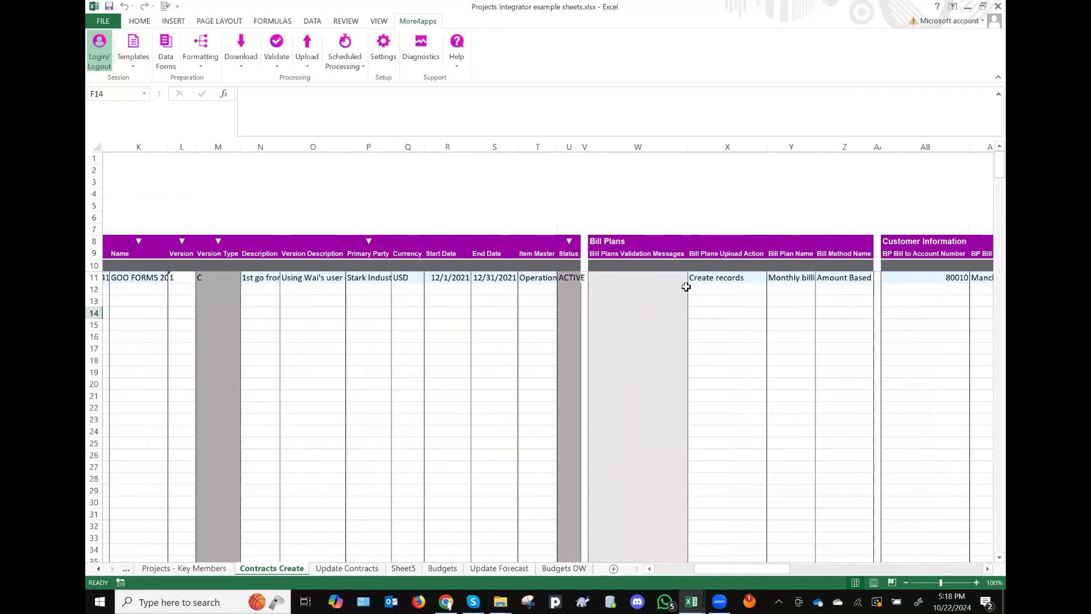
scroll(685, 287, right, 6)
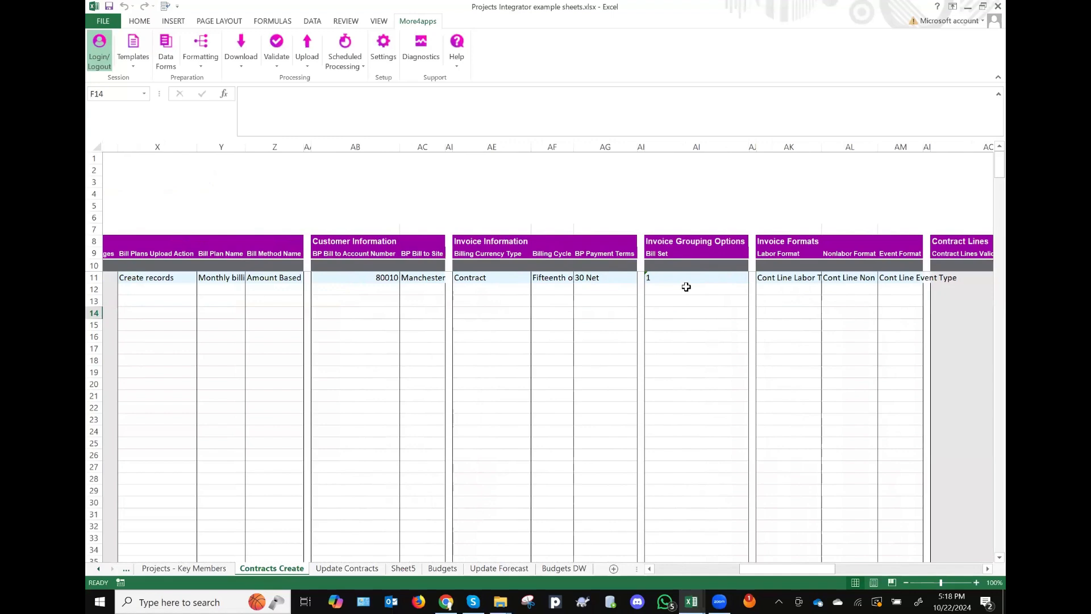
scroll(686, 287, right, 6)
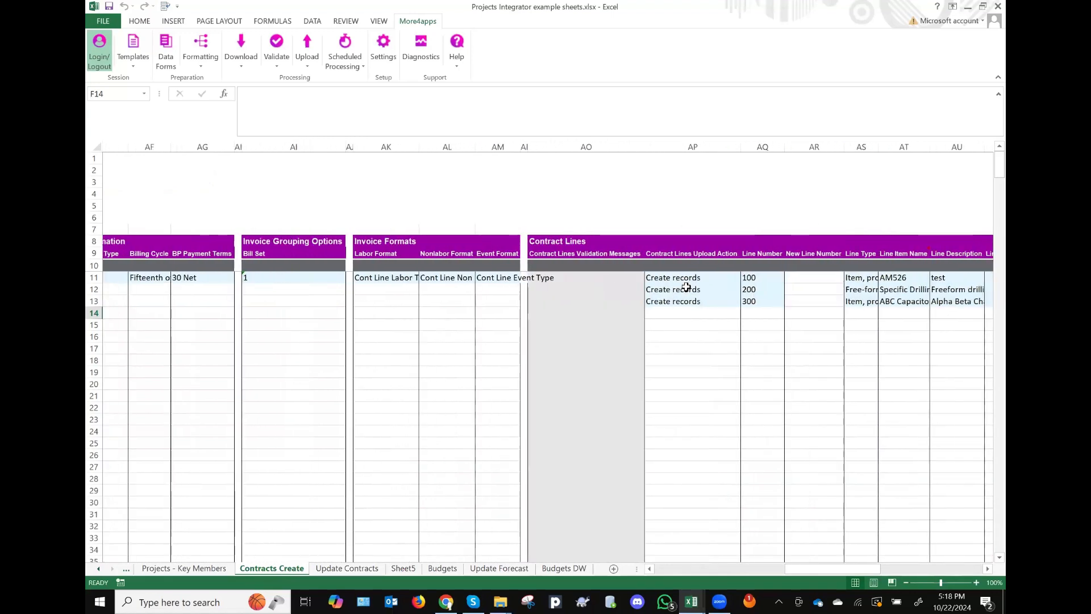
scroll(685, 287, left, 8)
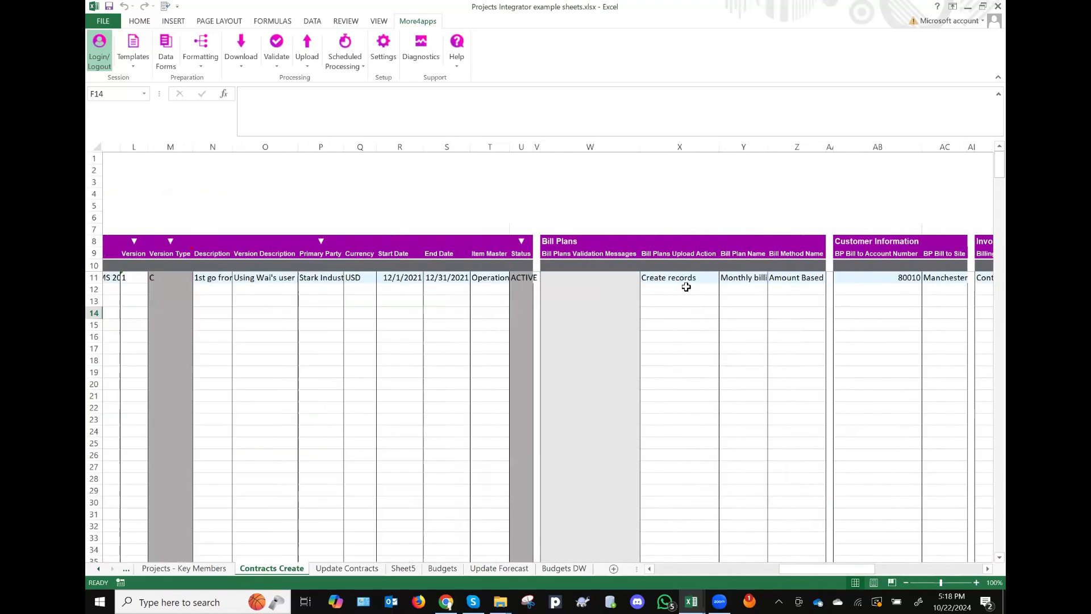
scroll(686, 287, left, 4)
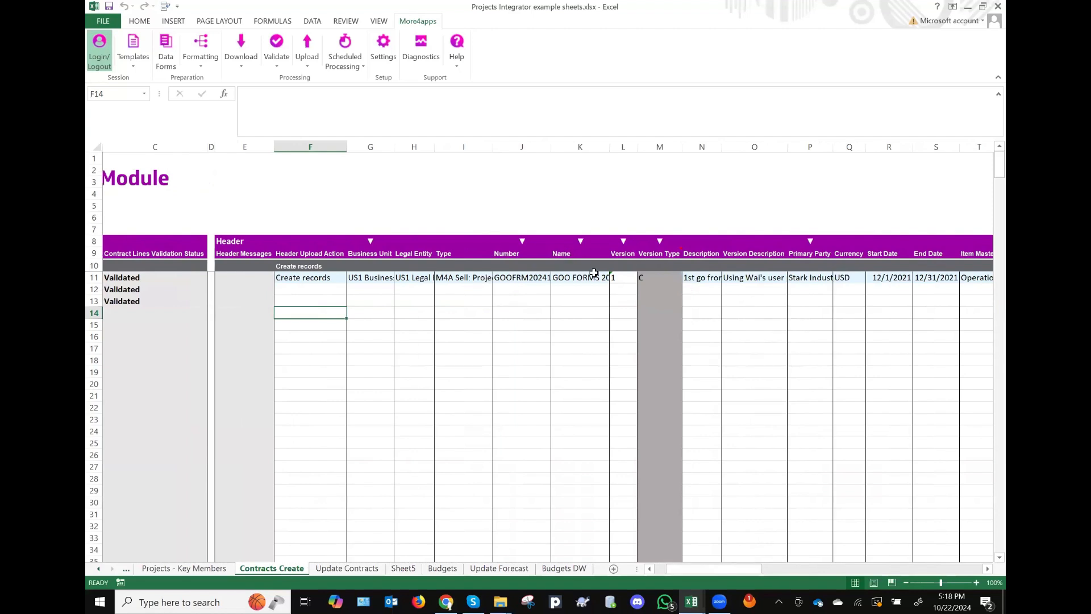
click(887, 278)
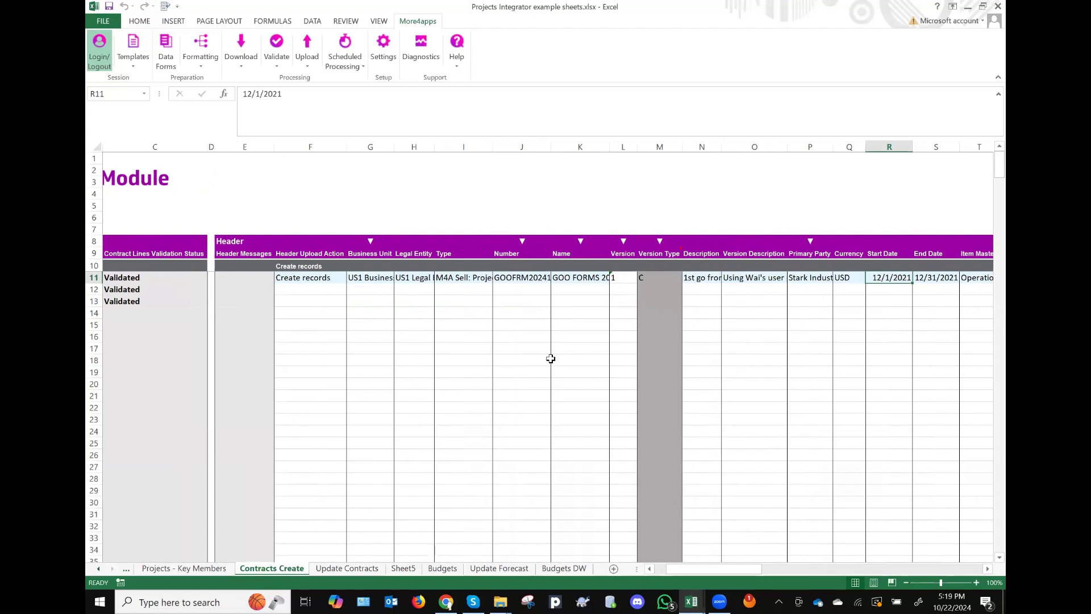
Step: Go to the Update Projects sheet among the earlier worksheets in the workbook
click(97, 569)
click(98, 568)
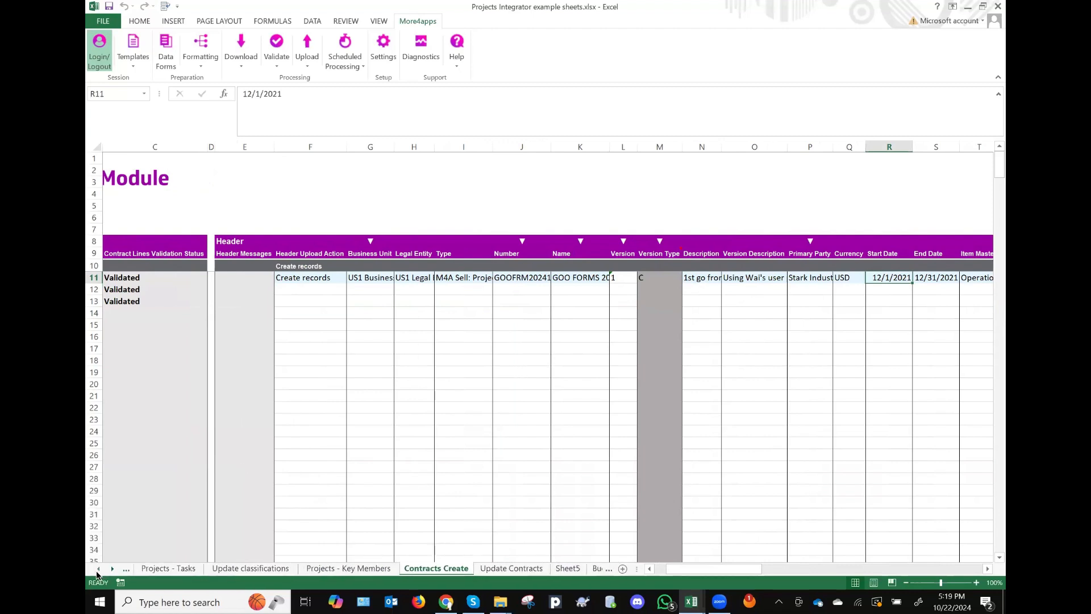
click(98, 569)
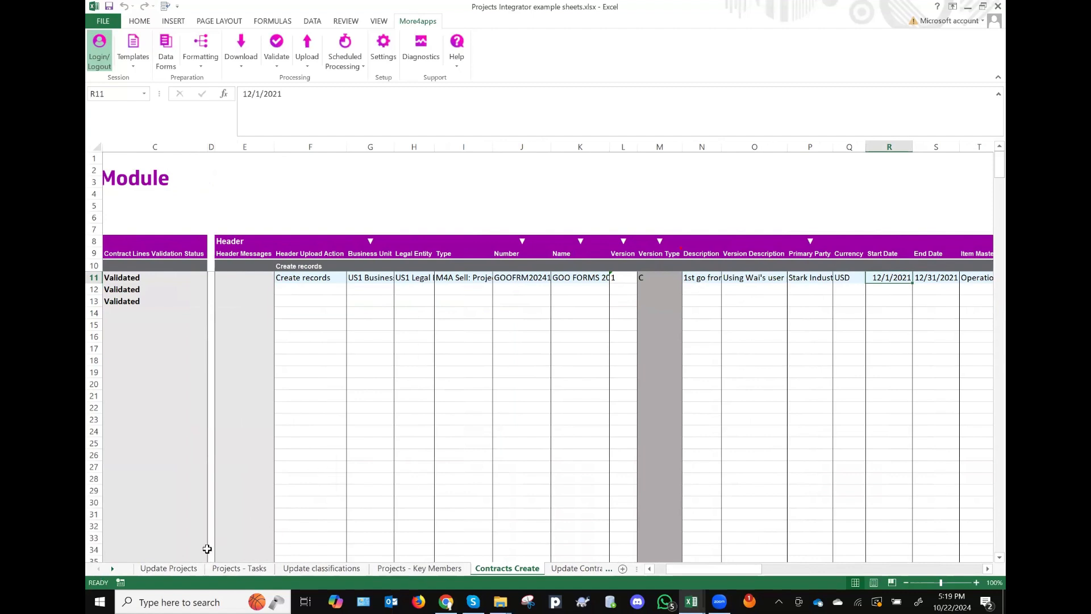
click(169, 568)
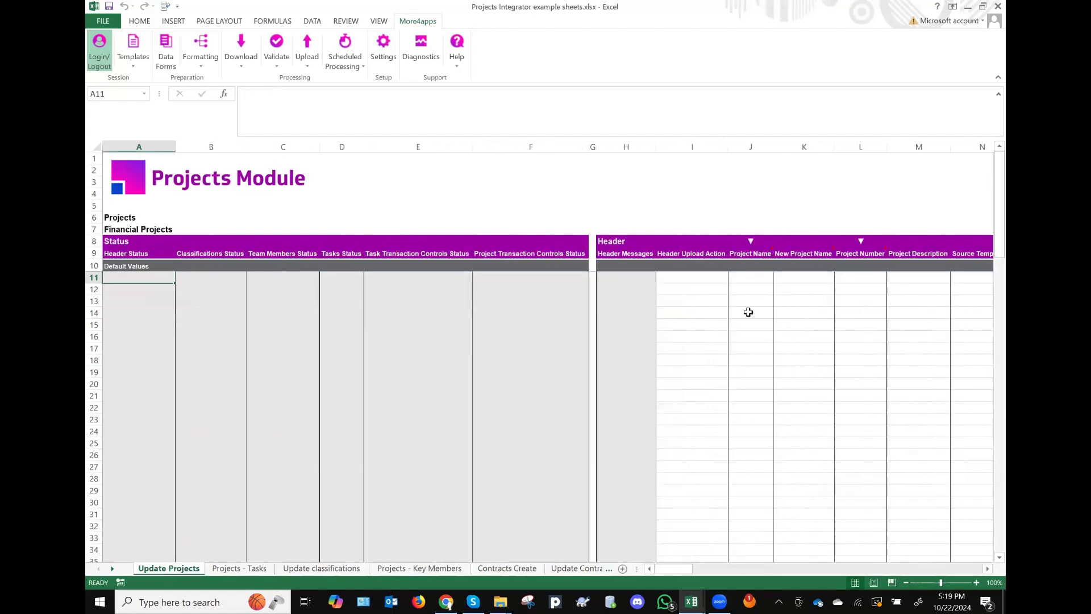
Step: Enter the wildcard value ED-% as the Project Name in row 11 of the header section
click(763, 280)
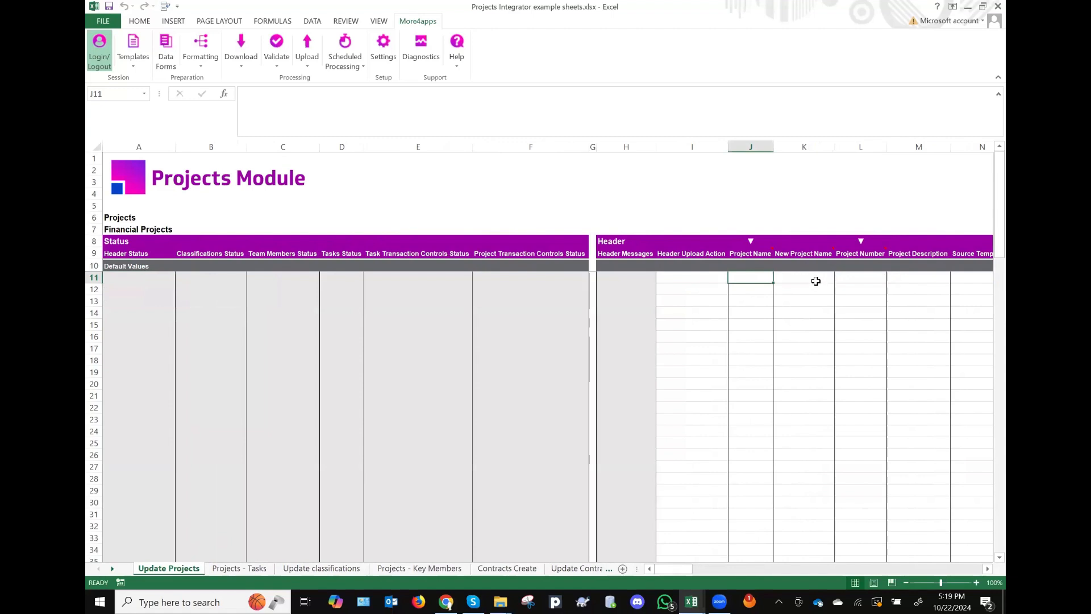
click(816, 281)
key(Left)
text(ED-$)
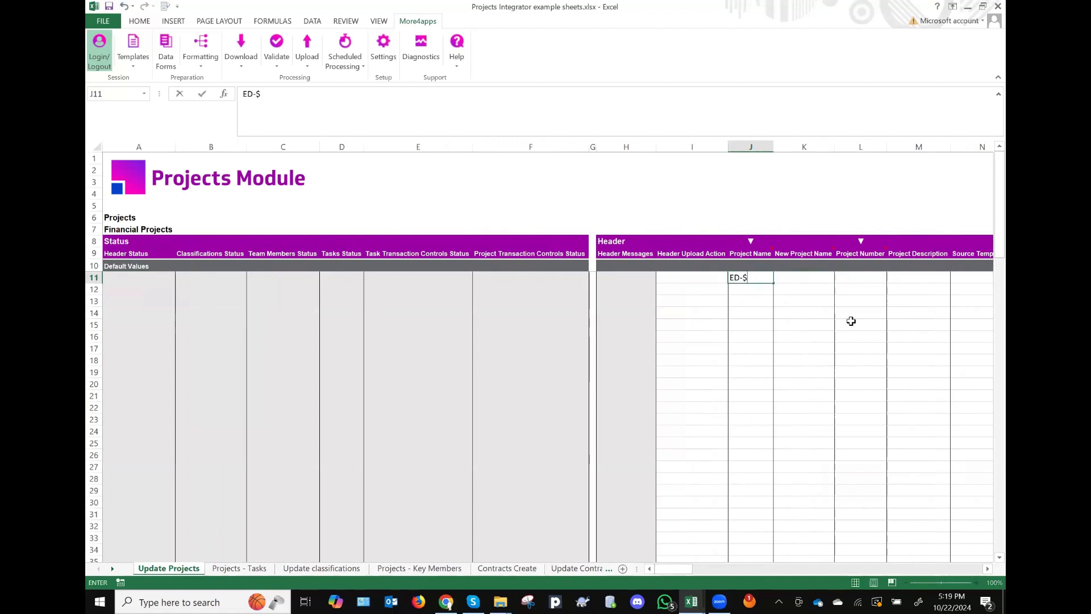
key(BackSpace)
text(%)
key(Return)
key(Up)
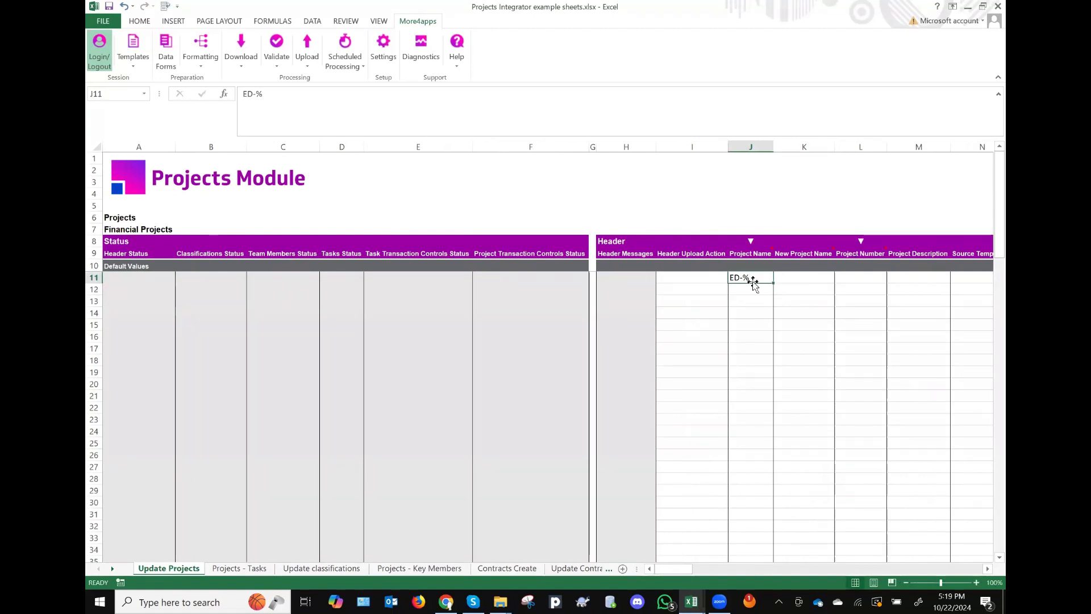
scroll(802, 289, right, 3)
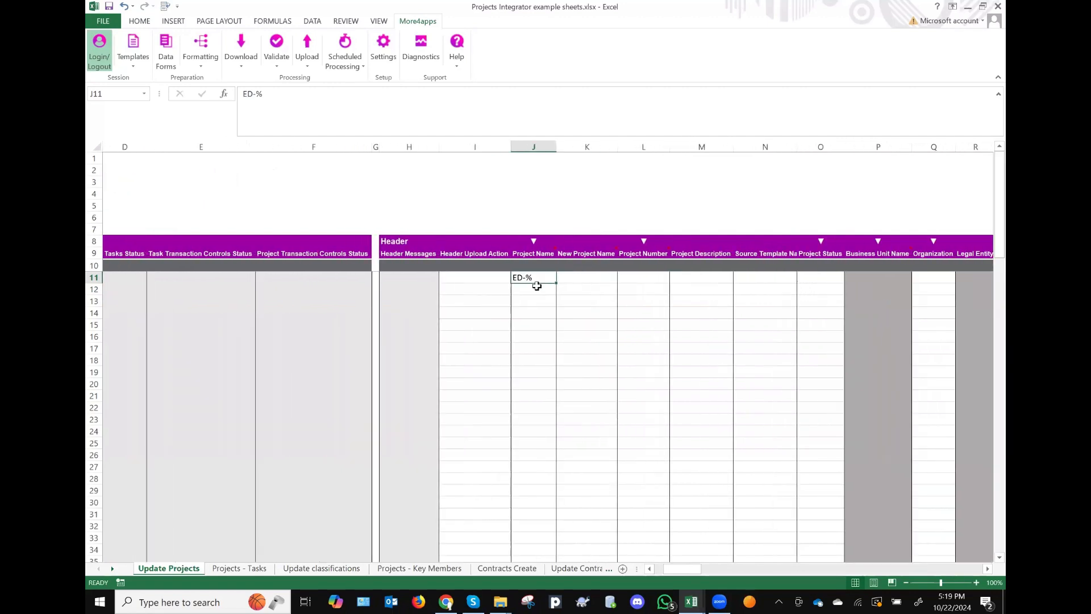
scroll(773, 377, right, 5)
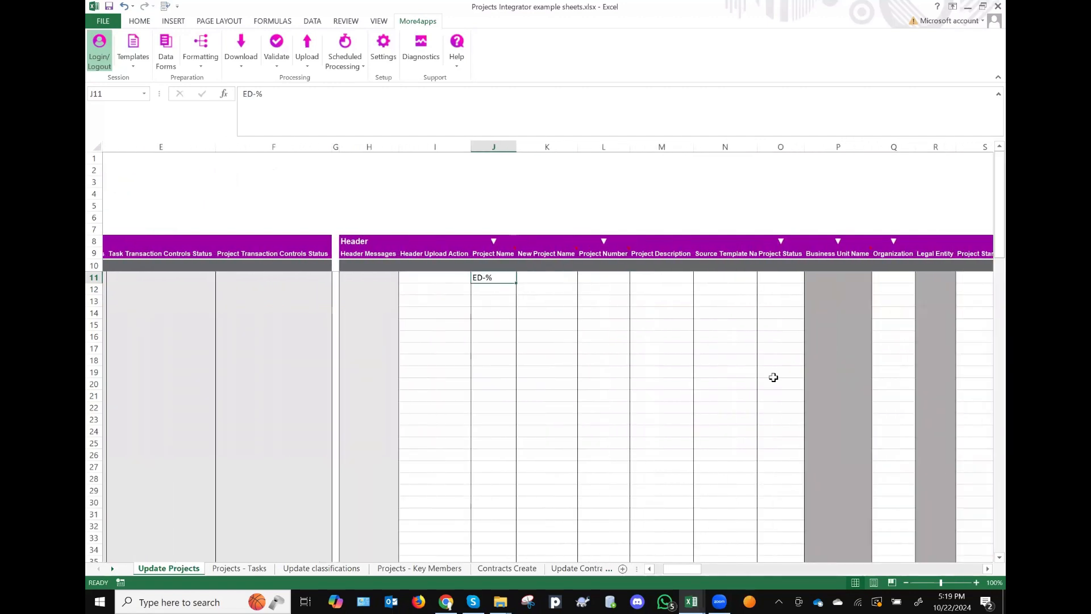
Step: Examine the sheet's remaining sections, from the header columns through Classifications, Team Members and Tasks to Project Transaction Controls
scroll(773, 378, right, 10)
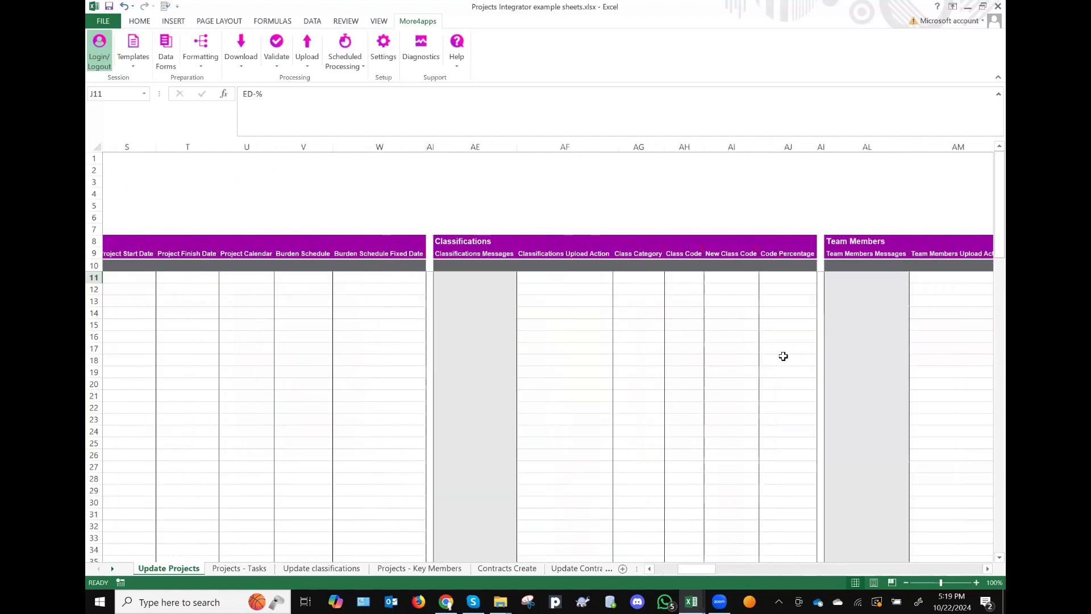
scroll(815, 370, right, 15)
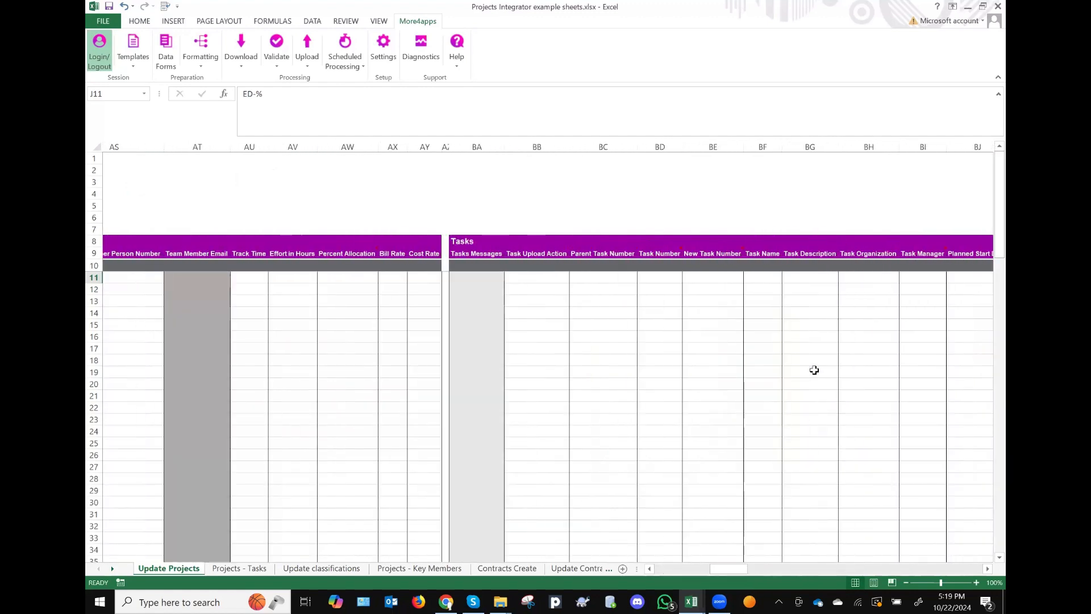
scroll(814, 370, right, 10)
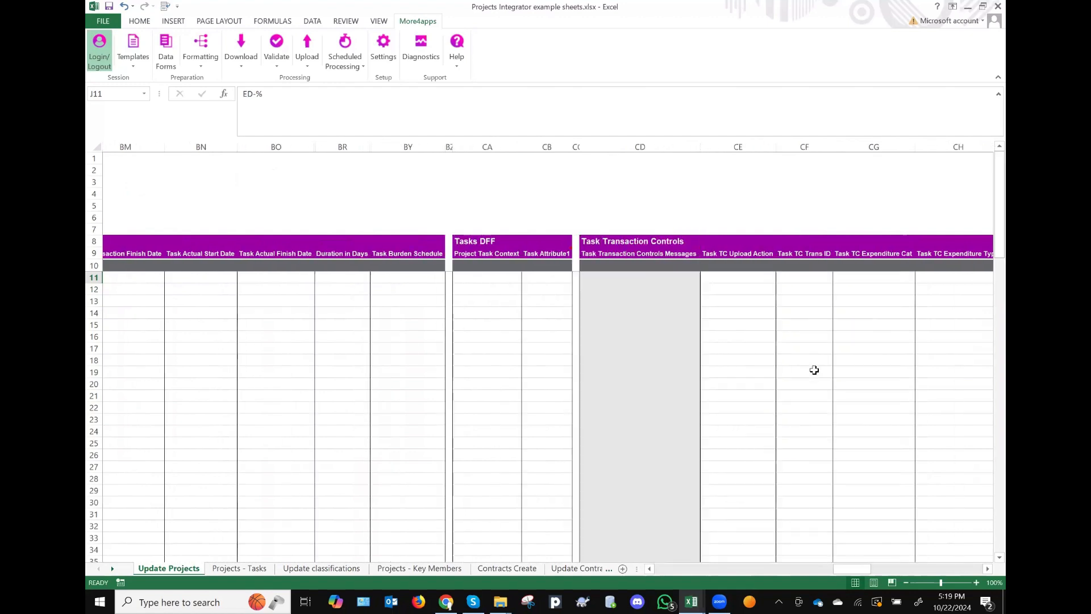
scroll(814, 370, right, 10)
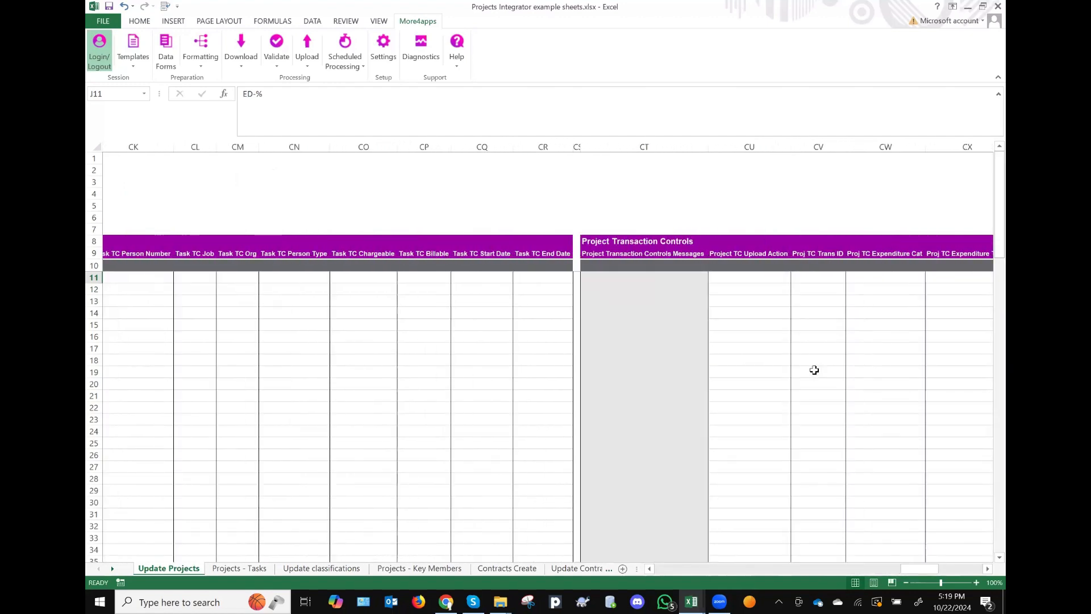
scroll(814, 370, right, 8)
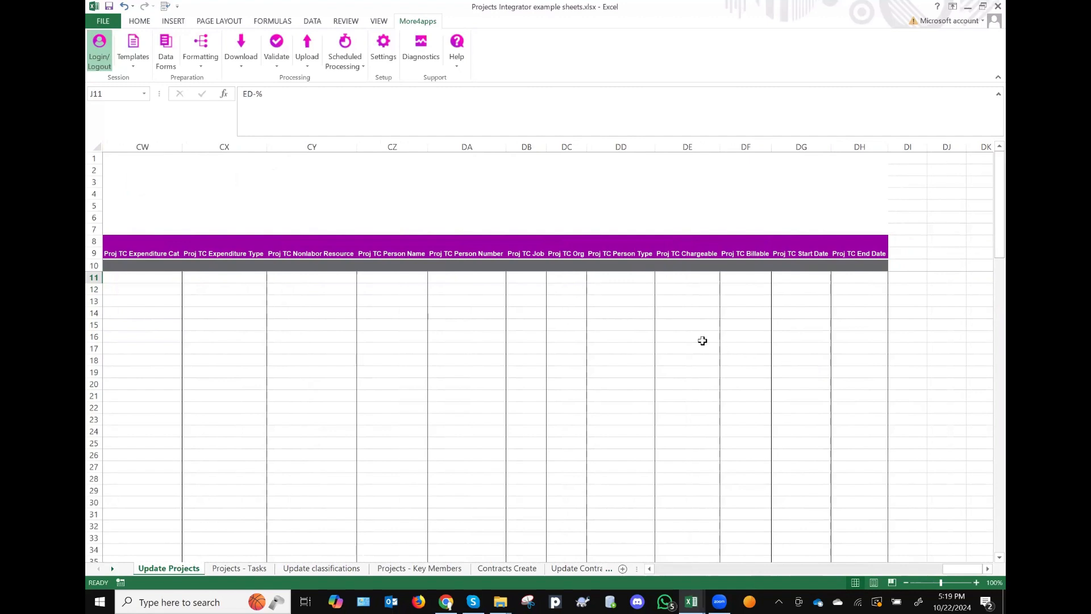
key(ctrl+BackSpace)
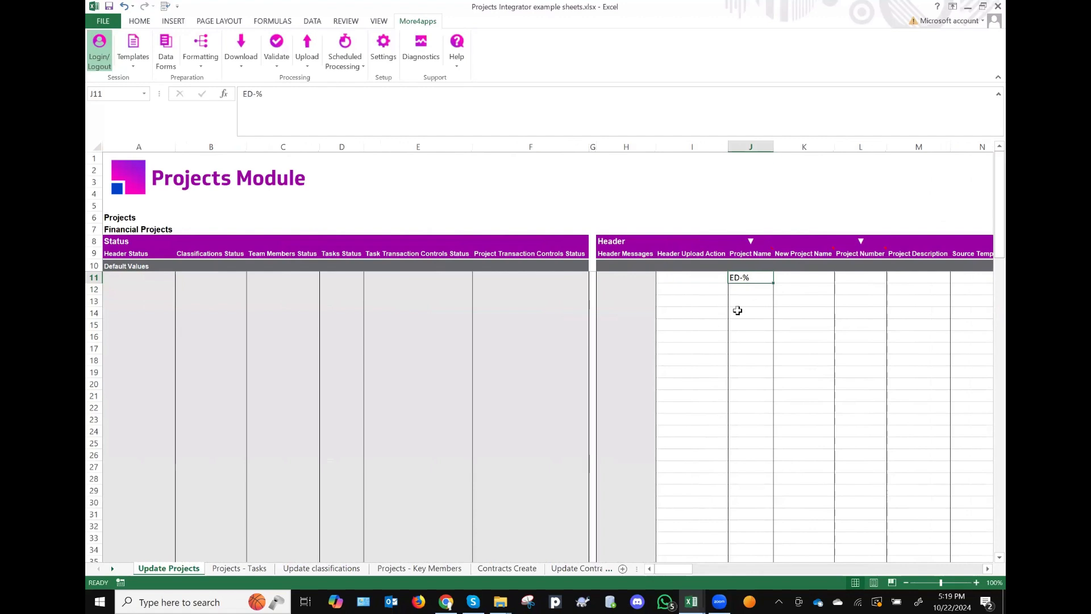
Step: Download the projects matching the ED-% Project Name criterion and clear the download criteria row
click(241, 54)
click(298, 135)
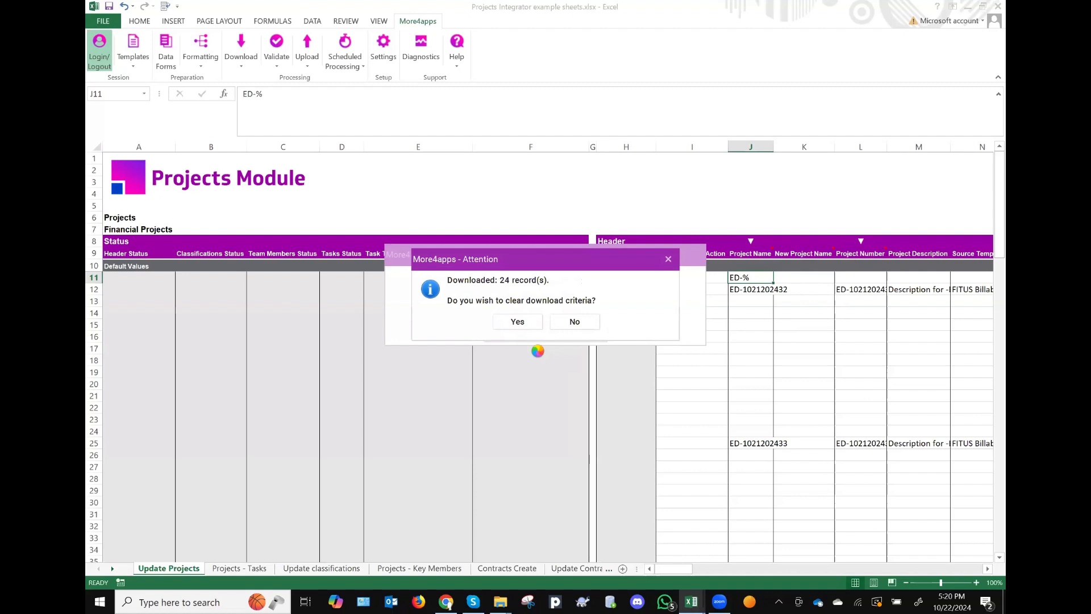
click(517, 321)
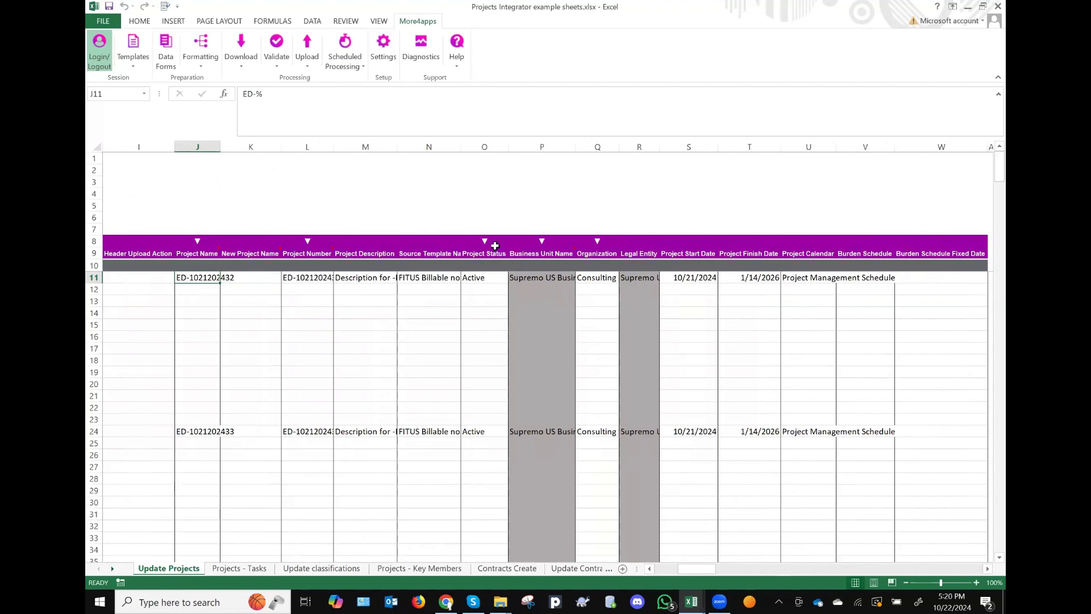
Step: Examine the downloaded projects' header, classification, team member and task data on the Update Projects sheet
scroll(822, 386, right, 5)
scroll(823, 386, right, 10)
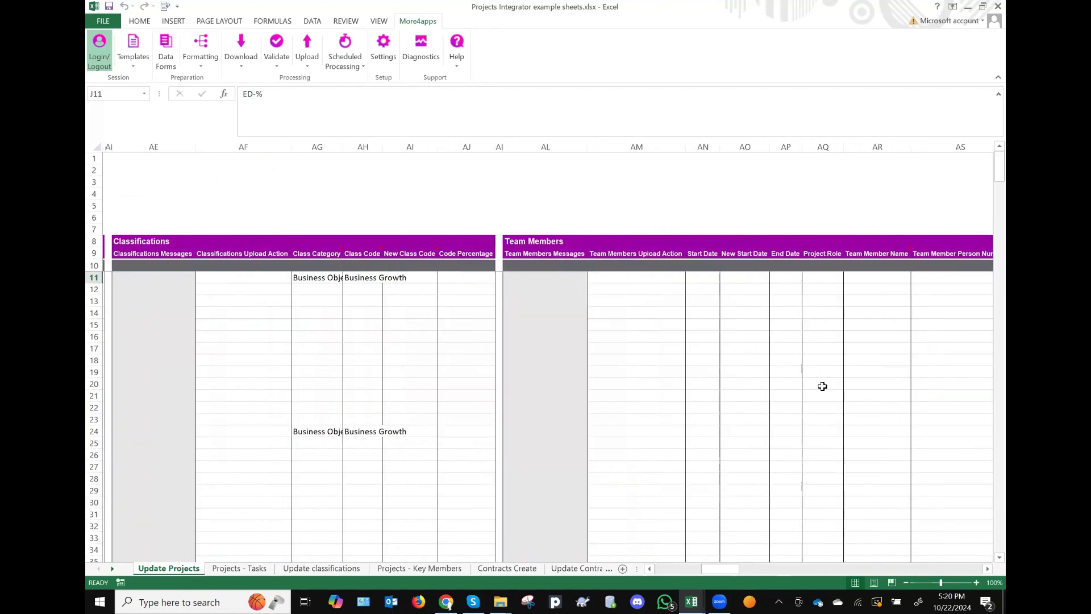
scroll(822, 386, right, 4)
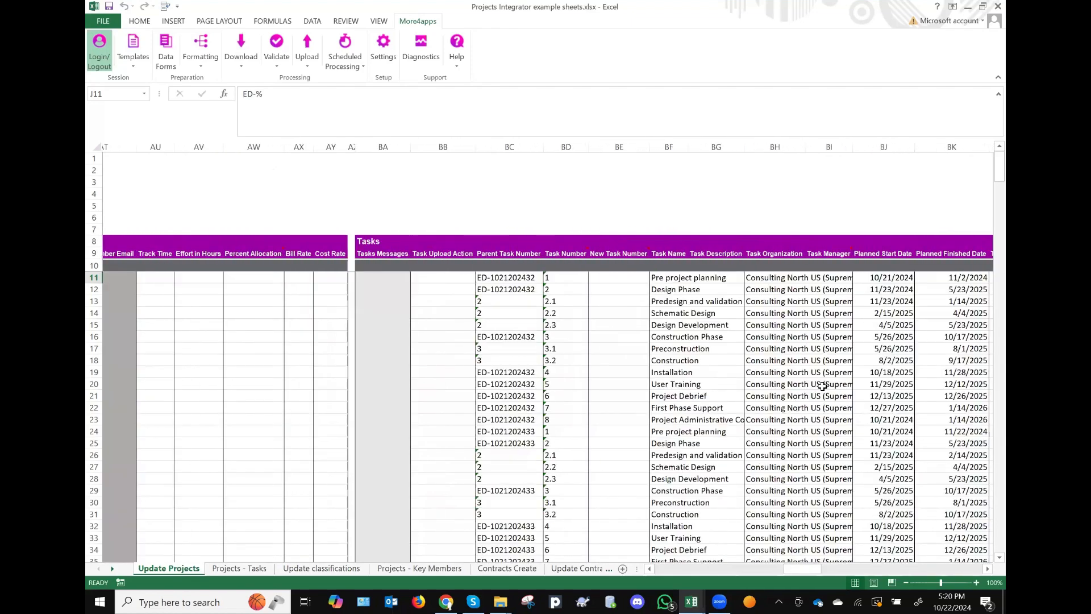
scroll(822, 385, left, 4)
scroll(822, 386, left, 14)
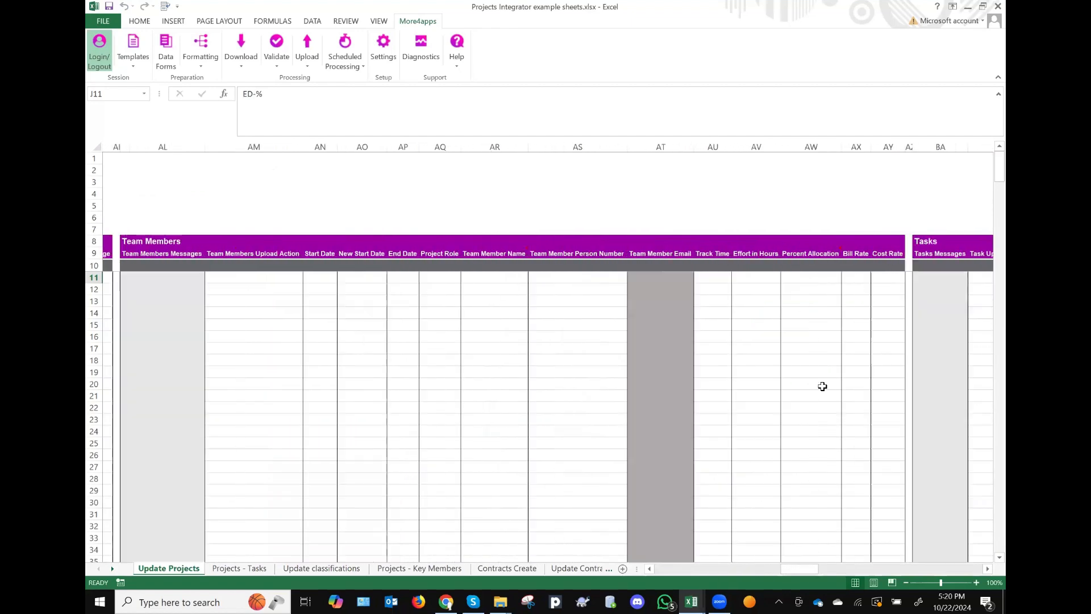
scroll(822, 386, left, 4)
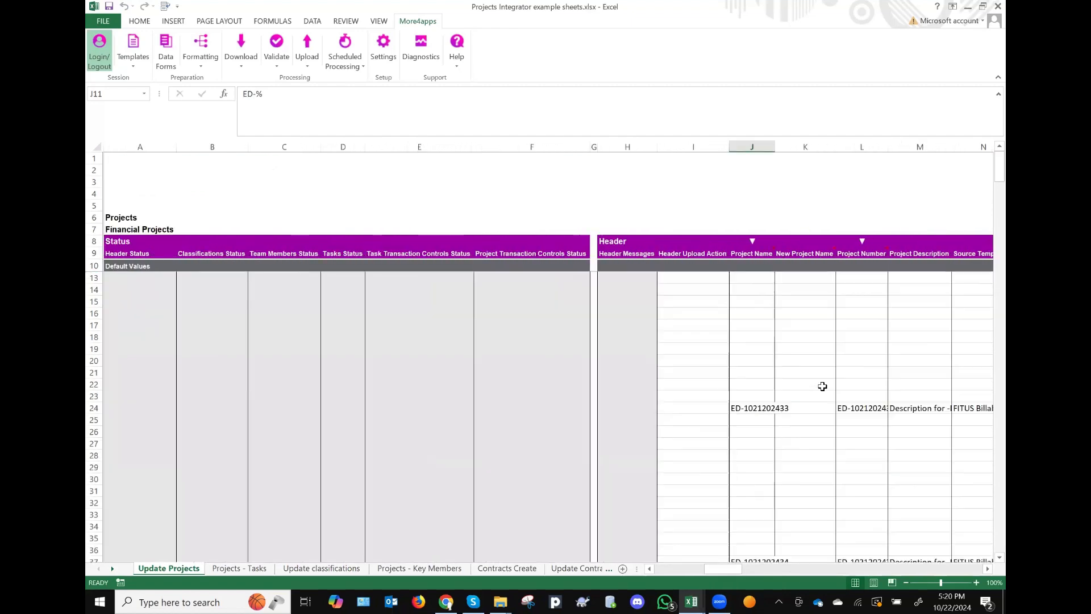
scroll(822, 386, right, 3)
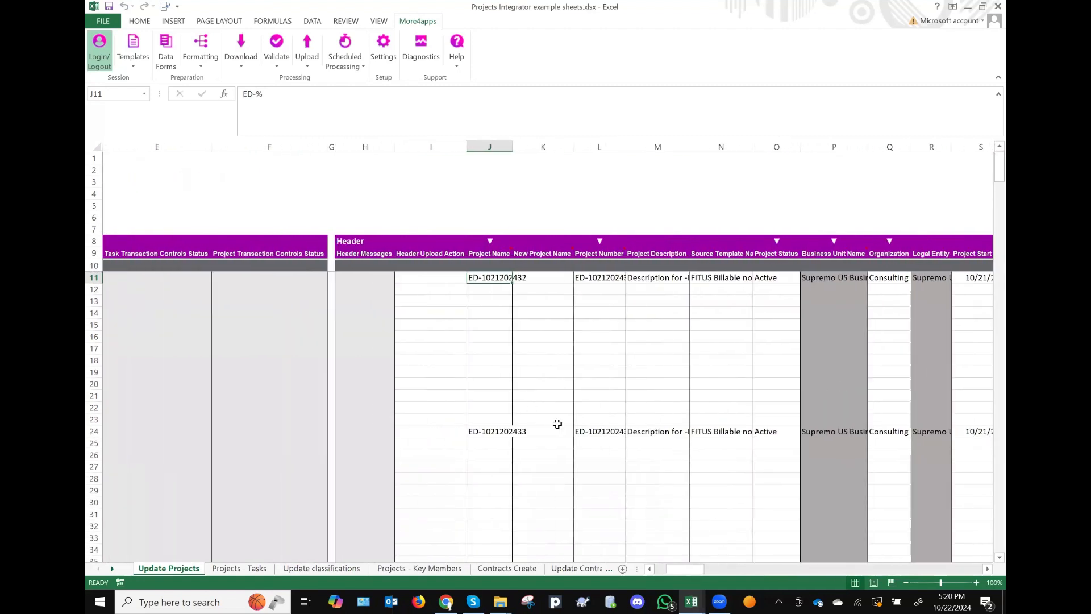
Step: Enter "Update records" as the default value for Header Upload Action in row 10, and select that column's row 11 cell
click(453, 265)
text(Update records)
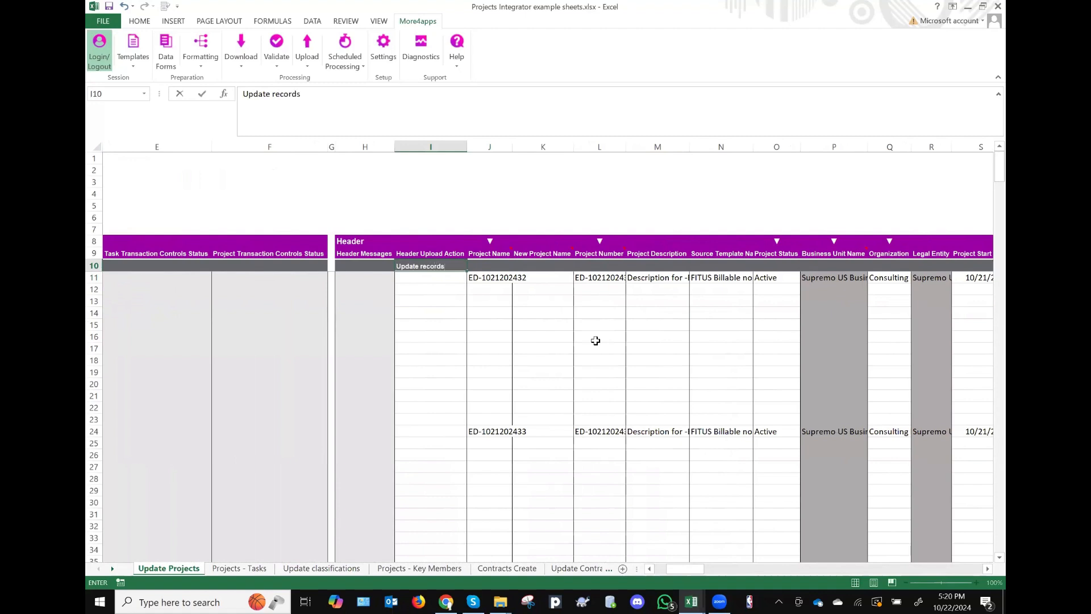
key(Tab)
scroll(789, 352, right, 5)
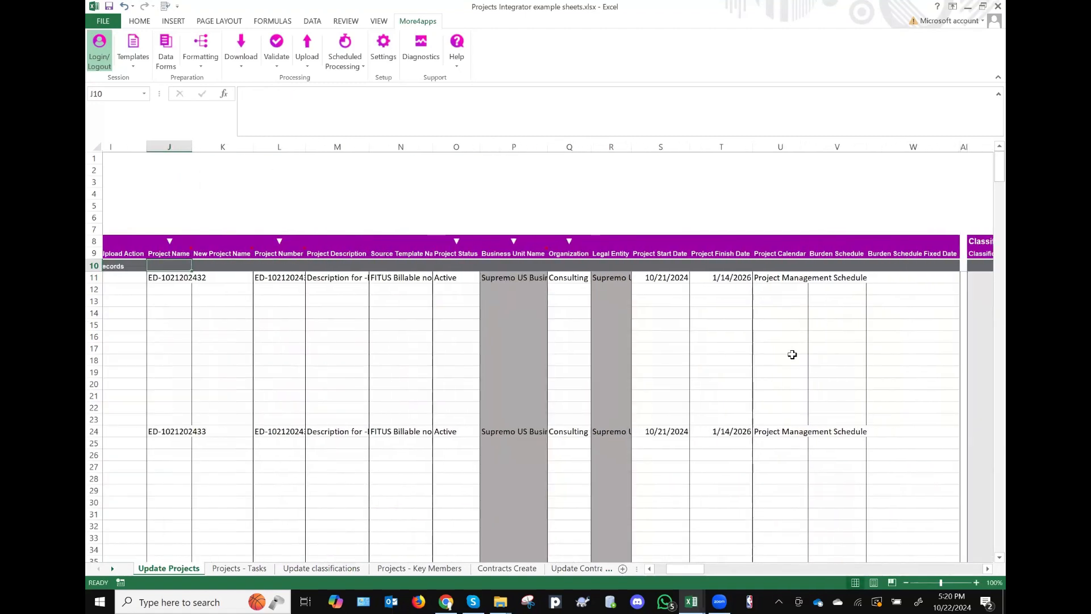
scroll(792, 355, left, 3)
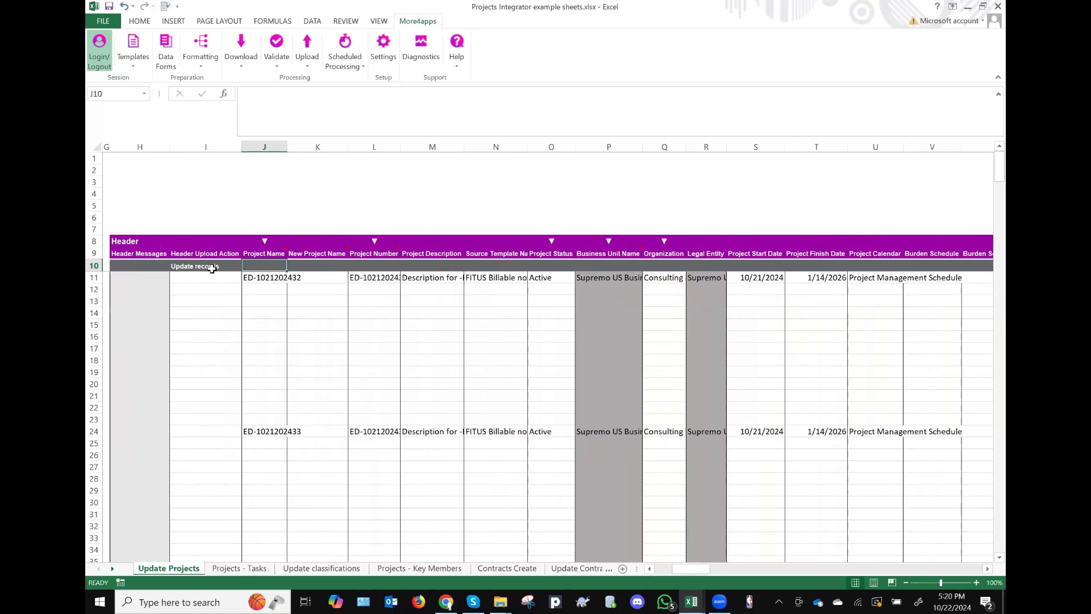
click(203, 277)
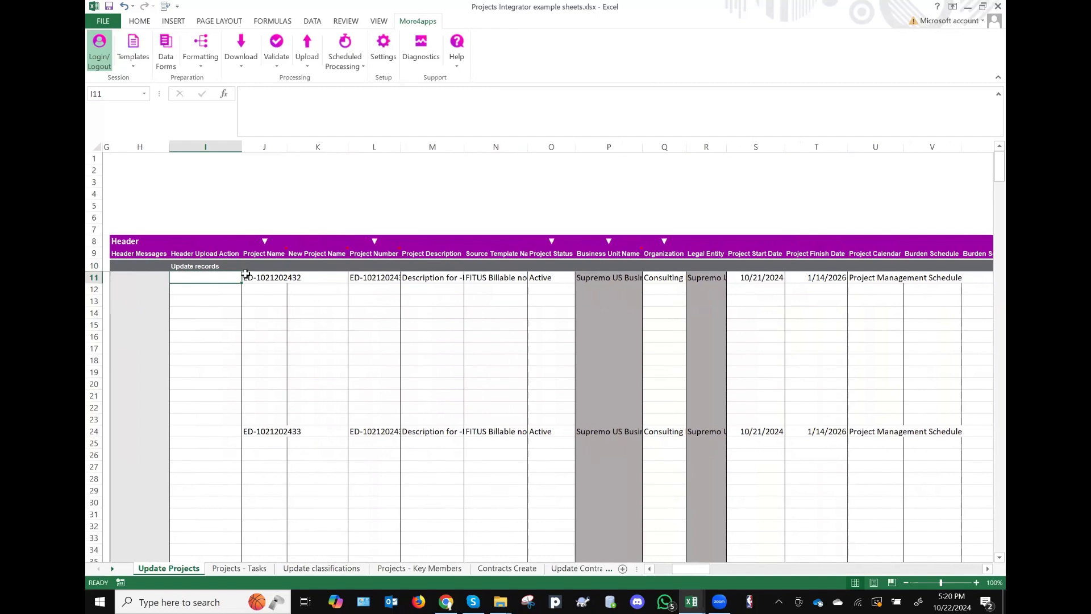
Step: Review the Classifications and Team Members sections, and check the planned start and finish dates down the Tasks section
scroll(669, 333, right, 5)
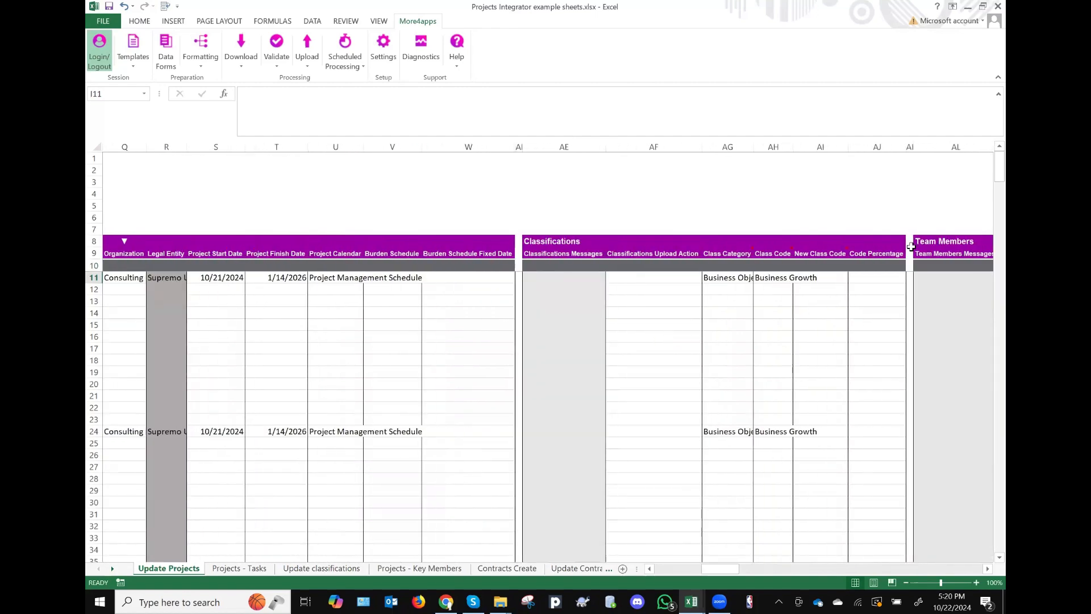
scroll(918, 287, right, 5)
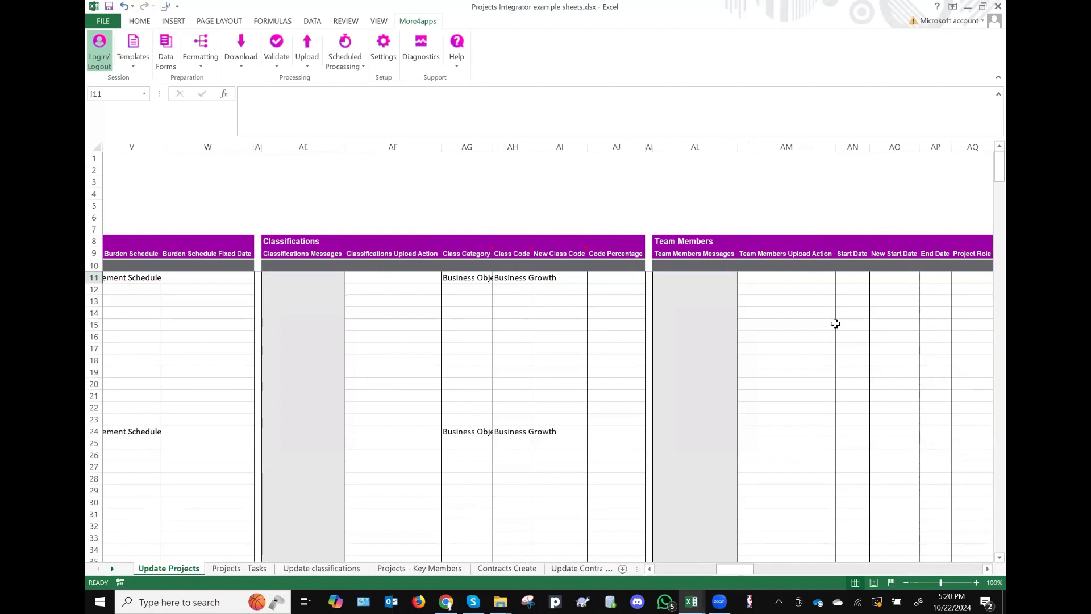
scroll(836, 324, right, 10)
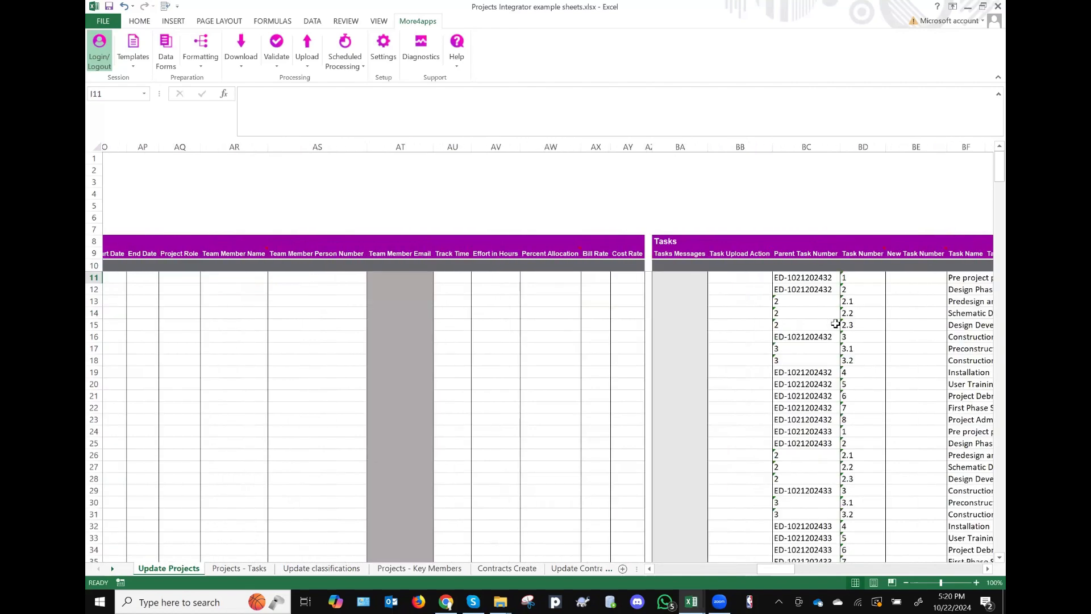
scroll(835, 324, right, 5)
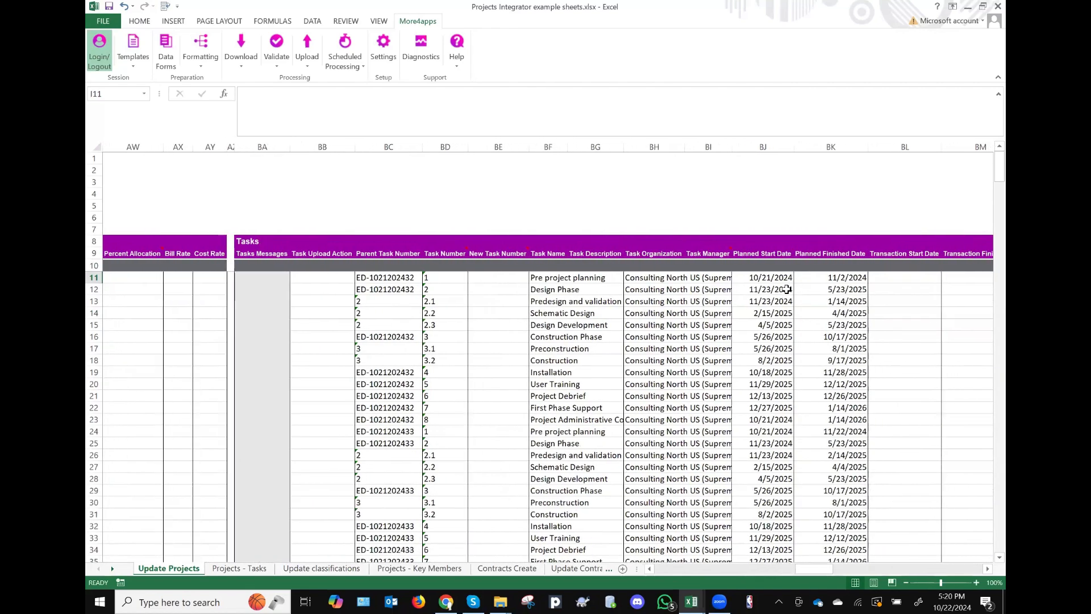
click(787, 290)
scroll(792, 433, down, 9)
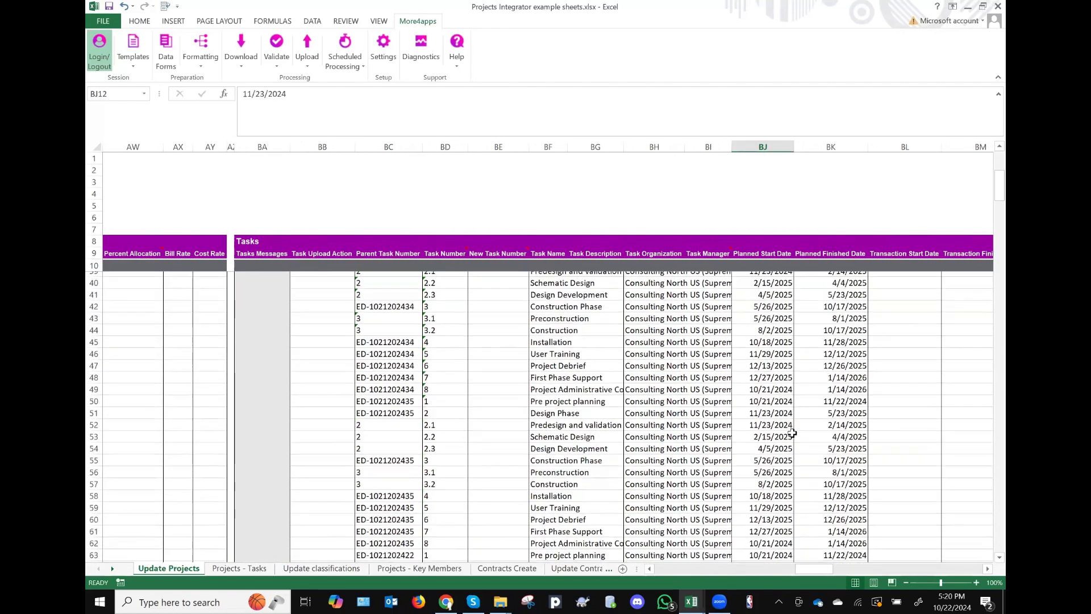
scroll(792, 433, down, 1)
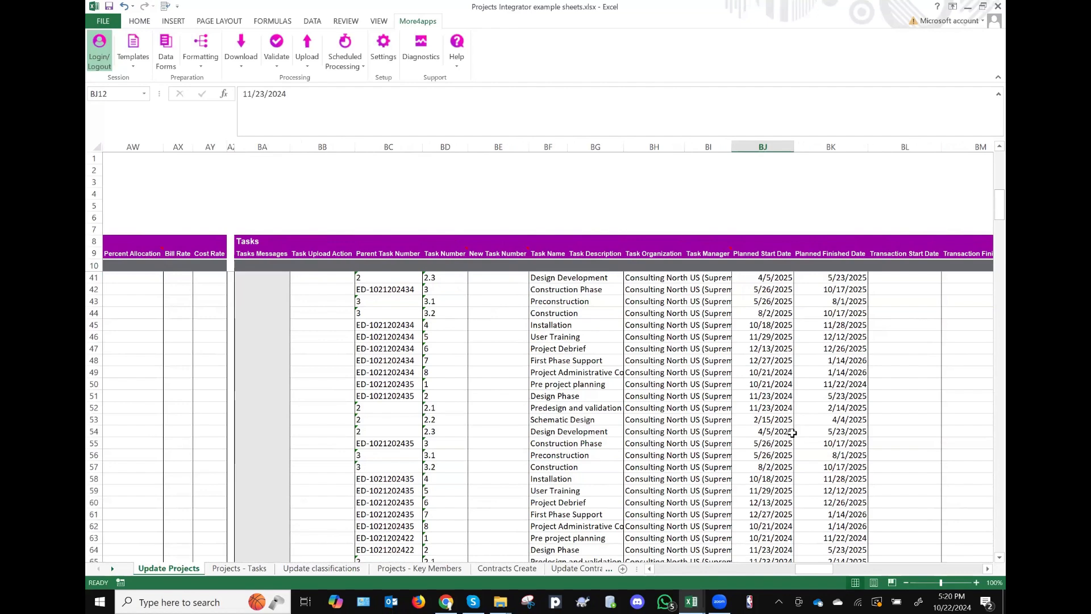
scroll(792, 434, down, 3)
Step: Examine the Tasks DFF, Task Transaction Controls and Project Transaction Controls columns, and return to the Tasks section
scroll(792, 434, right, 6)
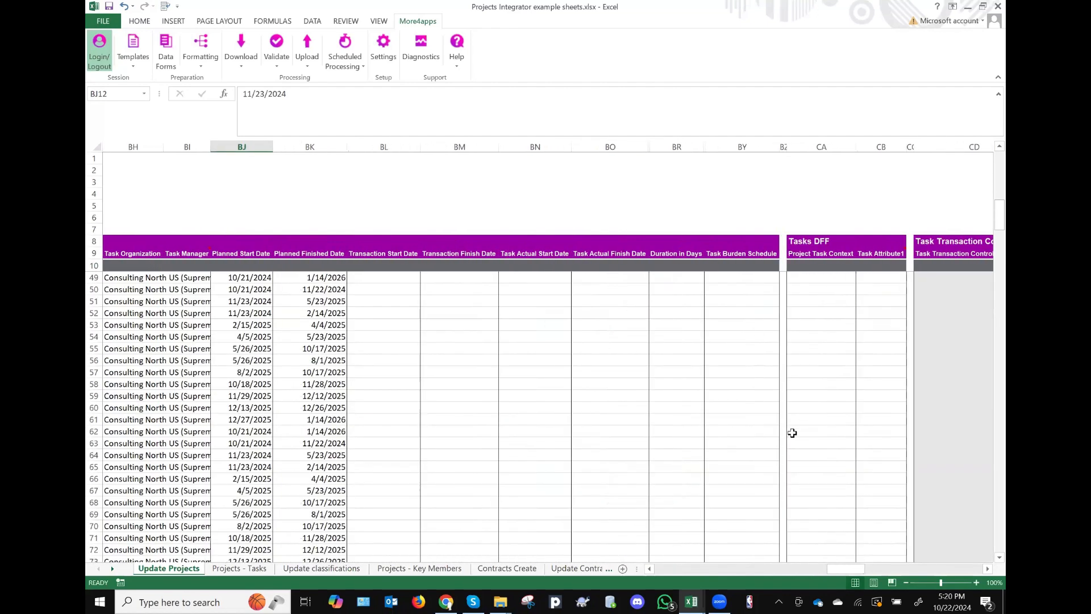
scroll(792, 433, right, 8)
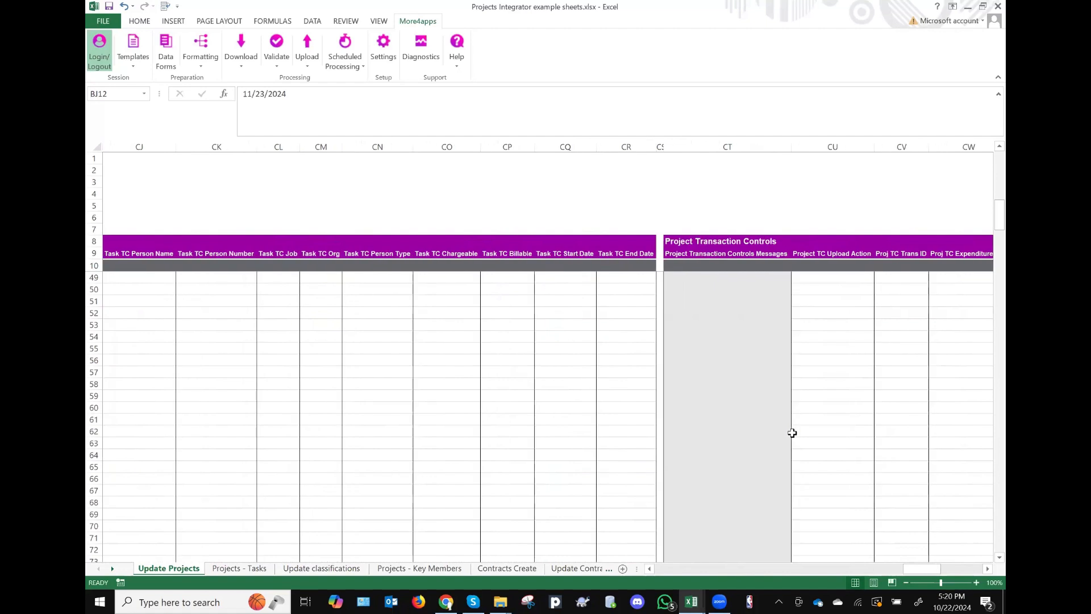
scroll(792, 433, right, 3)
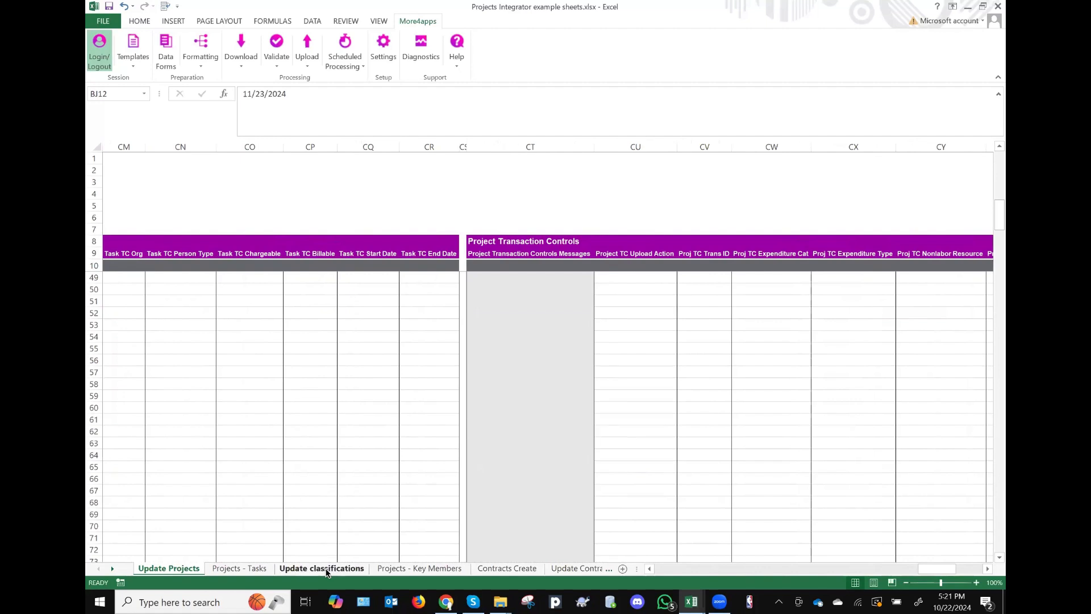
scroll(324, 421, left, 6)
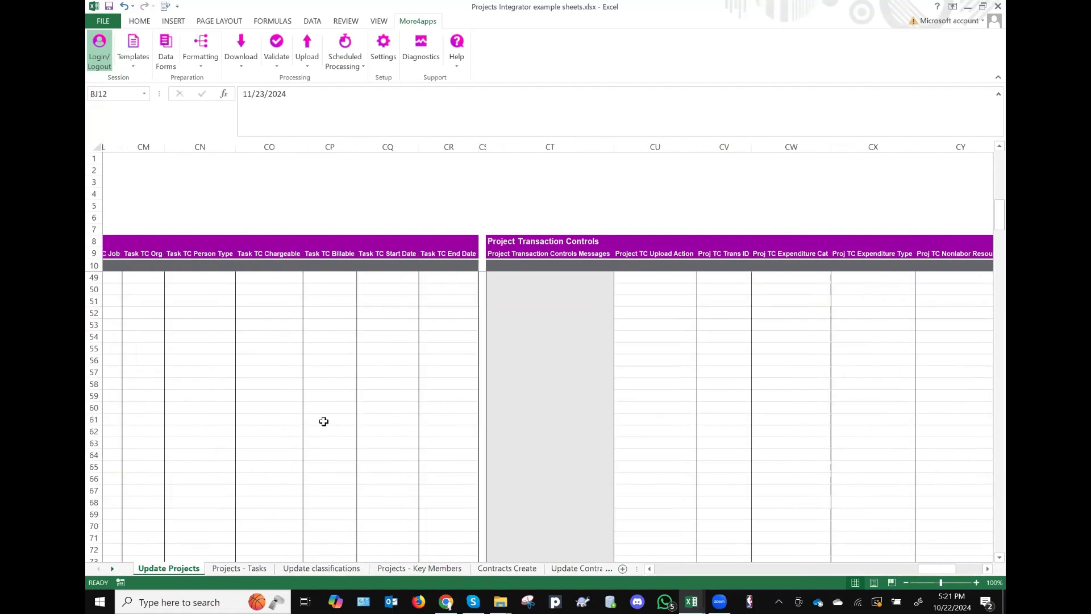
scroll(324, 421, left, 6)
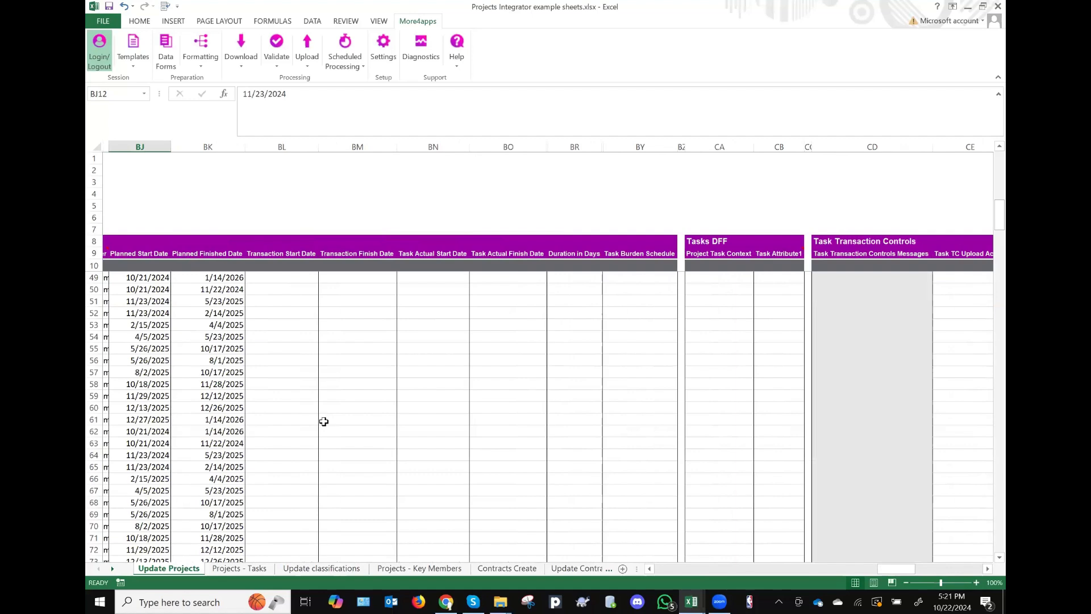
scroll(323, 421, left, 3)
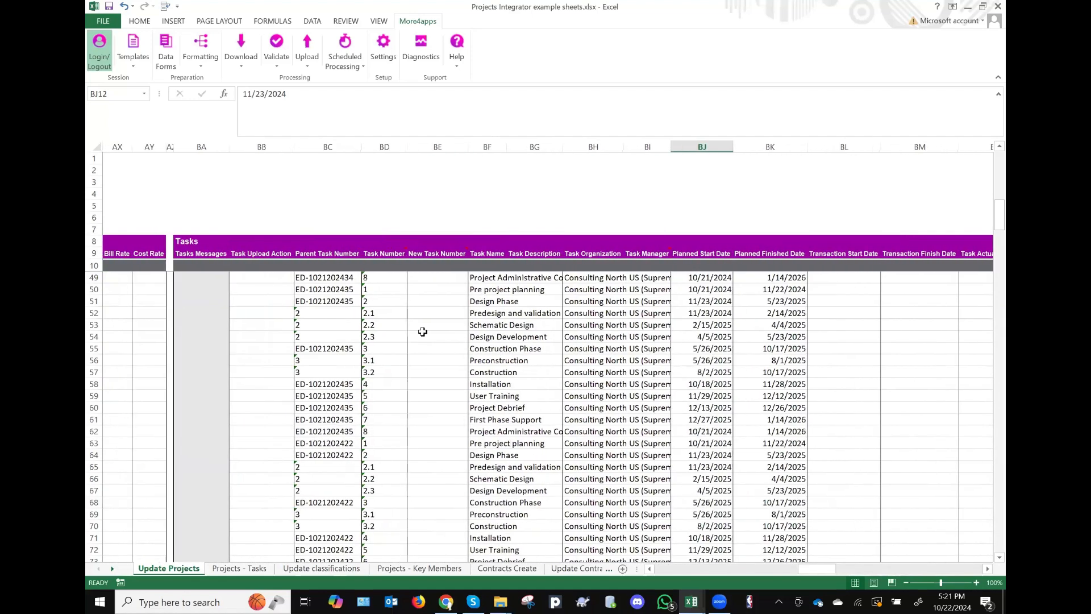
Step: Go to the Update classifications sheet and examine its header and Classifications columns
click(314, 568)
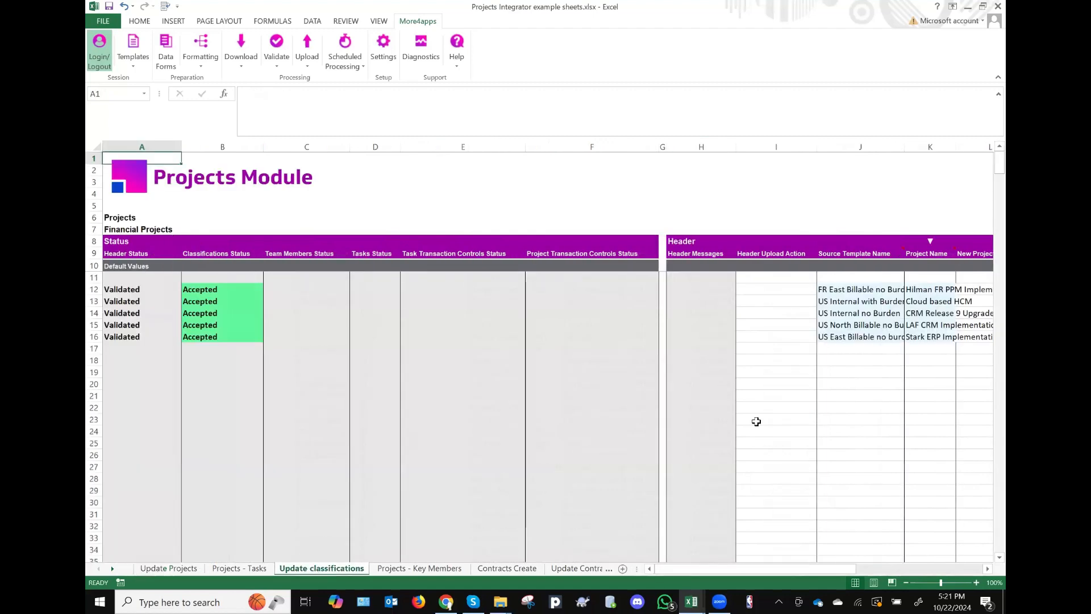
scroll(757, 421, down, 2)
scroll(756, 421, right, 6)
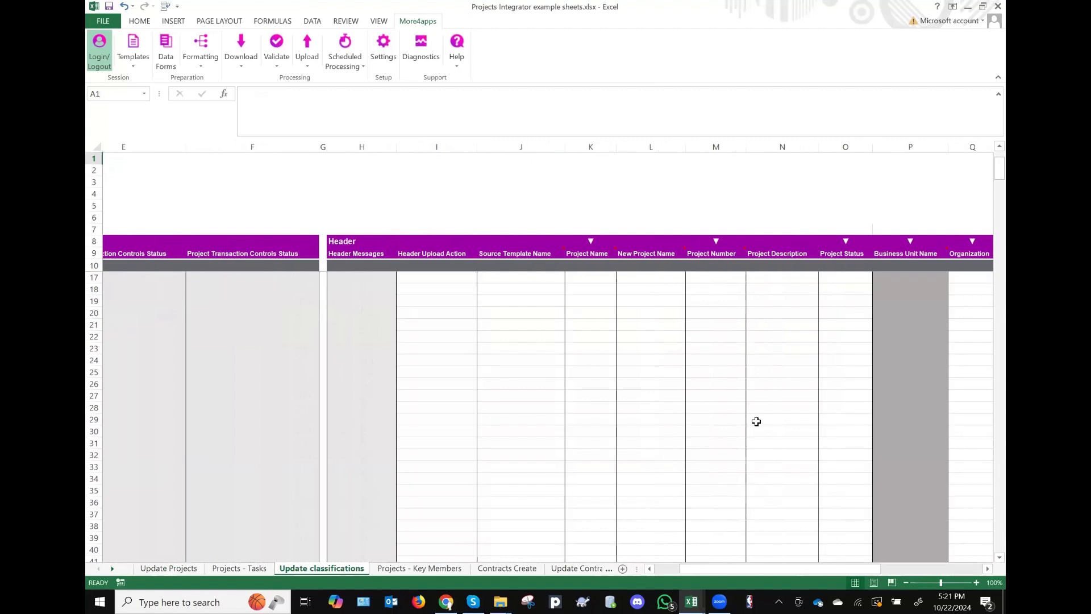
scroll(724, 385, right, 6)
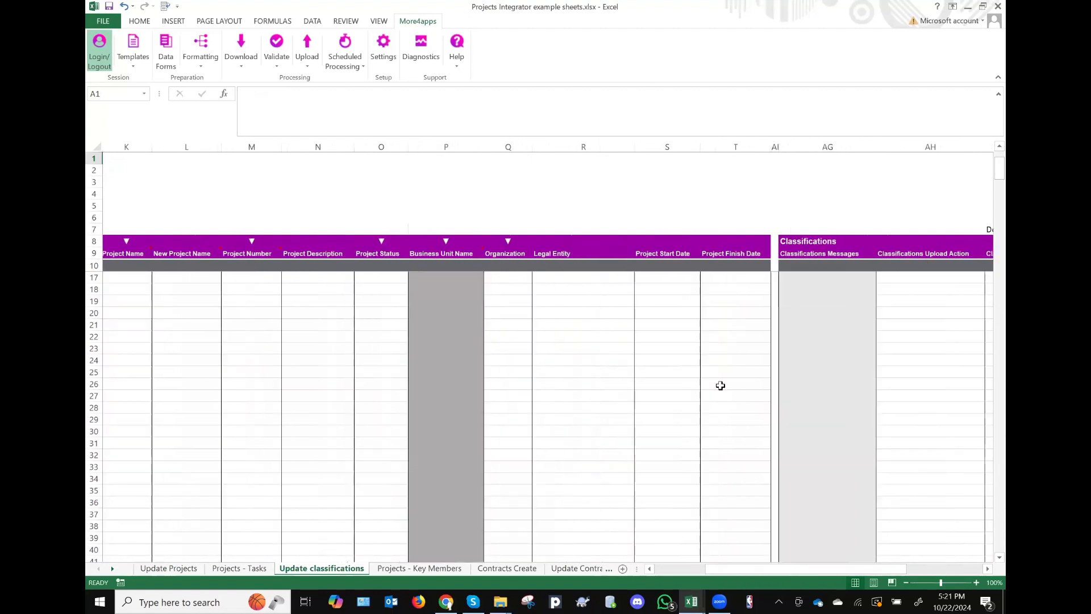
scroll(720, 385, right, 2)
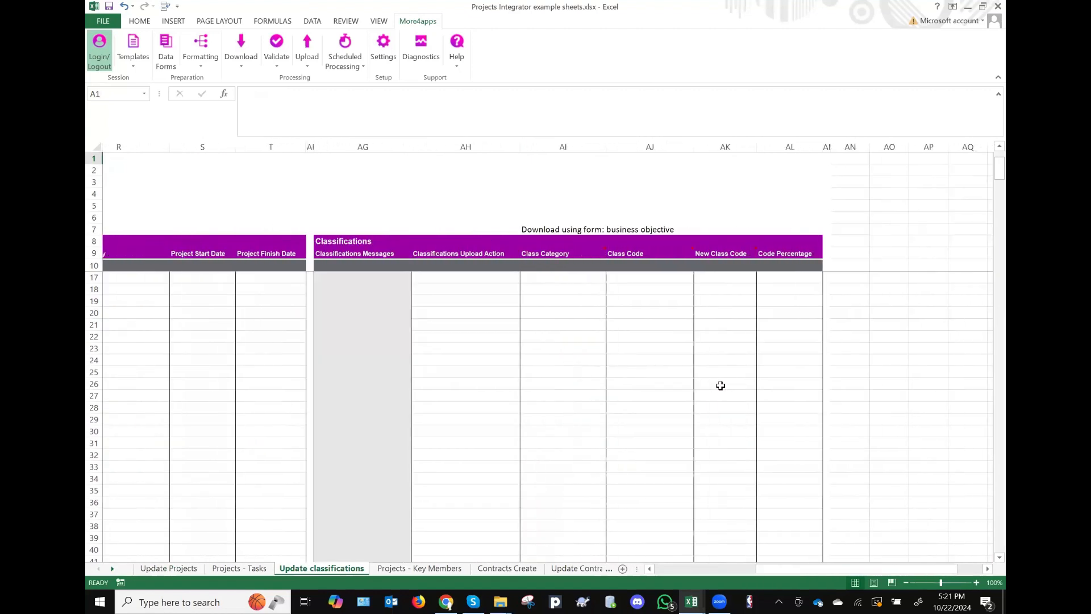
scroll(568, 449, left, 1)
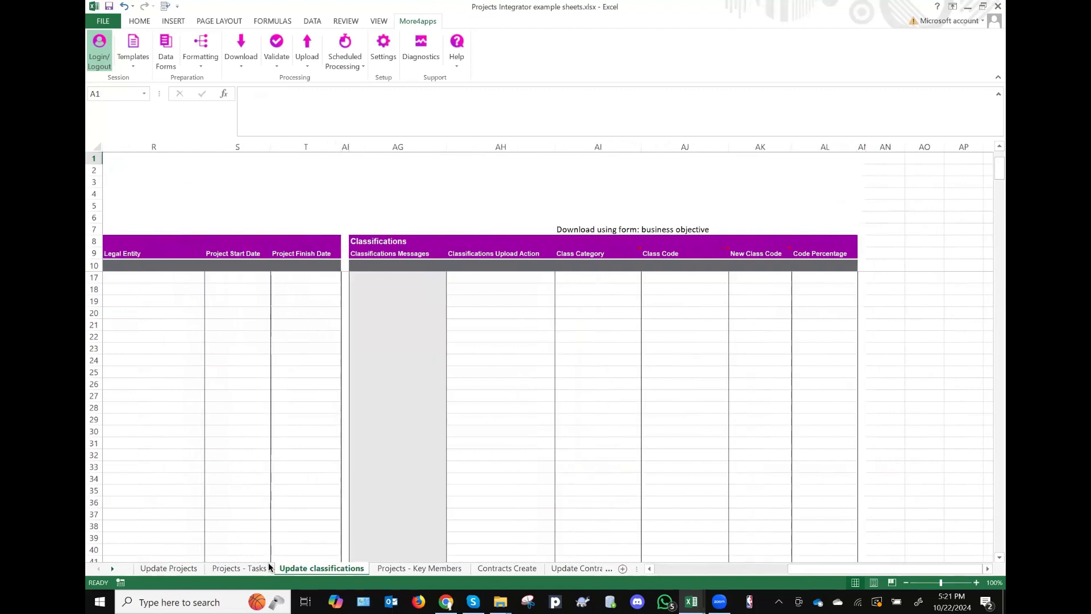
Step: Go to the Projects - Key Members sheet and examine its Header and Team Members columns
click(434, 569)
scroll(689, 438, right, 5)
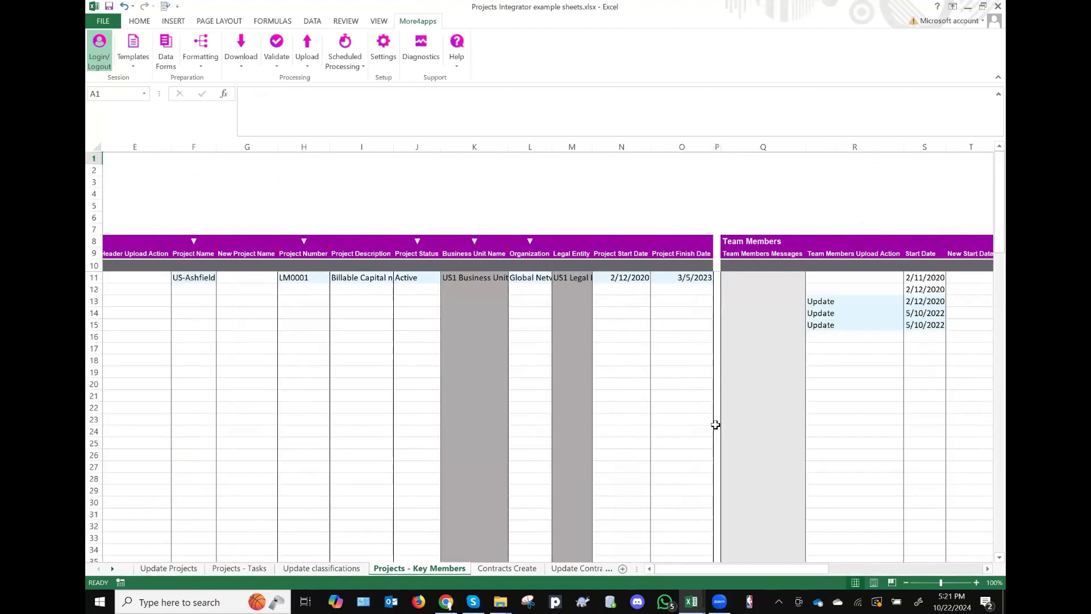
scroll(716, 425, right, 4)
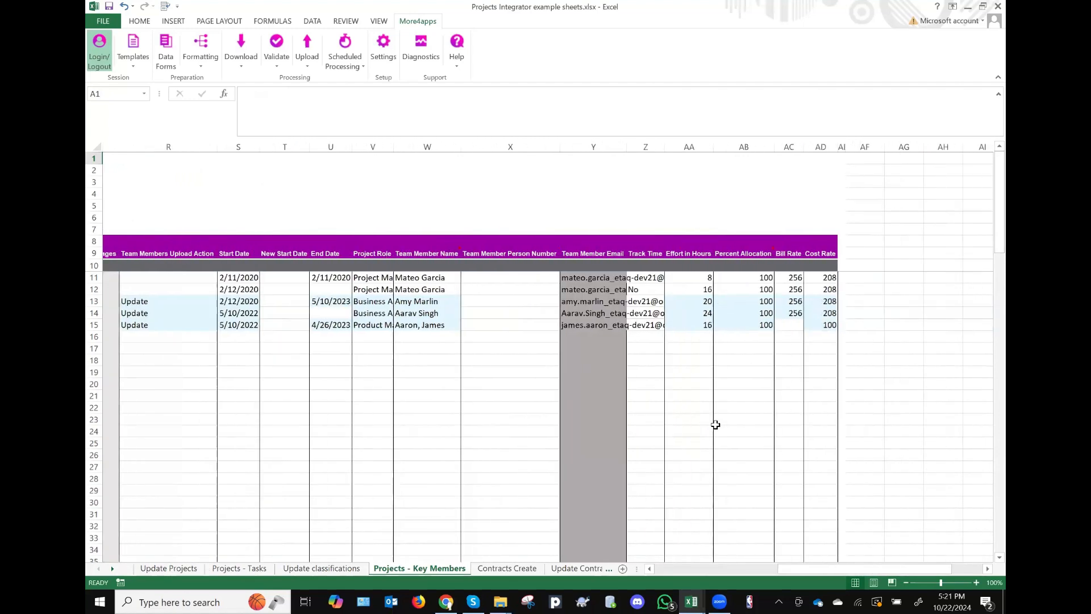
scroll(715, 425, left, 6)
scroll(715, 425, left, 6)
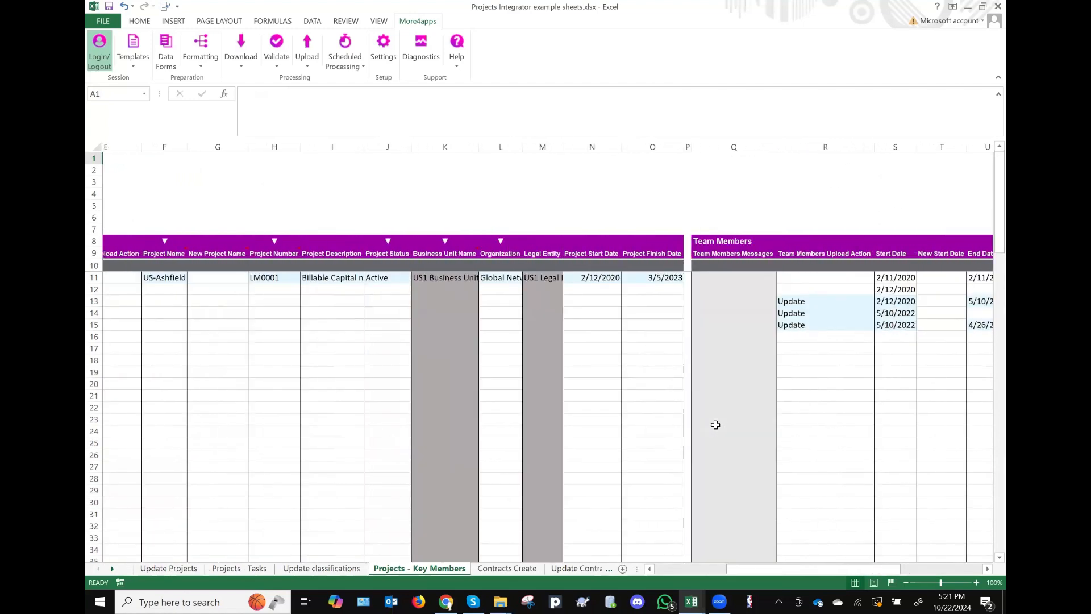
scroll(716, 425, down, 2)
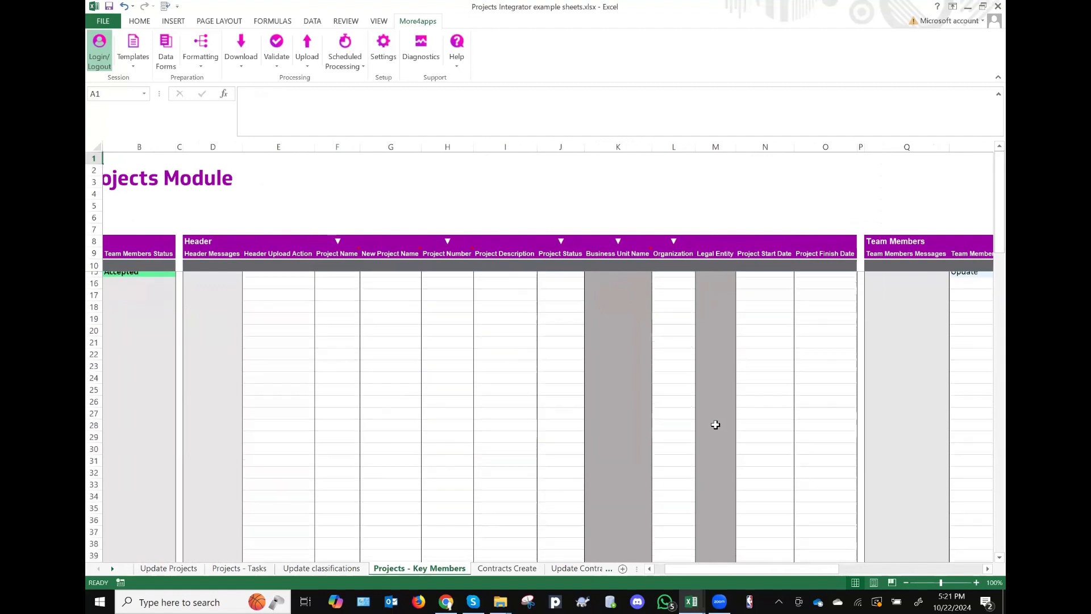
Step: Enter ED-%1021% as the Project Number download criterion in row 18 and select that cell
click(365, 296)
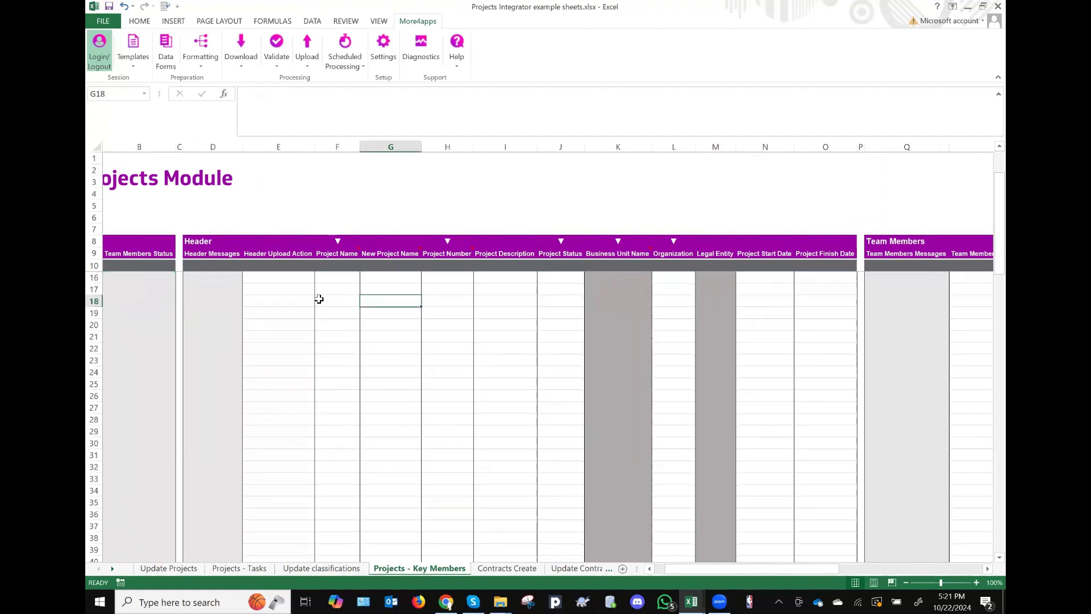
click(442, 300)
text(ED-%10)
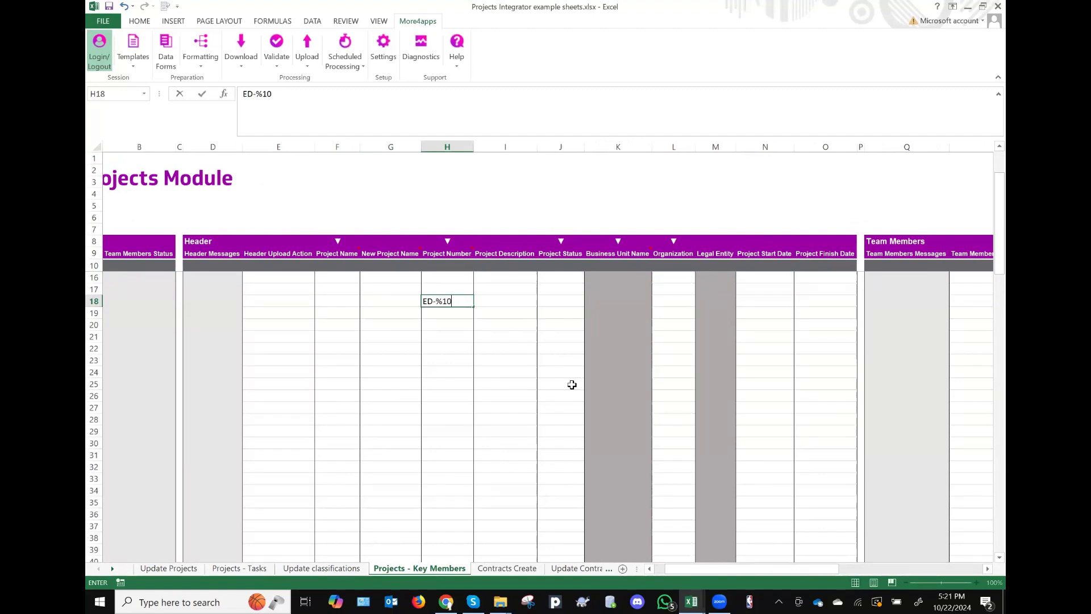
text(21%)
key(Tab)
click(458, 300)
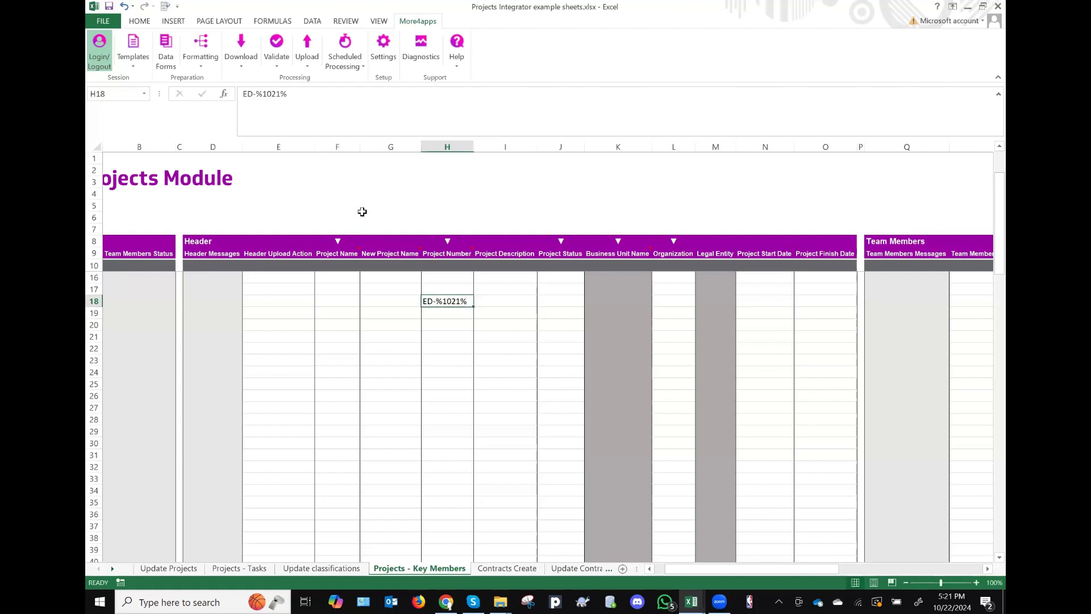
Step: Download the matching projects via the sheet criteria and agree to clear the download criteria
click(241, 50)
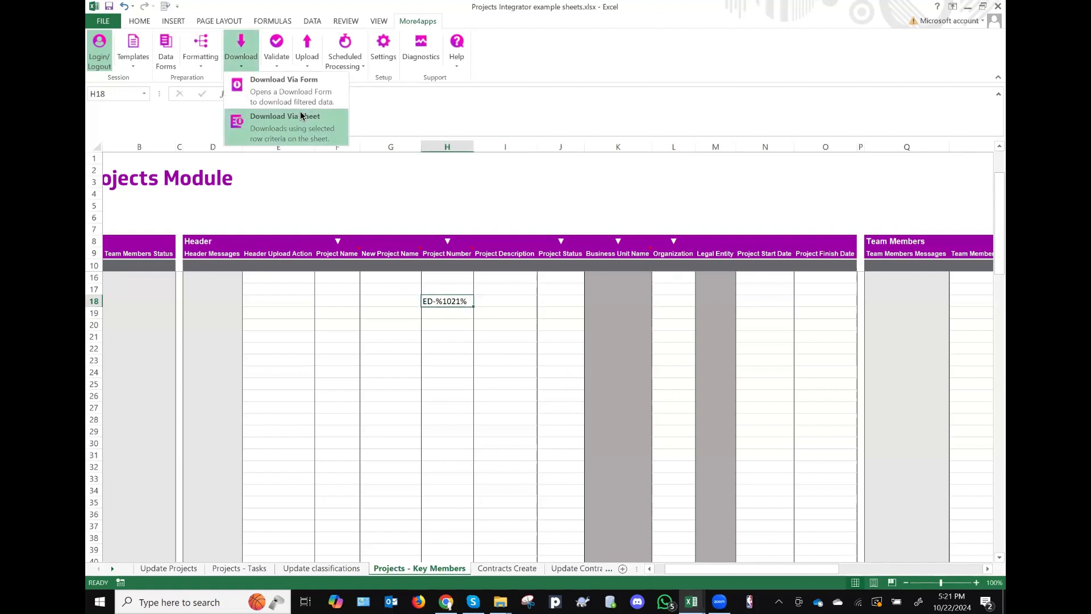
click(300, 115)
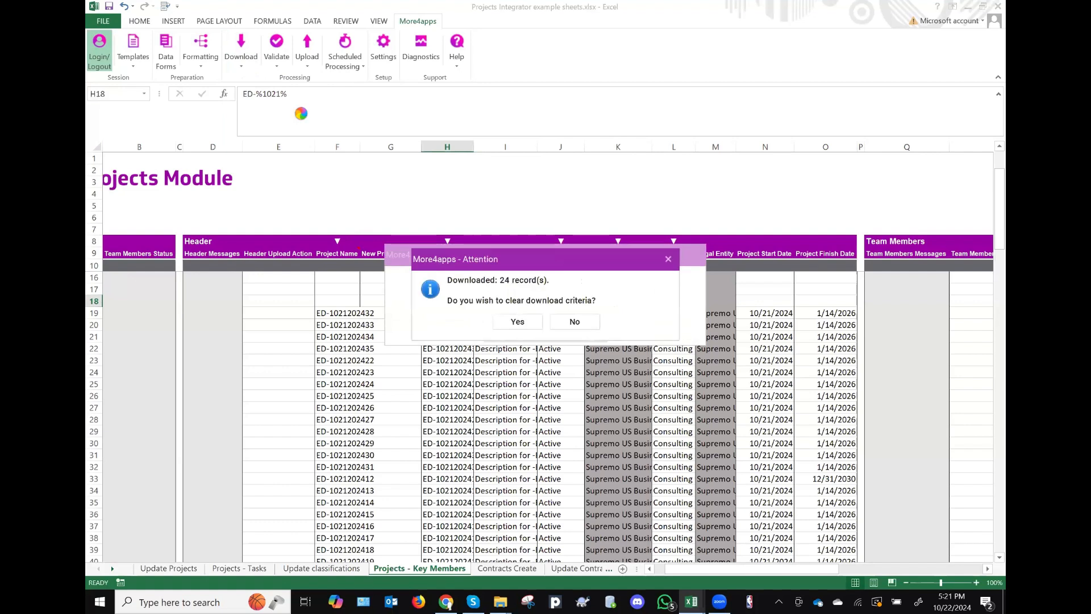
click(517, 321)
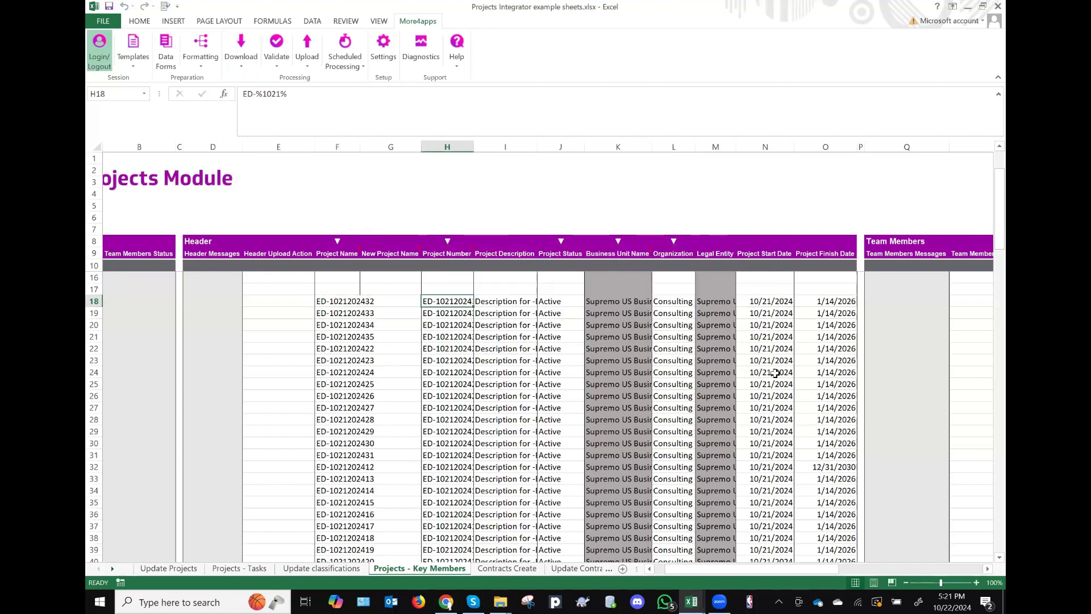
Step: Widen the team member Start Date column to fit, and copy row 33's start date through team member name into rows 18 to 30
scroll(775, 372, right, 5)
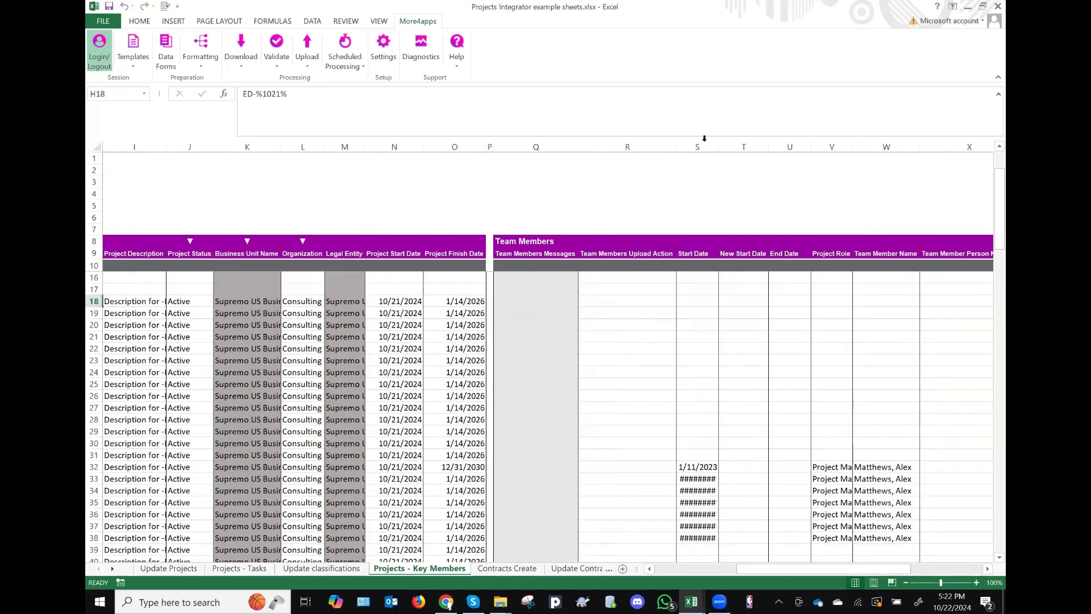
double_click(718, 148)
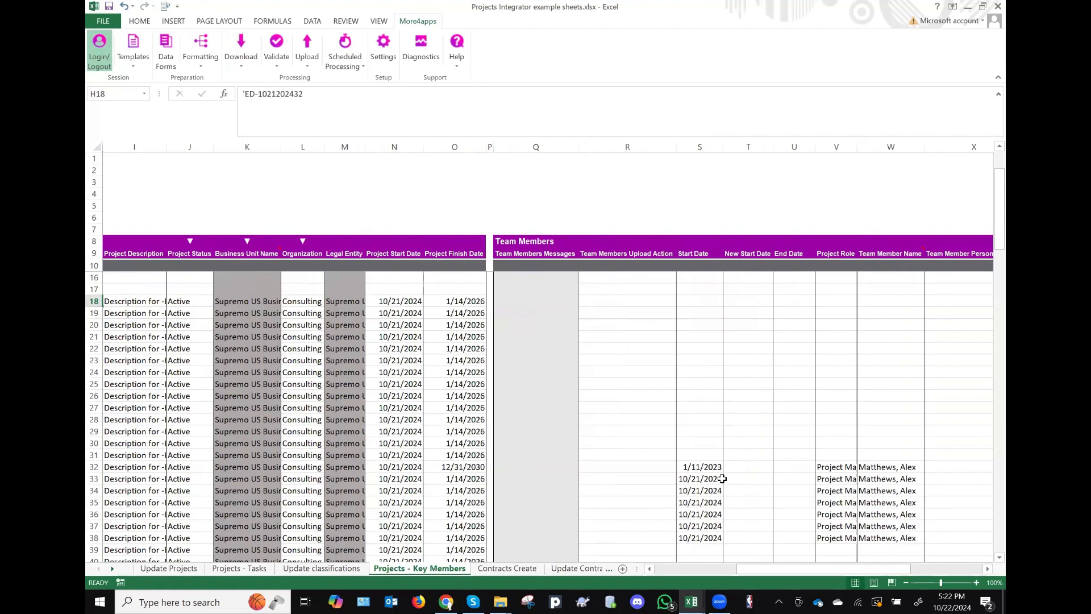
drag(713, 480, 882, 480)
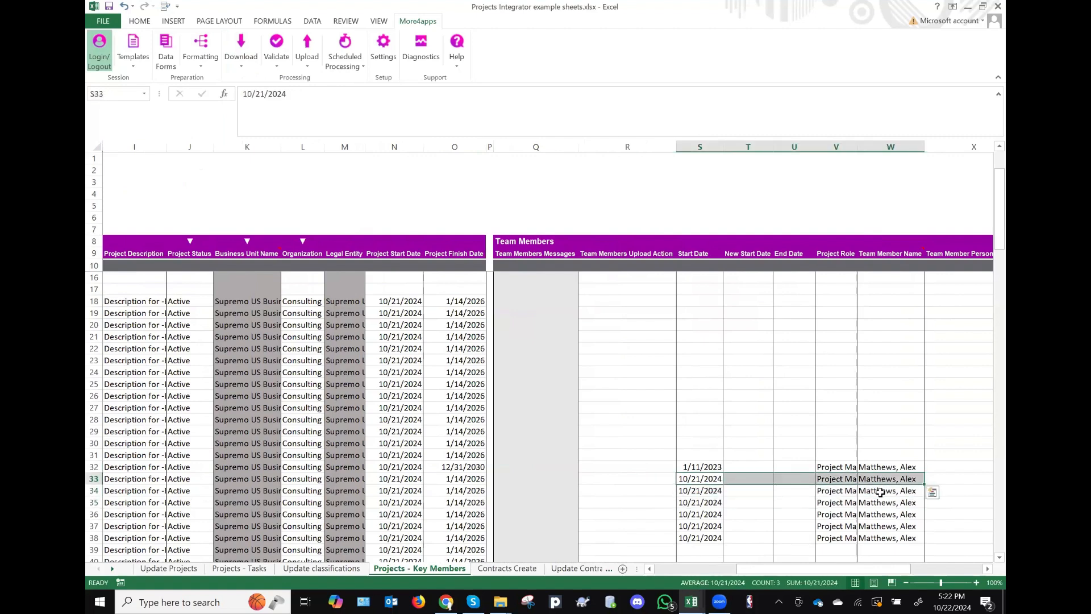
key(ctrl+c)
drag(696, 302, 702, 445)
key(ctrl+v)
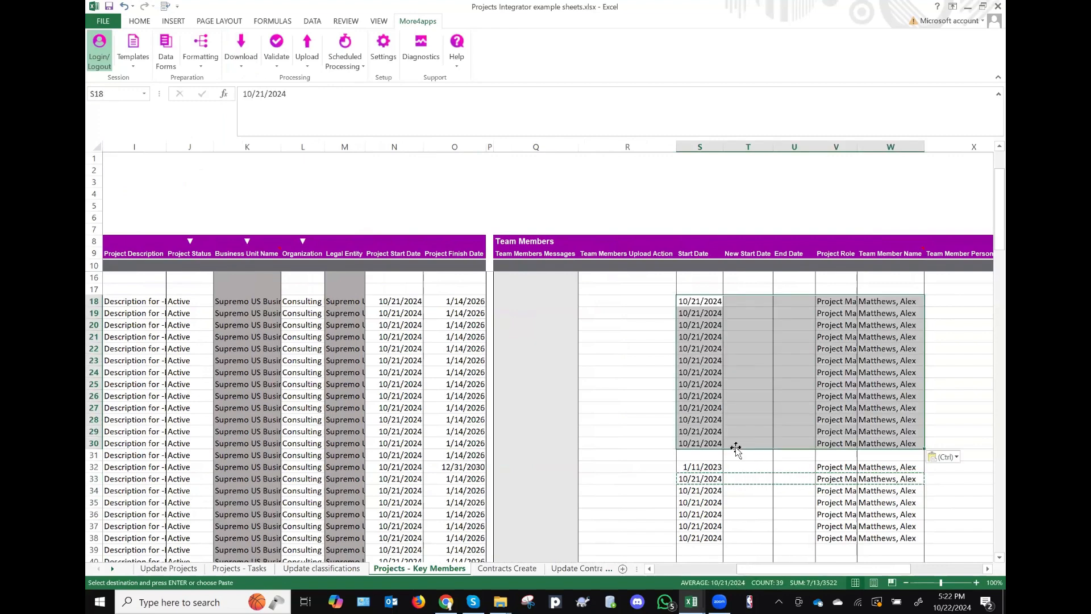
Step: Enter "Create" as the default value for Team Members Upload Action in row 10
click(640, 263)
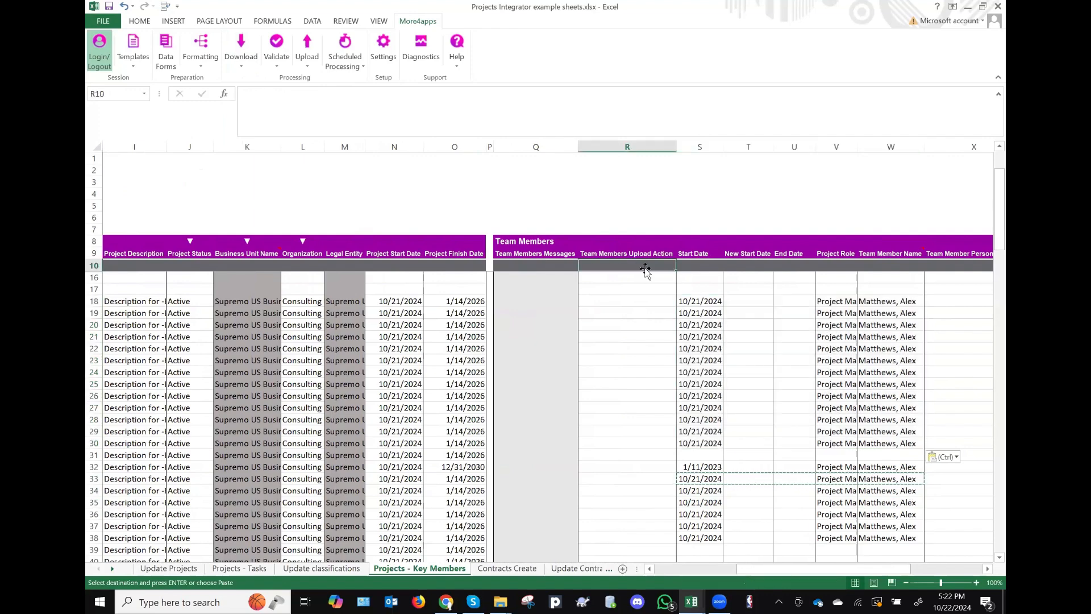
text(Creat)
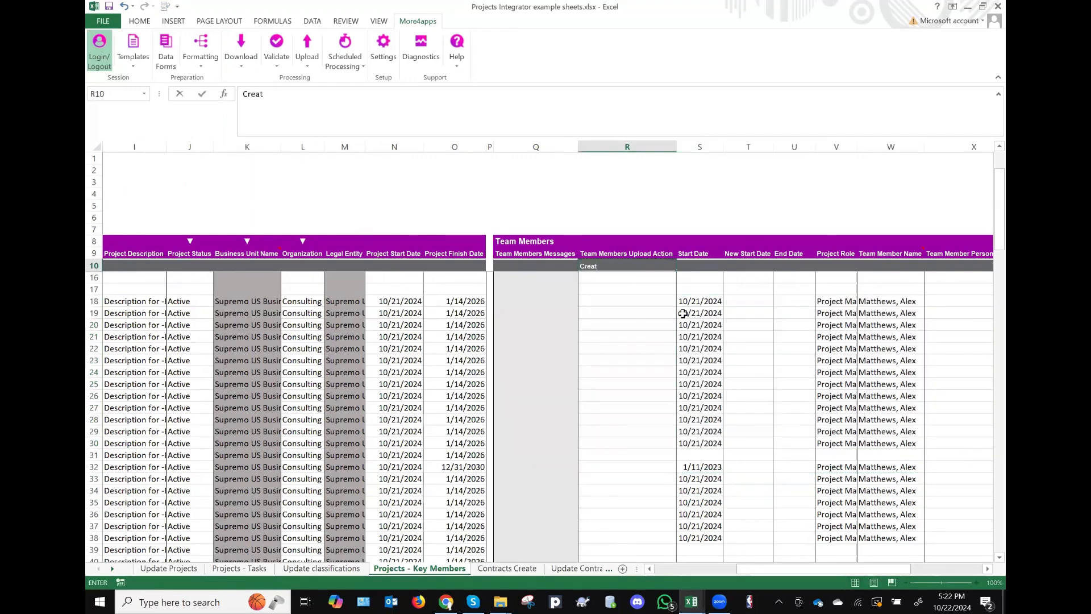
text(e)
key(Tab)
Step: Select the team member start dates in rows 18 to 30 and review the project header and Team Members columns
drag(706, 299, 713, 442)
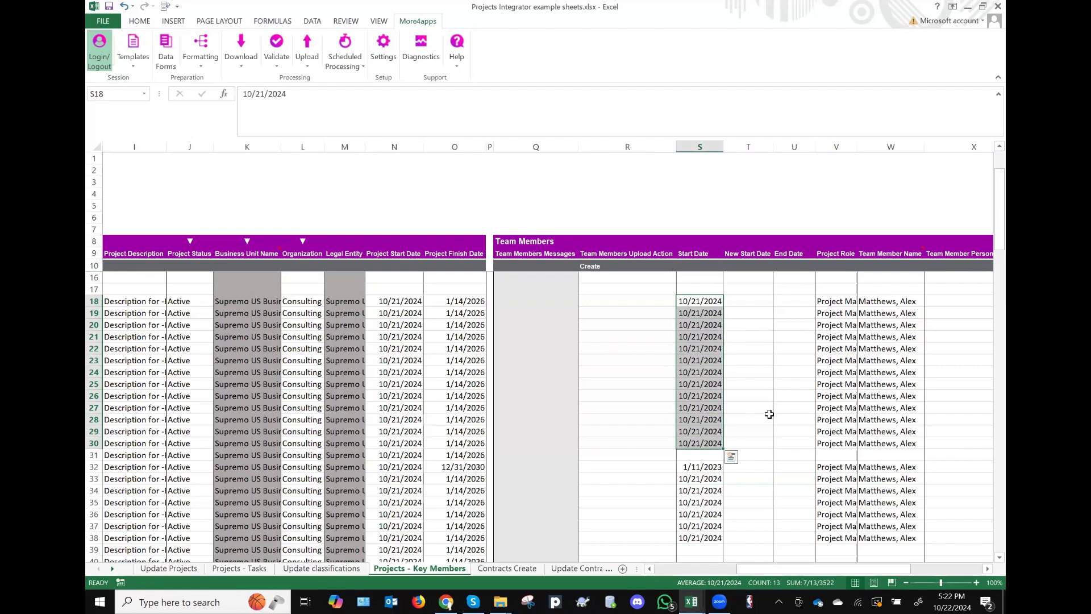
scroll(768, 414, left, 6)
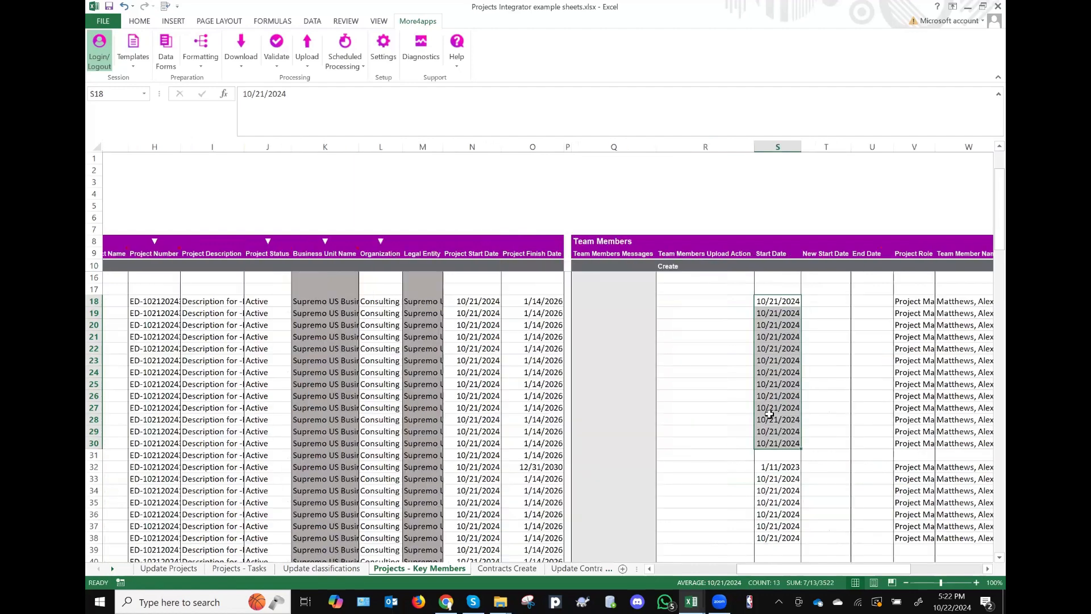
scroll(769, 414, left, 1)
scroll(458, 325, right, 2)
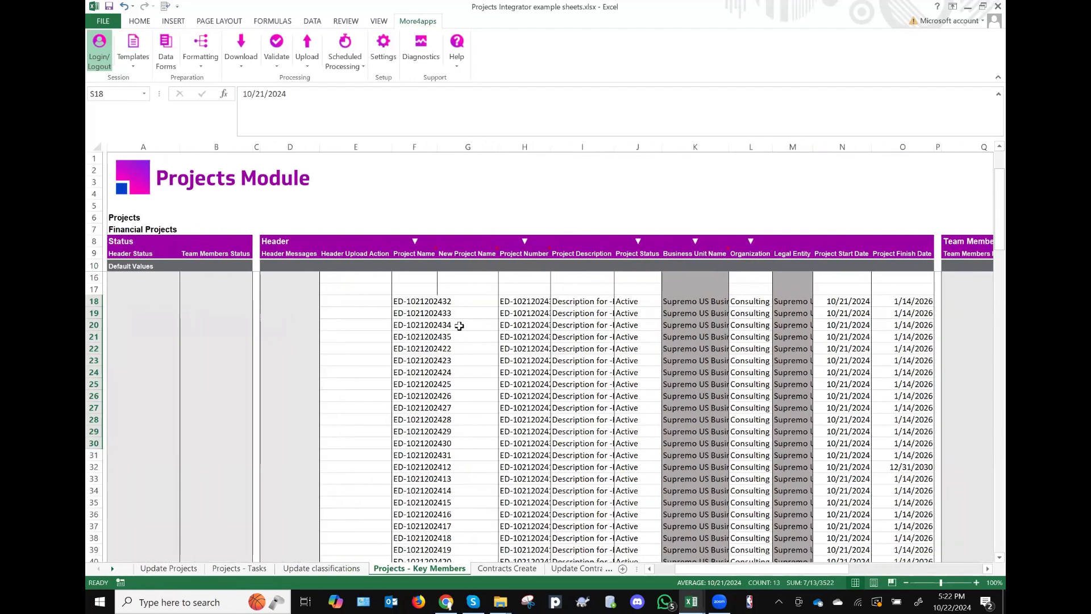
scroll(515, 339, right, 3)
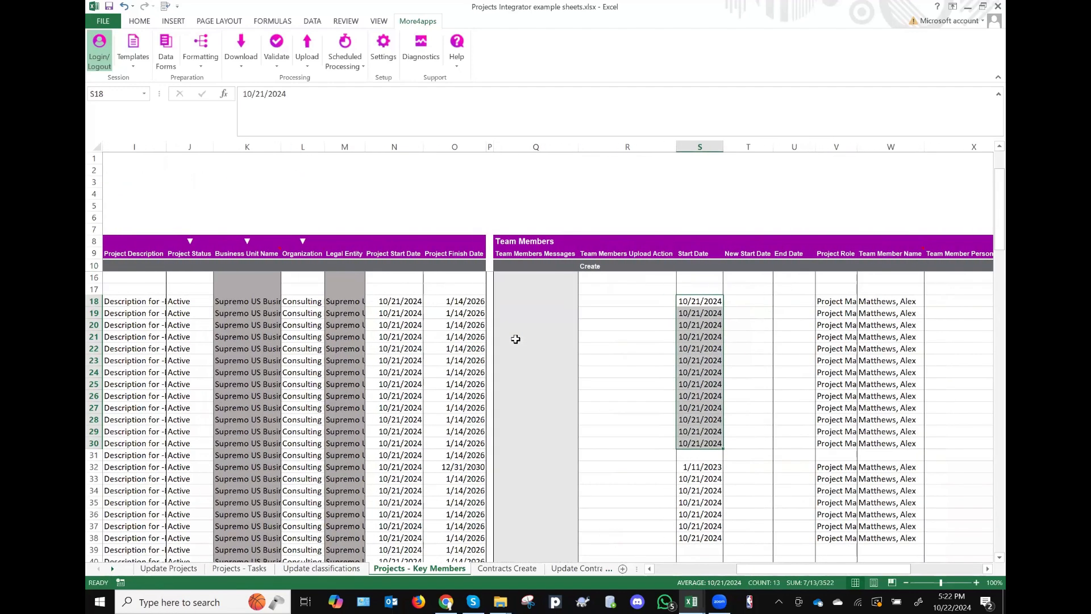
scroll(516, 339, right, 3)
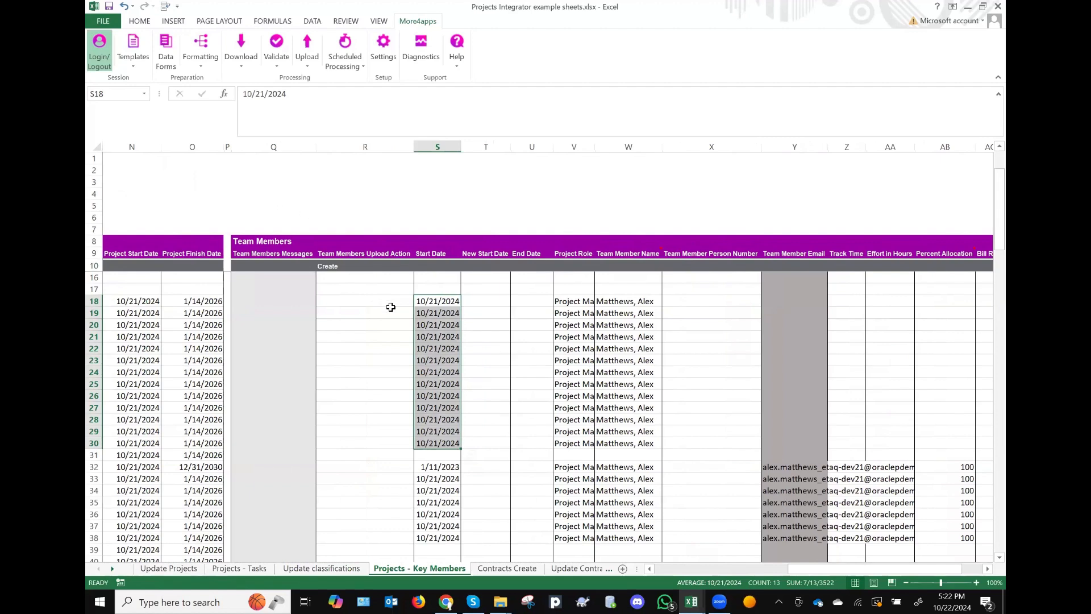
Step: Go to the Projects - Tasks sheet, select the Project Number in row 30, and review the formatting options and the project and task rows
click(240, 568)
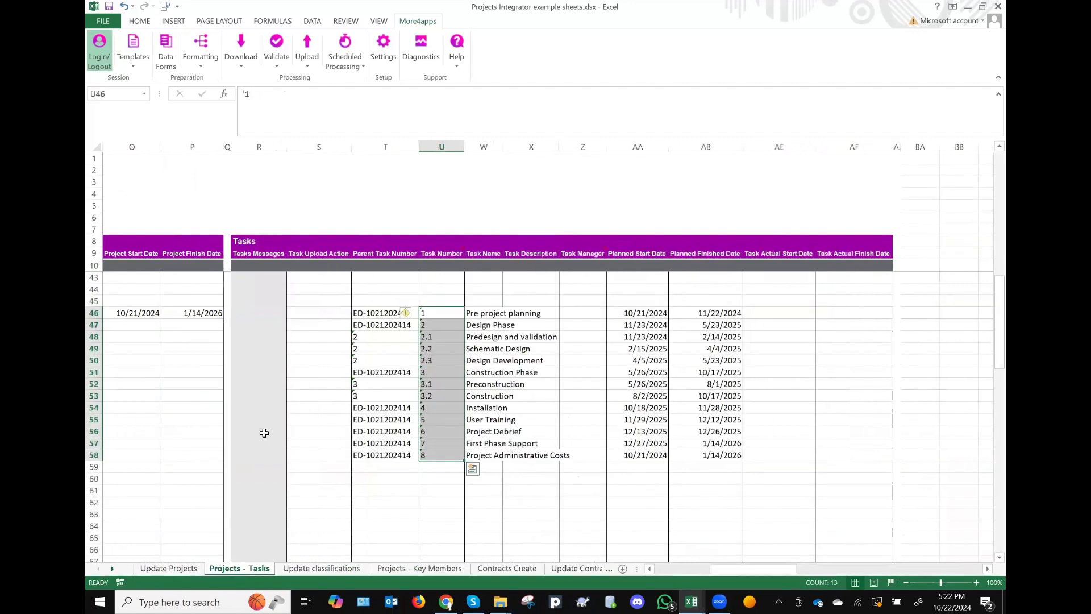
key(Home)
scroll(519, 356, up, 4)
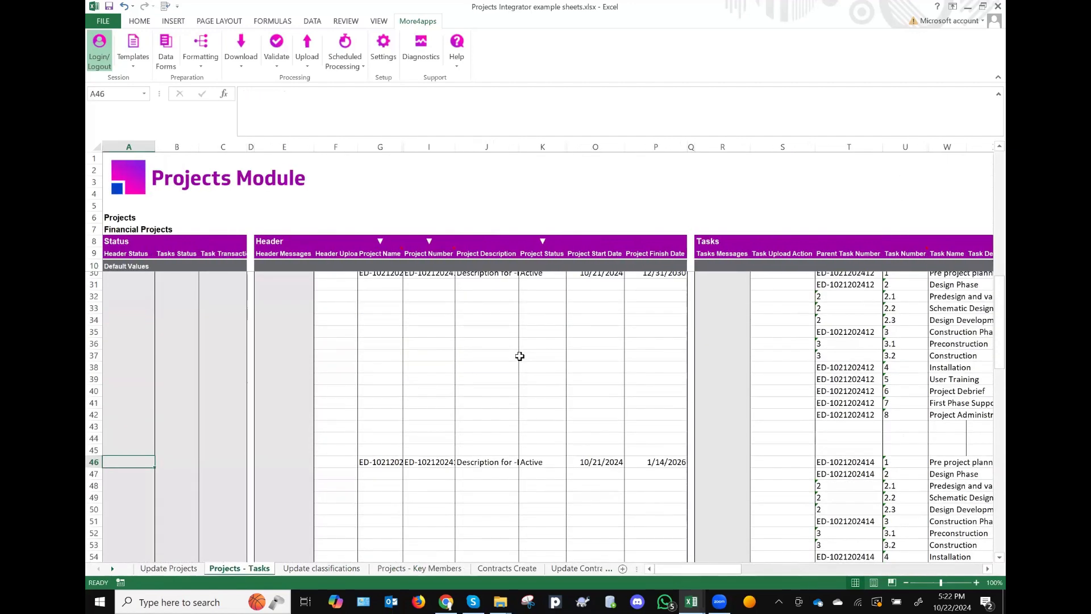
scroll(520, 356, up, 3)
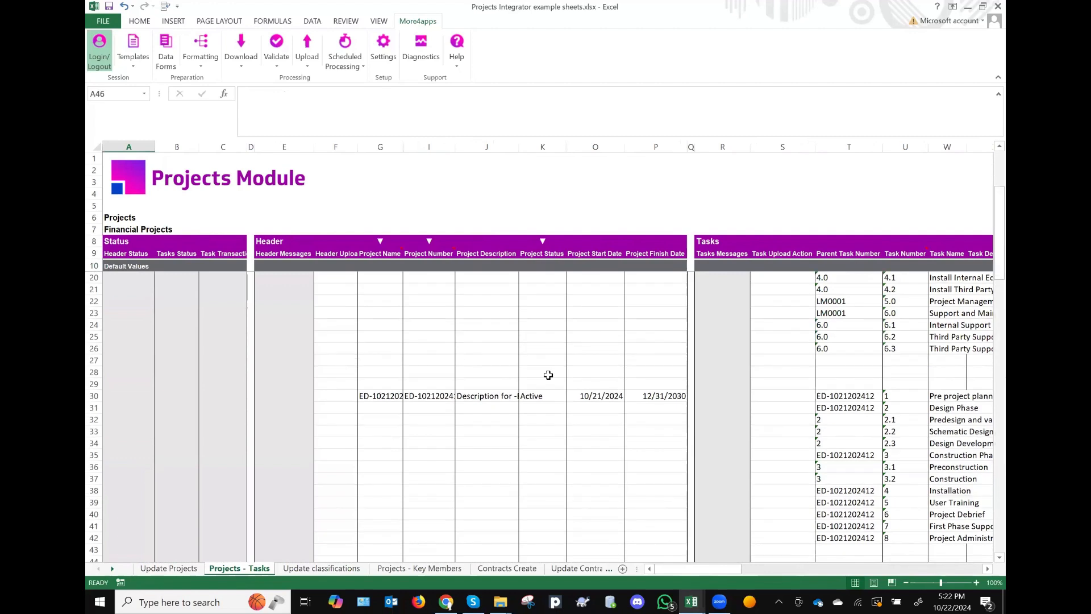
click(408, 399)
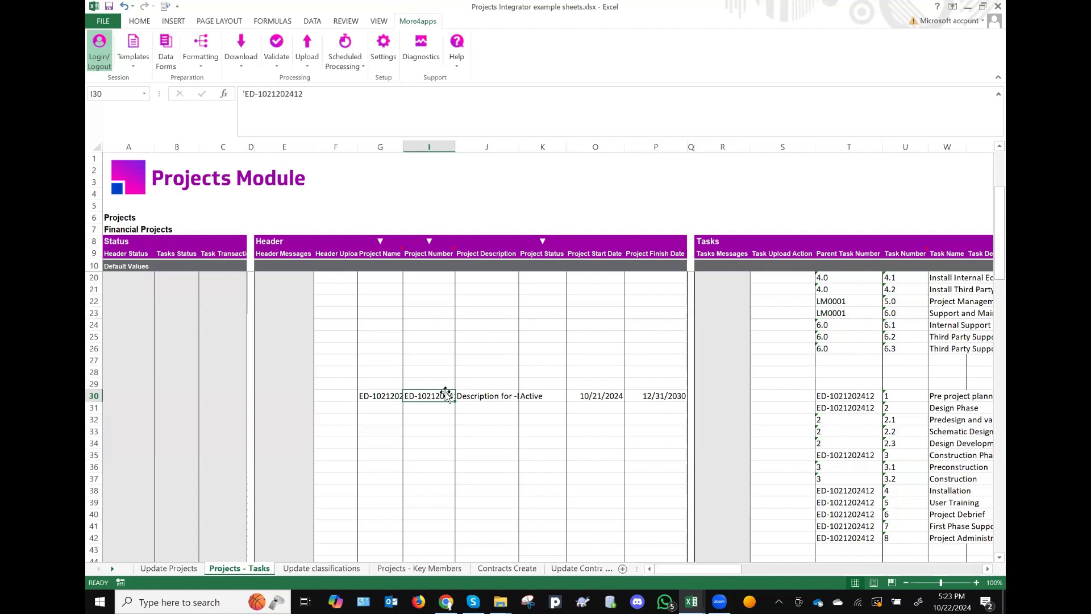
click(205, 42)
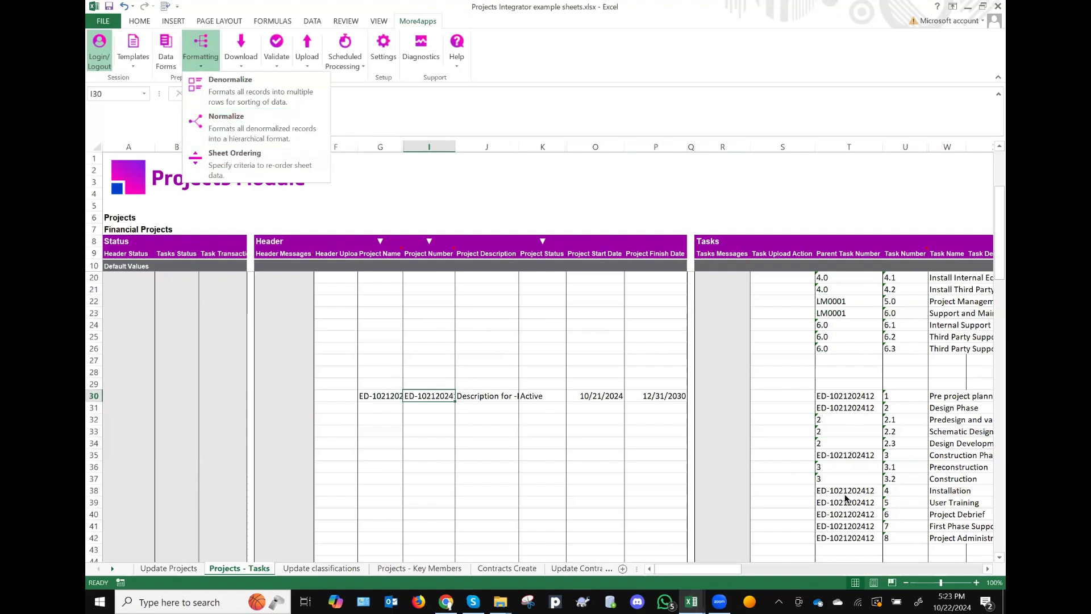
click(600, 398)
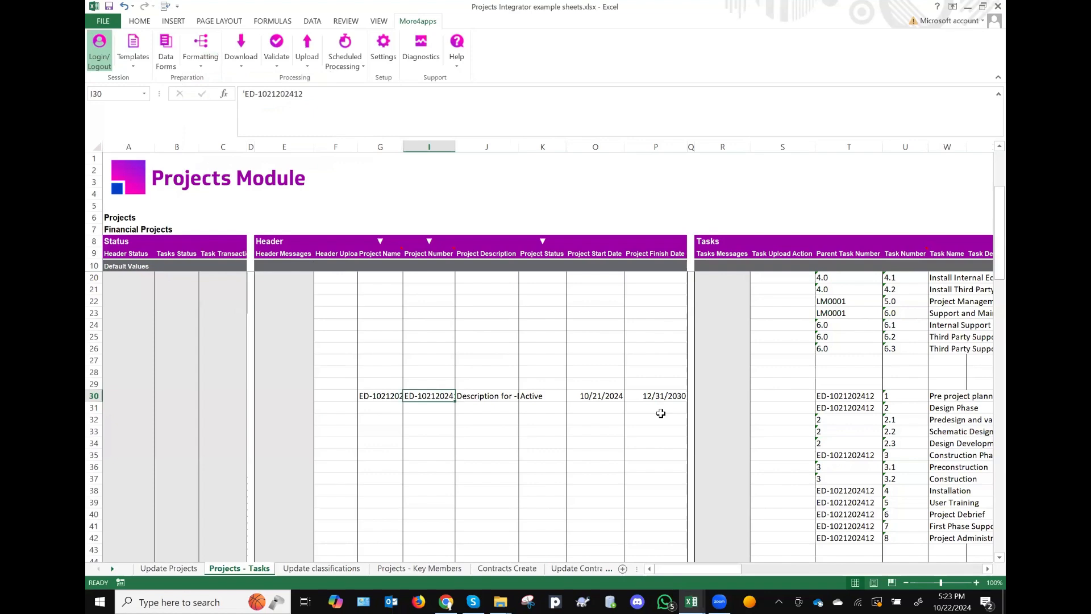
scroll(661, 413, down, 3)
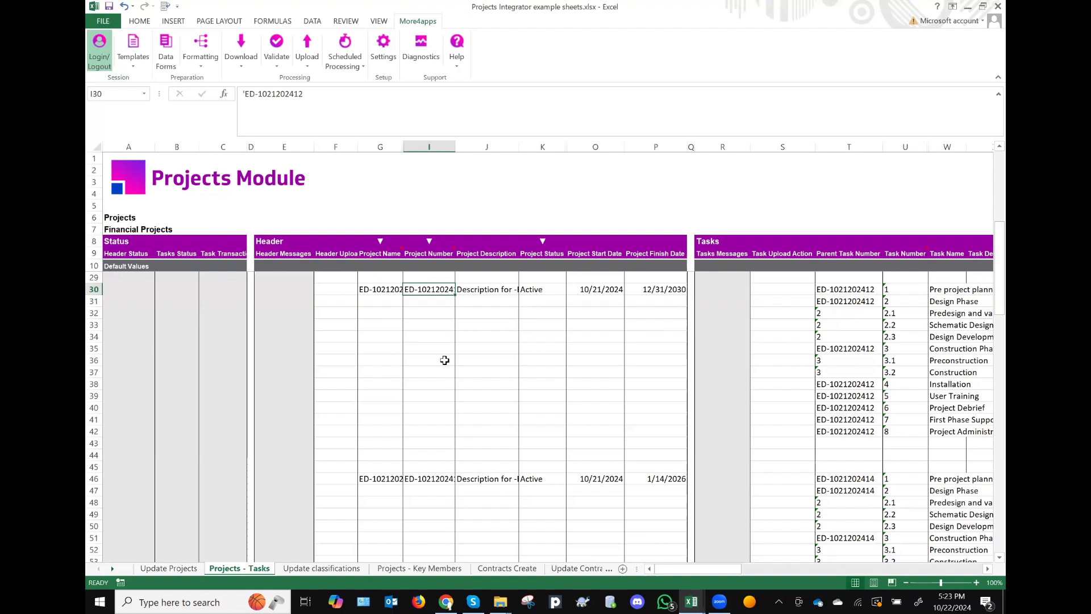
Step: Denormalize the Projects - Tasks sheet to repeat the project header data on every task row
click(205, 54)
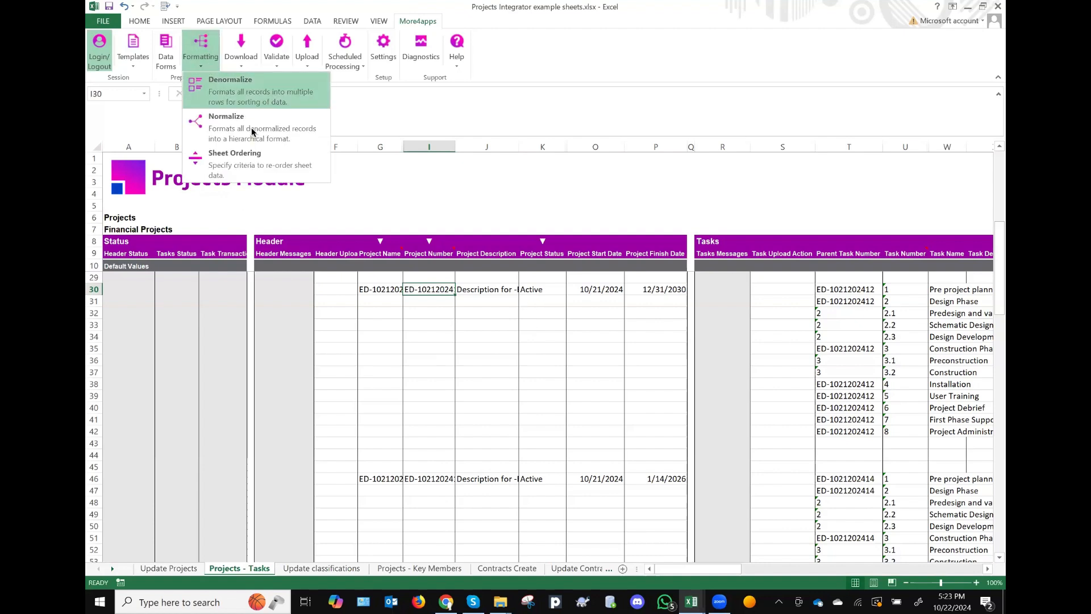
click(258, 89)
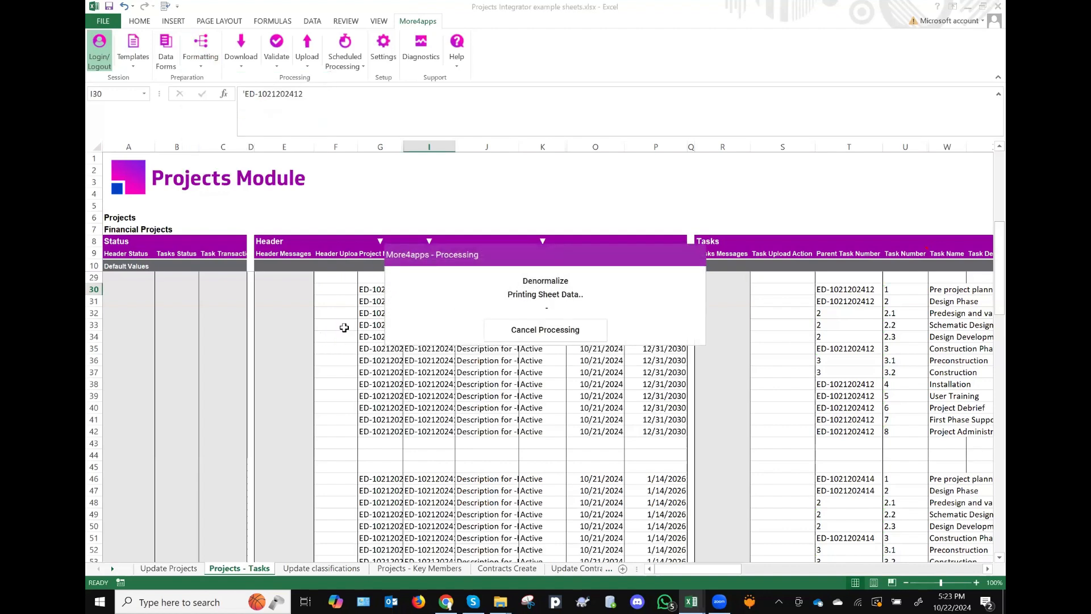
click(201, 54)
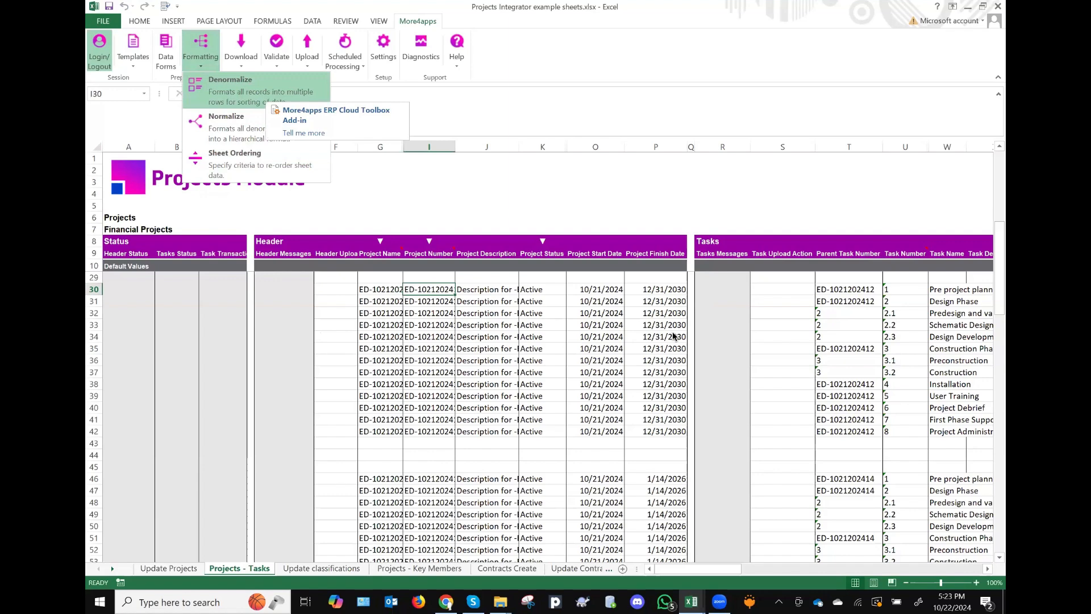
click(232, 87)
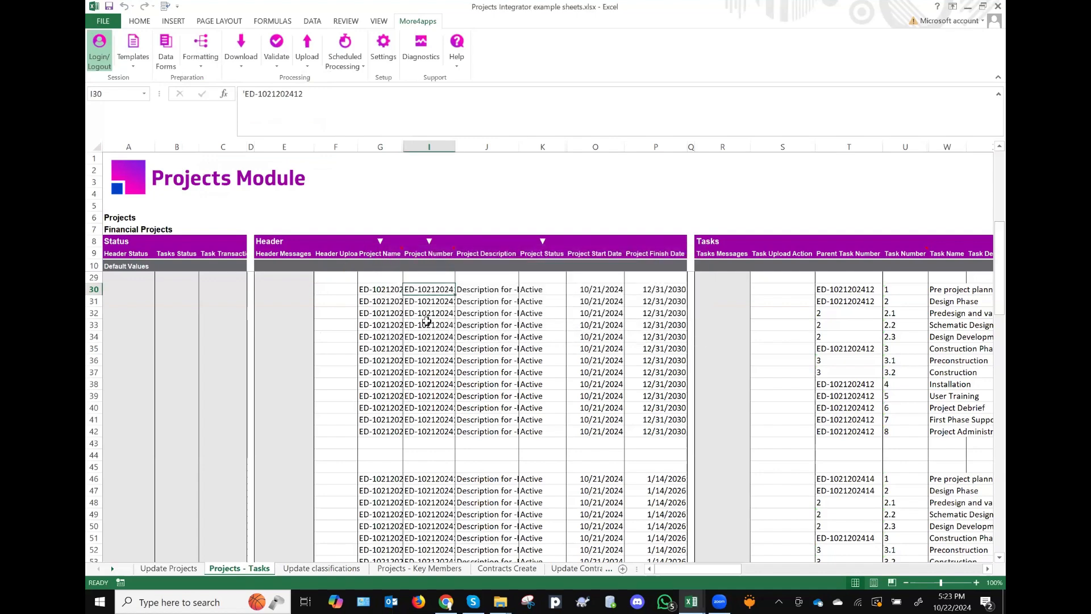
Step: Normalize the Projects - Tasks sheet back into the hierarchical format and select the Project Finish Date in row 30
click(196, 57)
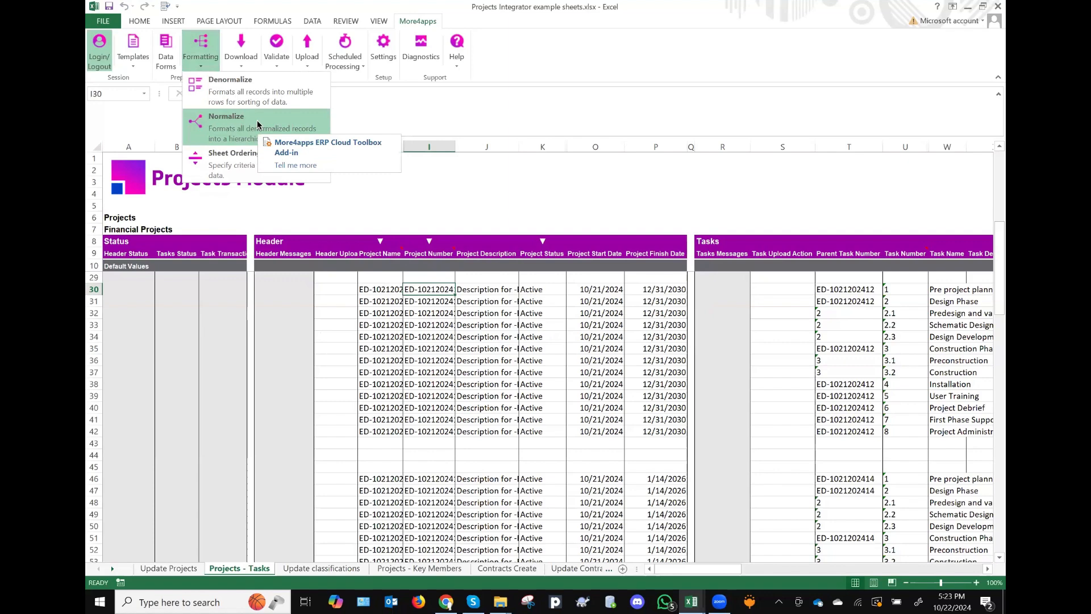
click(258, 124)
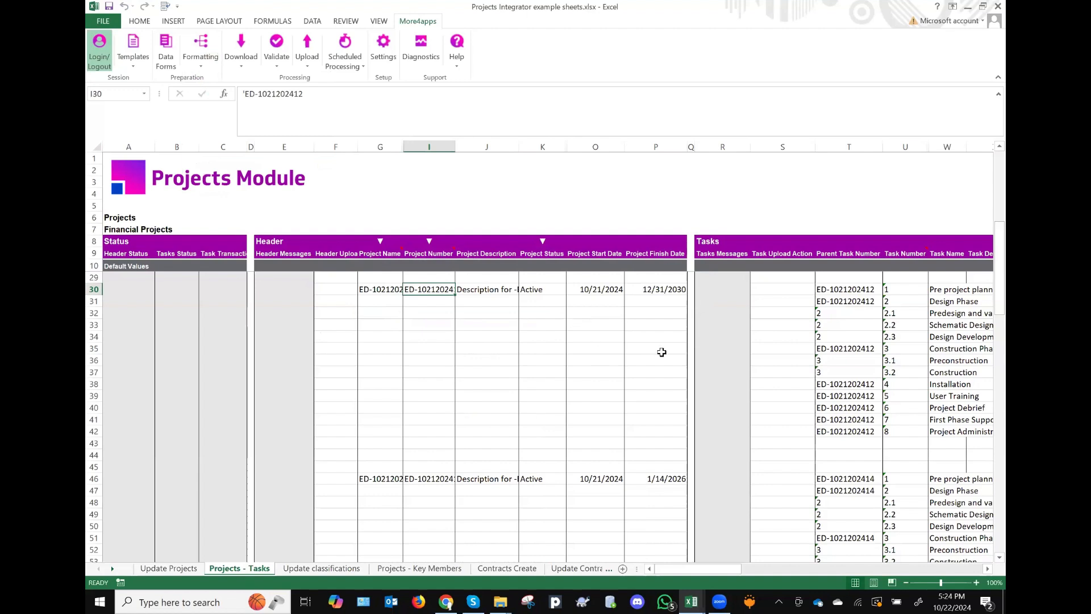
click(669, 291)
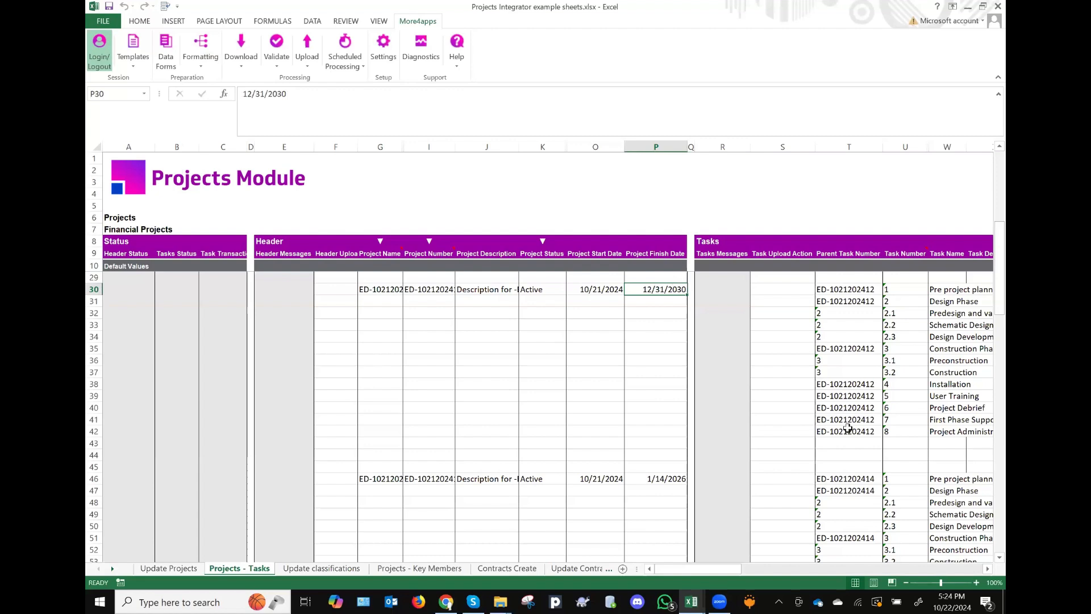
Step: Review the remaining task rows, go to the Projects - Key Members sheet, and examine its last project rows and header columns
scroll(847, 428, down, 5)
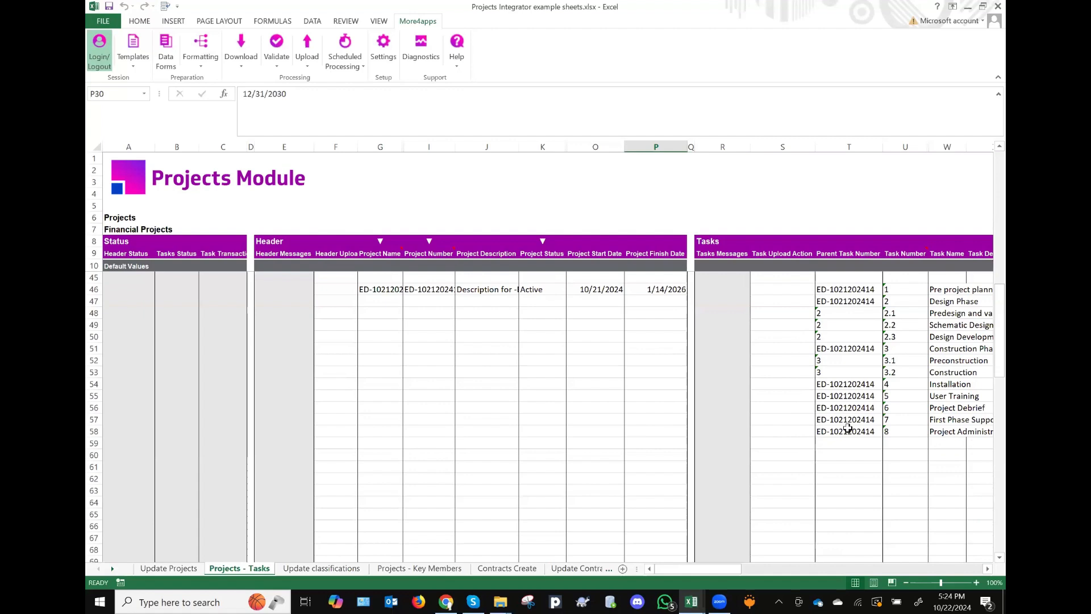
click(397, 569)
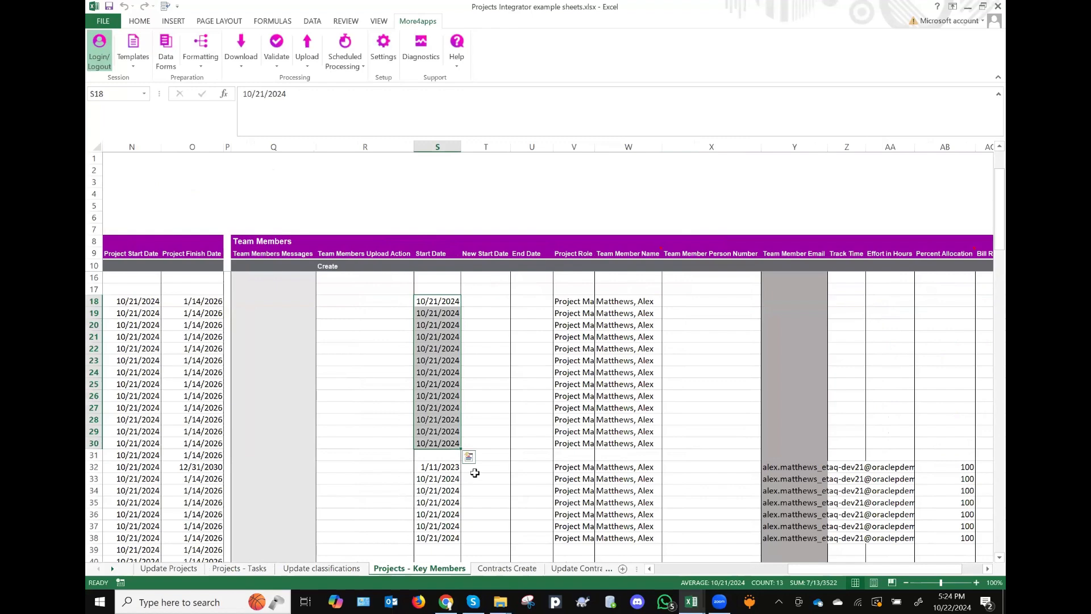
scroll(474, 472, down, 6)
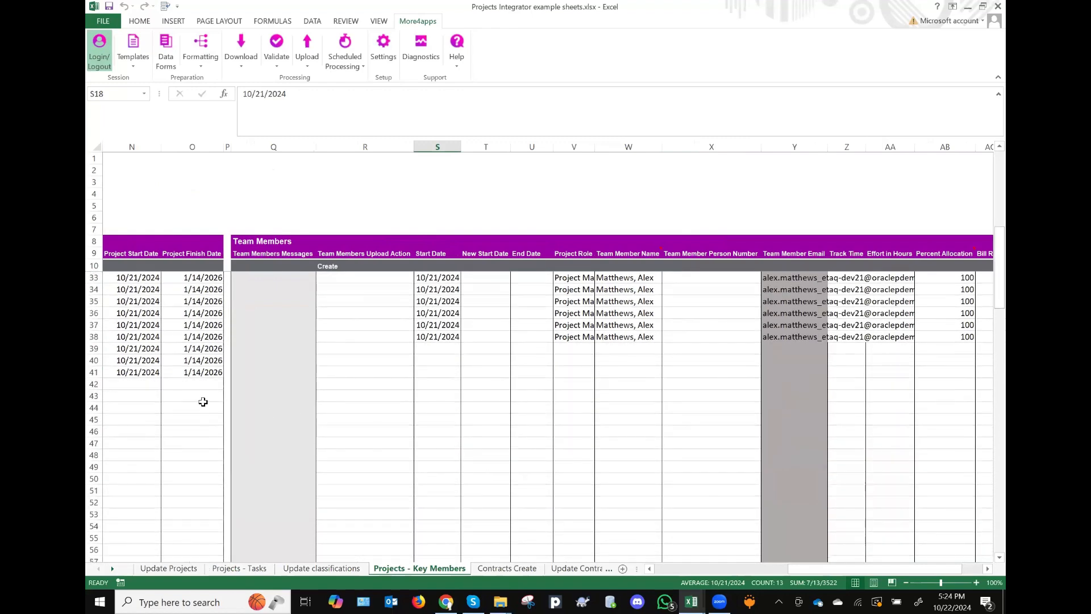
click(202, 402)
scroll(203, 402, left, 5)
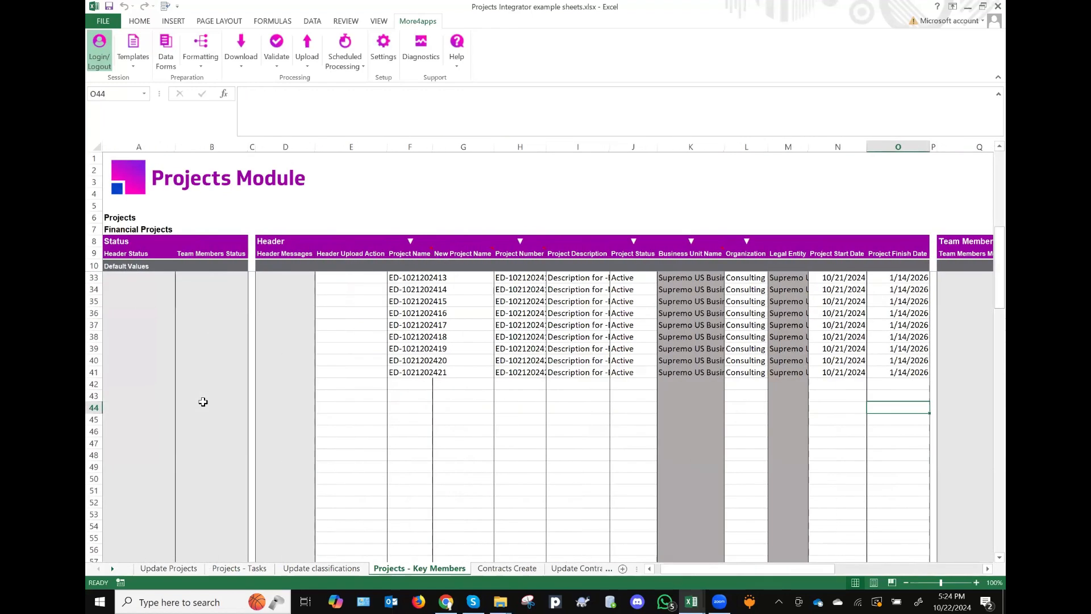
Step: Open the form-based download for Financial Projects, review the Team Members, Classifications, Tasks and Project Header filters, and close it without downloading
click(243, 57)
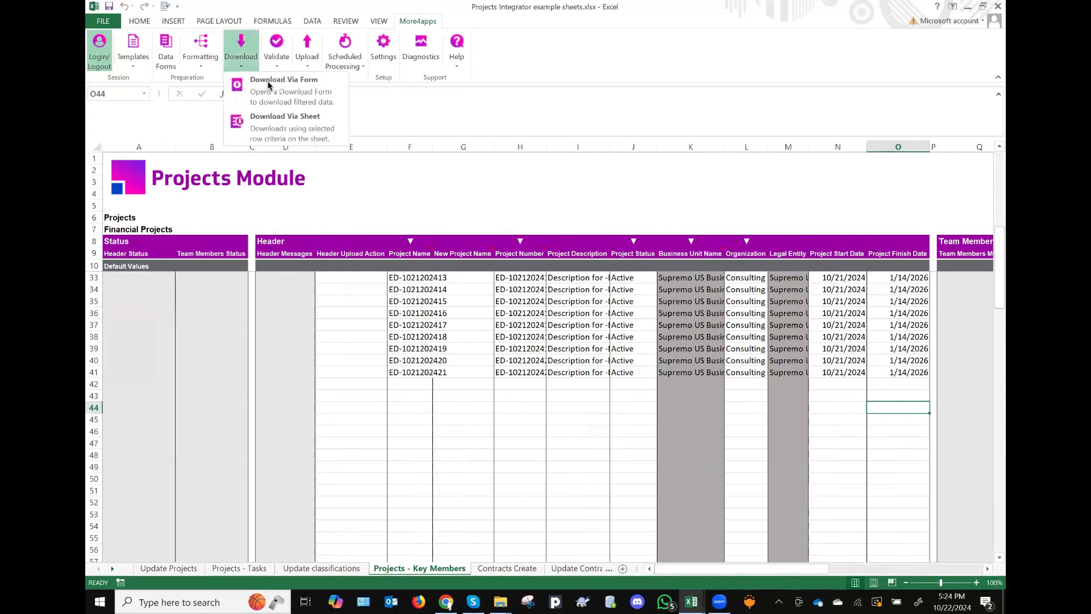
click(309, 98)
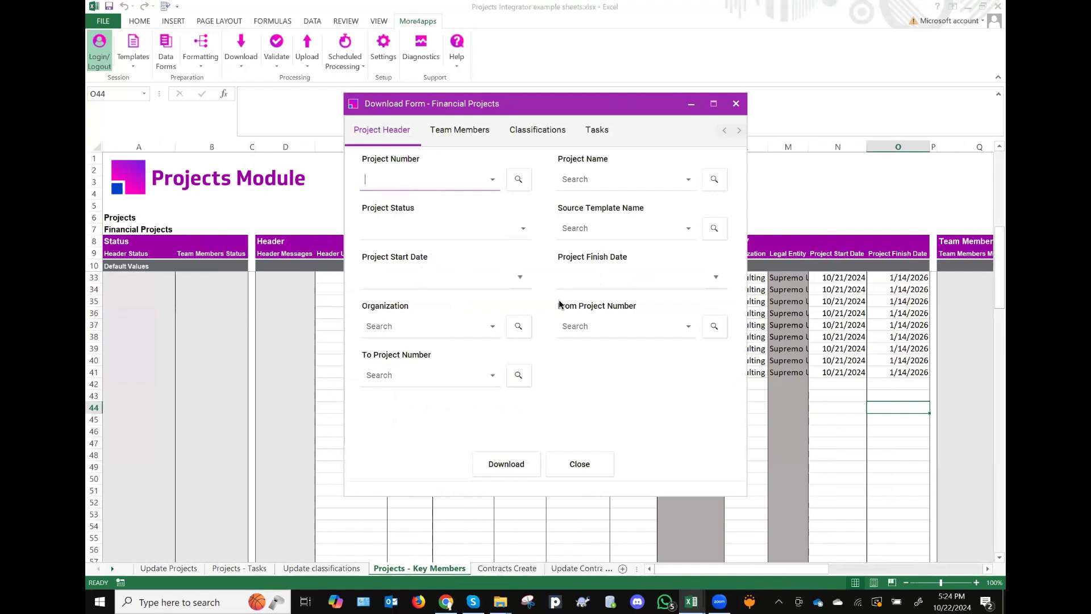
click(477, 132)
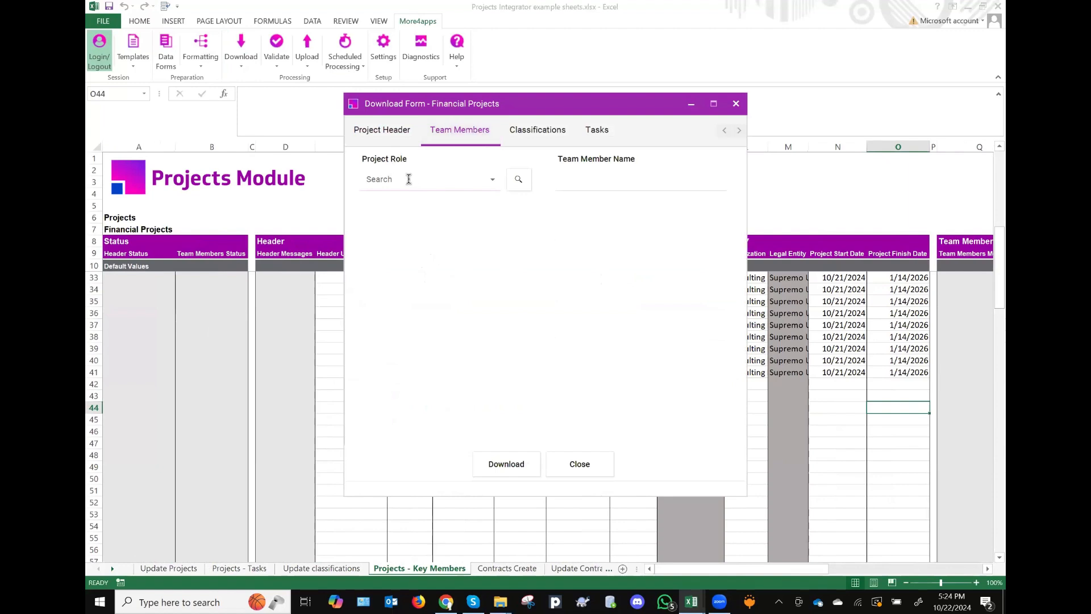
click(544, 132)
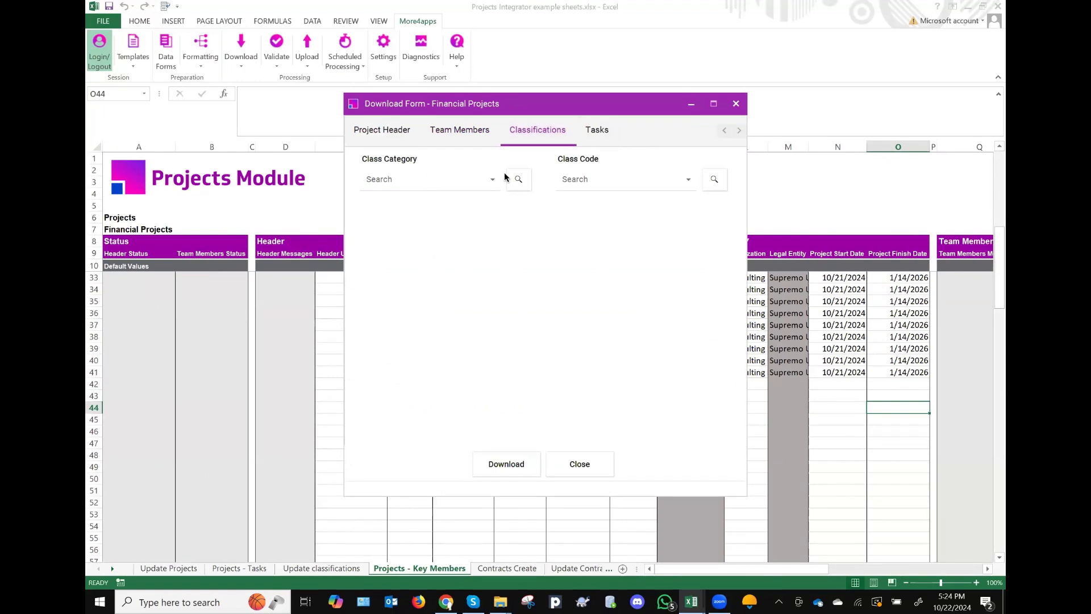
click(598, 138)
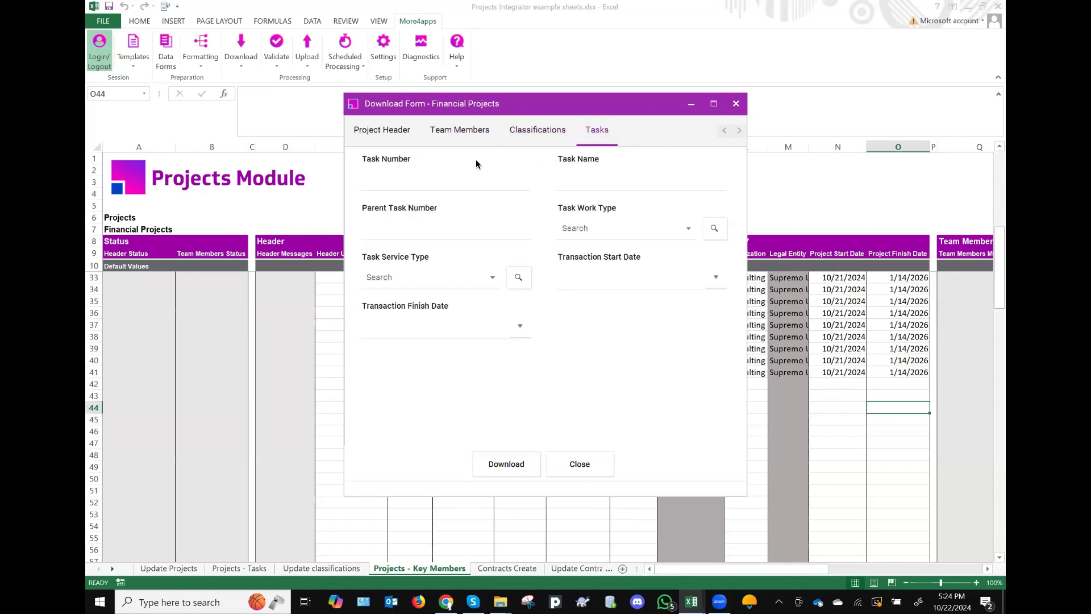
click(380, 130)
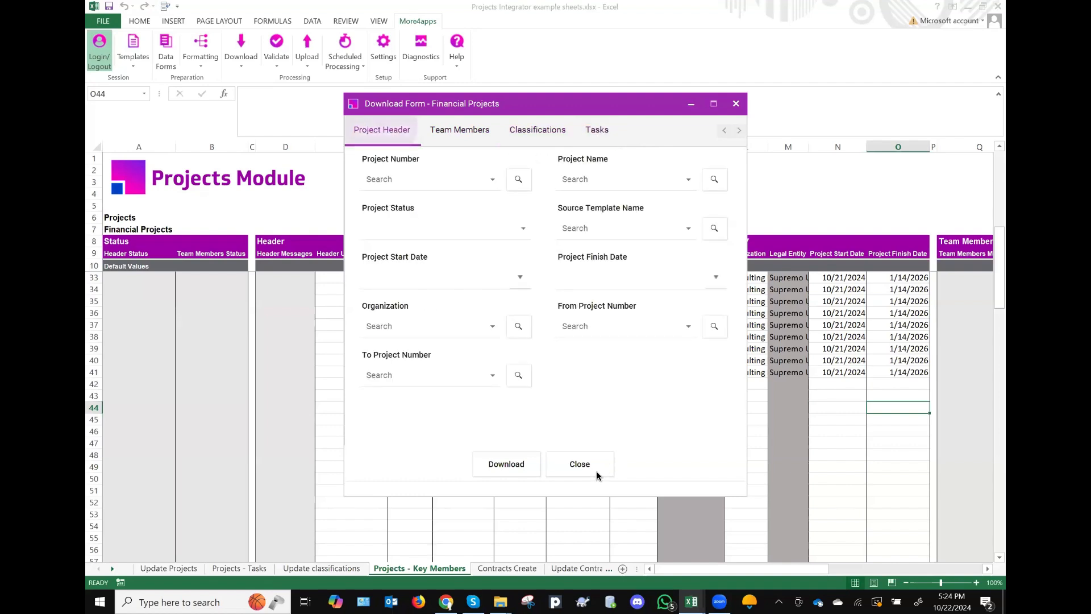
click(578, 468)
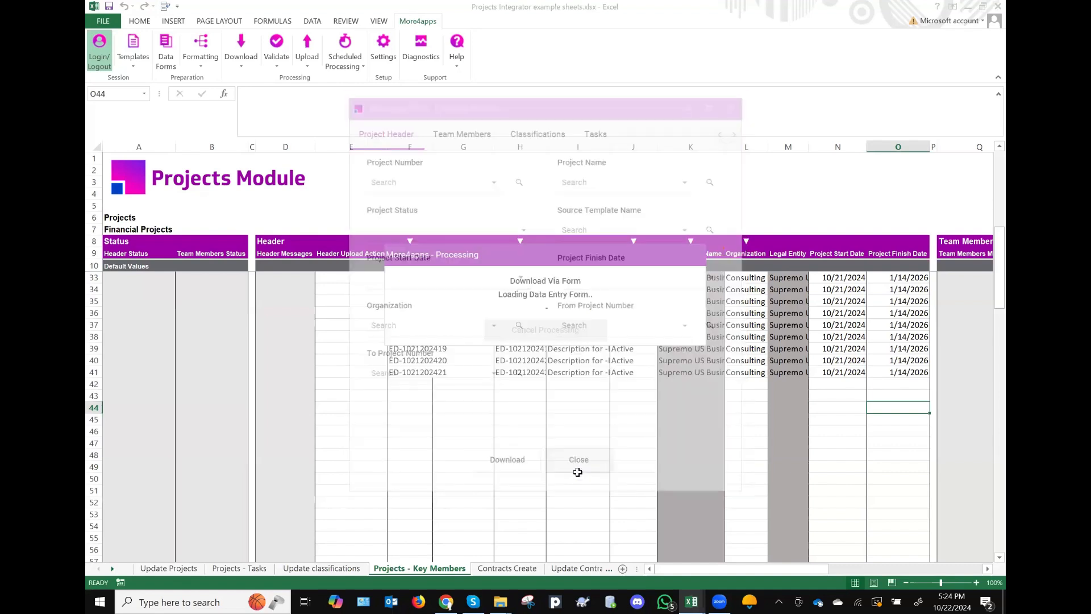
Step: Go to the Contracts Create sheet and open the user guide for the Projects module's Contracts integrator under Contract Management
click(458, 46)
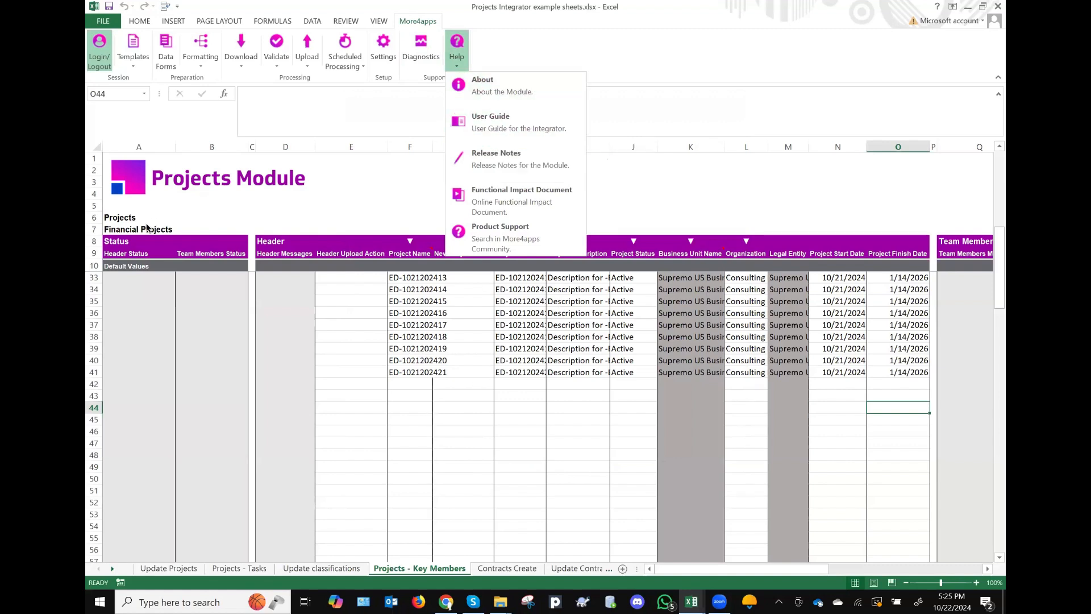
click(525, 567)
click(526, 567)
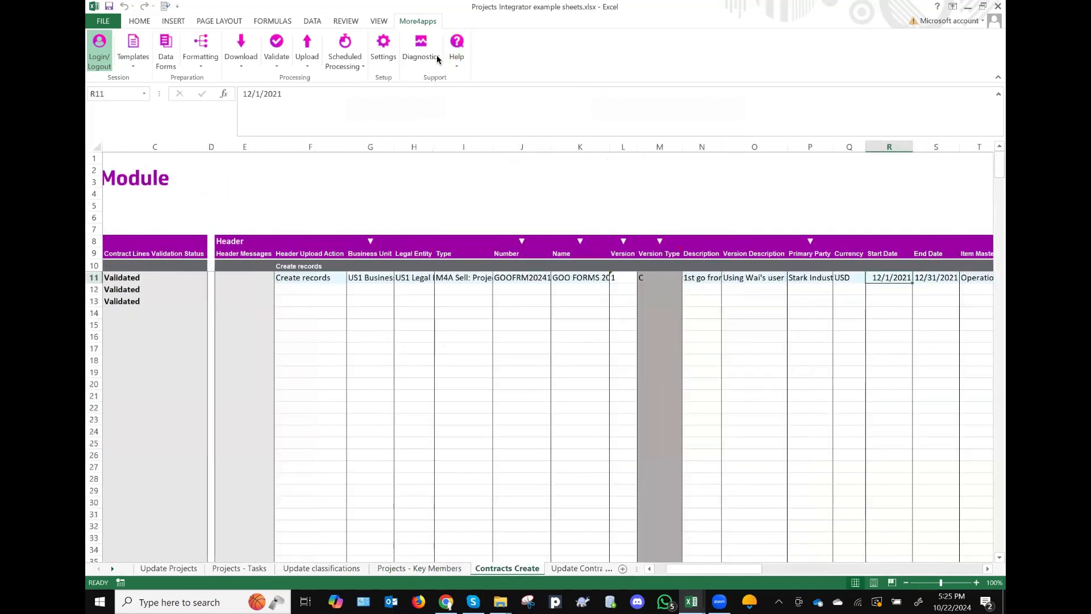
click(461, 61)
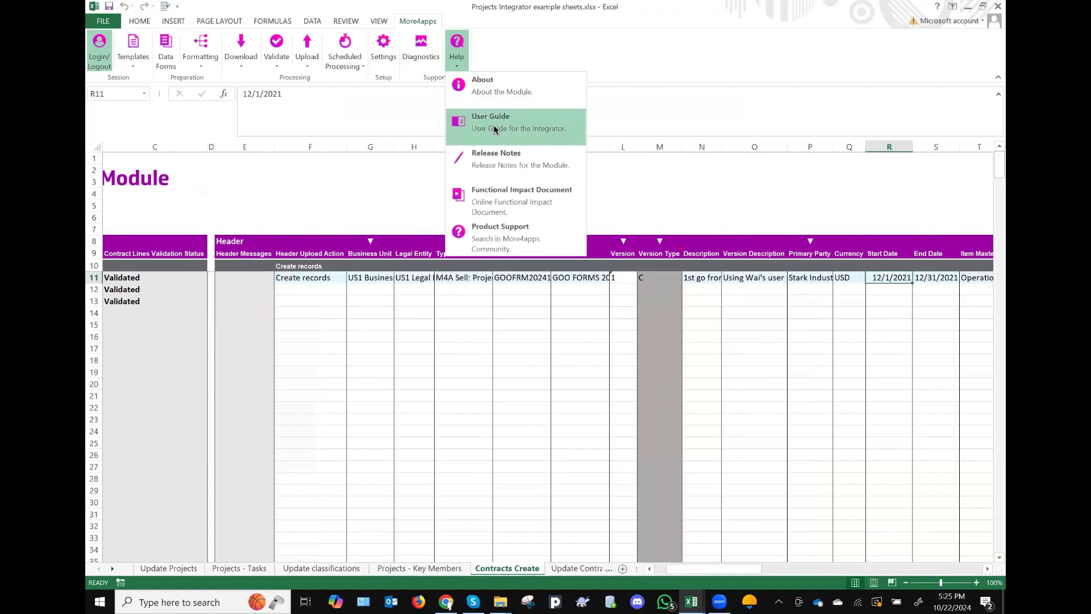
click(495, 128)
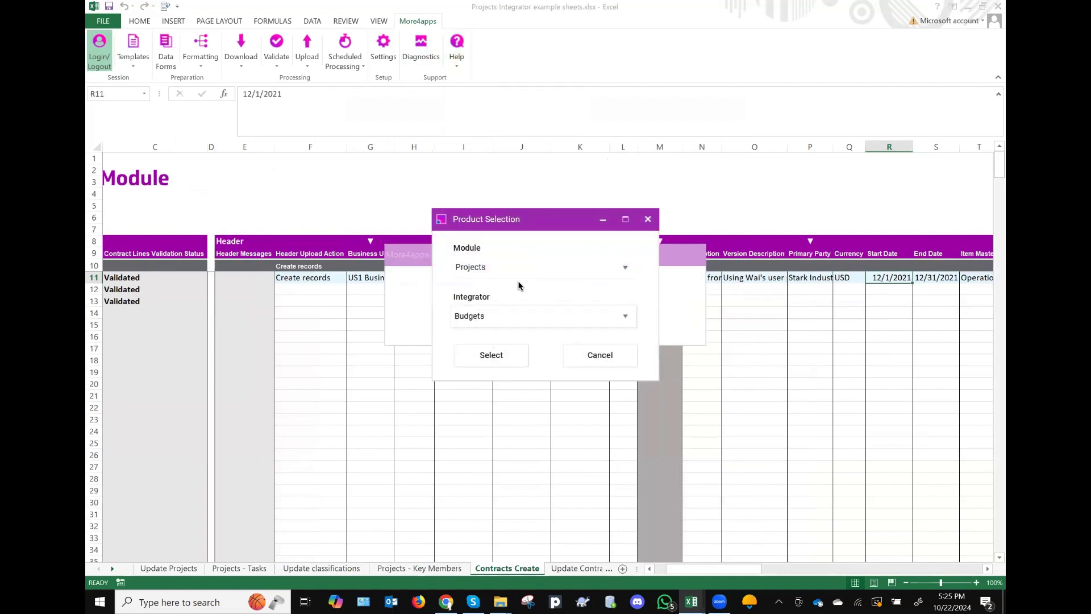
click(628, 320)
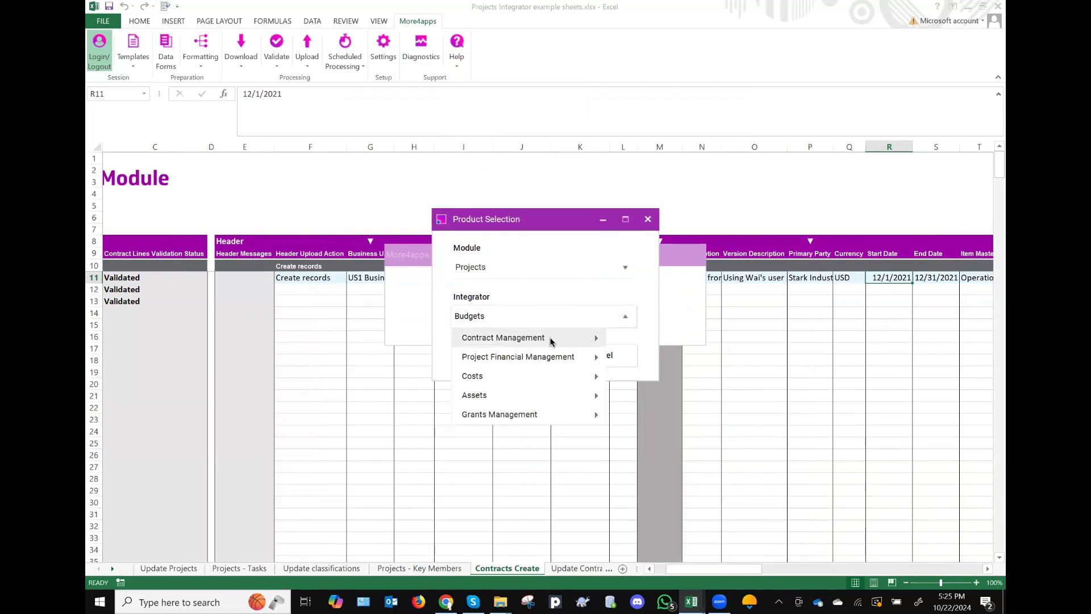
mouse_move(548, 341)
click(625, 342)
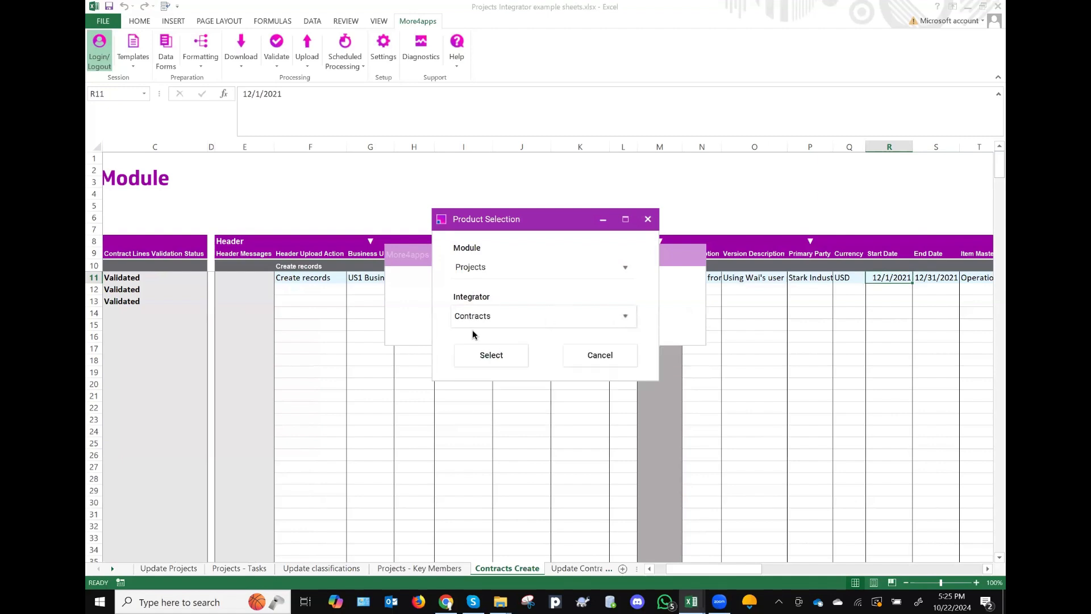
click(489, 357)
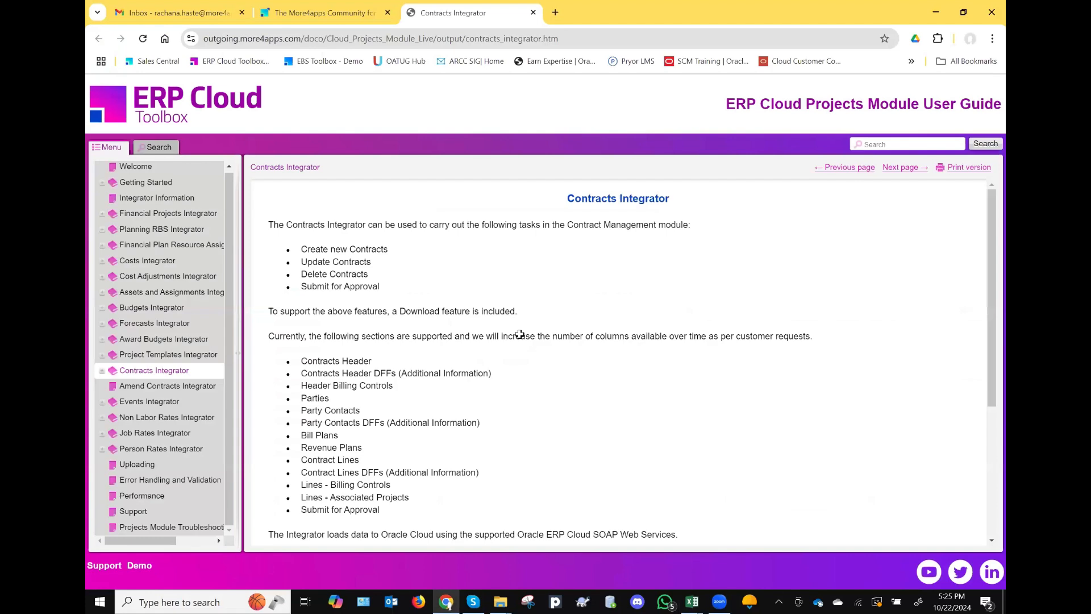
Step: Return to the workbook, open Product Support, and review the More4apps Community home page's discussion, toolbox and support request sections
key(alt+Tab)
click(456, 49)
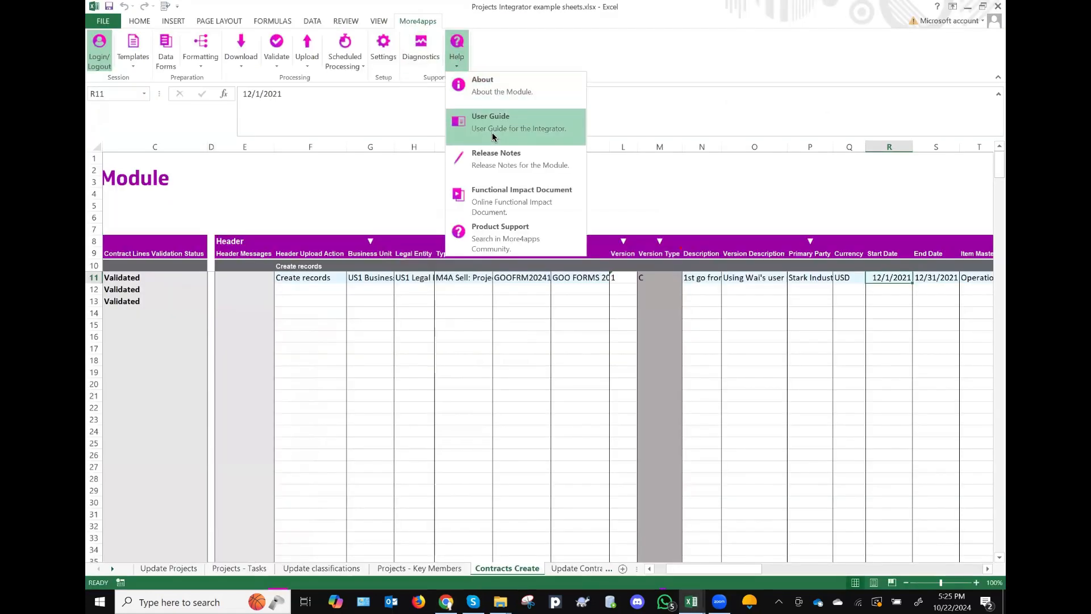
click(518, 244)
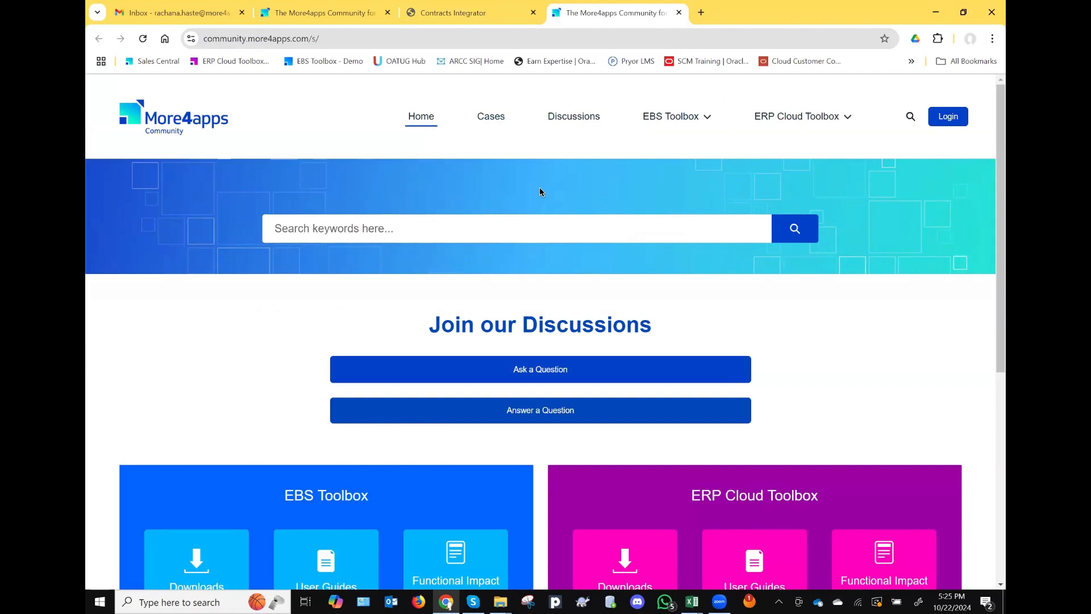
scroll(539, 192, down, 5)
scroll(540, 192, down, 1)
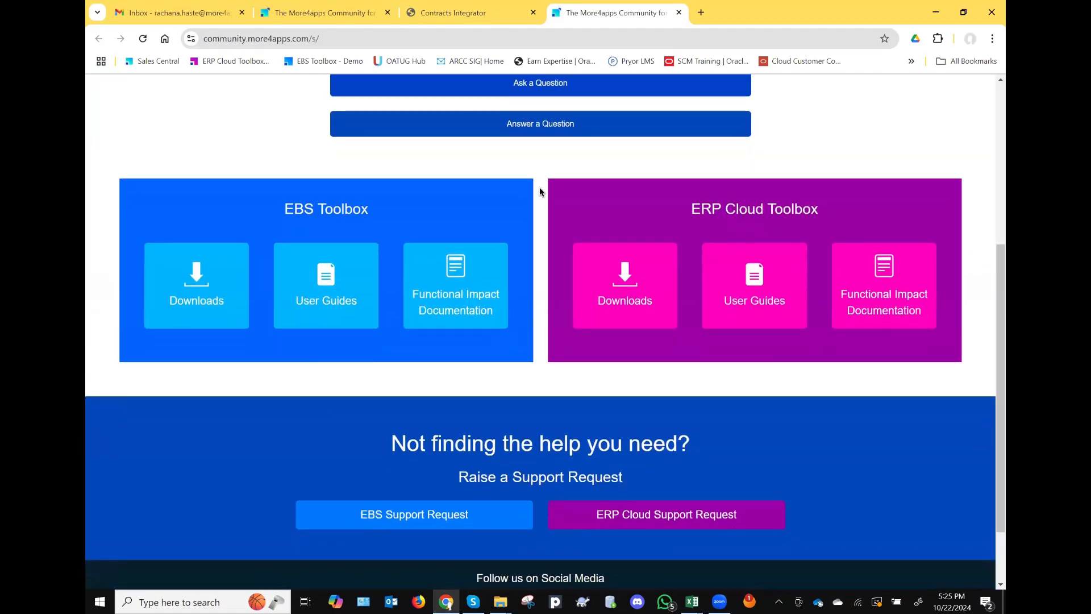
scroll(540, 192, up, 2)
scroll(540, 191, up, 3)
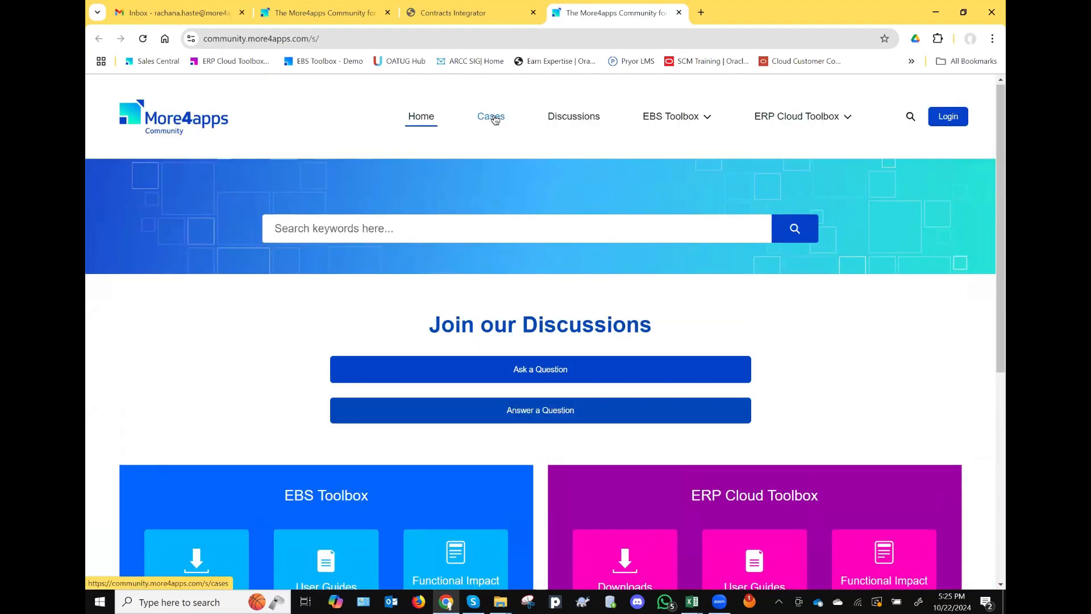
Step: Open the community's Cases page and sign in through Google with the company account
click(507, 132)
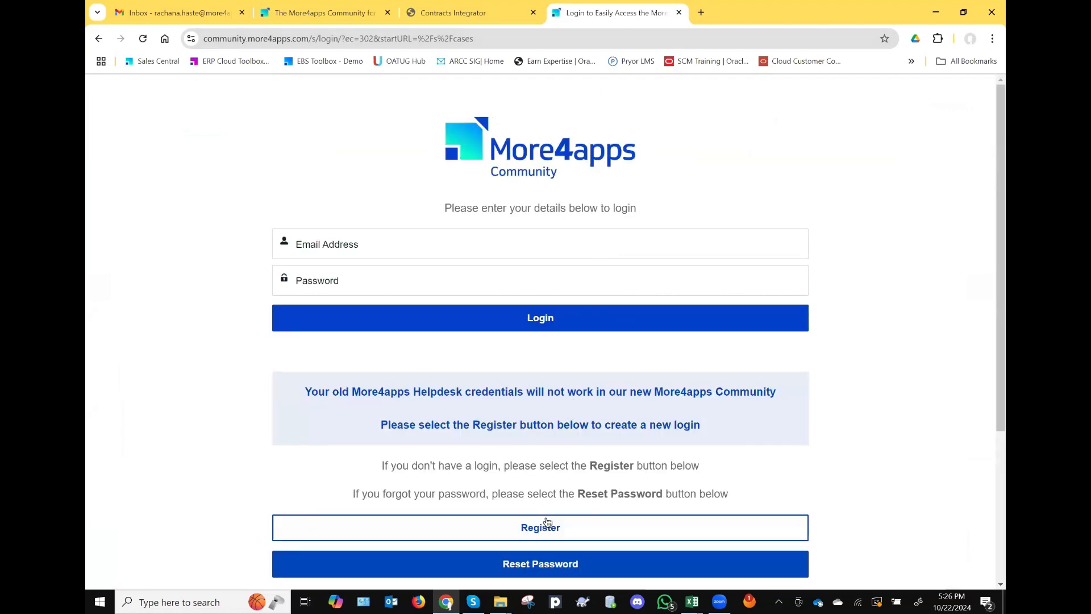
scroll(569, 341, down, 4)
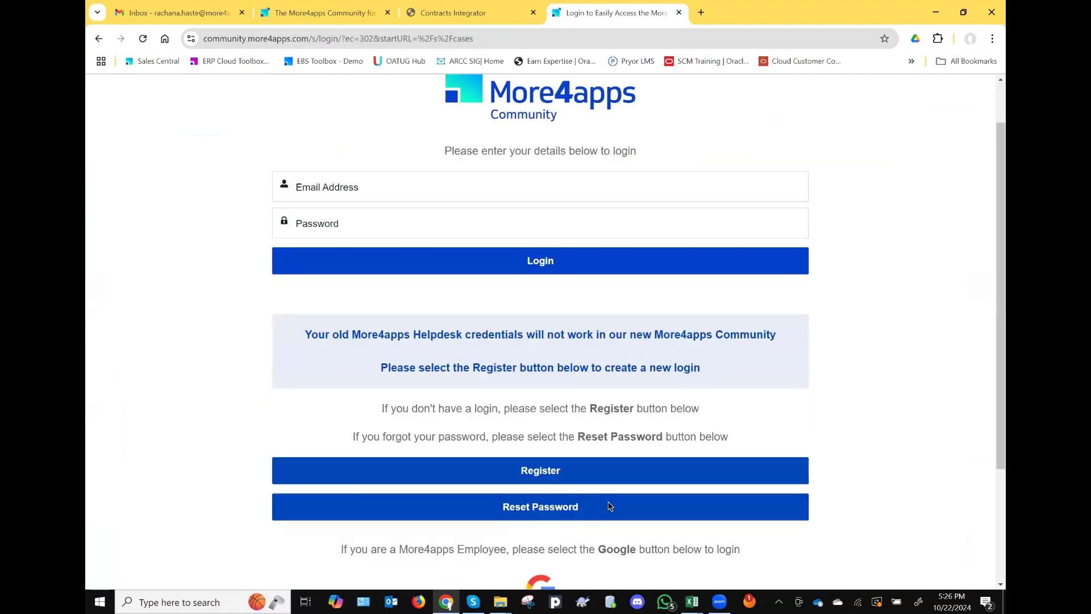
click(541, 430)
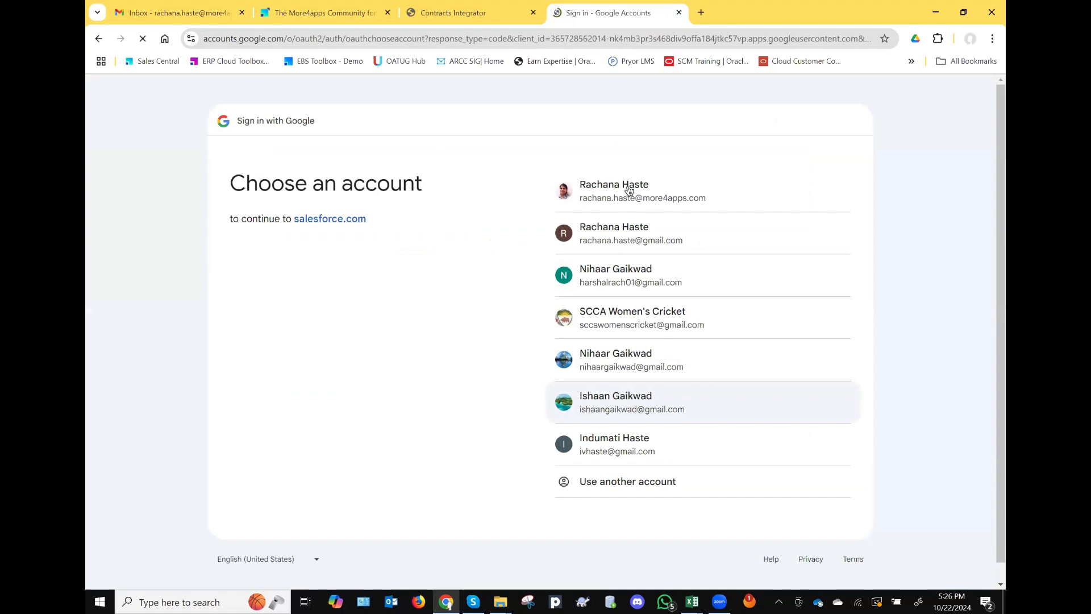
click(635, 189)
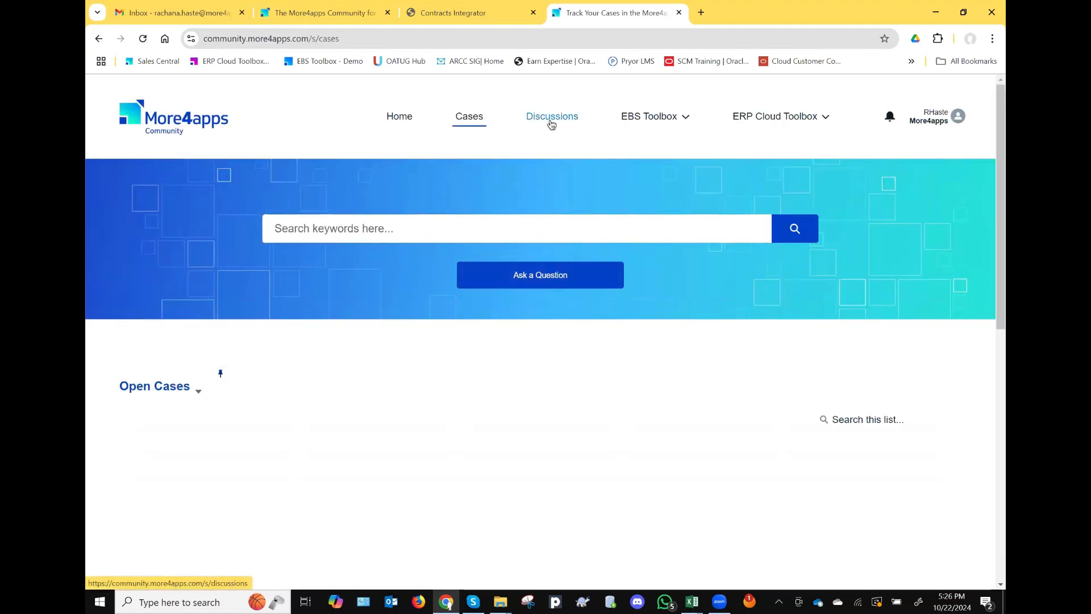
Step: Open the community Discussions page and view the resources offered for the ERP Cloud Toolbox
click(550, 121)
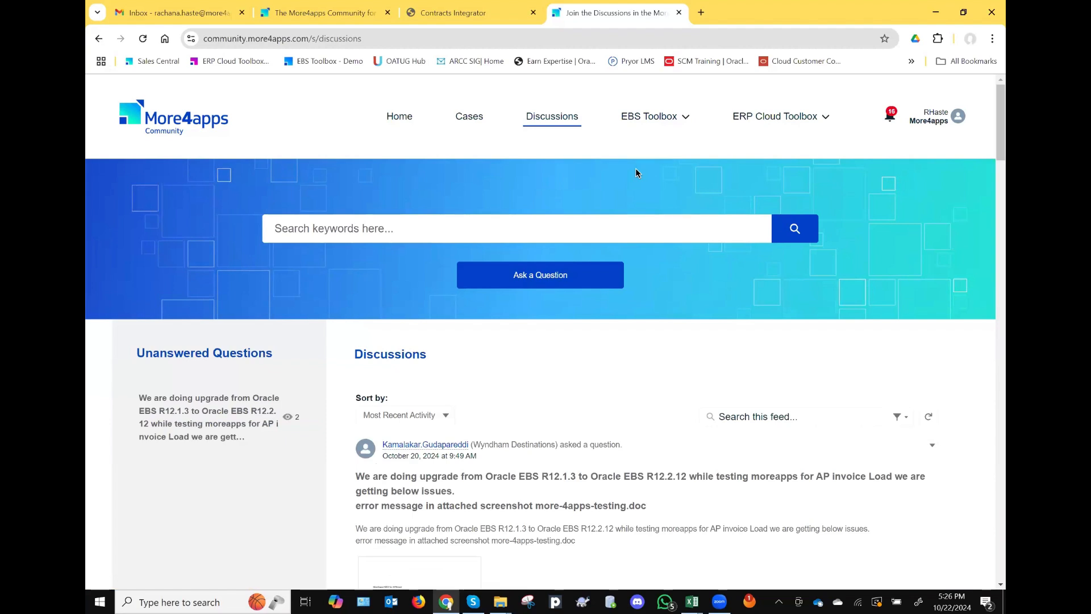
click(812, 122)
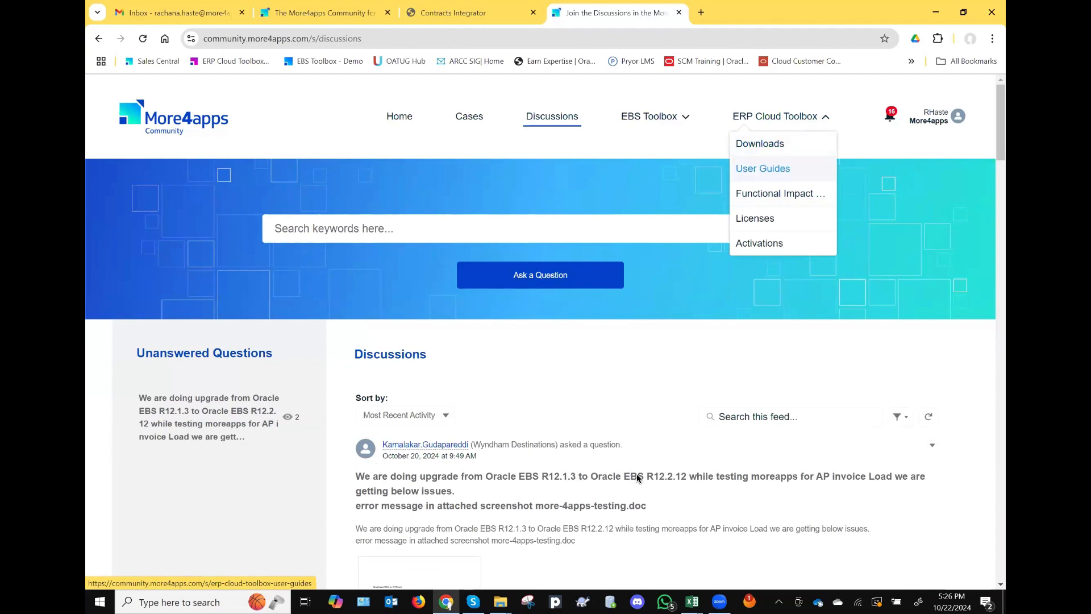
Step: Switch to the Projects Integrator Rates Schedules workbook in Excel and examine the rate schedule and rate columns on the Non Labor Rates sheet
click(692, 602)
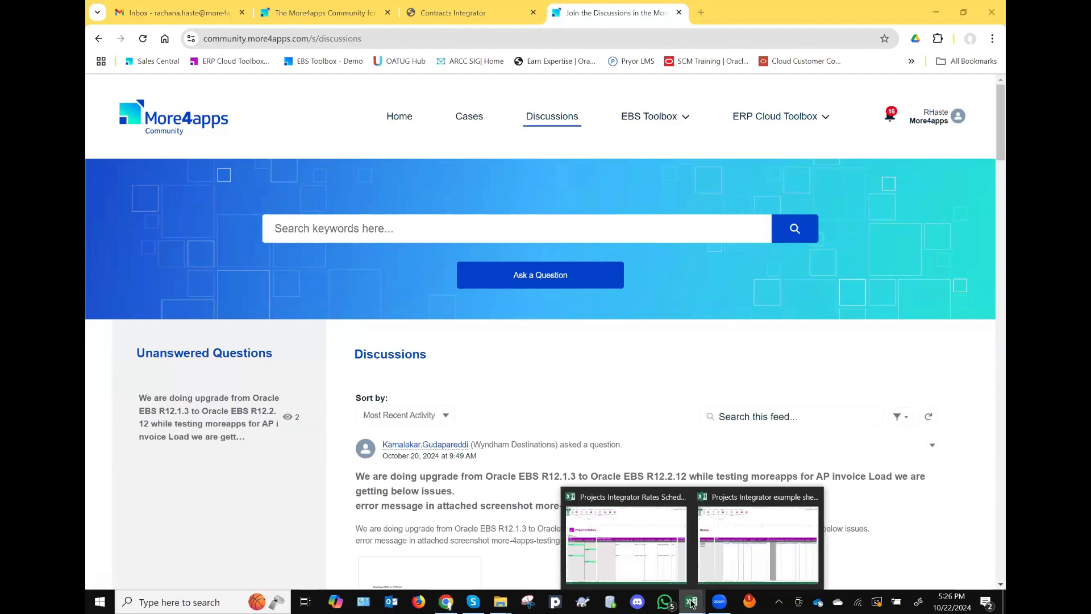
click(658, 549)
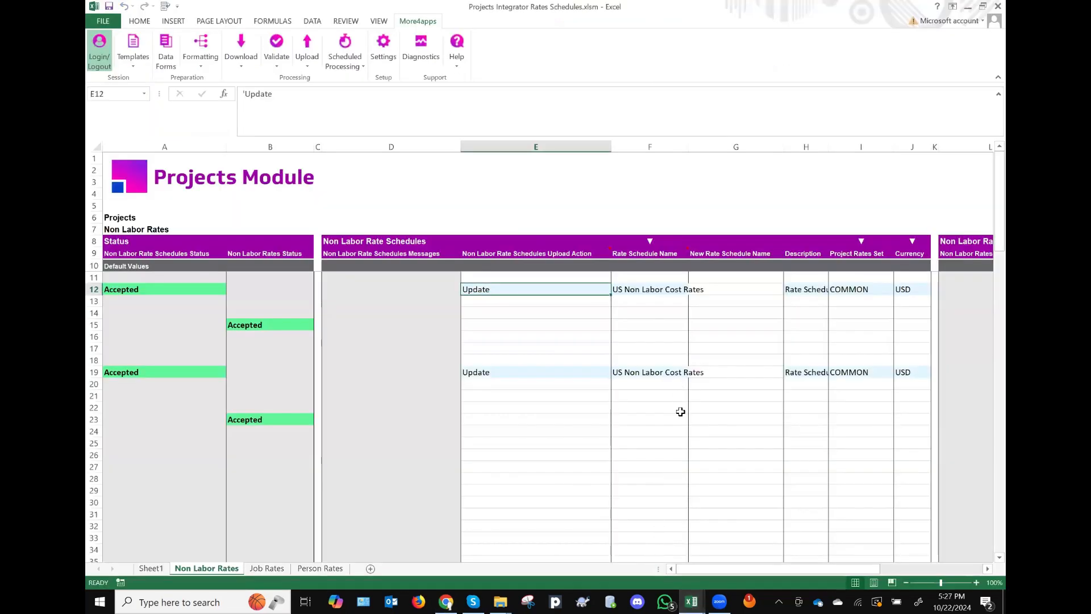
scroll(680, 411, right, 2)
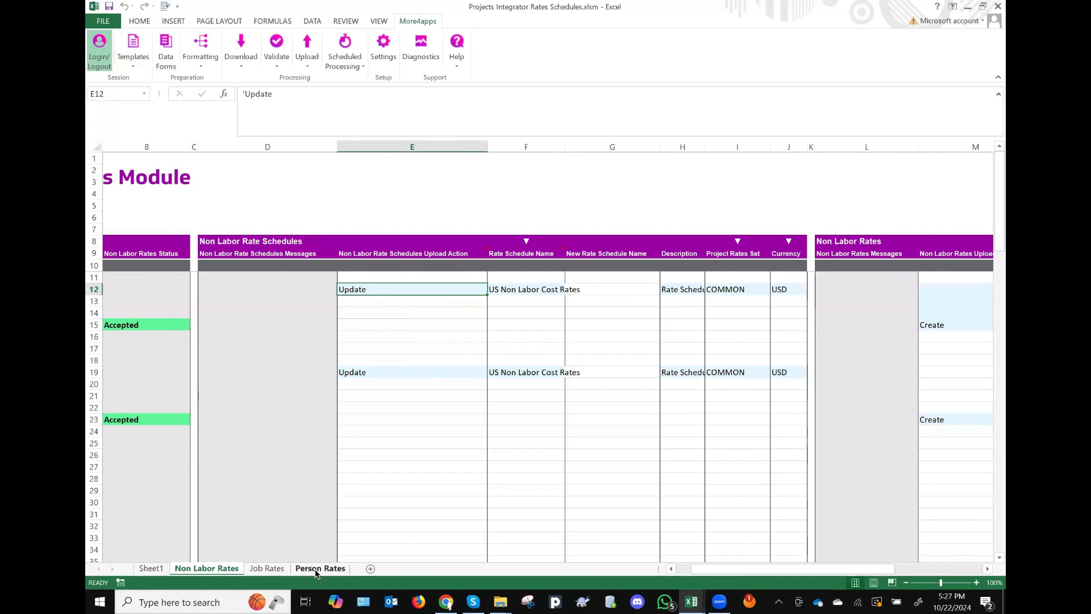
scroll(667, 424, right, 7)
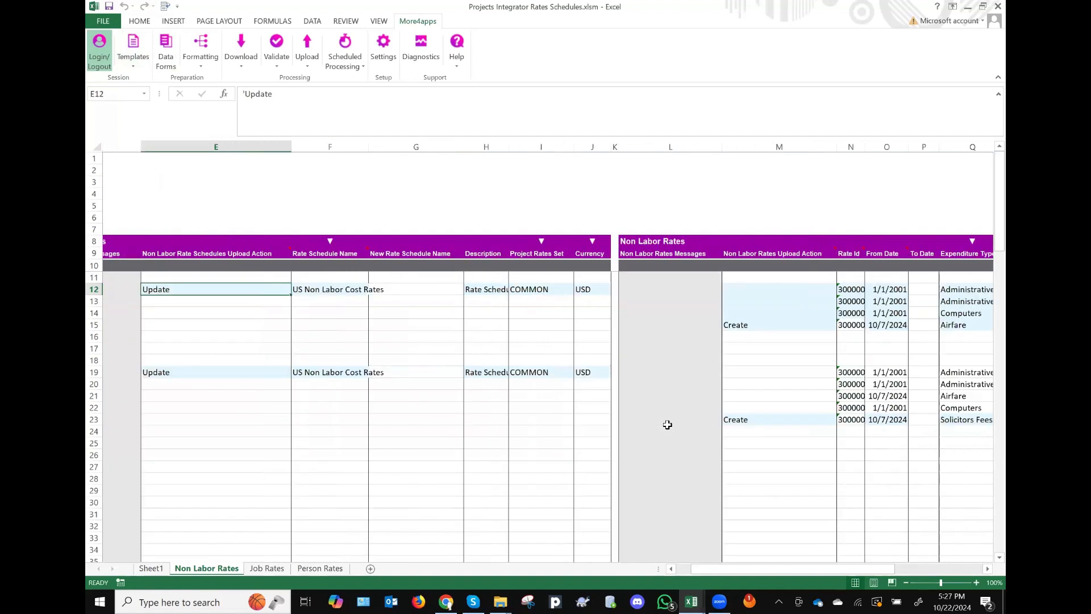
Step: Examine the rate rows and columns on the Job Rates sheet and the Person Rates sheet
click(267, 568)
scroll(585, 430, right, 5)
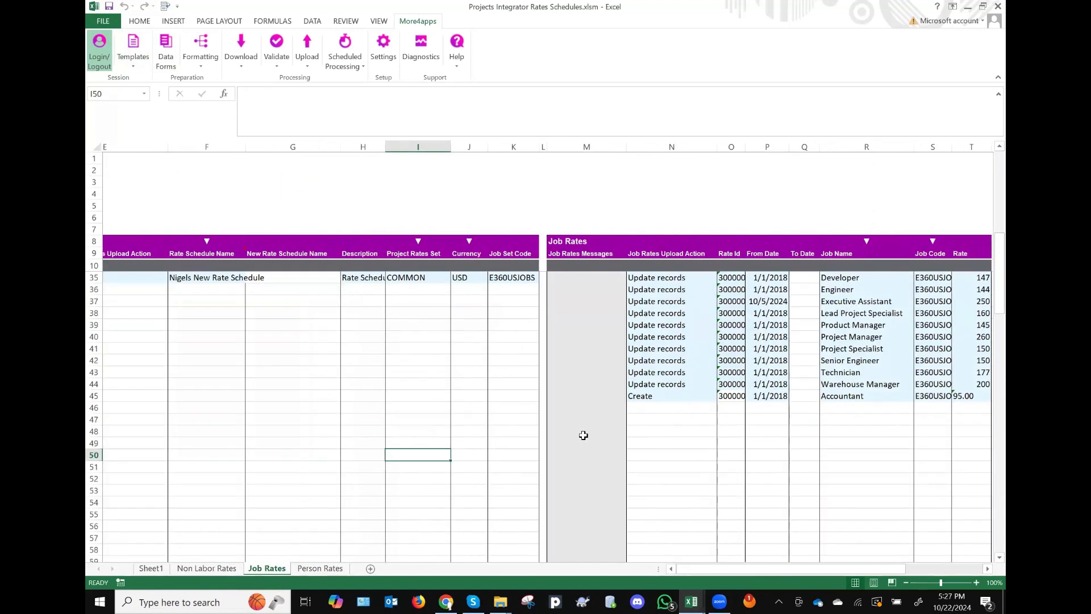
click(322, 568)
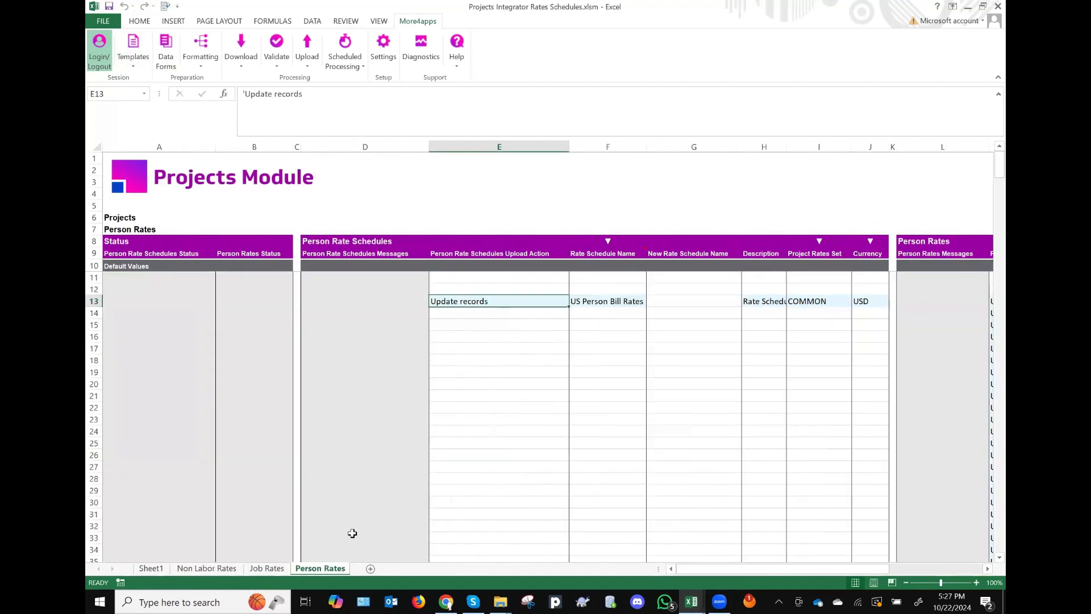
scroll(739, 368, right, 5)
scroll(740, 367, right, 3)
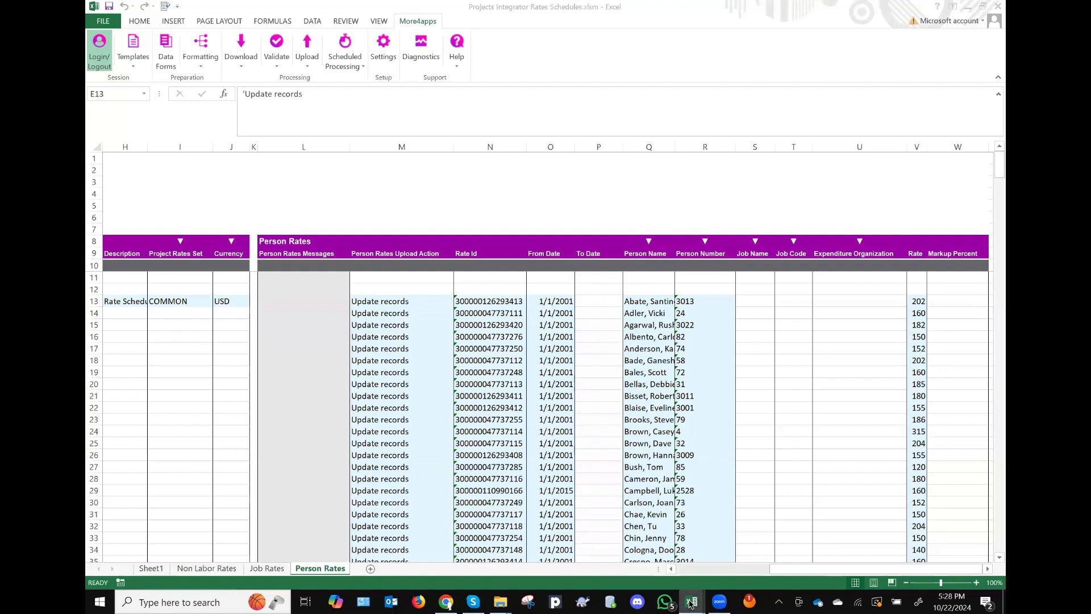
Step: Switch to the Projects Integrator example sheets workbook and view the Budget Versions columns on the Budgets sheet
mouse_move(689, 603)
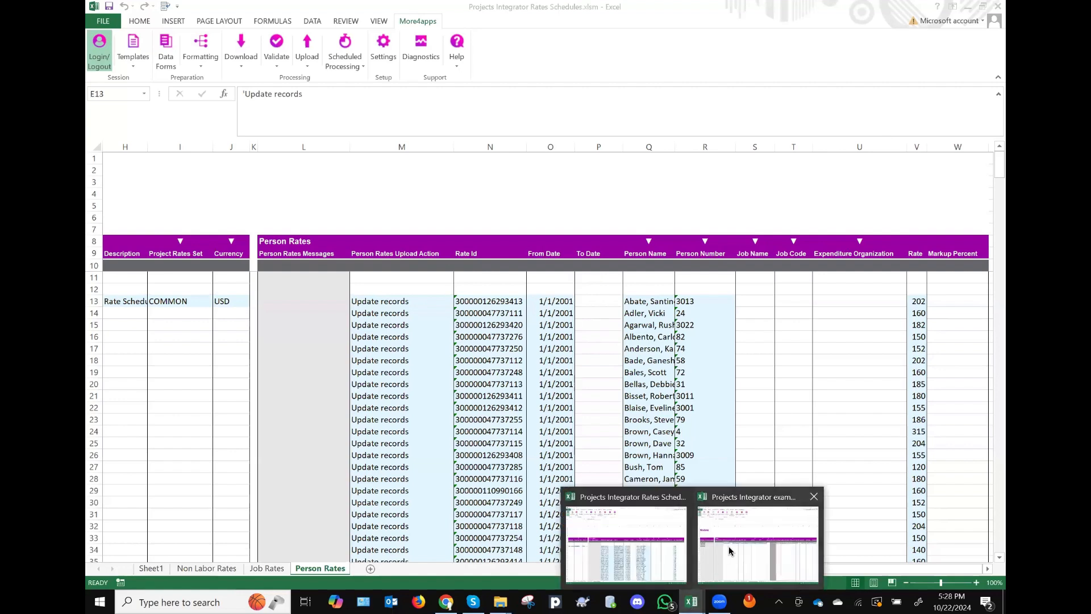
click(652, 541)
click(759, 540)
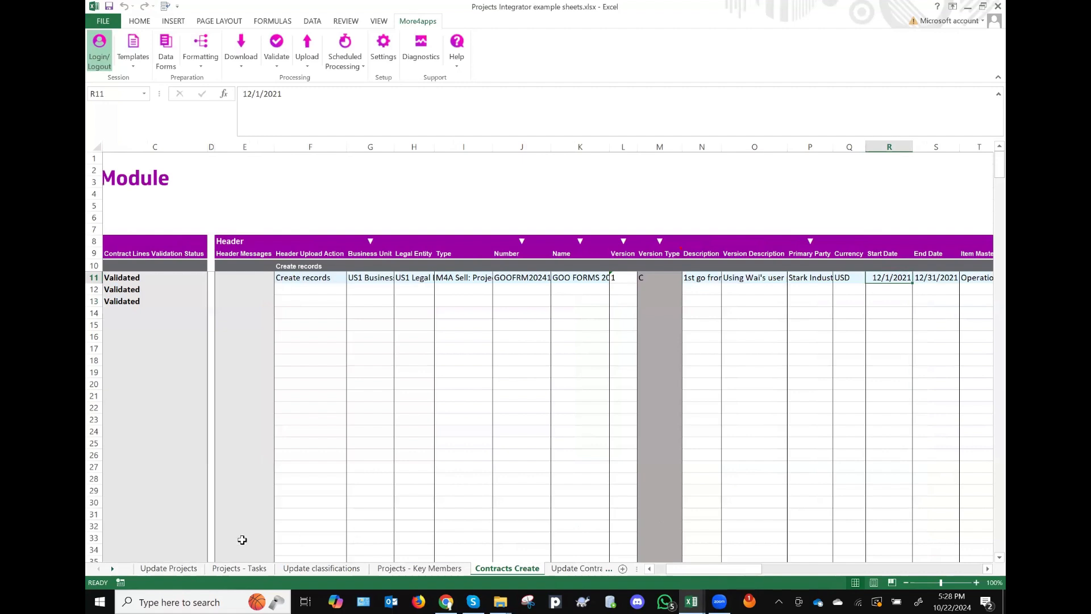
click(113, 568)
click(113, 569)
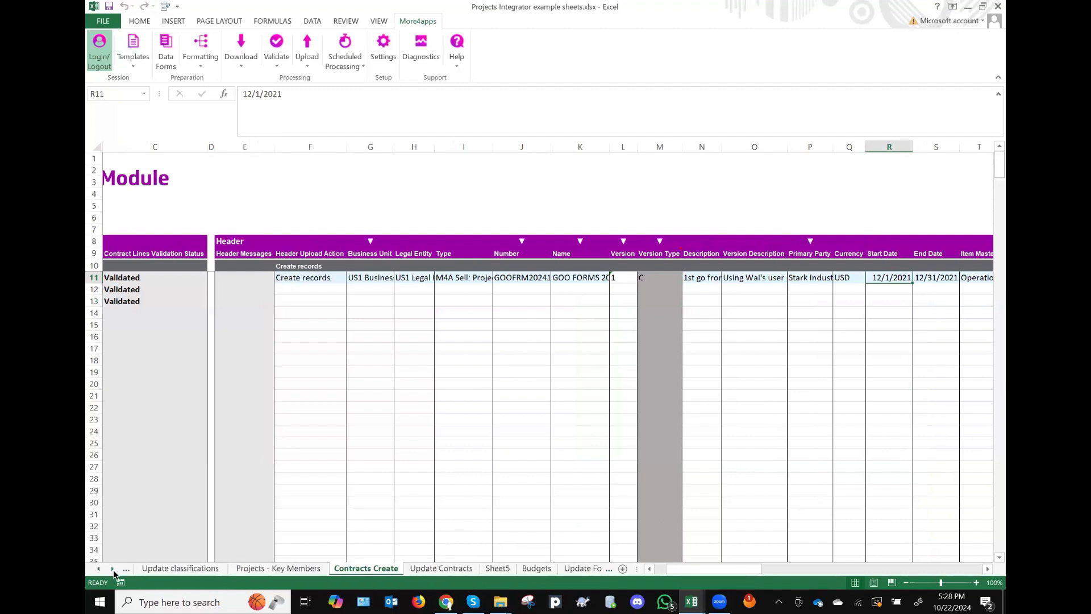
click(113, 569)
click(444, 569)
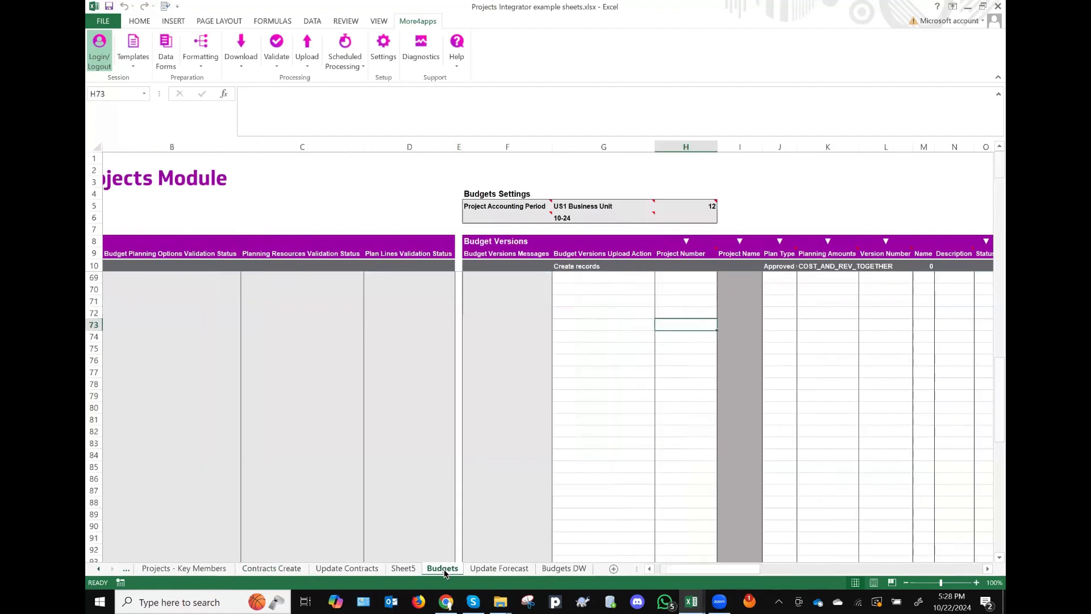
scroll(710, 387, right, 5)
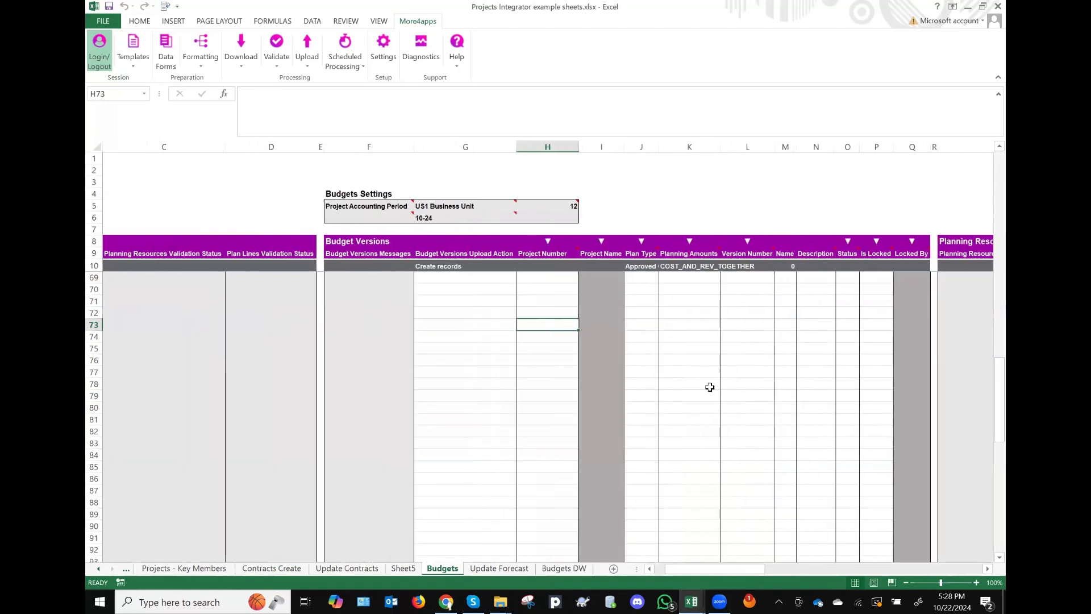
click(618, 266)
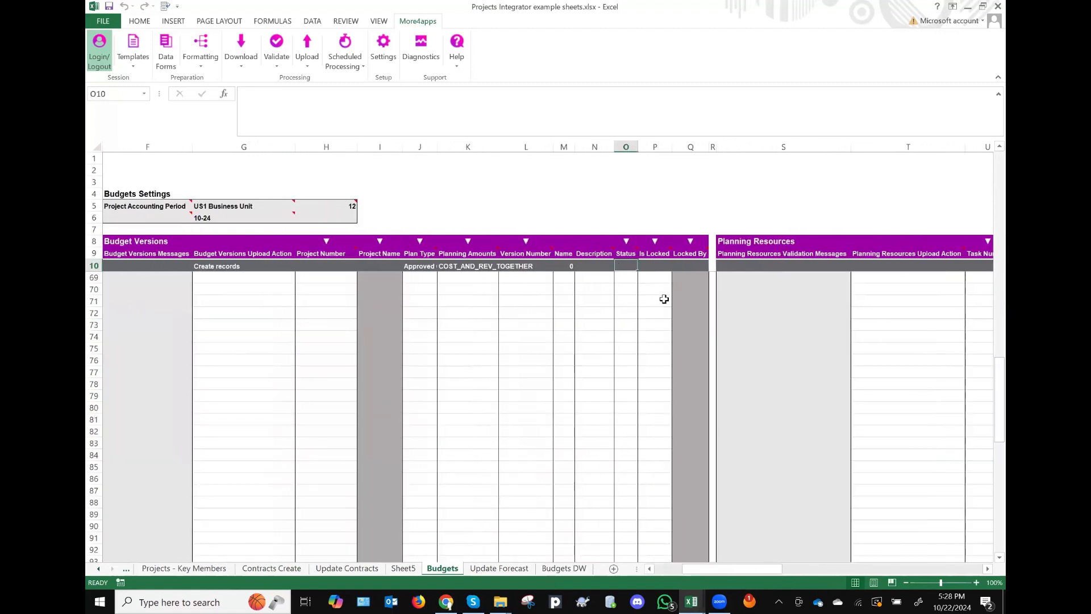
scroll(645, 310, right, 3)
scroll(646, 310, right, 1)
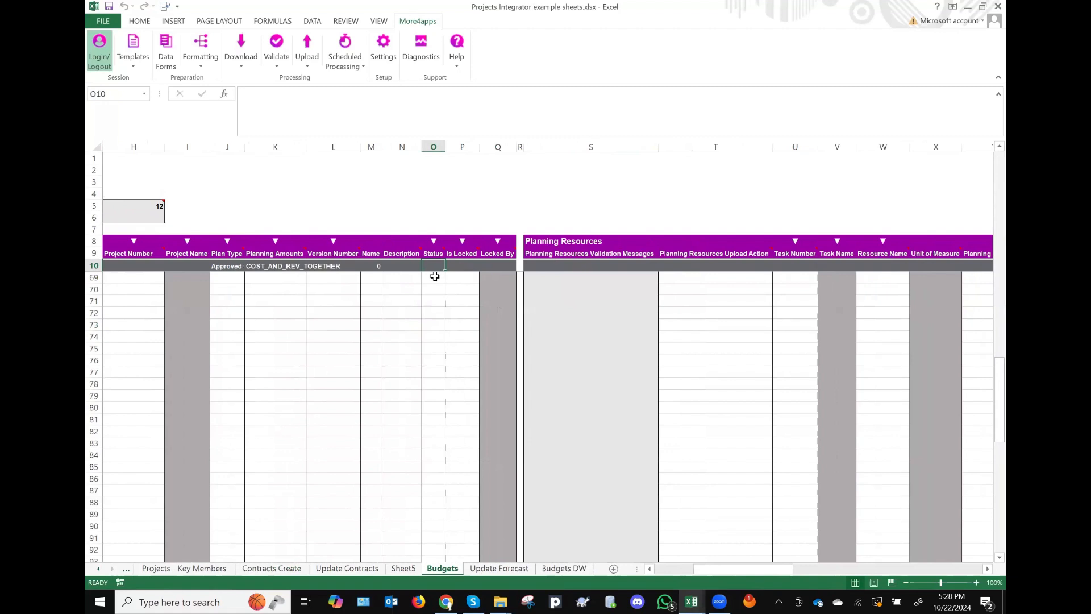
Step: View the available Status values in the data form for the row 55 budget version and close the form without saving
click(433, 277)
scroll(443, 312, up, 8)
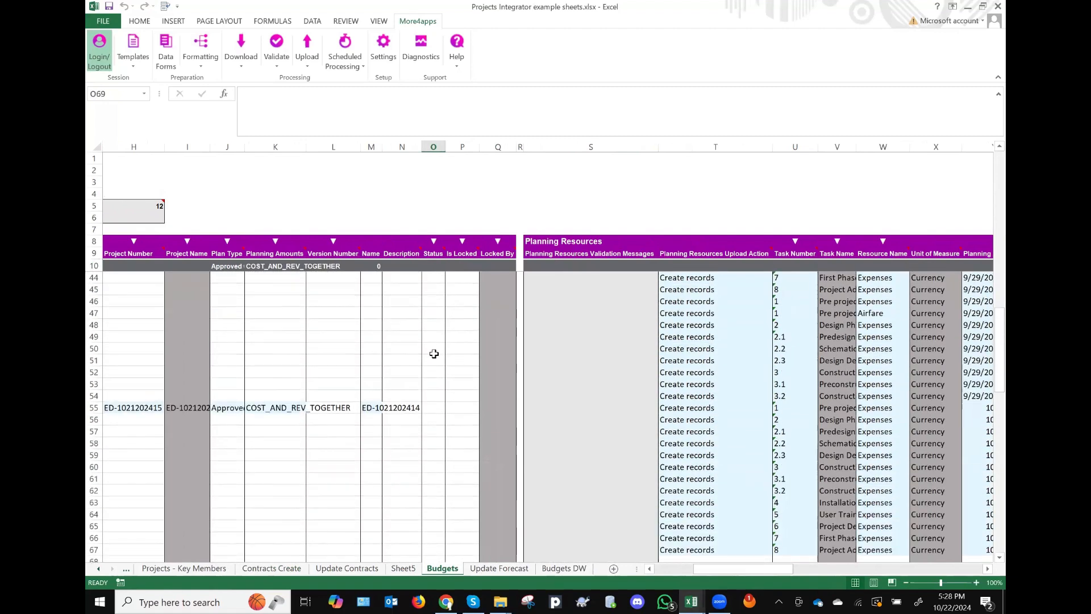
click(432, 407)
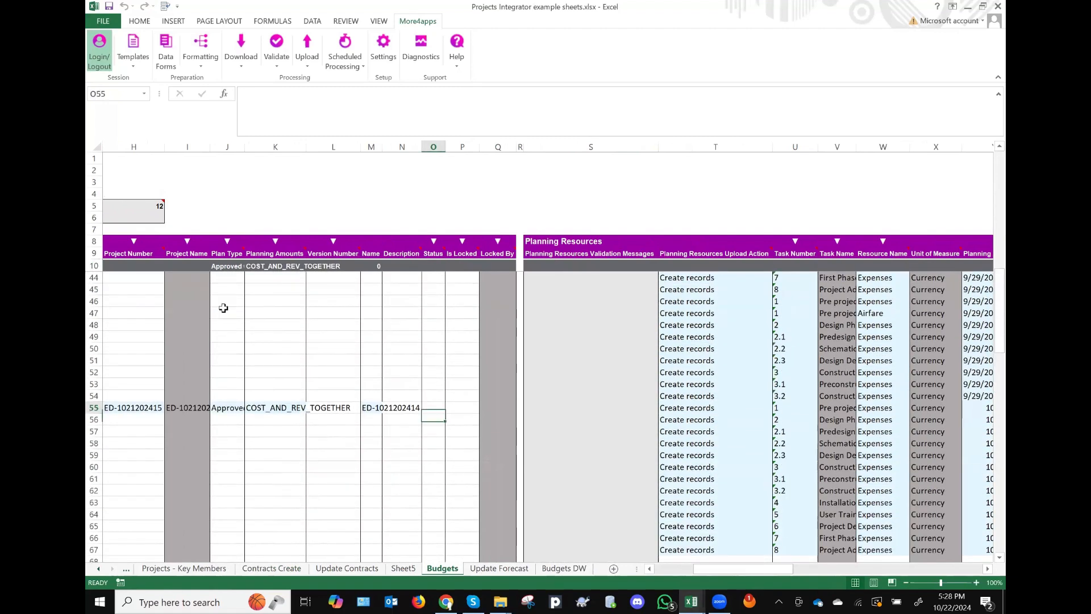
click(164, 48)
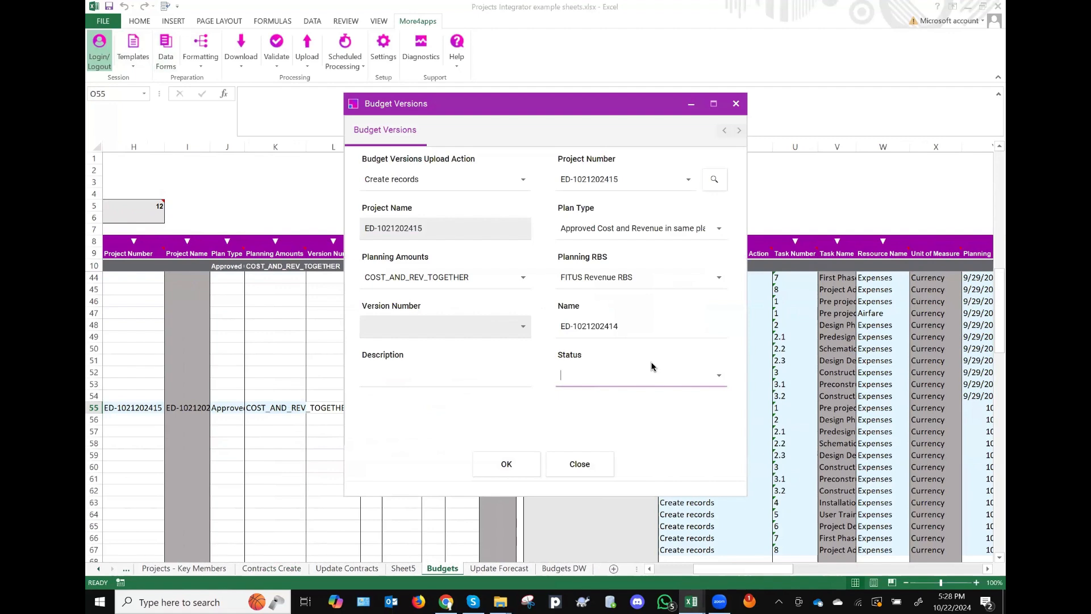
click(717, 378)
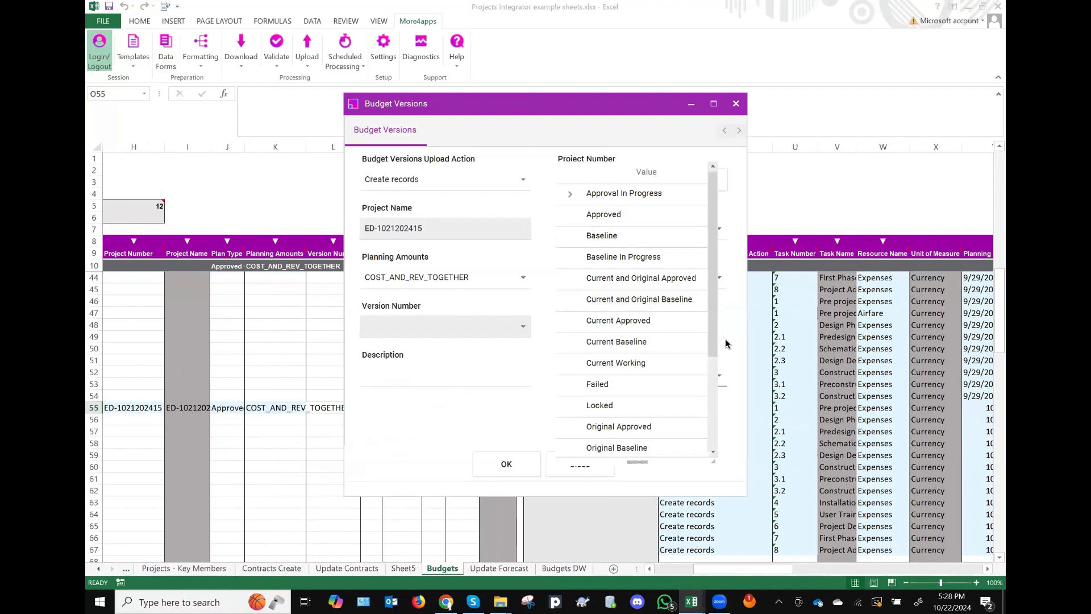
scroll(714, 318, down, 4)
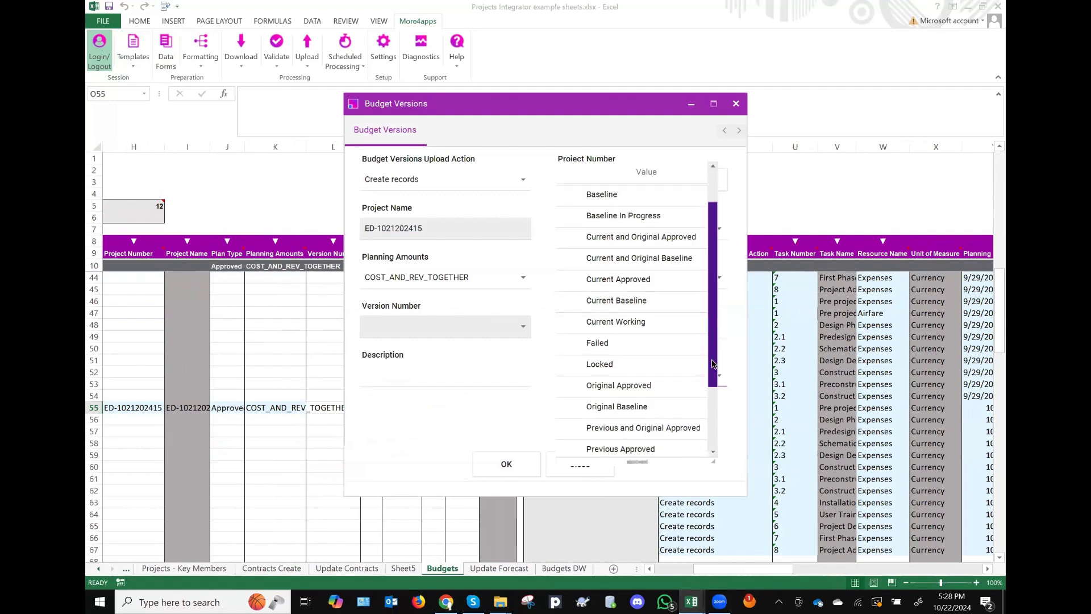
scroll(718, 349, up, 4)
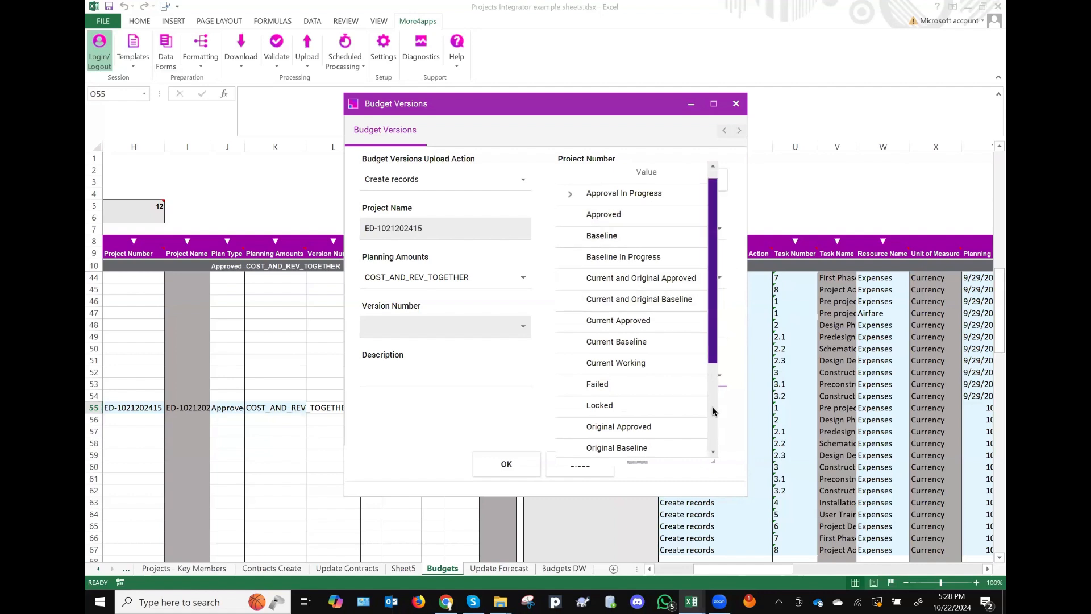
scroll(714, 409, down, 3)
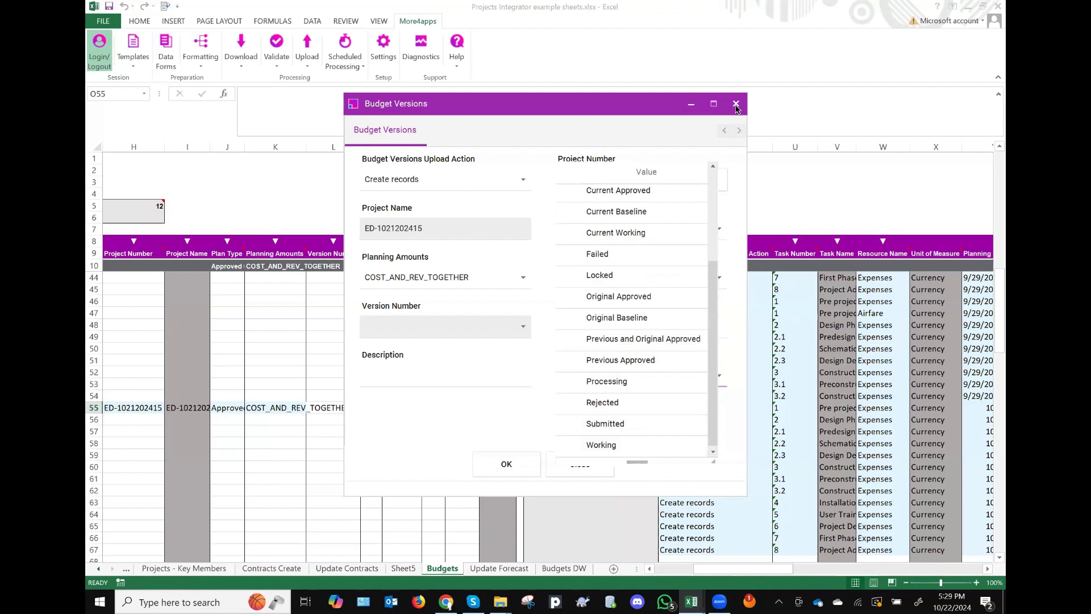
click(564, 322)
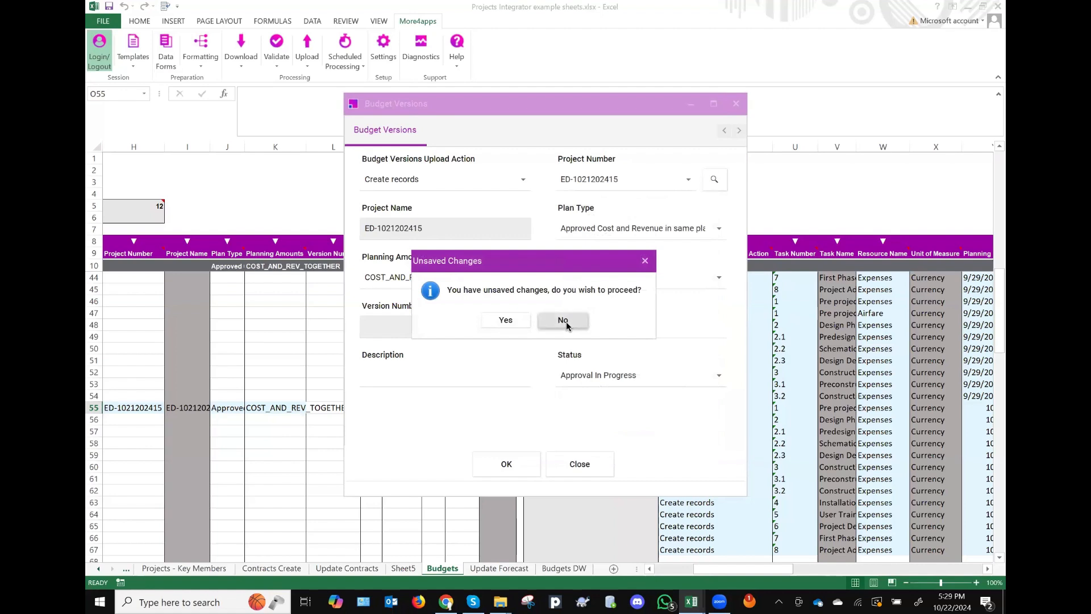
click(582, 466)
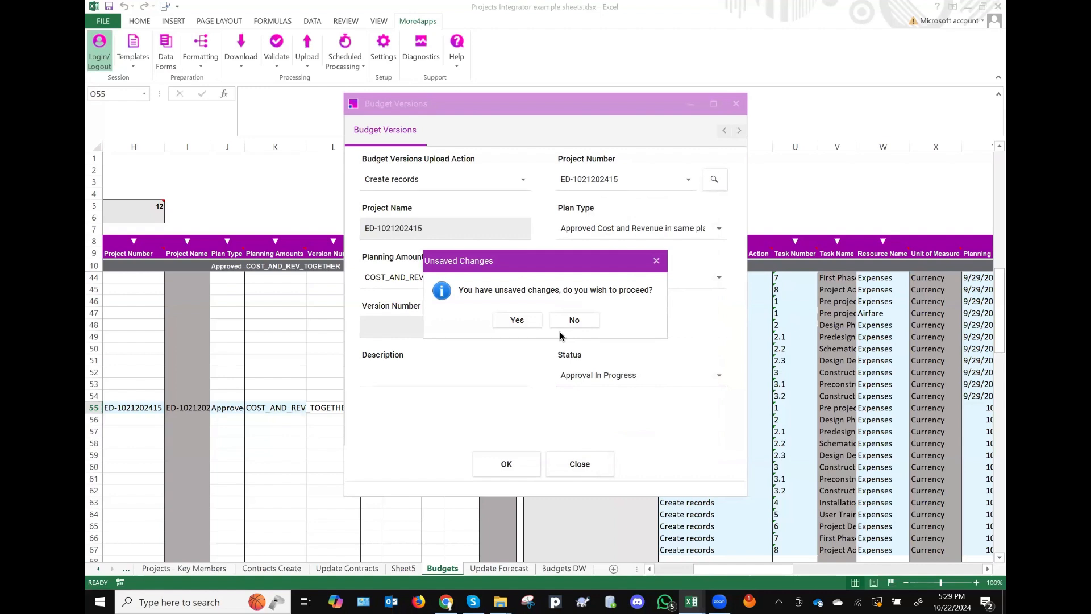
click(516, 320)
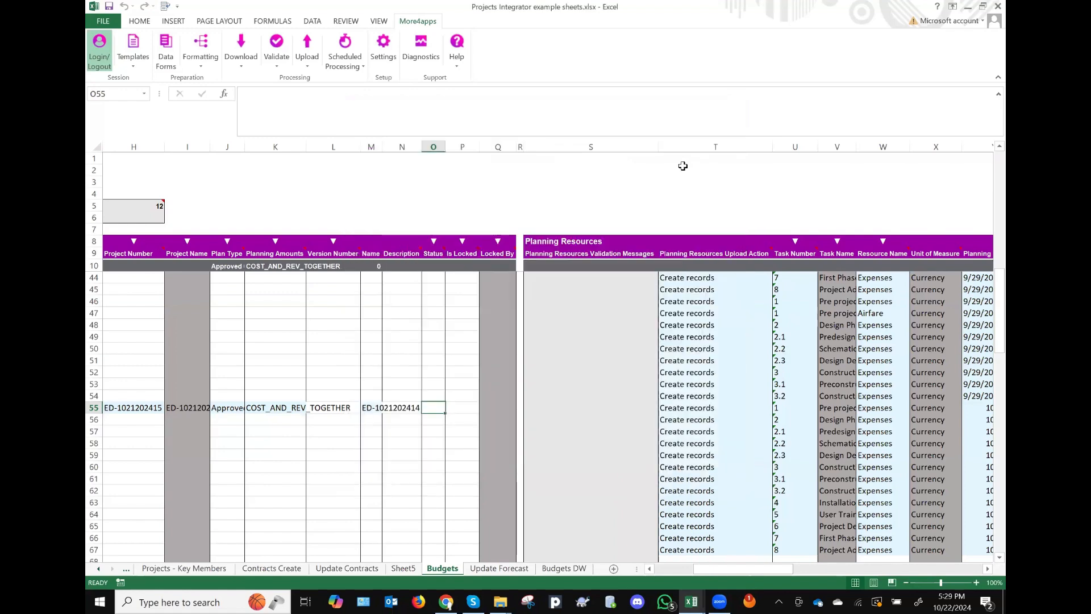
click(458, 57)
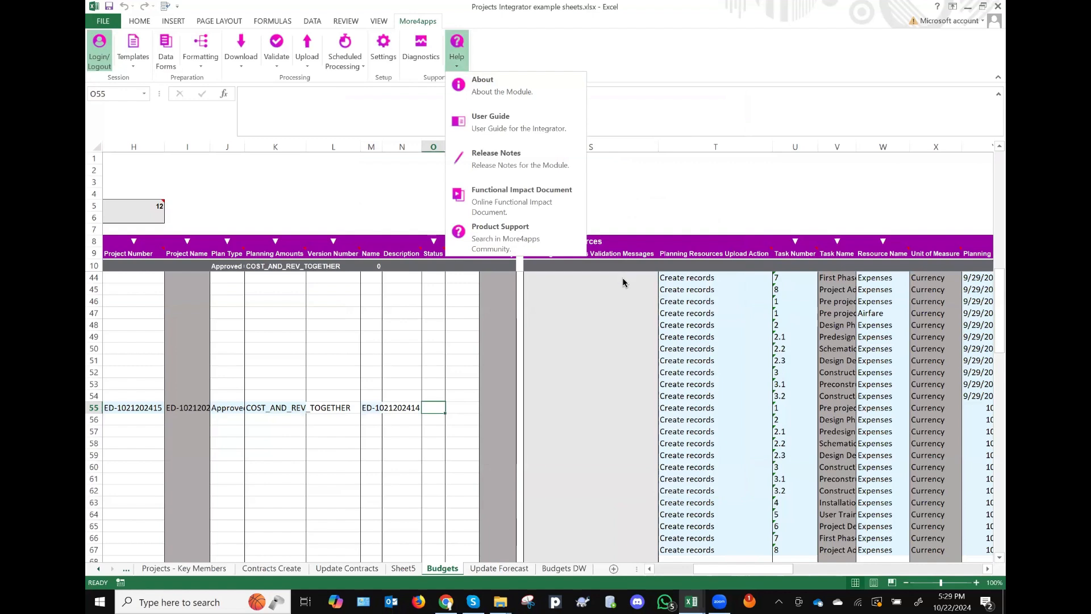
click(424, 413)
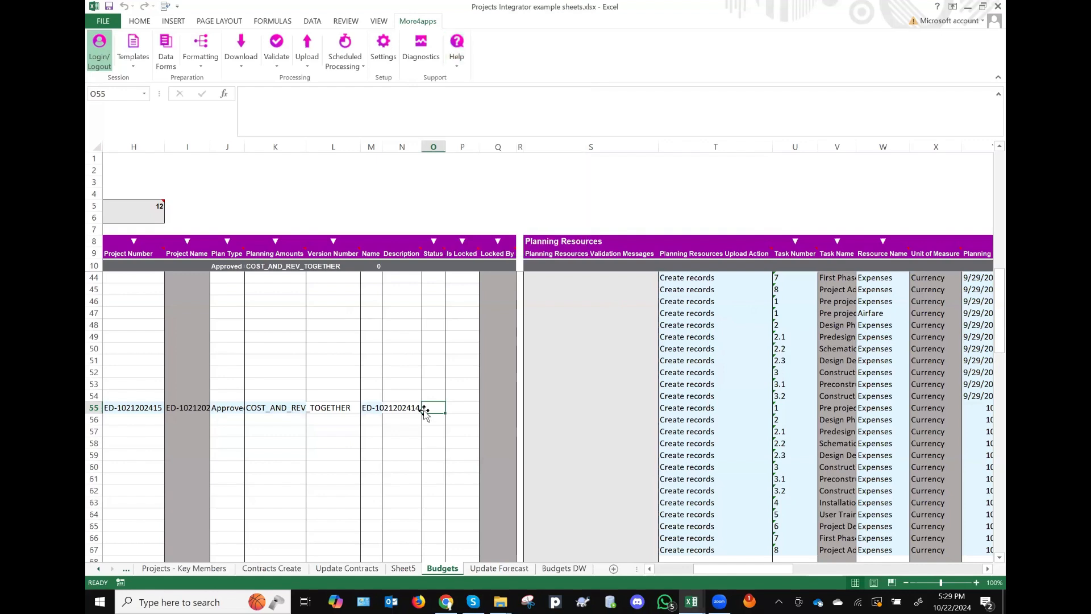
Step: Create a new integrator sheet using the Projects module and the Project Templates integrator
click(138, 60)
click(196, 102)
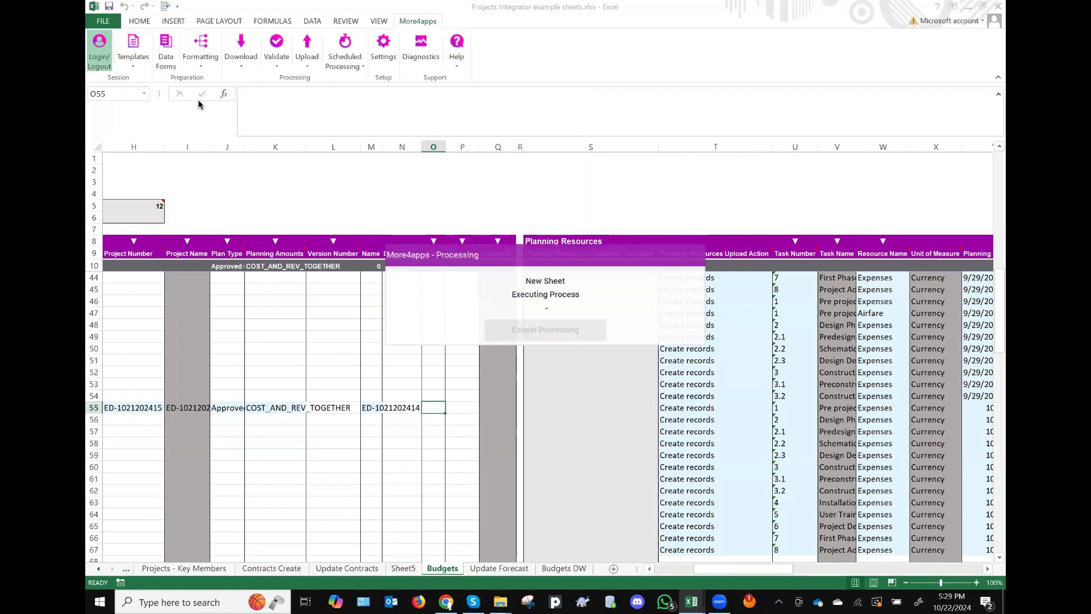
click(629, 325)
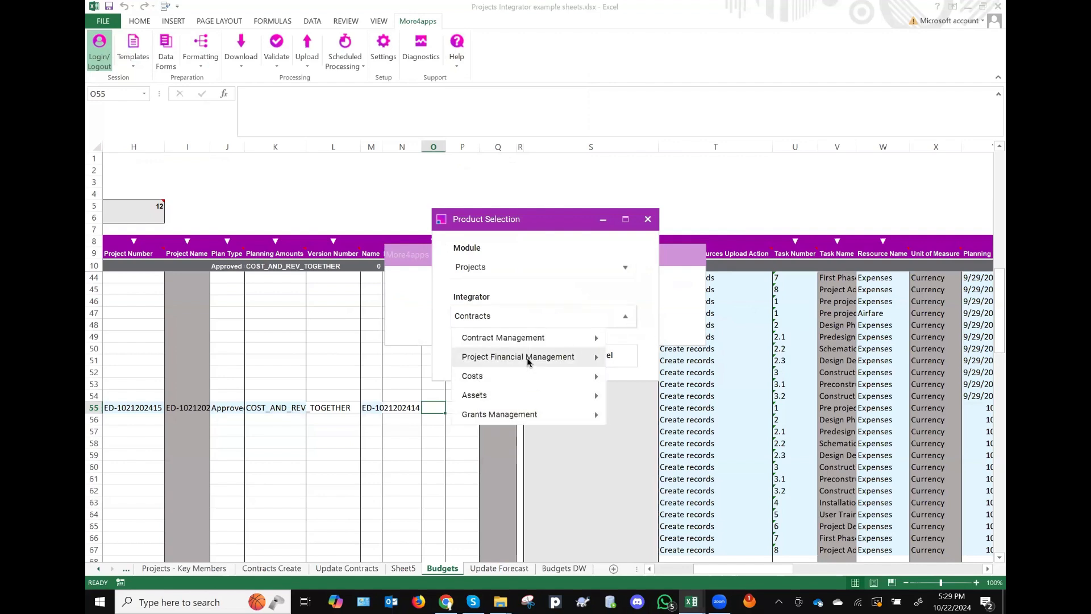
mouse_move(527, 361)
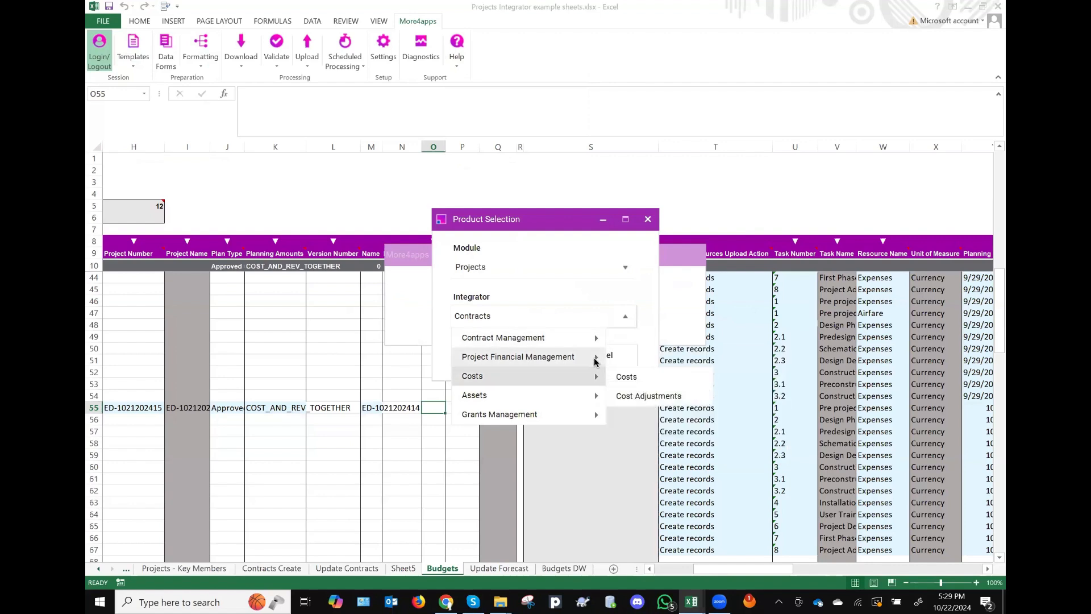
click(661, 455)
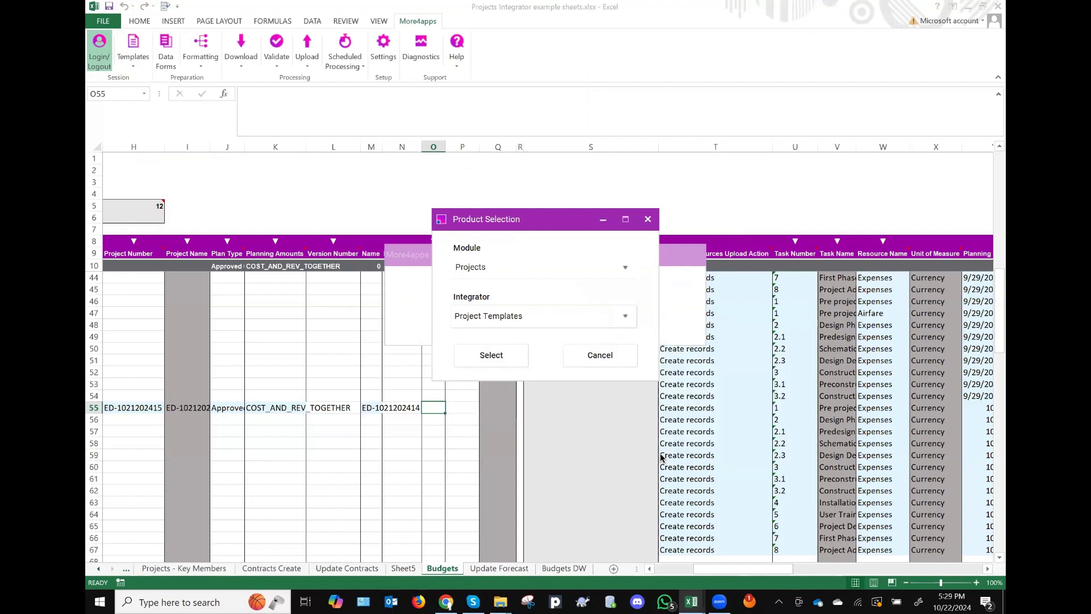
click(486, 355)
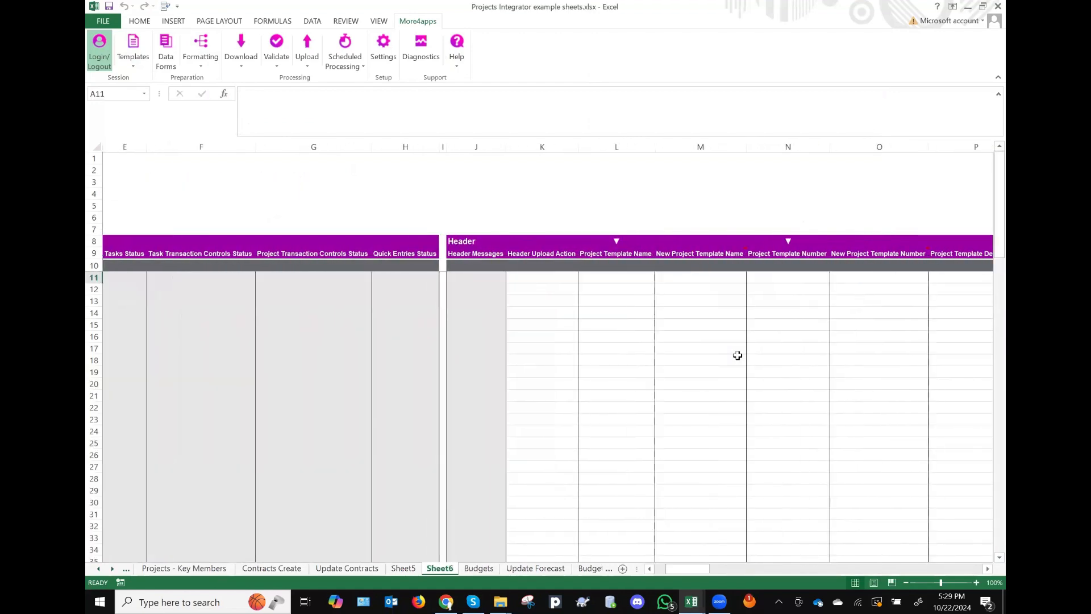
Step: Examine the new sheet's Header, Classifications, Team Members, Customers, Tasks and Task Transaction Controls columns
click(622, 281)
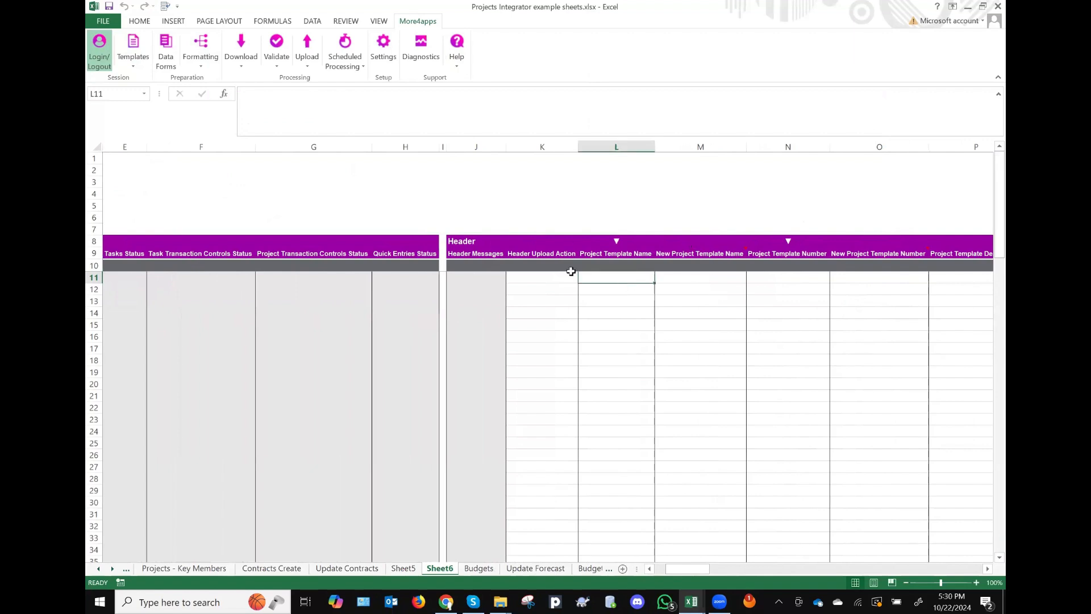
scroll(805, 355, right, 7)
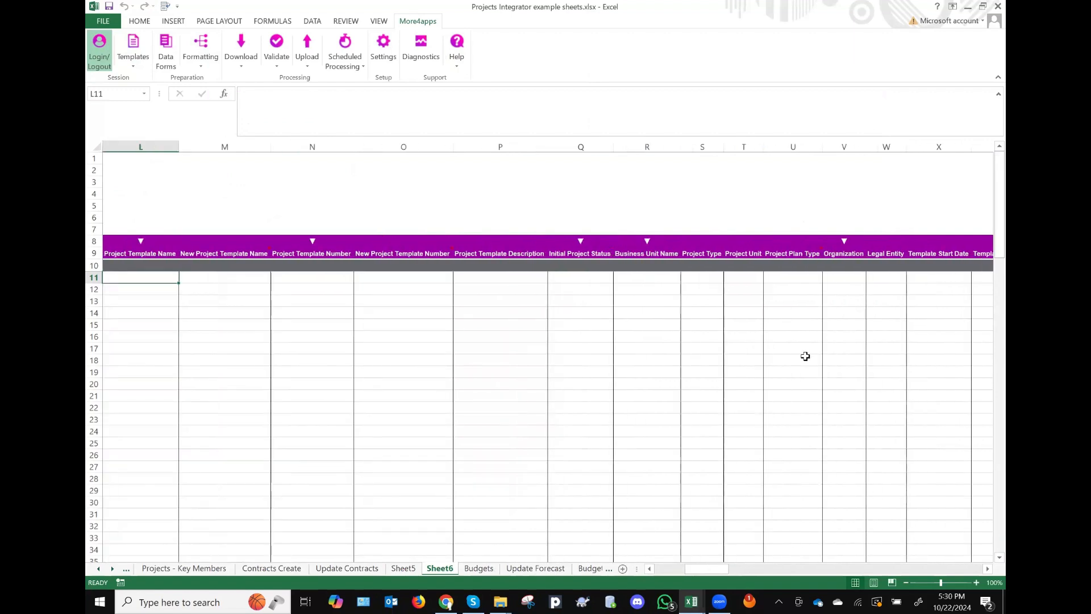
scroll(805, 355, right, 12)
scroll(805, 355, right, 7)
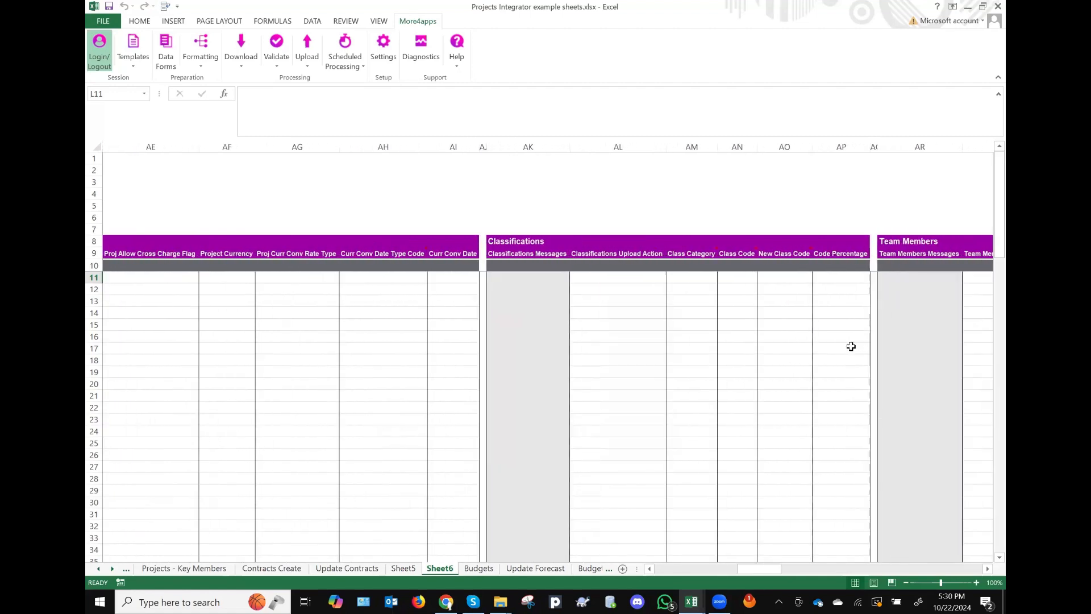
scroll(855, 345, right, 4)
scroll(850, 346, right, 10)
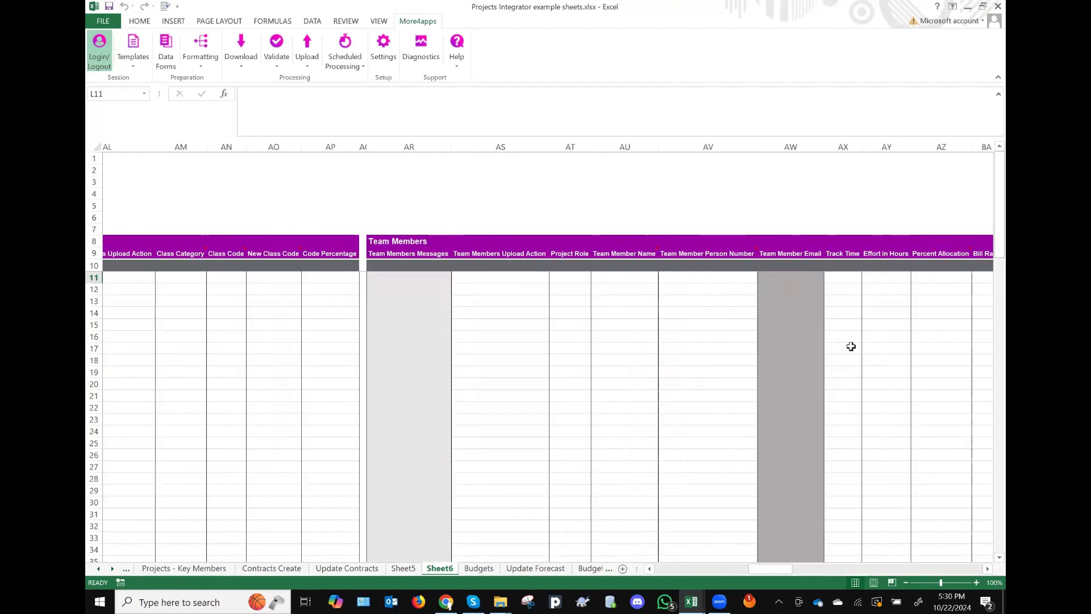
scroll(850, 346, right, 2)
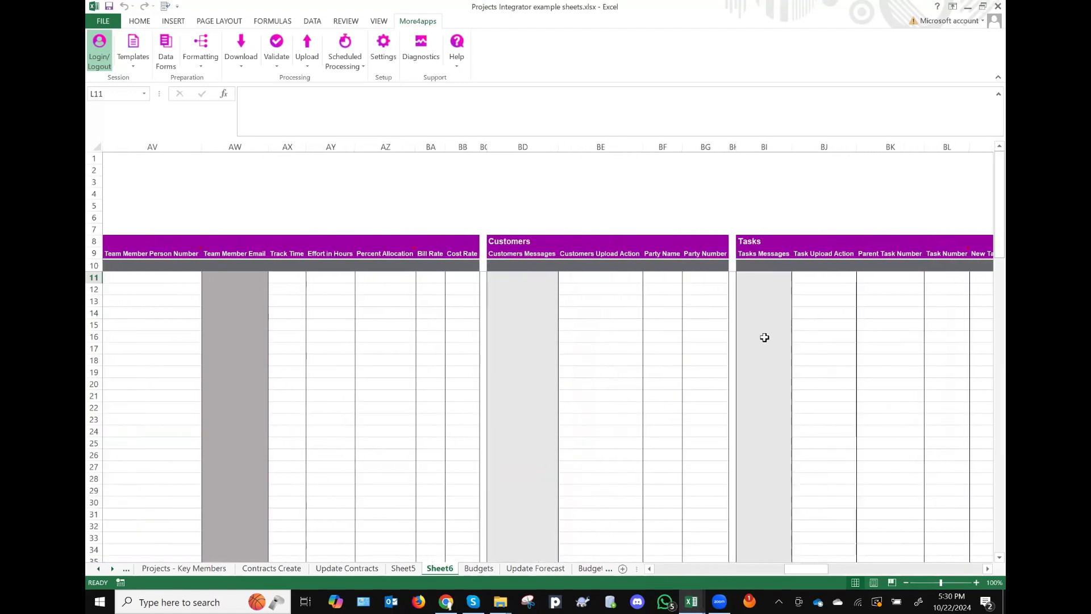
scroll(818, 316, right, 6)
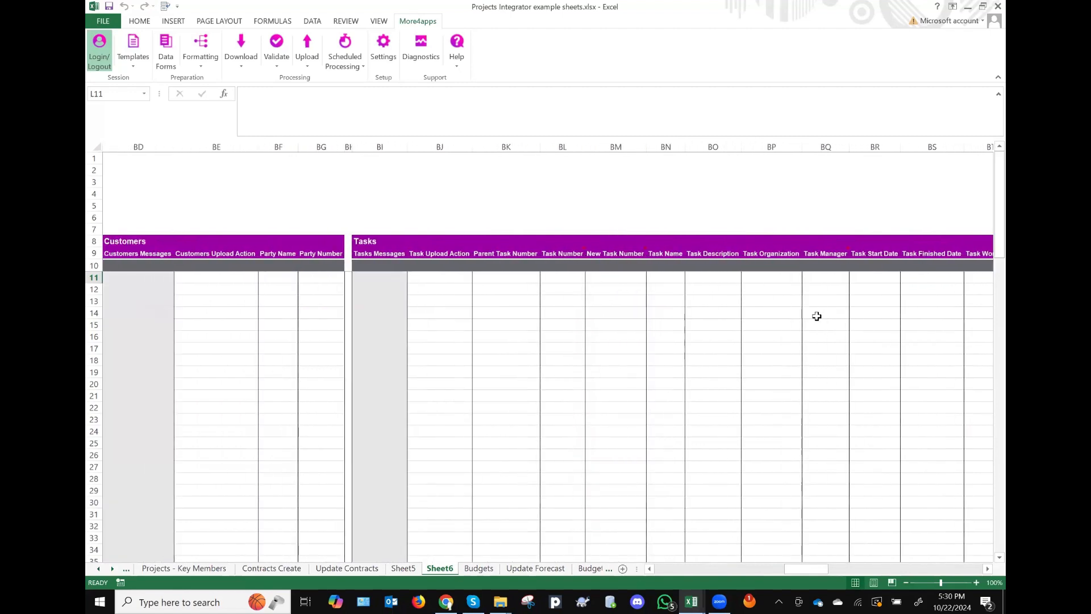
scroll(816, 316, right, 10)
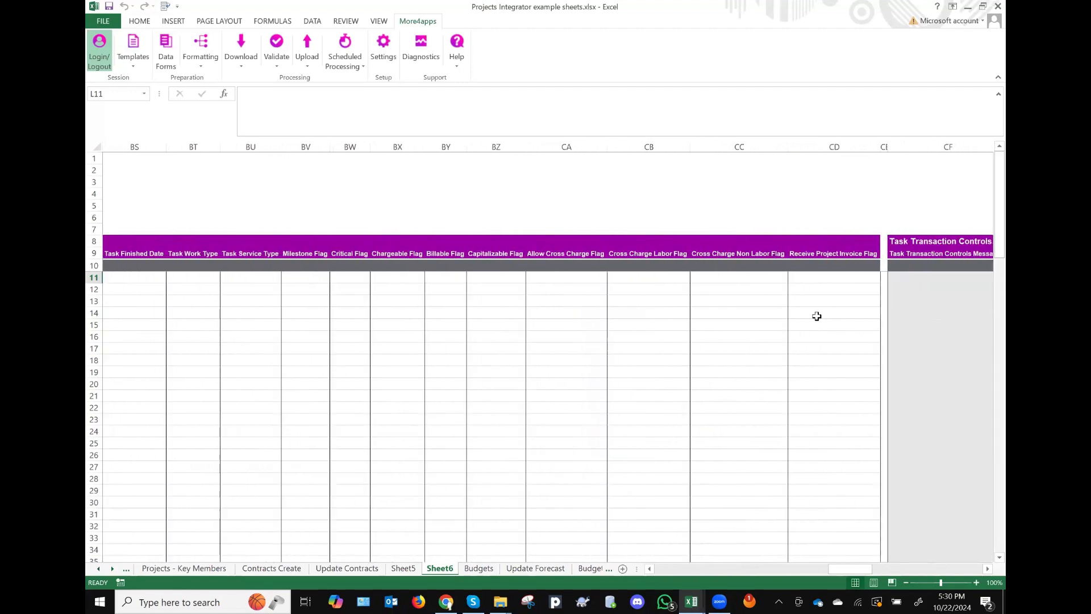
scroll(816, 316, right, 5)
scroll(816, 316, left, 1)
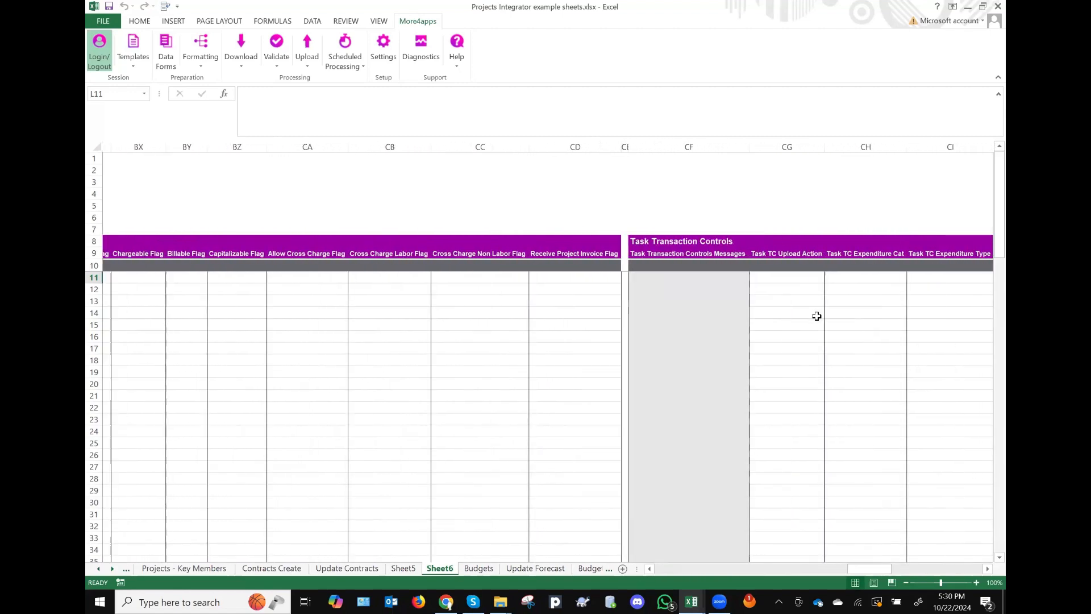
scroll(816, 316, right, 3)
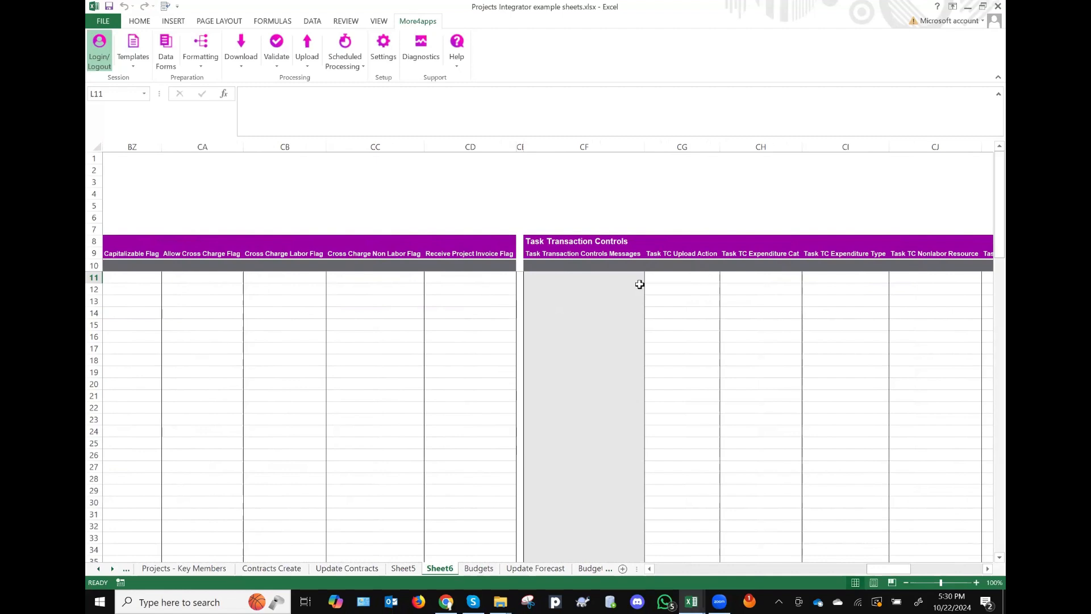
Step: Return to the Budgets sheet and view its Planning Resources, Plan Lines and Line Totals columns
click(485, 568)
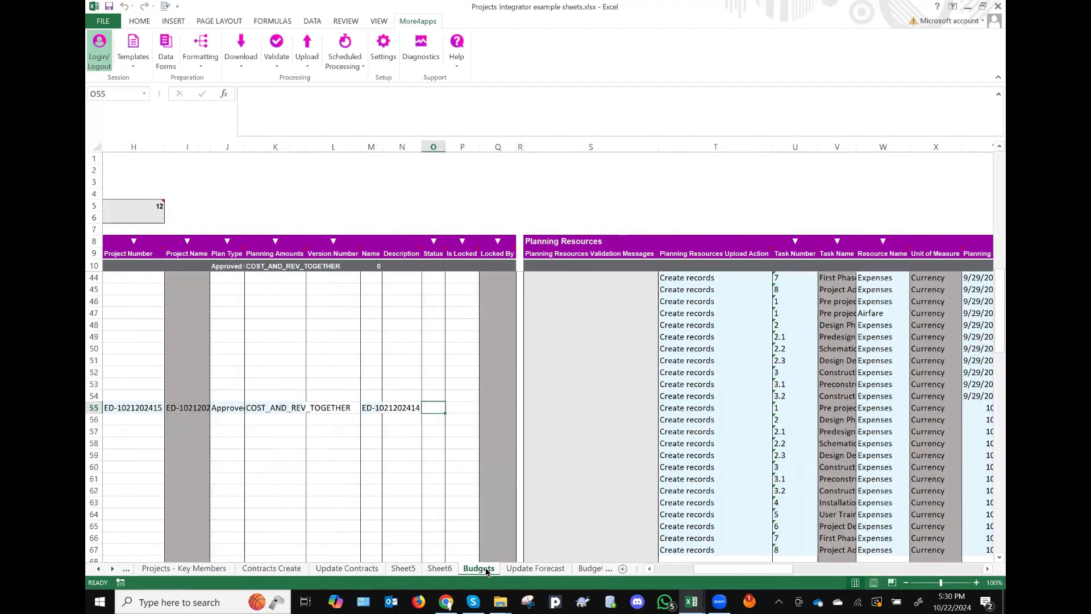
scroll(793, 455, right, 3)
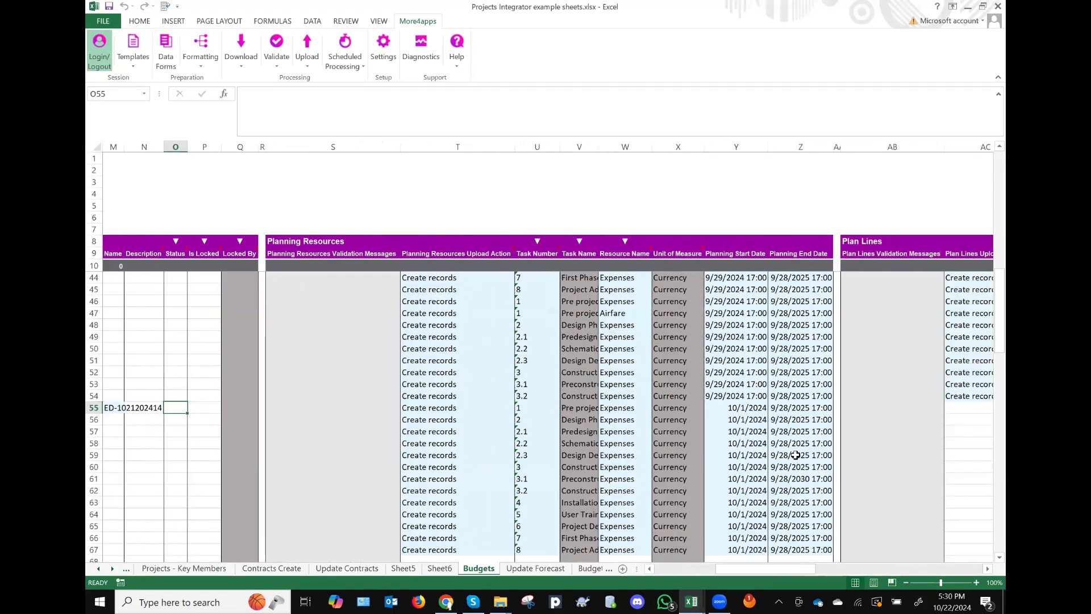
scroll(795, 455, right, 4)
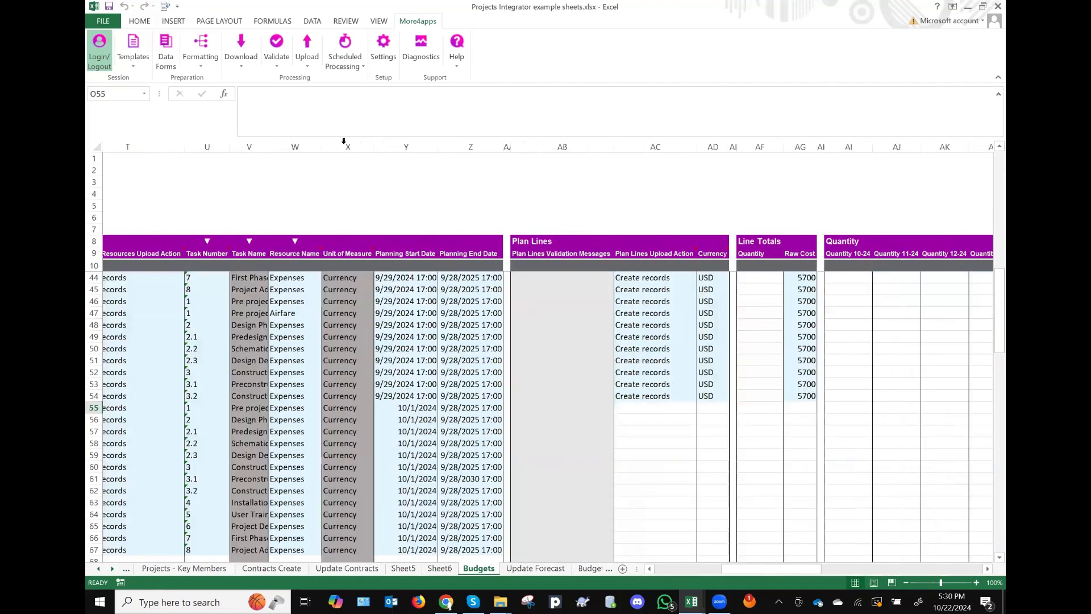
Step: Open the Projects module's budget settings, review the calendar, starting period and amount options, and close them without saving
click(392, 67)
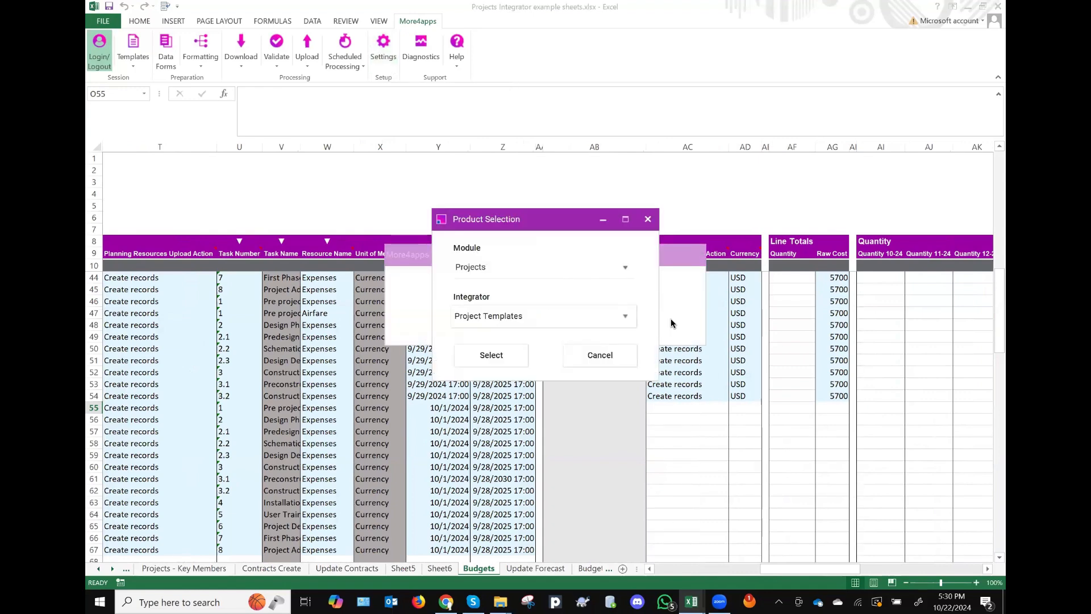
click(623, 316)
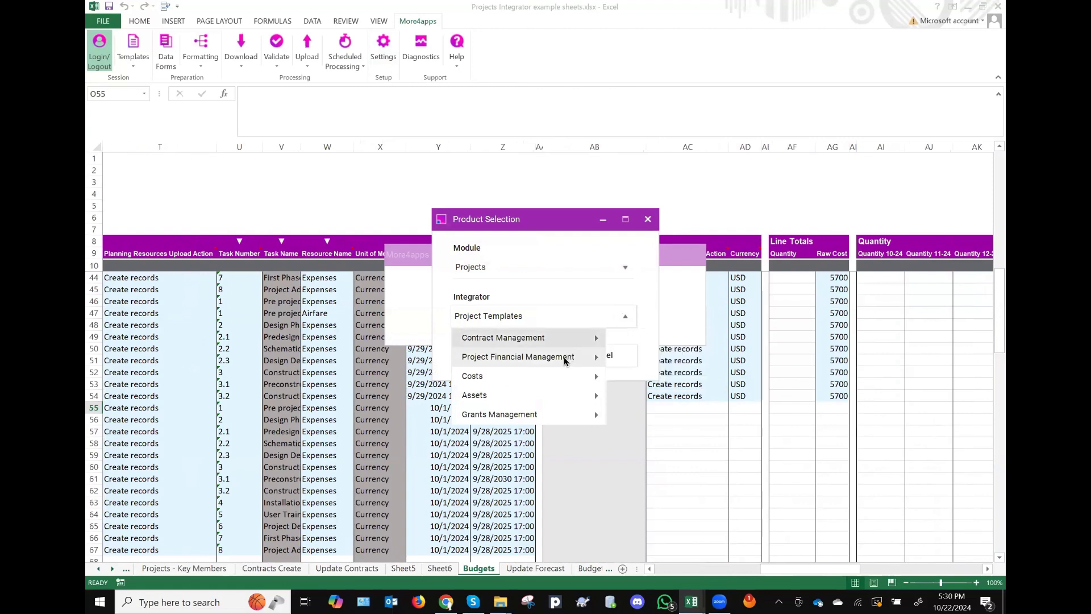
mouse_move(566, 361)
click(643, 378)
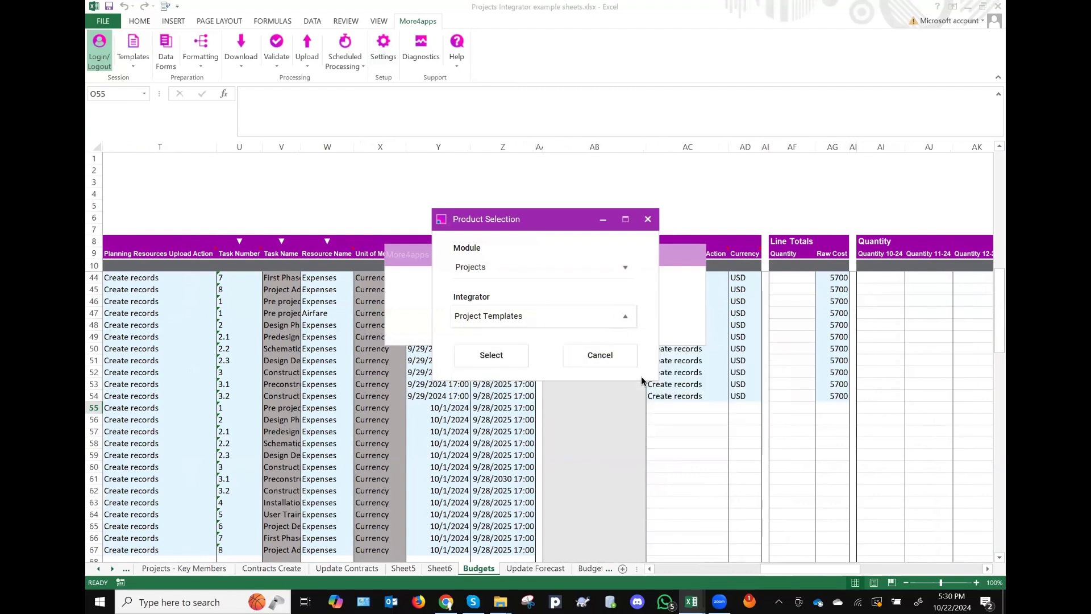
click(483, 363)
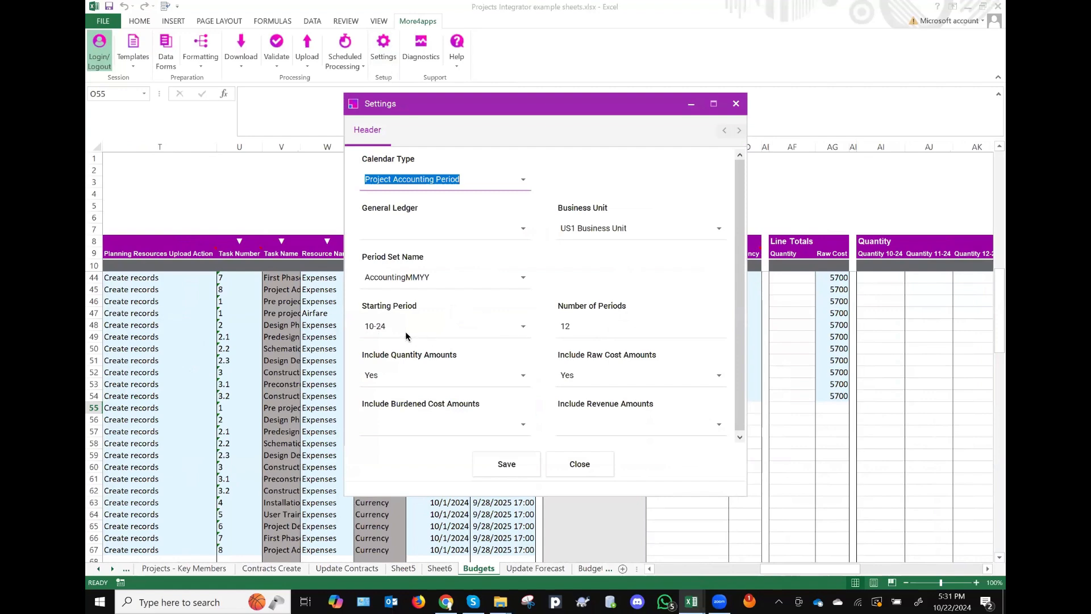
click(588, 466)
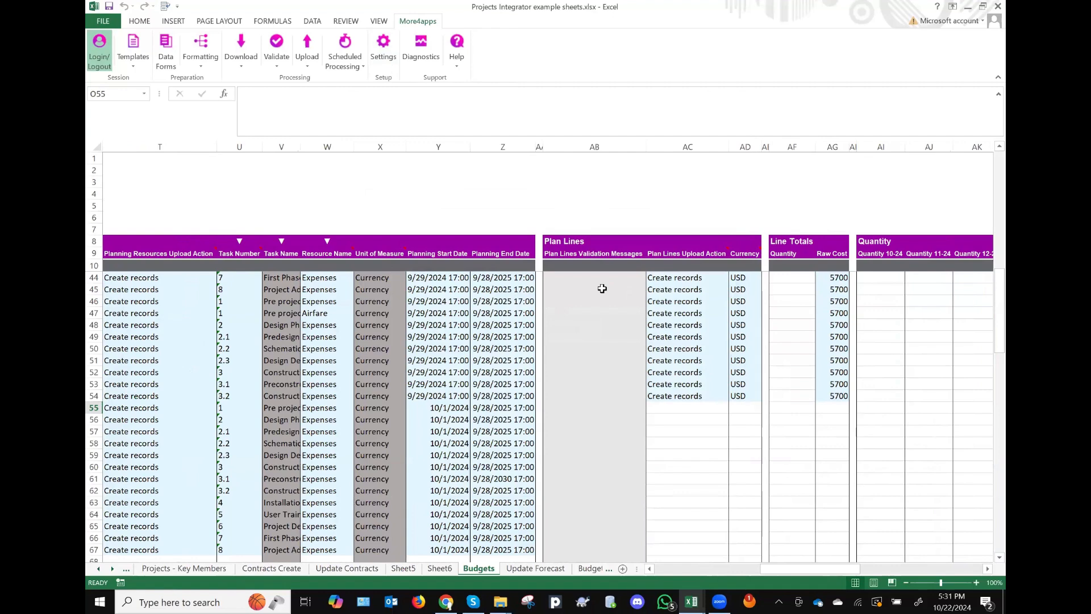
Step: Review the Status and Budget Versions columns from the first data row and select the row 11 Budget Versions Upload Action
scroll(601, 289, left, 10)
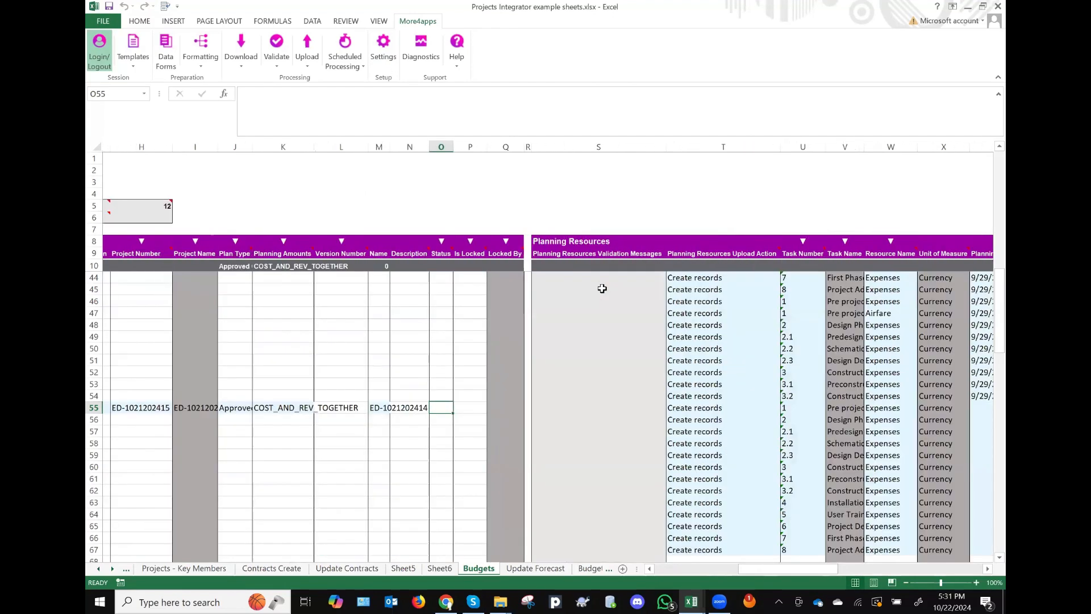
scroll(601, 289, left, 4)
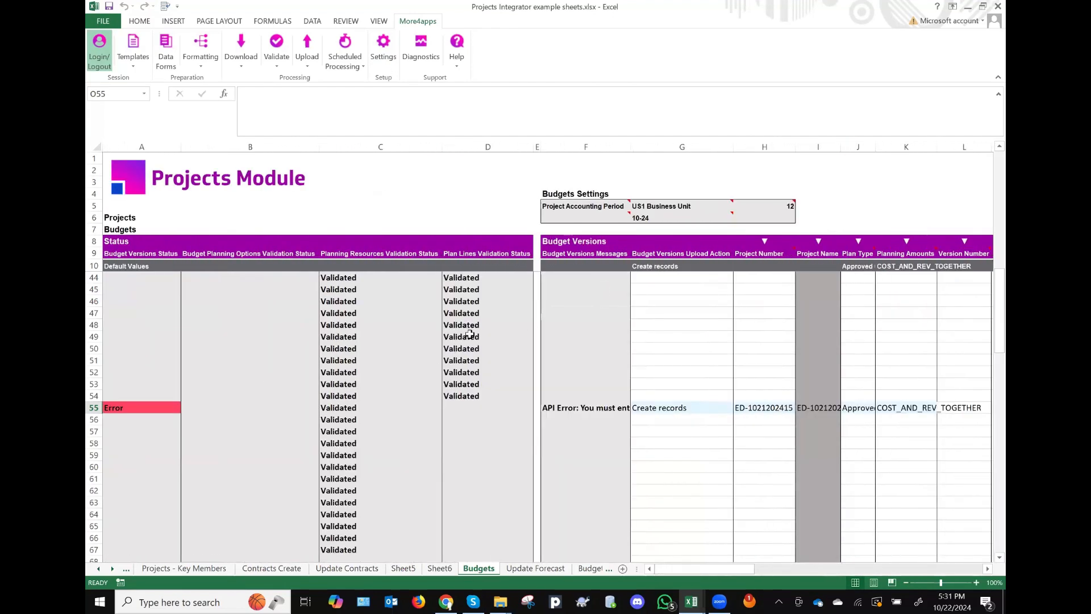
scroll(470, 334, up, 8)
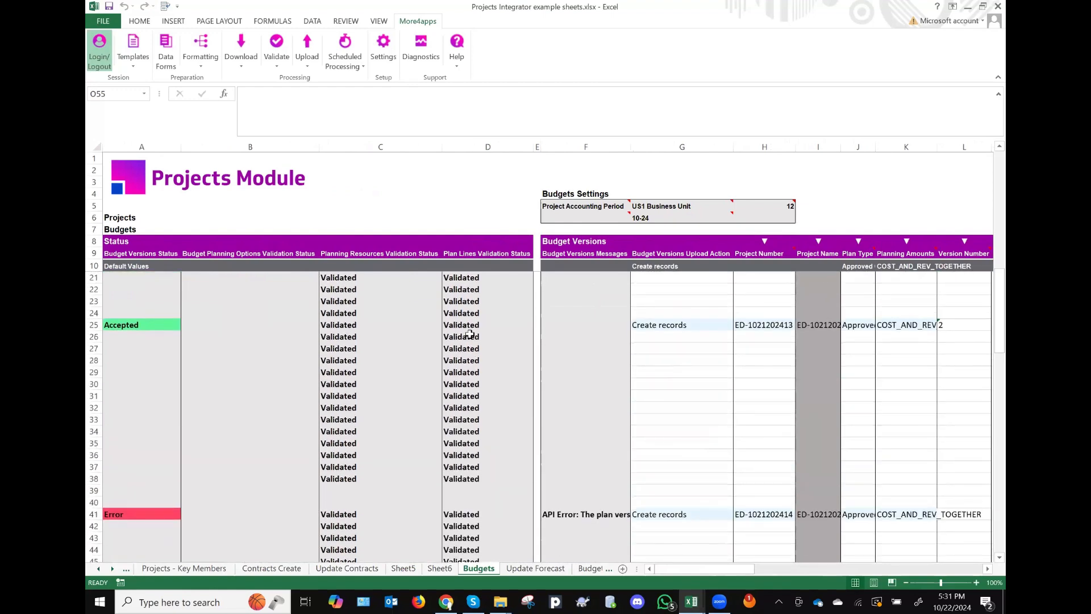
scroll(470, 334, up, 3)
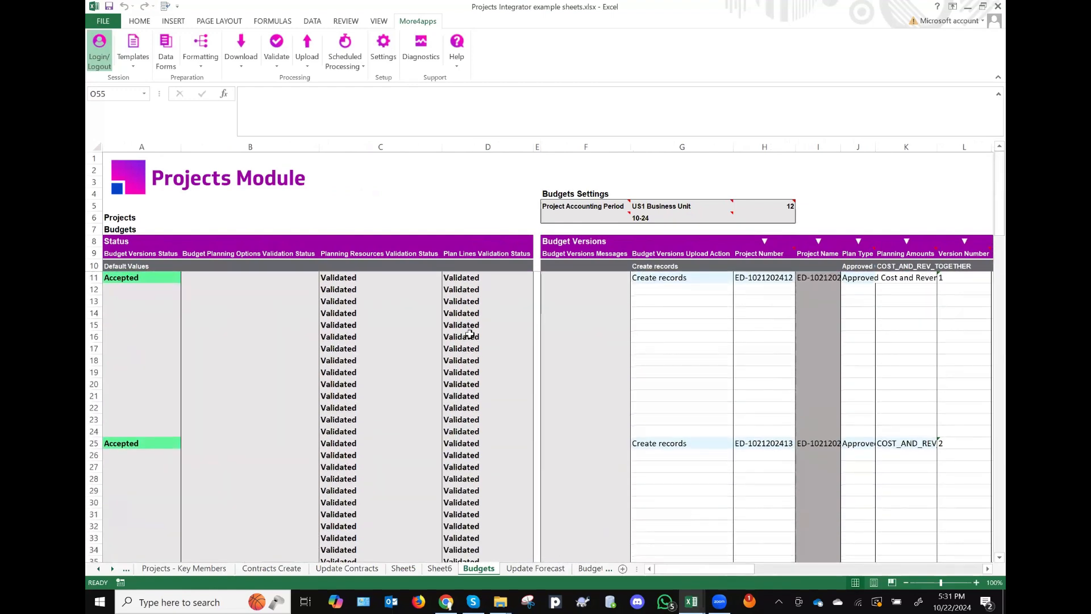
click(673, 278)
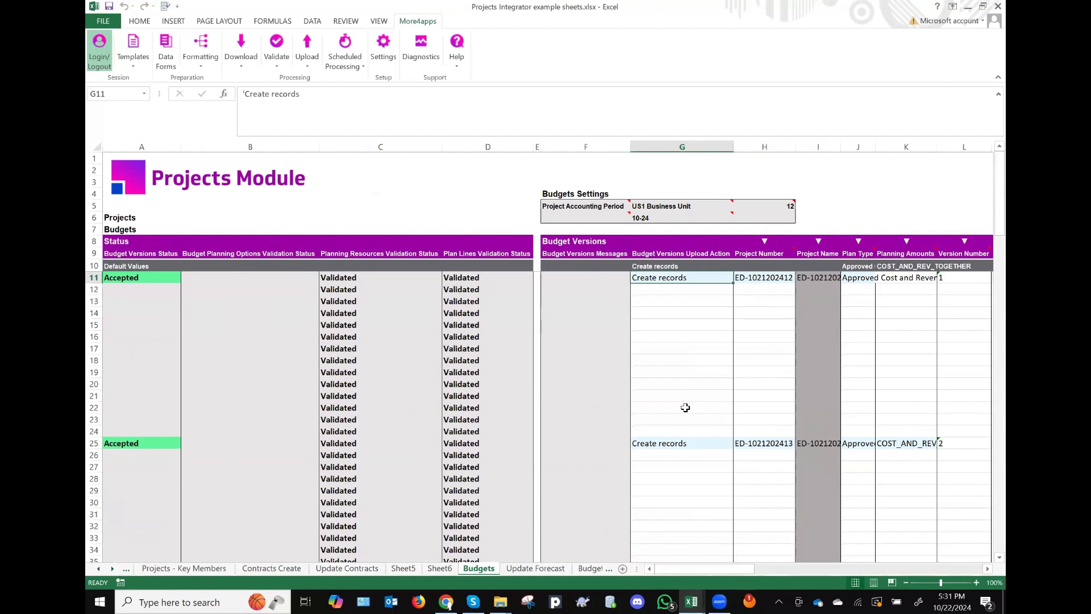
Step: Open ProjectBudgetsImportTemplate (1).xlsm from the Educational Sessions folder
click(506, 593)
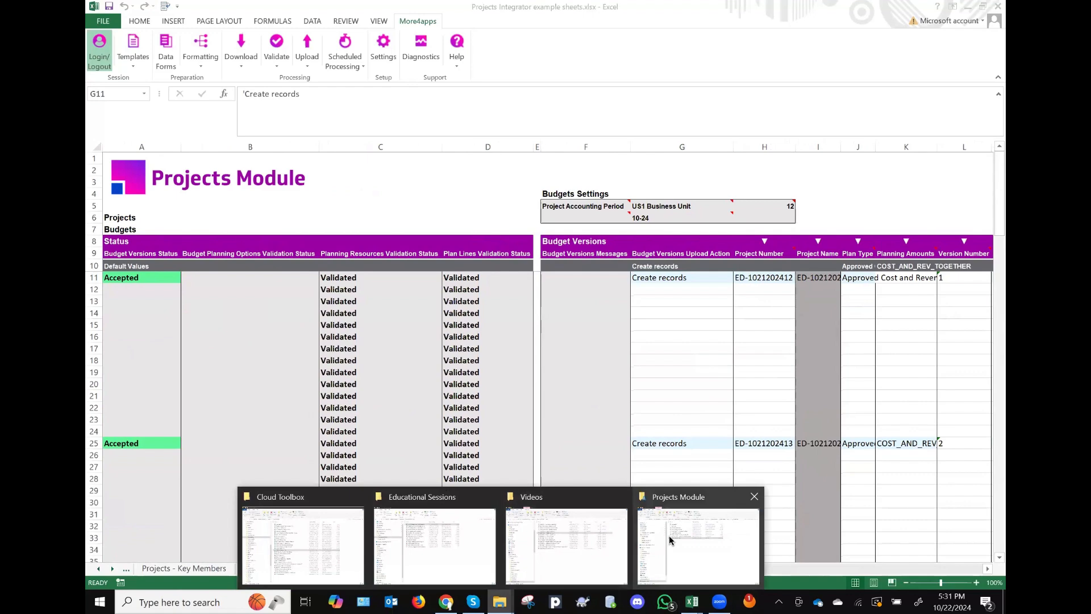
click(432, 545)
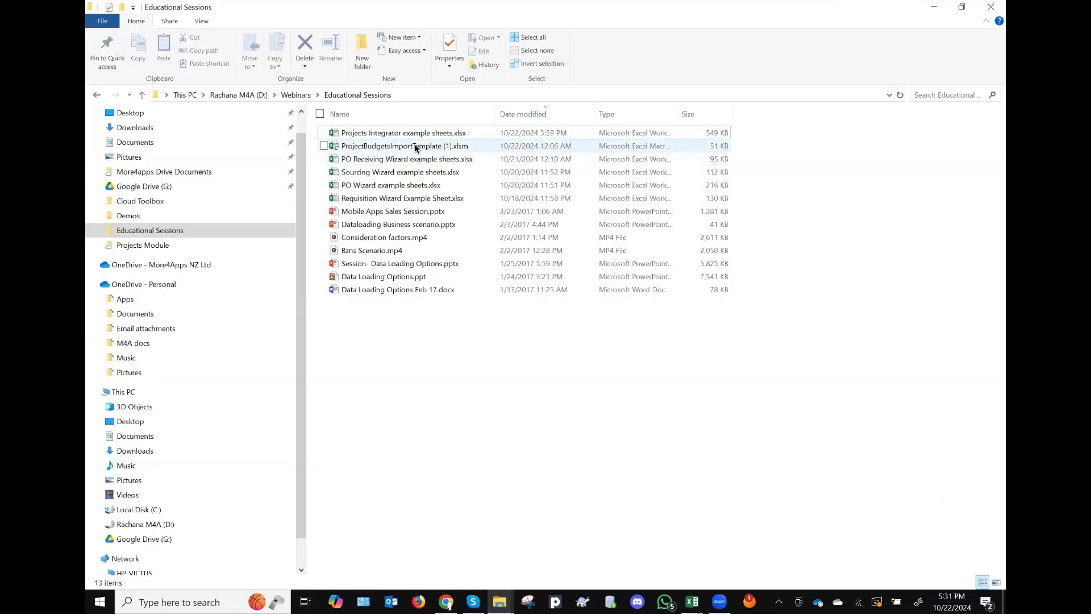
double_click(415, 148)
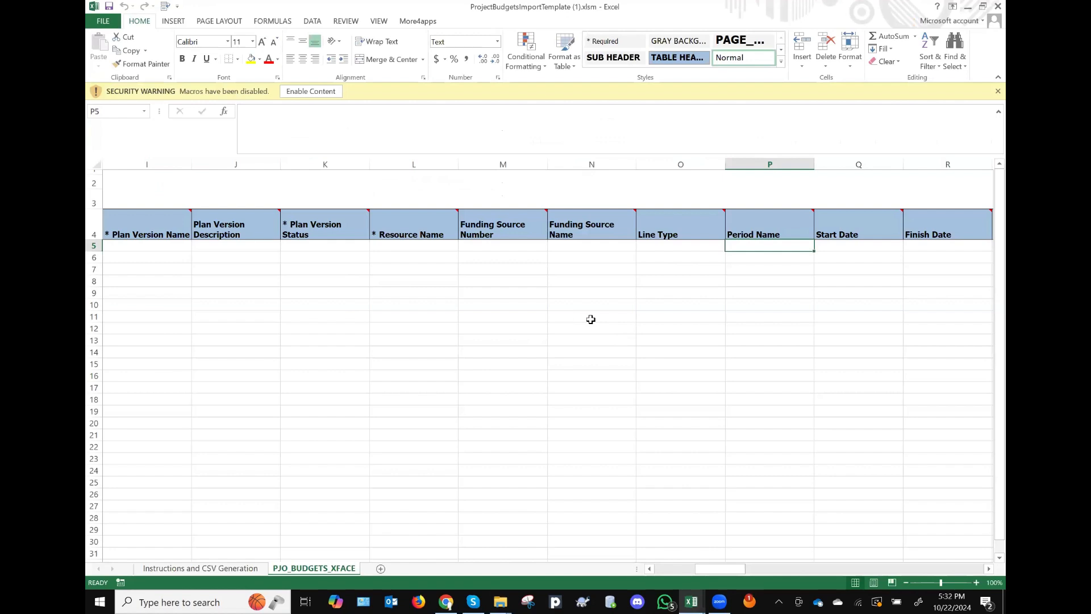
Step: Examine the Project Budget columns on the PJO_BUDGETS_XFACE sheet, from Processing Mode through the plan version, resource, funding source and period fields
scroll(591, 319, right, 3)
scroll(591, 319, left, 6)
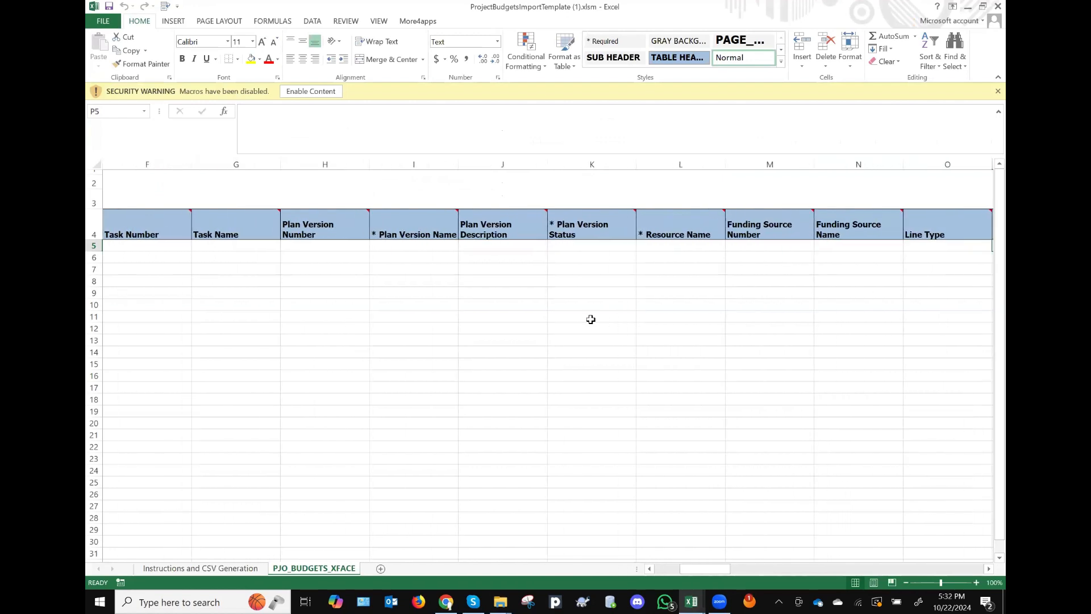
scroll(591, 319, left, 2)
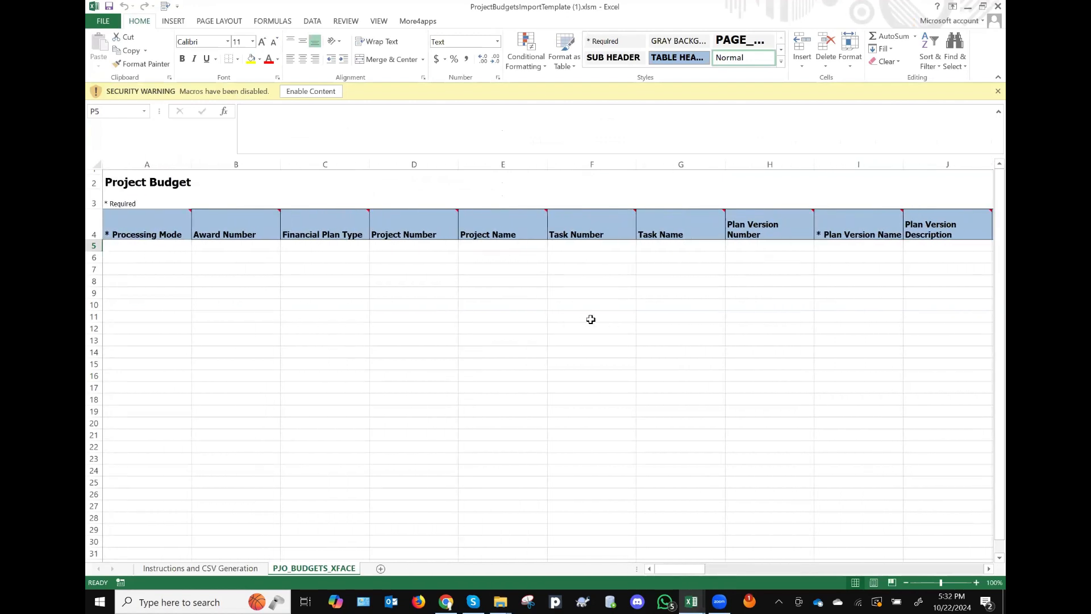
scroll(590, 353, right, 3)
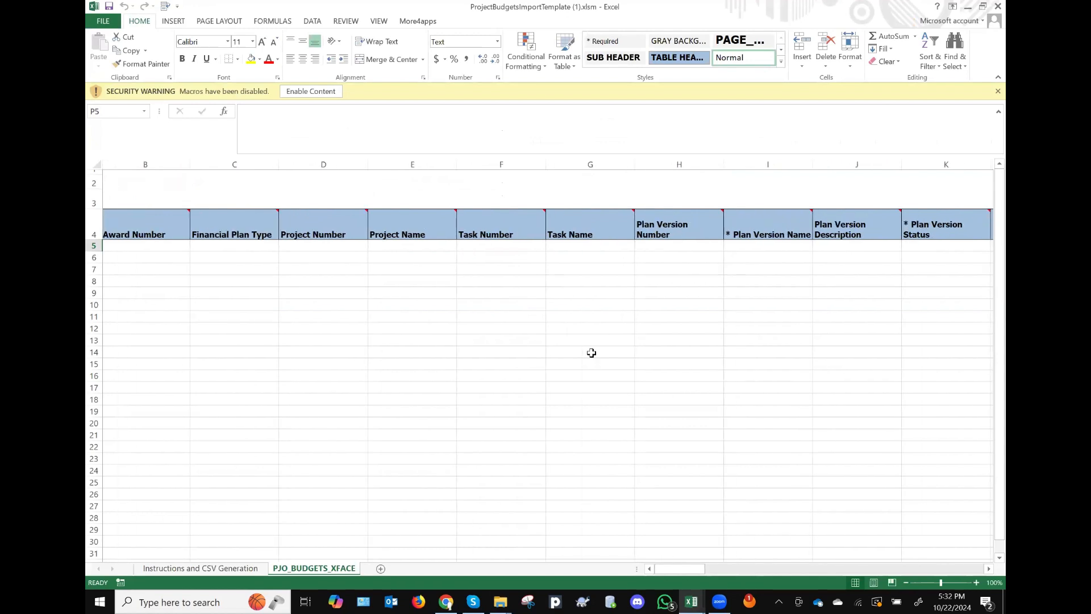
scroll(590, 353, right, 5)
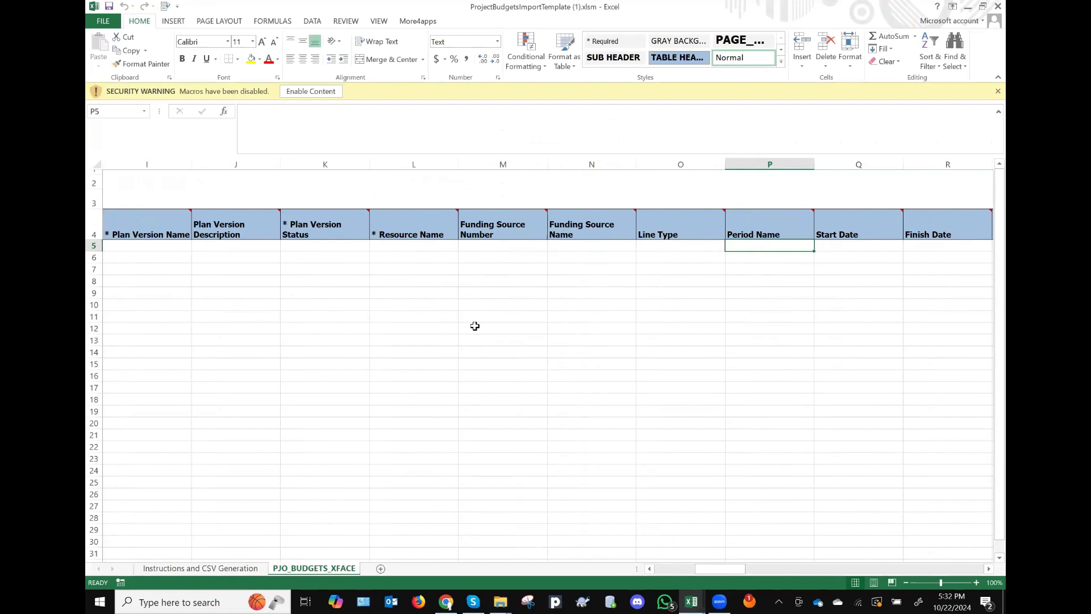
scroll(475, 325, left, 2)
scroll(475, 325, right, 1)
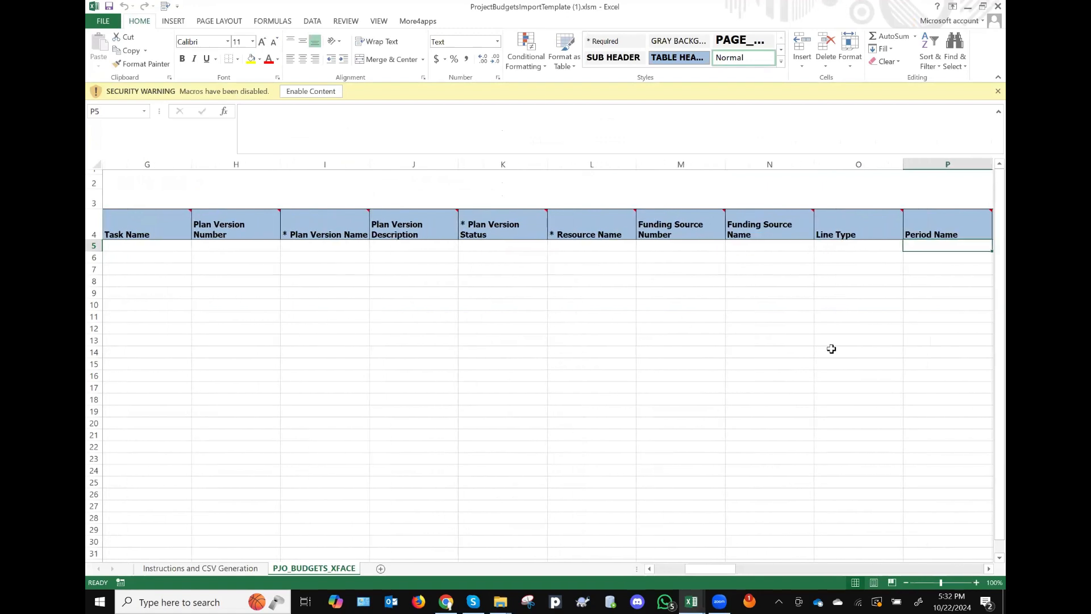
click(126, 421)
scroll(913, 483, down, 2)
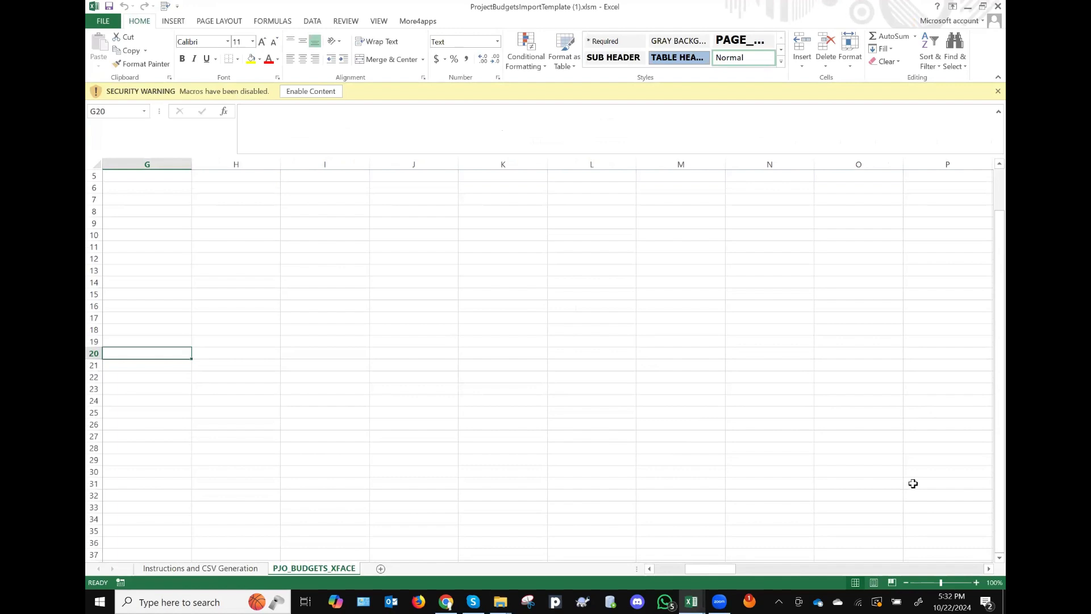
scroll(913, 484, up, 2)
scroll(913, 484, left, 2)
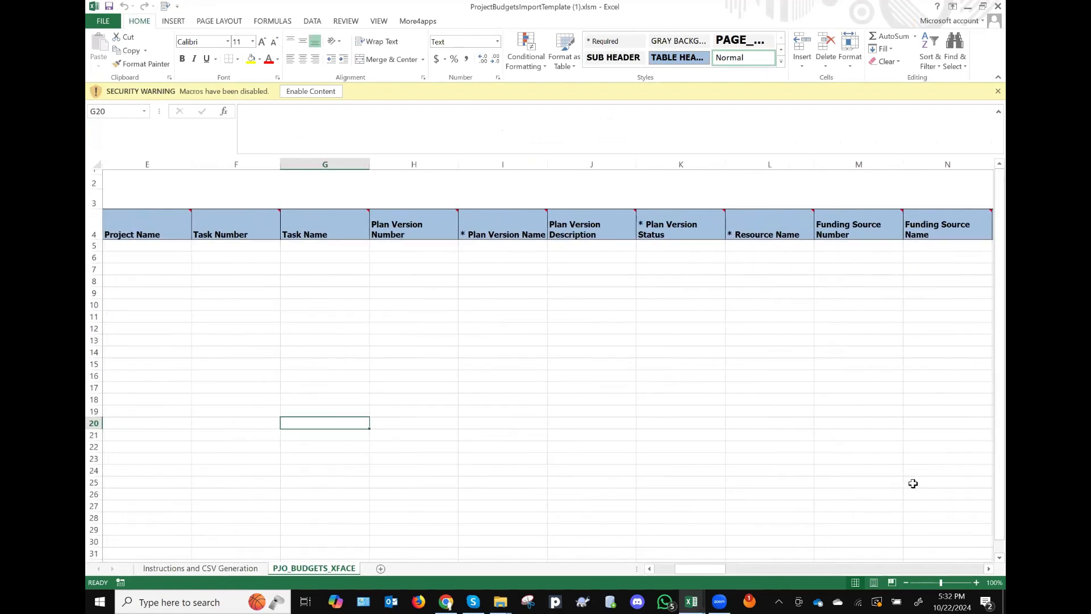
scroll(913, 484, left, 2)
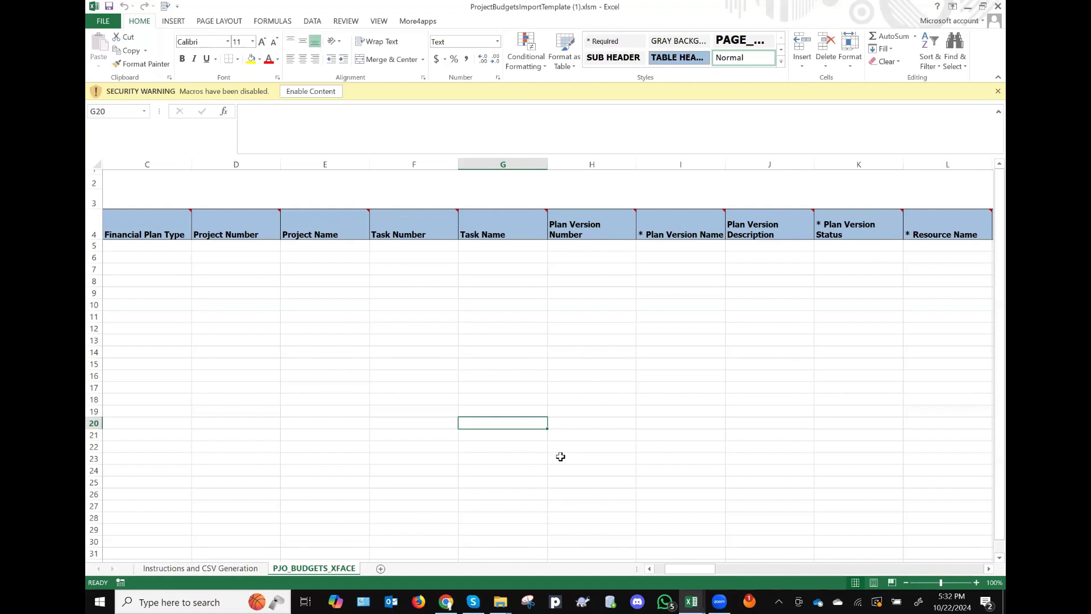
Step: Switch back to the Projects Integrator example sheets workbook and view the Line Totals, Quantity and Raw Cost period columns on the Budgets sheet
click(691, 601)
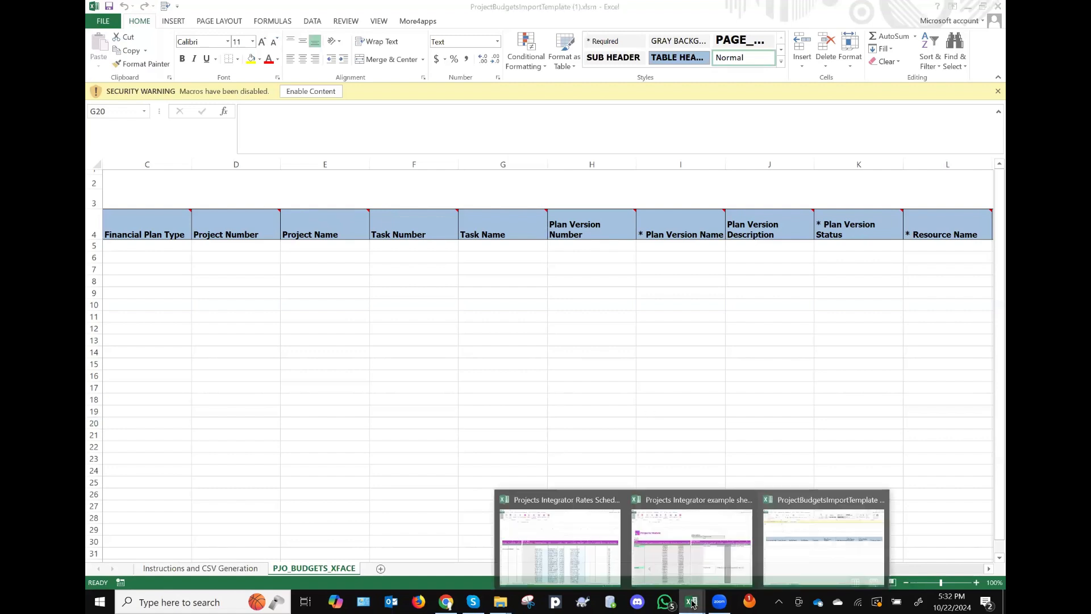
click(715, 548)
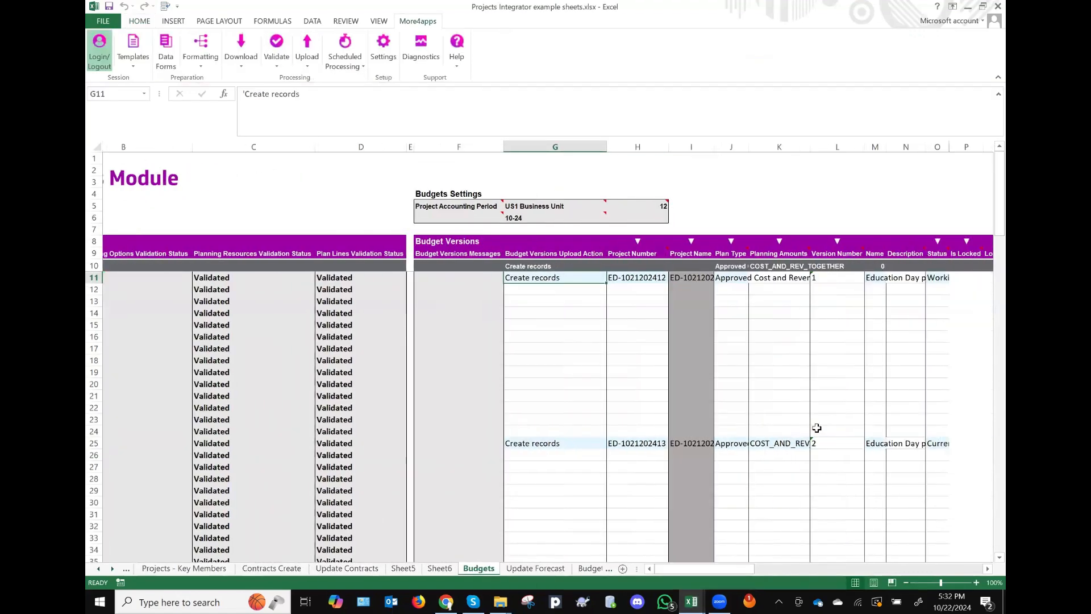
scroll(817, 427, right, 10)
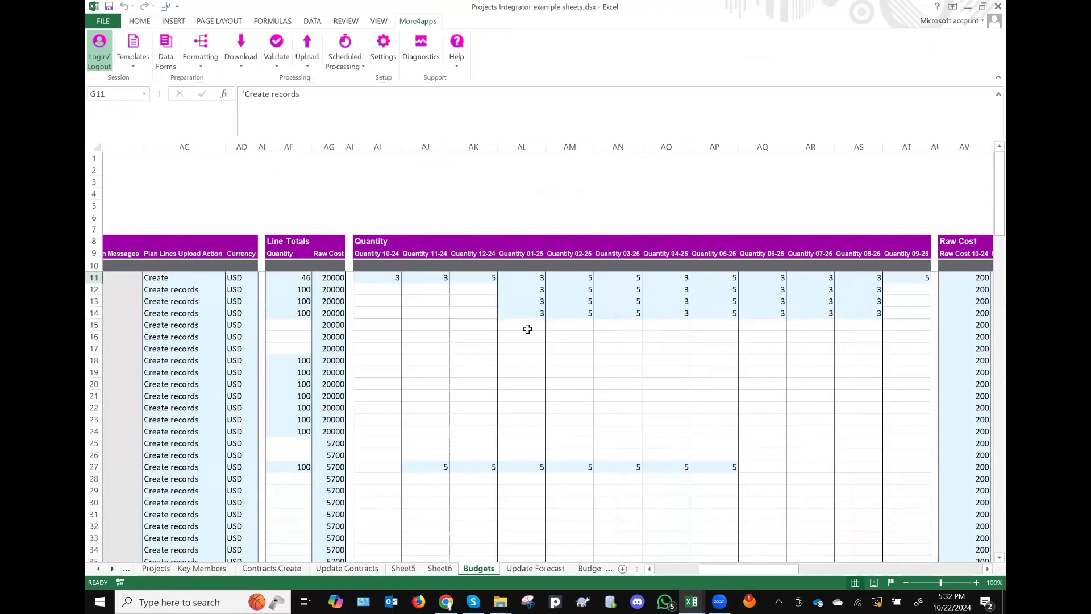
scroll(527, 329, right, 1)
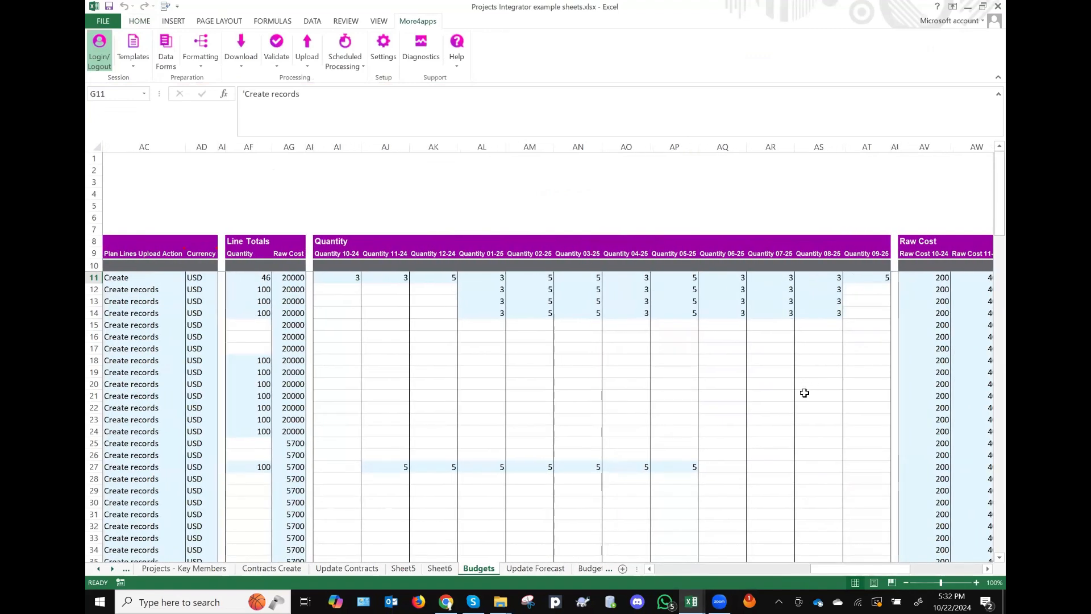